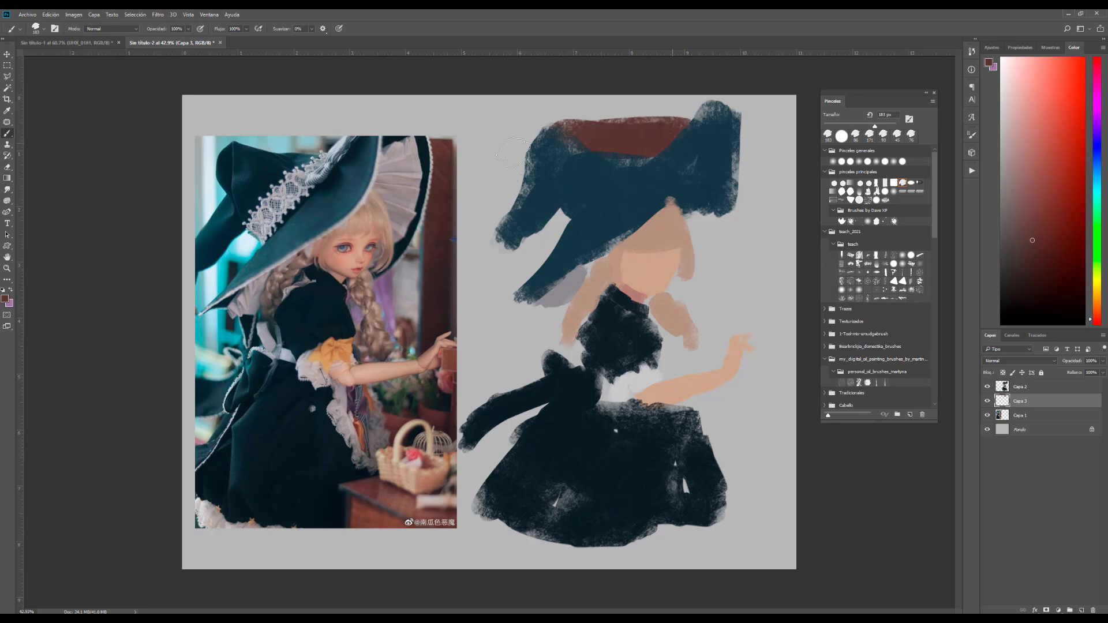
- Fill the area behind the figure with reddish-brown strokes on layer Capa 3 and shift the figure slightly to the right
left_click_drag(508, 167, 499, 283)
mouse_move(488, 124)
left_mouse_down()
mouse_move(485, 252)
mouse_move(537, 242)
mouse_move(519, 375)
mouse_move(462, 404)
left_mouse_up()
left_click(661, 388, "ctrl+shift")
left_click_drag(661, 388, 683, 388)
left_click(1020, 401)
key("b")
mouse_move(565, 404)
left_mouse_down()
mouse_move(479, 496)
mouse_move(571, 410)
left_mouse_up()
mouse_move(693, 335)
left_mouse_down()
mouse_move(705, 277)
mouse_move(735, 138)
mouse_move(763, 155)
mouse_move(730, 396)
mouse_move(697, 349)
mouse_move(777, 508)
left_mouse_up()
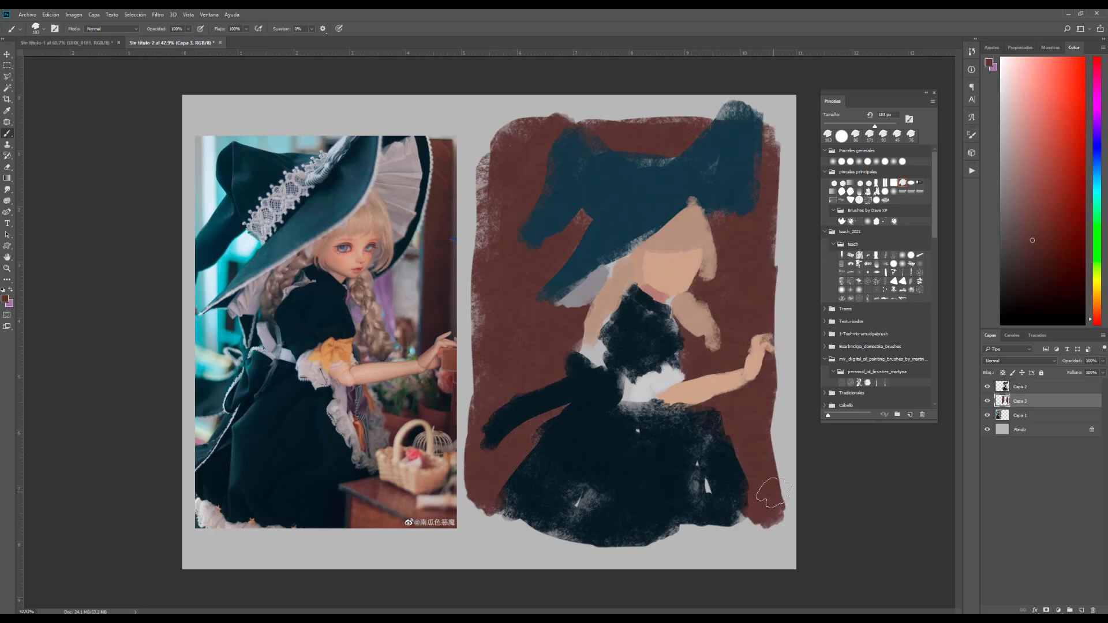
- Paint muted teal sampled from the reference over the background behind the hat and the figure's back with a larger brush
left_click(254, 249, "alt")
key("bracketright")
key("bracketright")
key("bracketright")
mouse_move(629, 132)
left_mouse_down()
mouse_move(520, 190)
mouse_move(502, 277)
mouse_move(496, 161)
mouse_move(660, 149)
mouse_move(510, 153)
mouse_move(507, 300)
left_mouse_up()
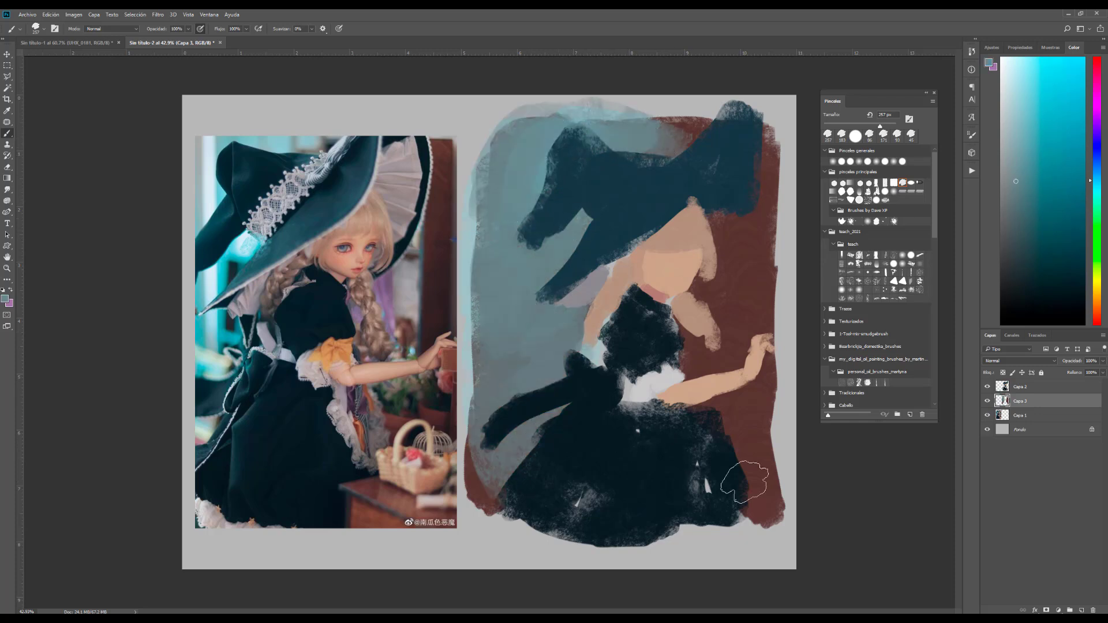
- Block in both eye sockets on layer Capa 2 with a brown tone sampled from the reference
key("alt+bracketright")
key("z")
left_click(693, 283)
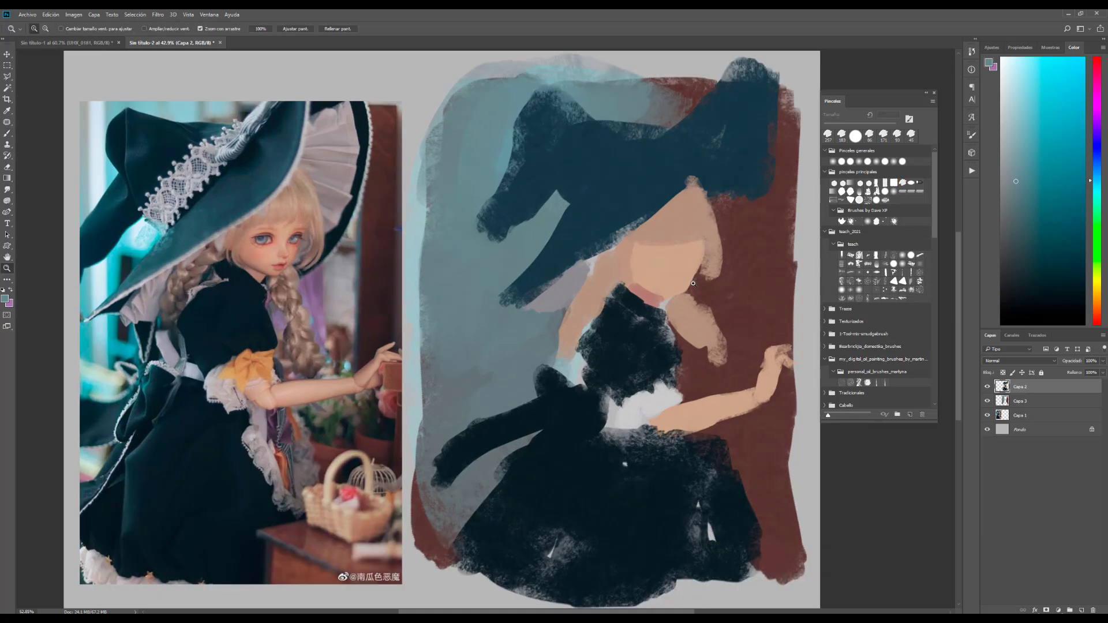
key("b")
left_click(314, 252, "alt")
left_click_drag(693, 249, 748, 241)
- Paint pink blush on both cheeks and the nose with a smaller brush, sampling tones from the reference face
key("z")
left_click(710, 265)
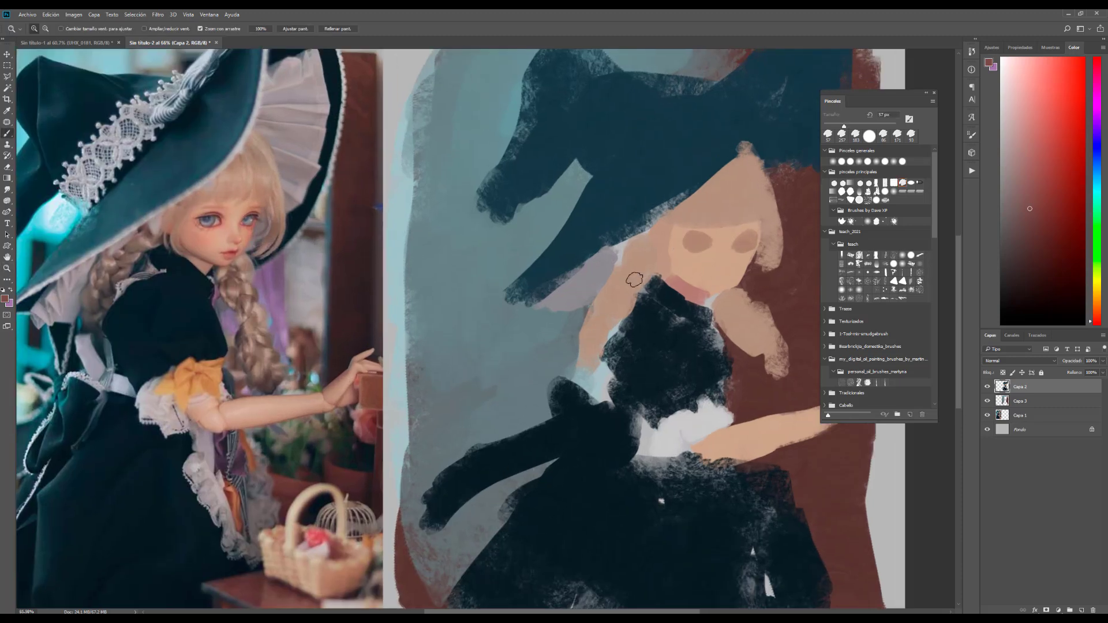
key("b")
left_click(237, 212, "alt")
key("bracketleft")
key("bracketleft")
key("bracketleft")
key("bracketleft")
left_click_drag(691, 263, 742, 261)
left_click(252, 254, "alt")
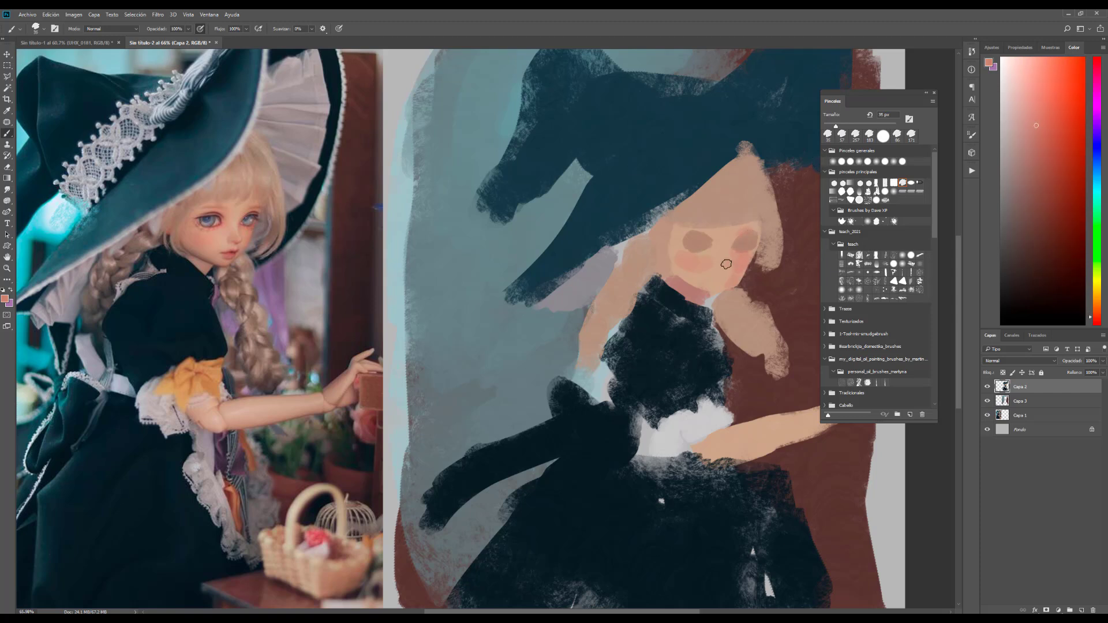
- Draw the eyelid outlines and eyebrows in dark brown with a 7 px brush
left_click(217, 237, "alt")
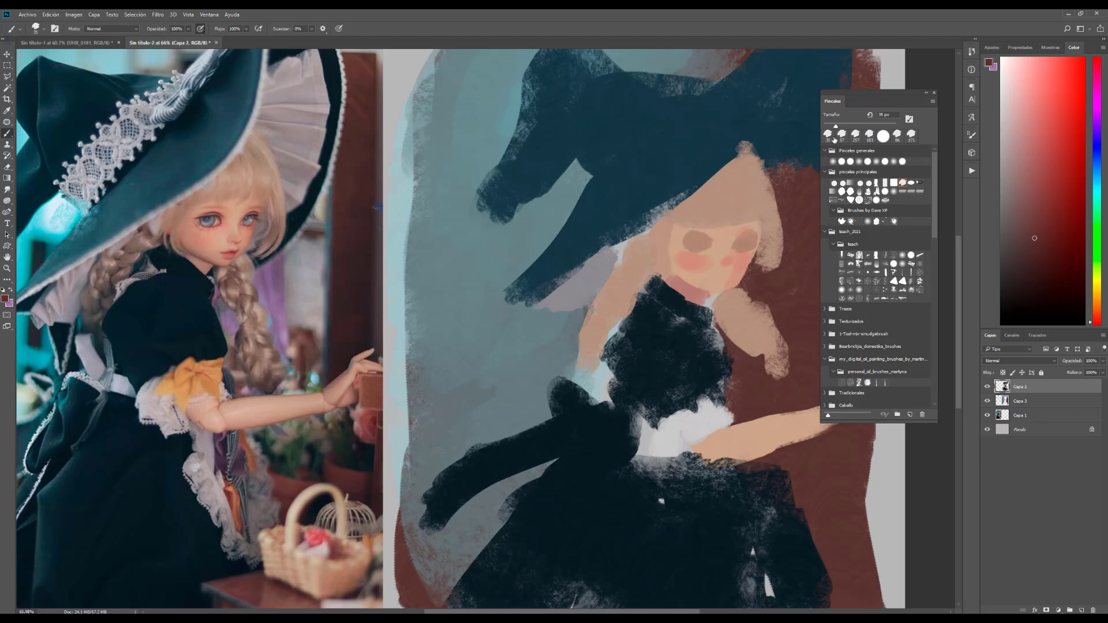
key("bracketleft")
key("bracketleft")
key("bracketleft")
key("bracketleft")
key("bracketleft")
key("bracketleft")
key("bracketleft")
key("bracketleft")
scroll(696, 221, "up", 2)
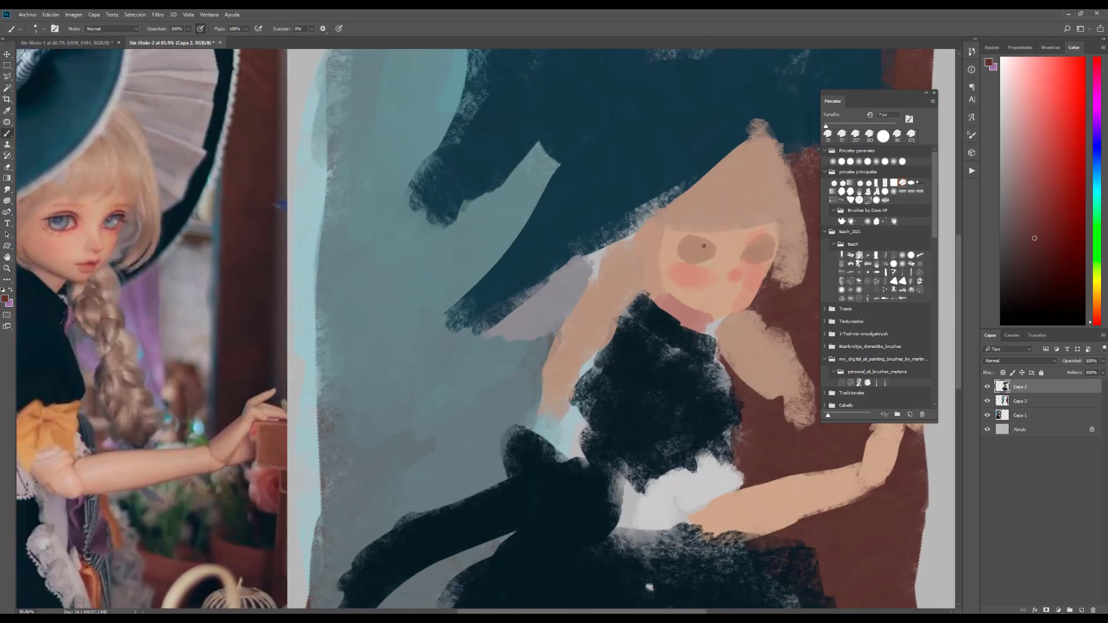
mouse_move(711, 249)
left_mouse_down()
mouse_move(682, 243)
mouse_move(711, 247)
left_mouse_up()
mouse_move(690, 229)
left_mouse_down()
mouse_move(714, 227)
mouse_move(727, 244)
mouse_move(707, 261)
mouse_move(753, 244)
mouse_move(765, 251)
mouse_move(758, 244)
mouse_move(757, 262)
mouse_move(778, 245)
mouse_move(750, 228)
left_mouse_up()
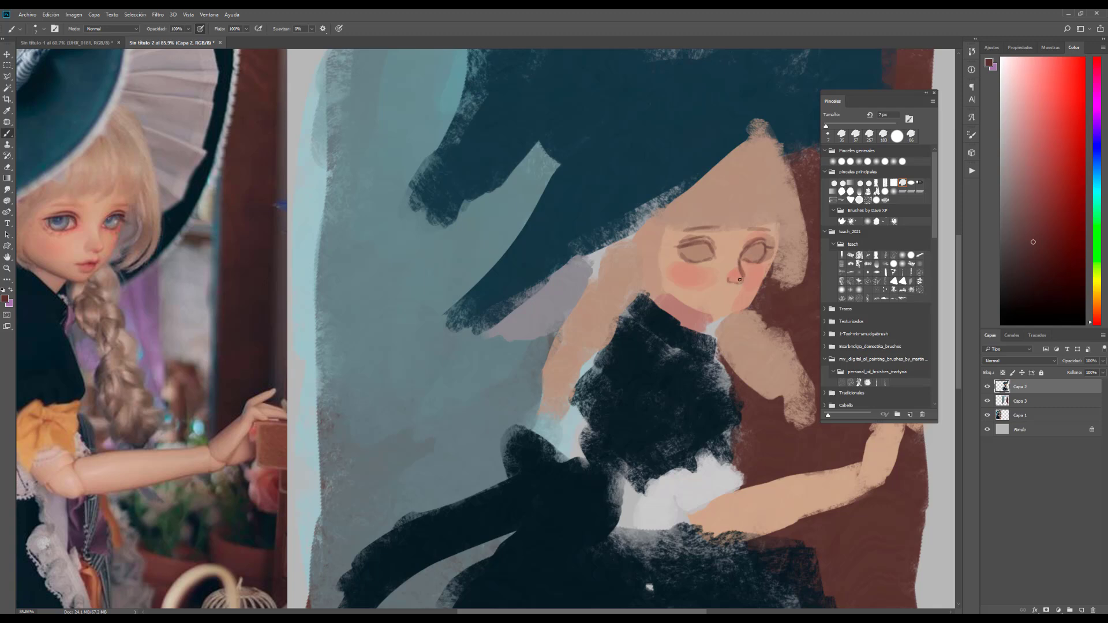
- Paint the lips with a red sampled from the mouth in the reference
left_click(757, 327, "alt")
left_click(92, 285, "alt")
left_click_drag(728, 298, 736, 293)
- Lasso the eye farther from the hand, copy it to its own layer, nudge it toward the nose and merge it into Capa 2
key("l")
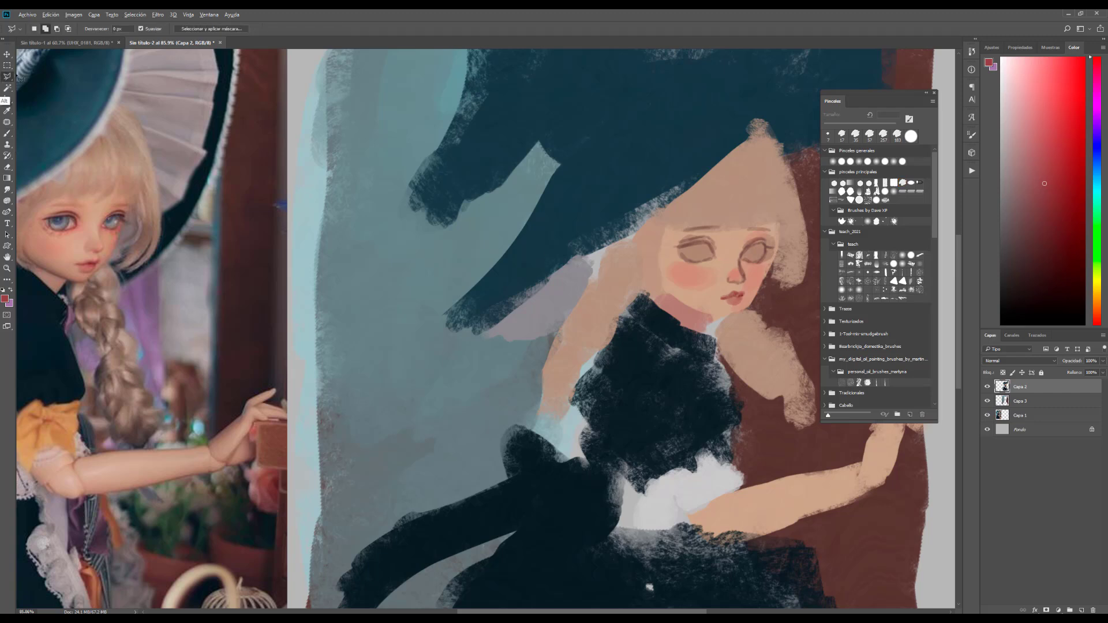
left_click_drag(732, 266, 686, 277)
key("ctrl+j")
key("ctrl+t")
left_click_drag(766, 221, 770, 214)
key("Return")
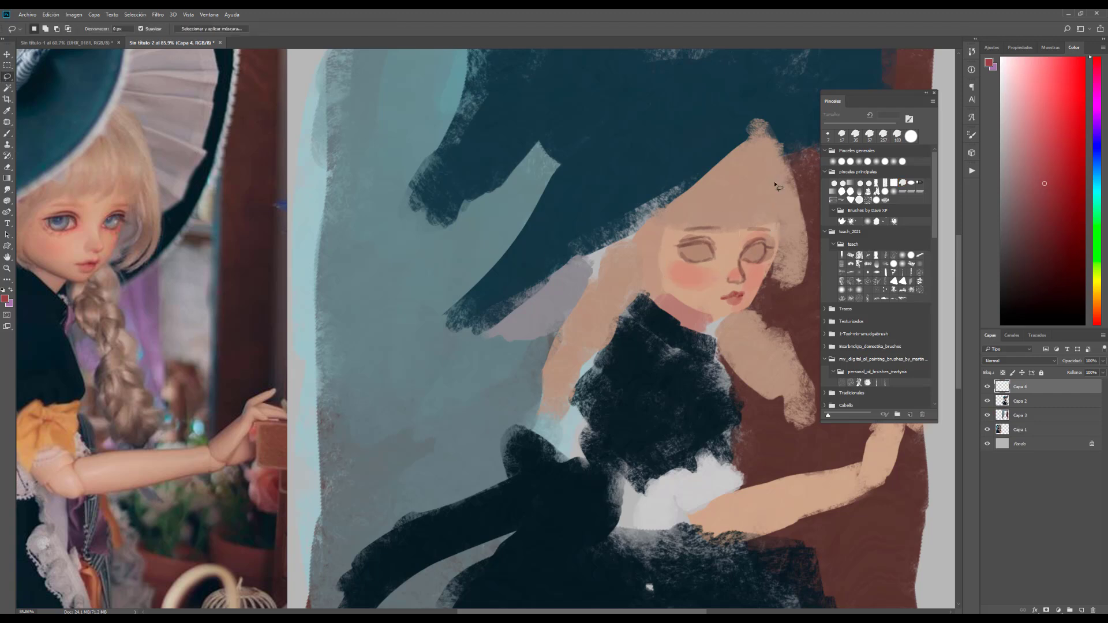
key("ctrl+z")
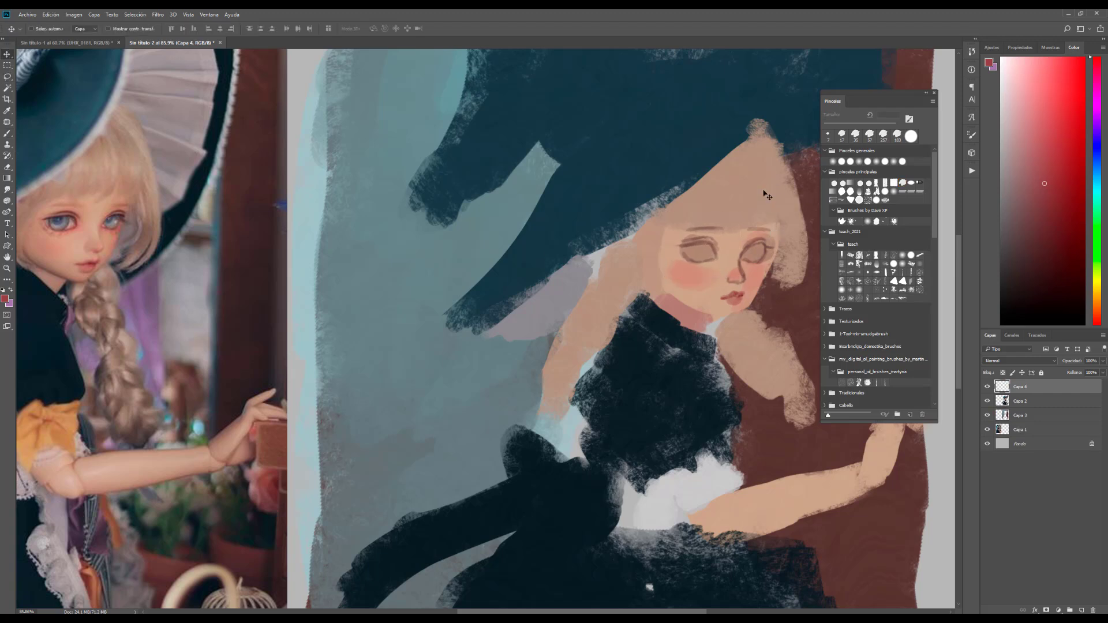
key("ctrl+e")
- Outline the sides of the face and the jaw with thin dark brown strokes
key("b")
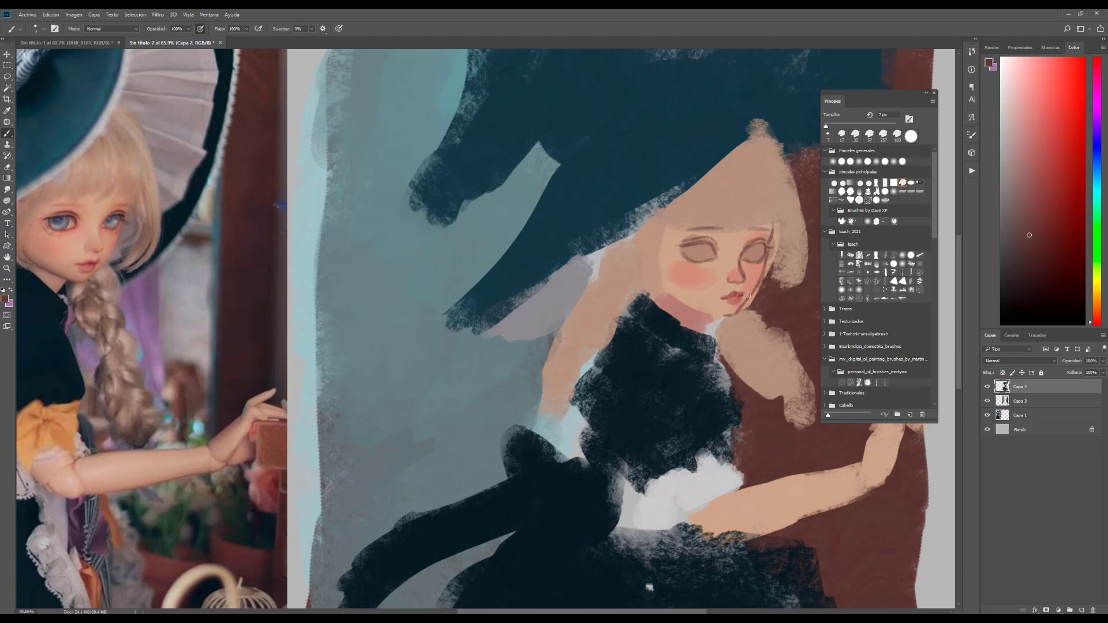
mouse_move(678, 225)
left_mouse_down()
mouse_move(664, 280)
mouse_move(726, 317)
left_mouse_up()
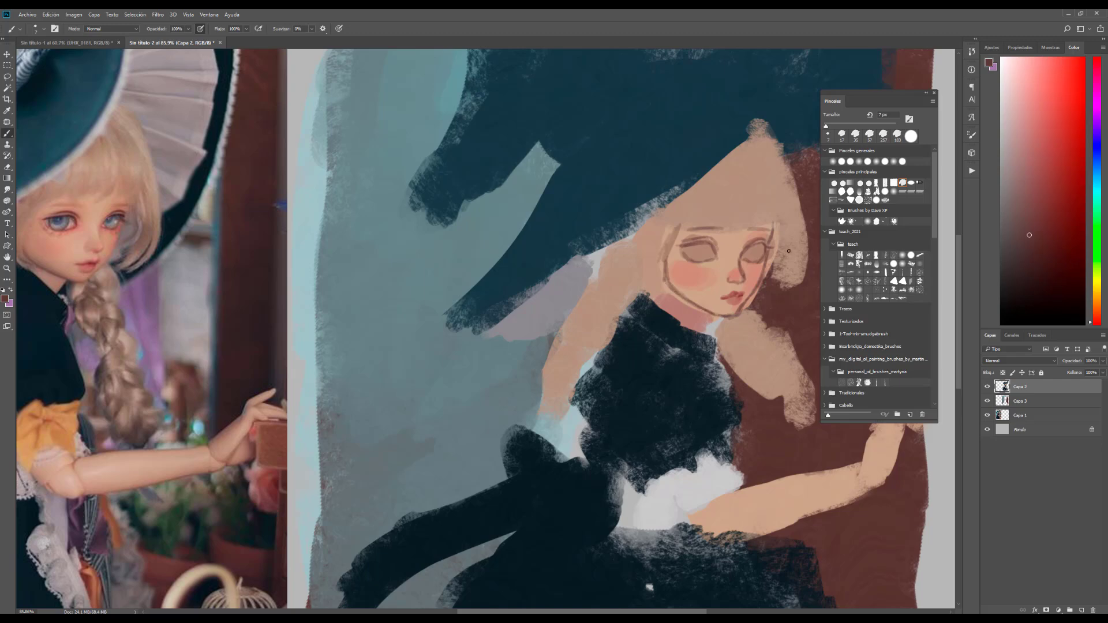
scroll(738, 298, "down", 2)
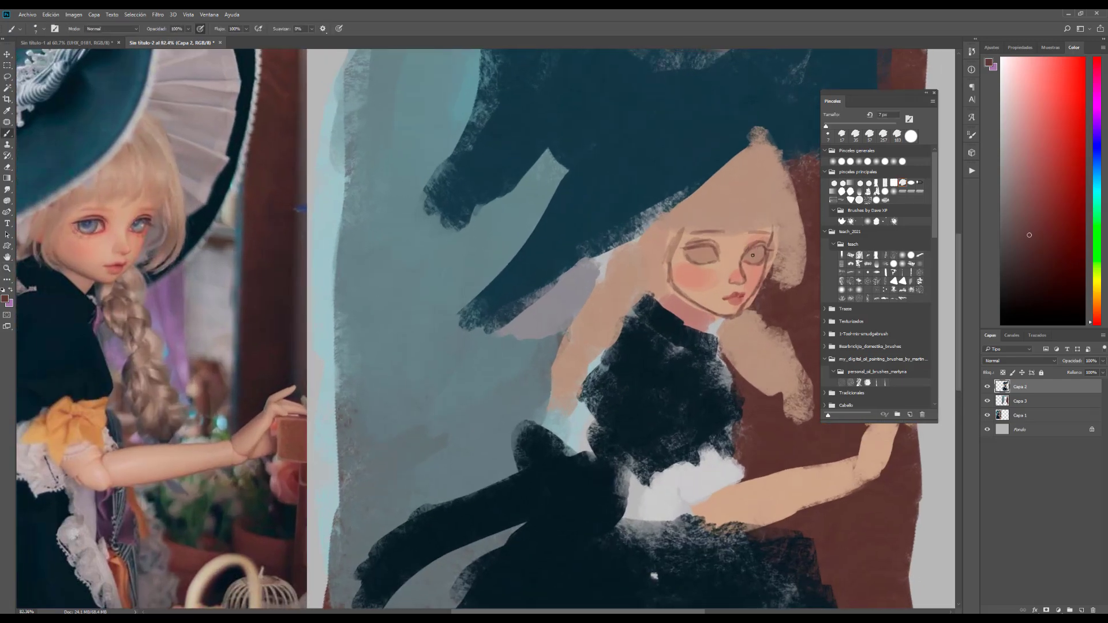
- Shade the skin around the eyes, brows and nose with peach and pink tones sampled from the reference and the painting
left_click(103, 255, "alt")
left_click(121, 255, "alt")
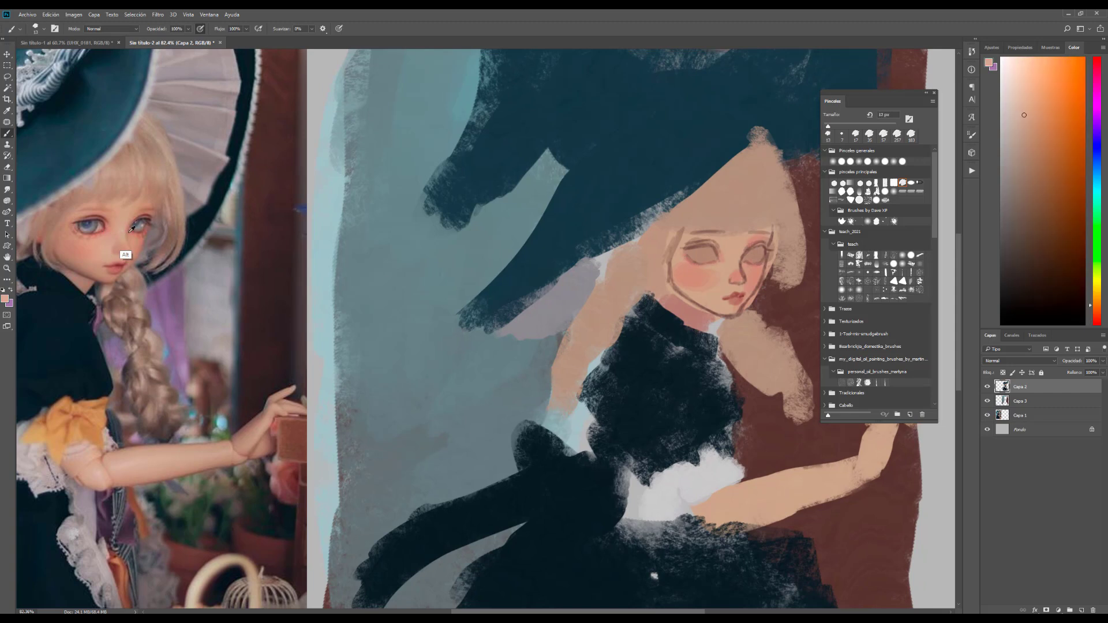
key("bracketright")
left_click(750, 248, "alt")
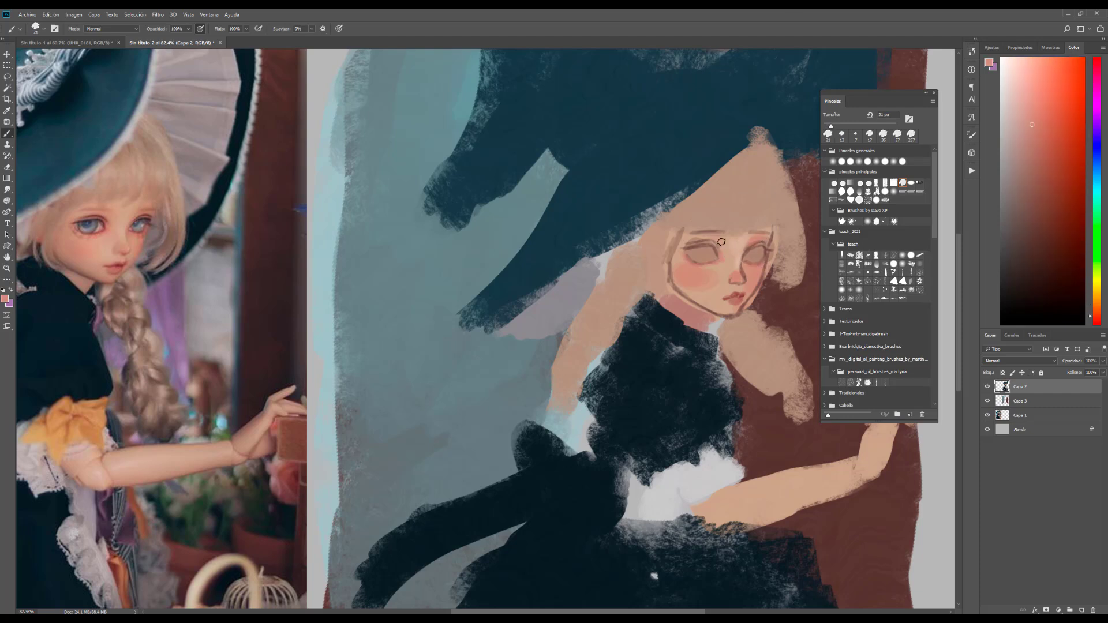
left_click(728, 243, "alt")
key("bracketright")
- Soften the cheek blush and jaw outline with sampled skin tones and an enlarged brush
left_click(693, 279, "alt")
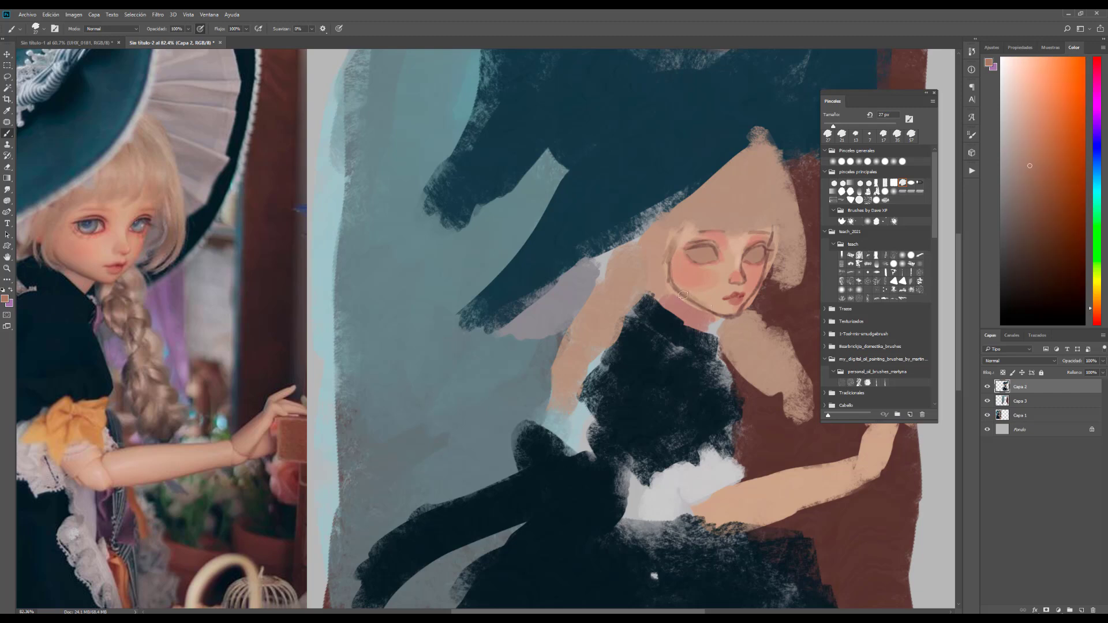
key("bracketright")
key("bracketright")
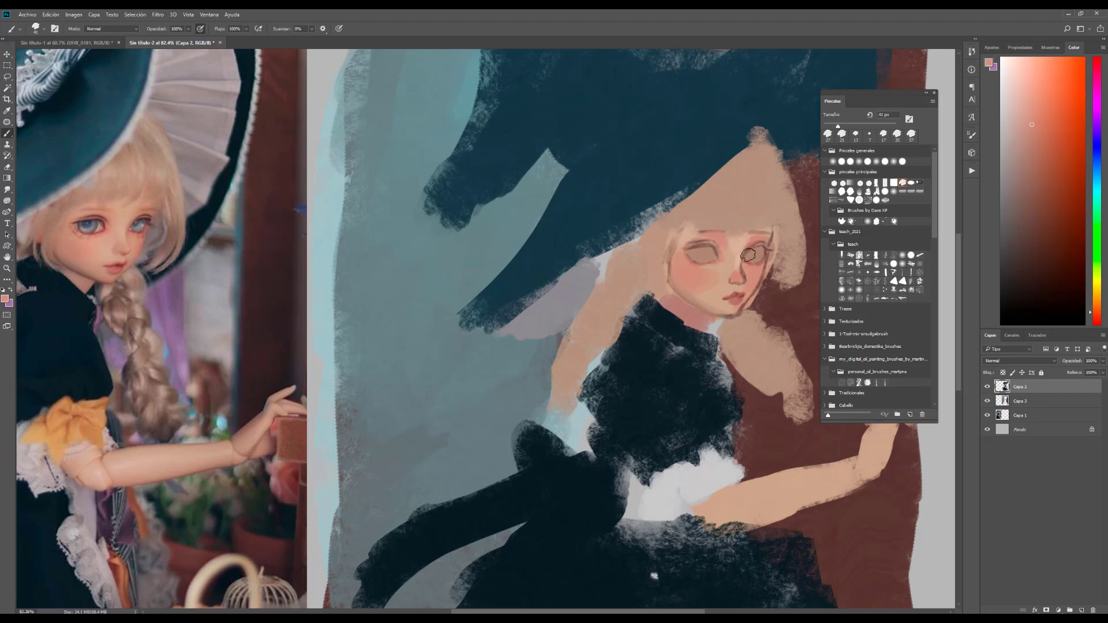
left_click(716, 284, "alt")
left_click(719, 276, "alt")
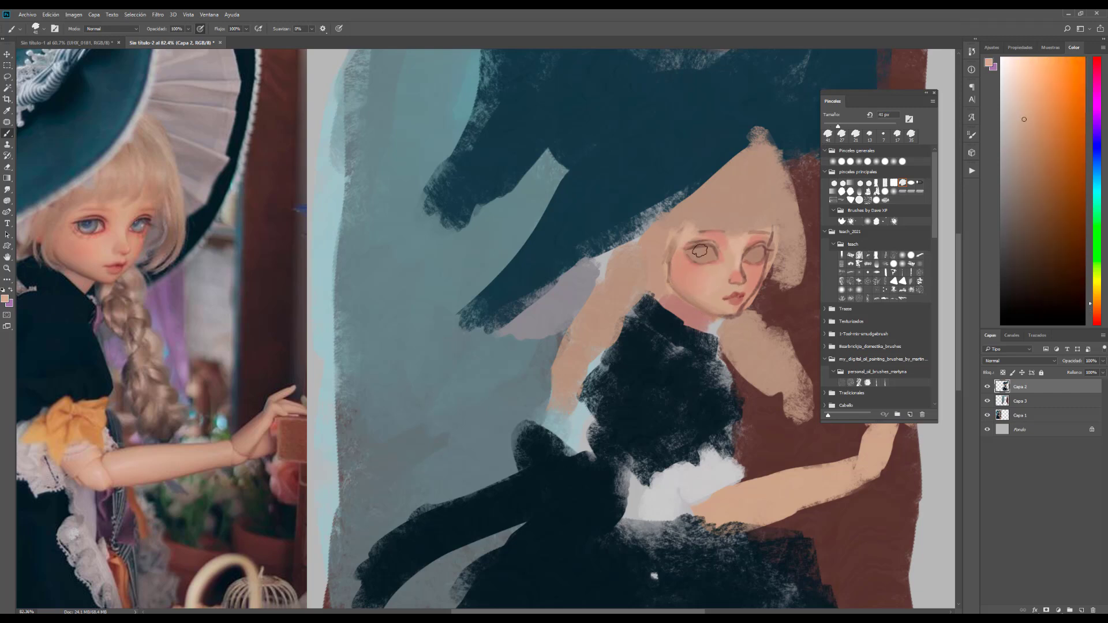
- Refine the nose and the skin beside the mouth with a smaller brush and sampled face tones
key("bracketleft")
key("bracketleft")
key("bracketleft")
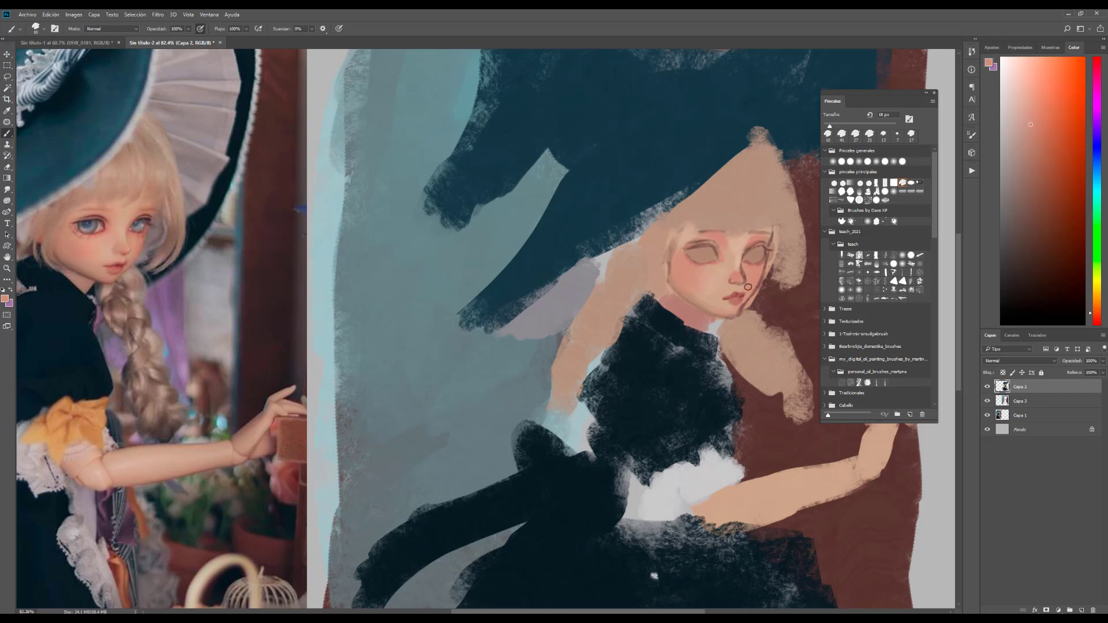
left_click(737, 286, "alt")
left_click(745, 266, "alt")
left_click(752, 291, "alt")
left_click(748, 273, "alt")
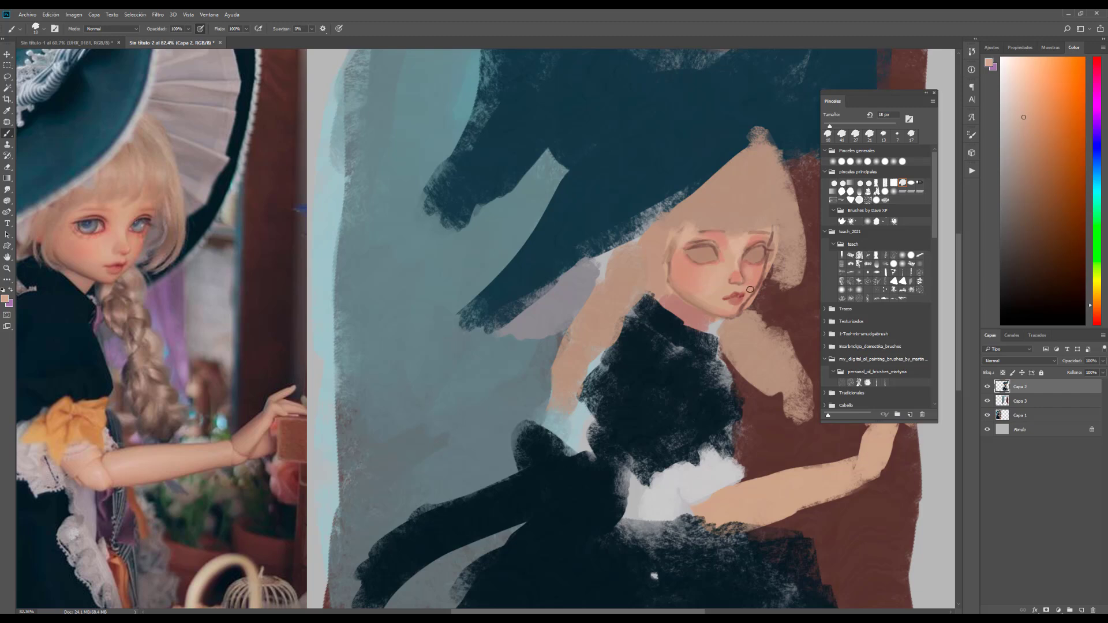
- Reshape and soften the lips by blending tones sampled around the mouth
left_click(738, 296, "alt")
left_click(741, 297, "alt")
left_click(733, 302, "alt")
left_click(724, 297, "alt")
left_click(741, 294, "alt")
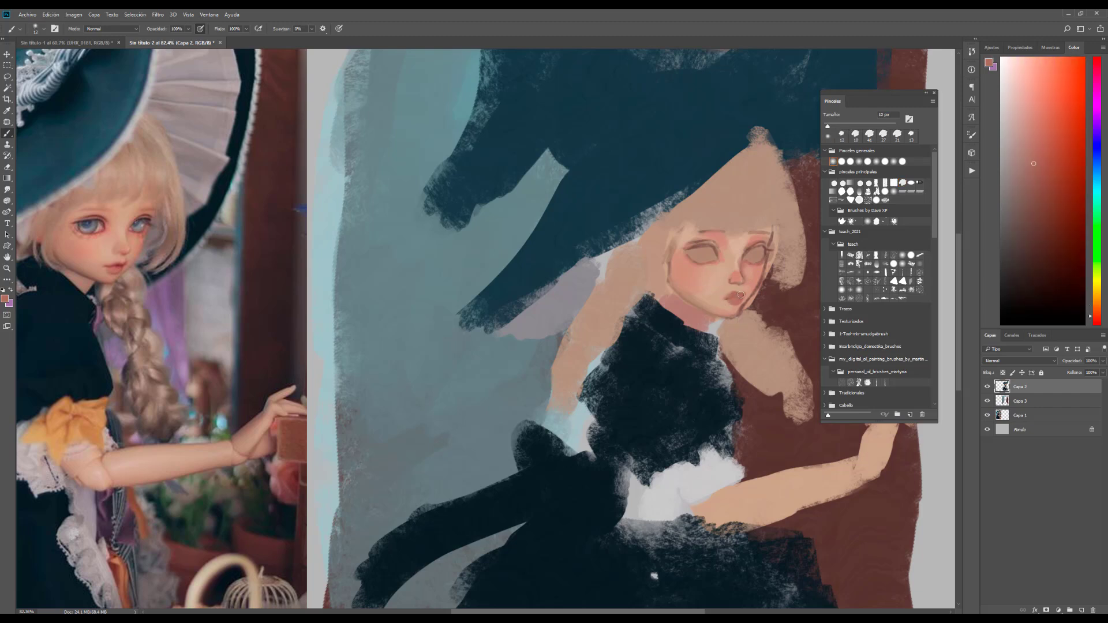
- Paint dark grayish irises in both eyes with a soft round brush
left_click_drag(828, 126, 825, 127)
left_click(1063, 200)
left_click(95, 243, "alt")
left_click_drag(697, 254, 751, 254)
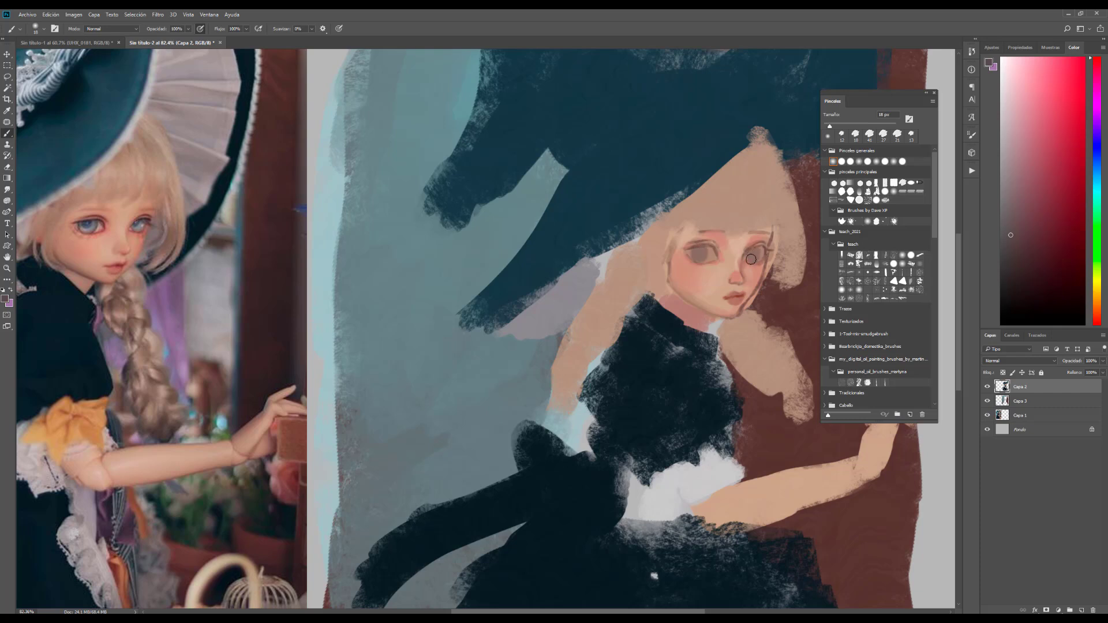
- Tint both irises blue-gray using a small brush and colors sampled from the reference and the painted eyes
left_click(134, 230, "alt")
left_click_drag(830, 127, 828, 126)
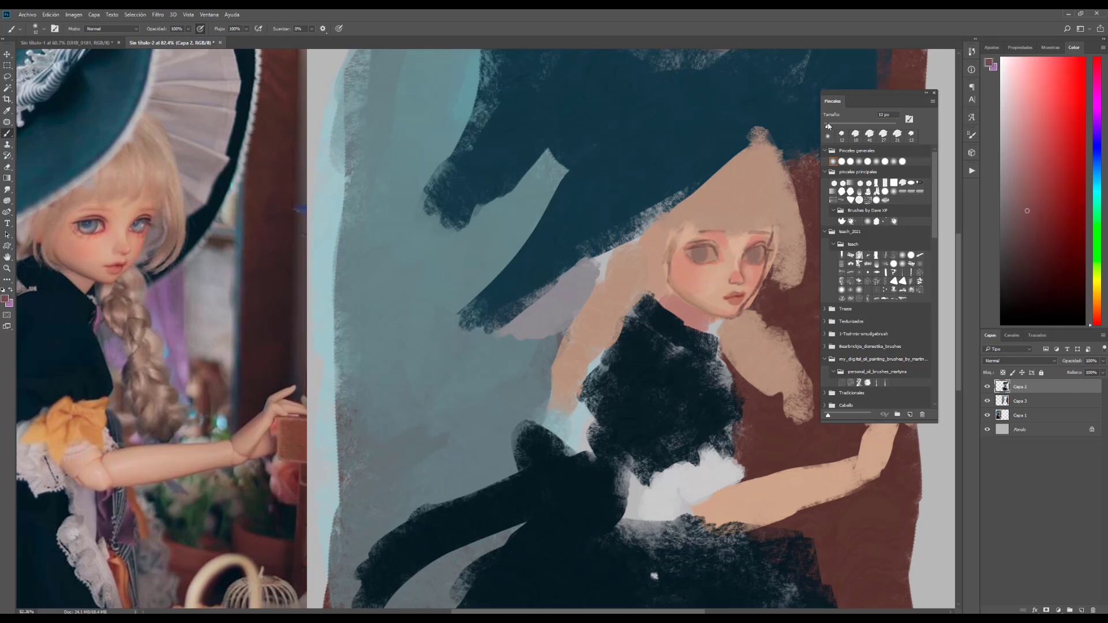
left_click(259, 233, "alt")
left_click(699, 251)
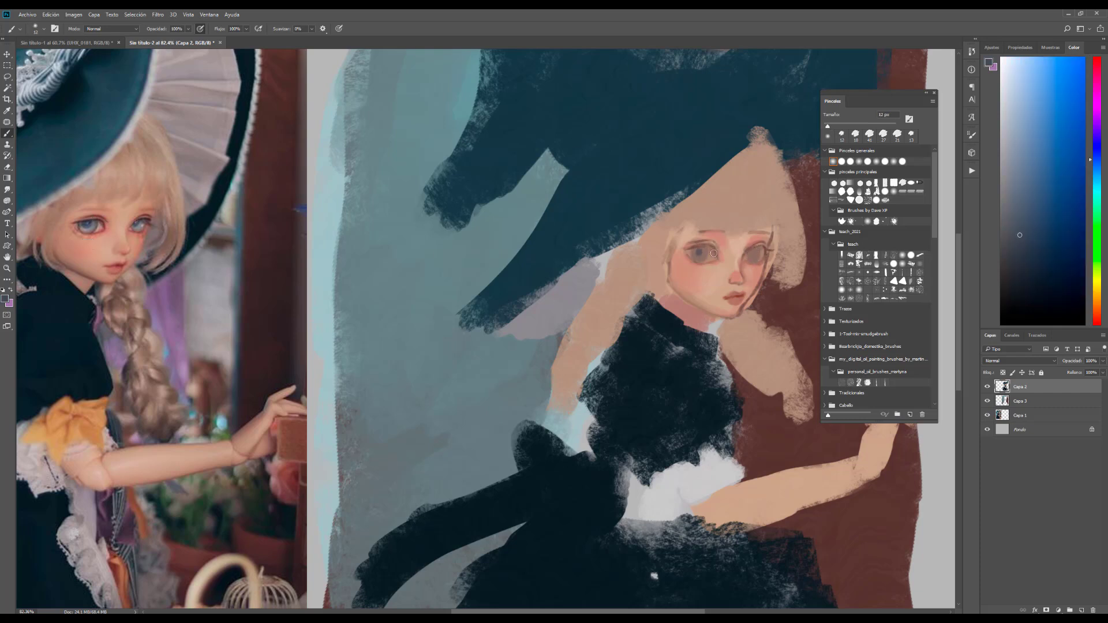
left_click(753, 254, "alt")
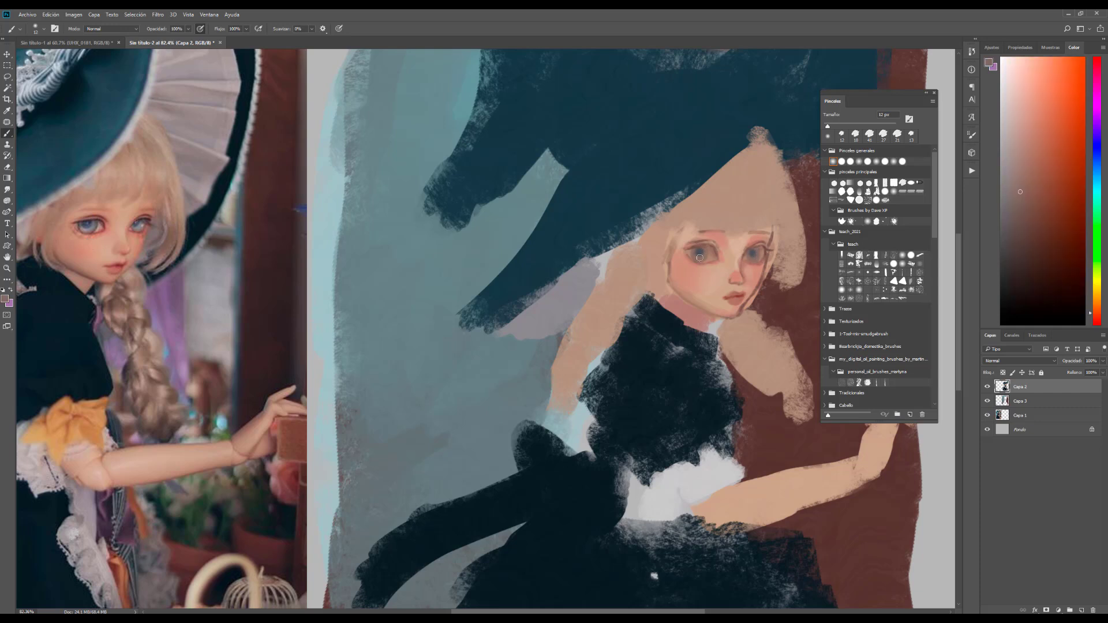
left_click(97, 224, "alt")
key("bracketright")
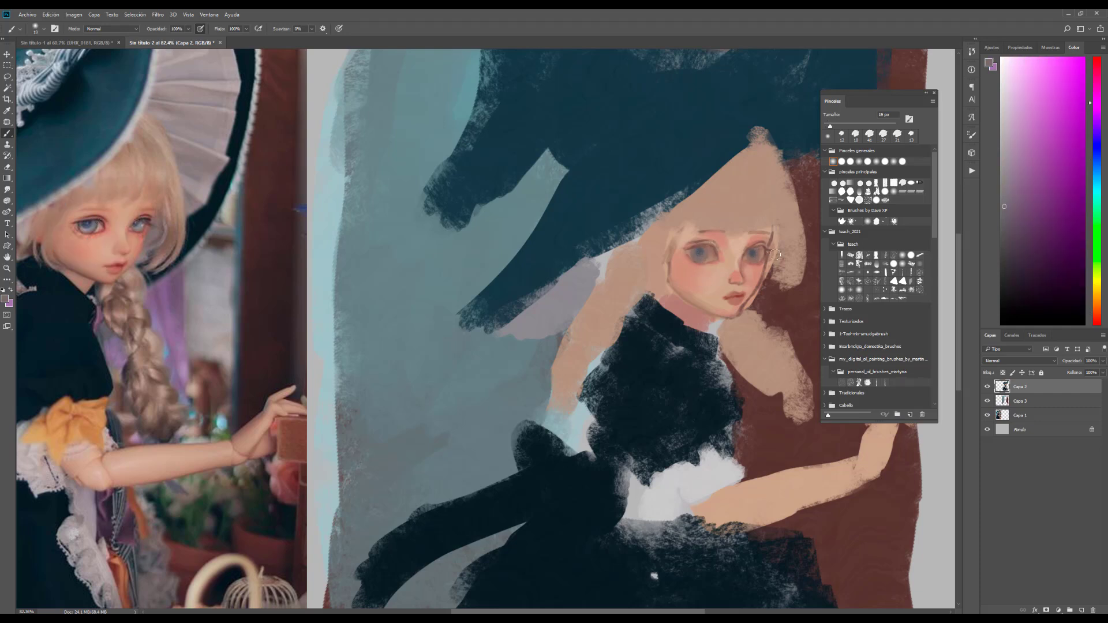
- Blend the skin around the eyes, cheeks and mouth with sampled tones, enlarging and reducing the brush as needed
left_click(756, 225, "alt")
key("bracketright")
key("bracketright")
key("bracketright")
left_click(712, 285, "alt")
left_click(718, 297, "alt")
key("bracketleft")
key("bracketleft")
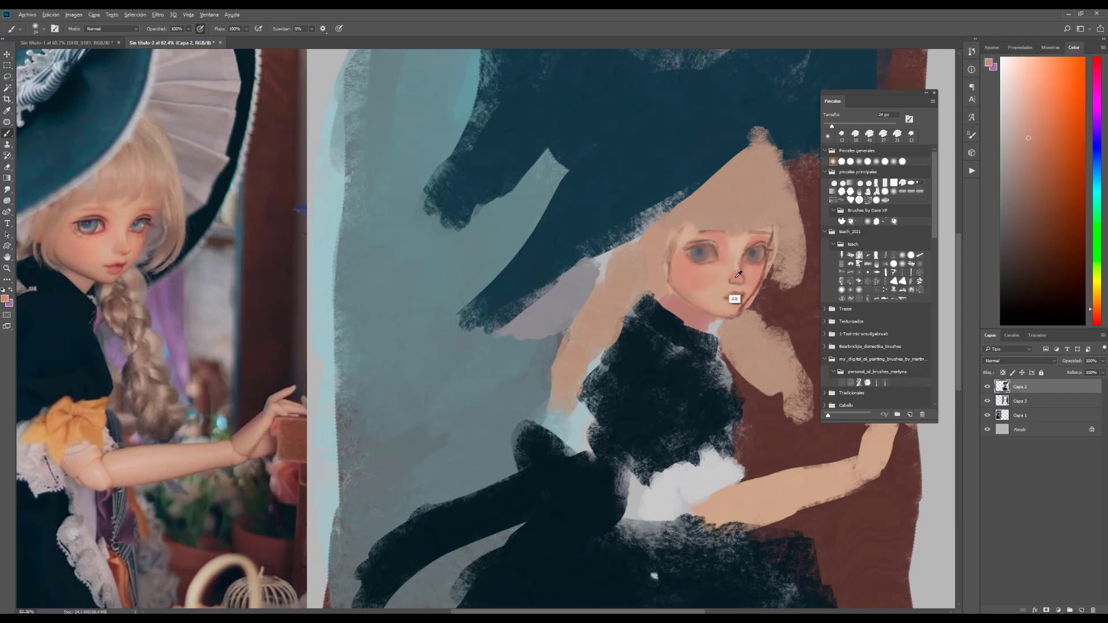
- Refine the nose and eyelid area with a reduced brush, using sampled skin tones
left_click(735, 277, "alt")
left_click(726, 284, "alt")
key("bracketleft")
left_click(165, 199, "alt")
key("bracketleft")
key("bracketleft")
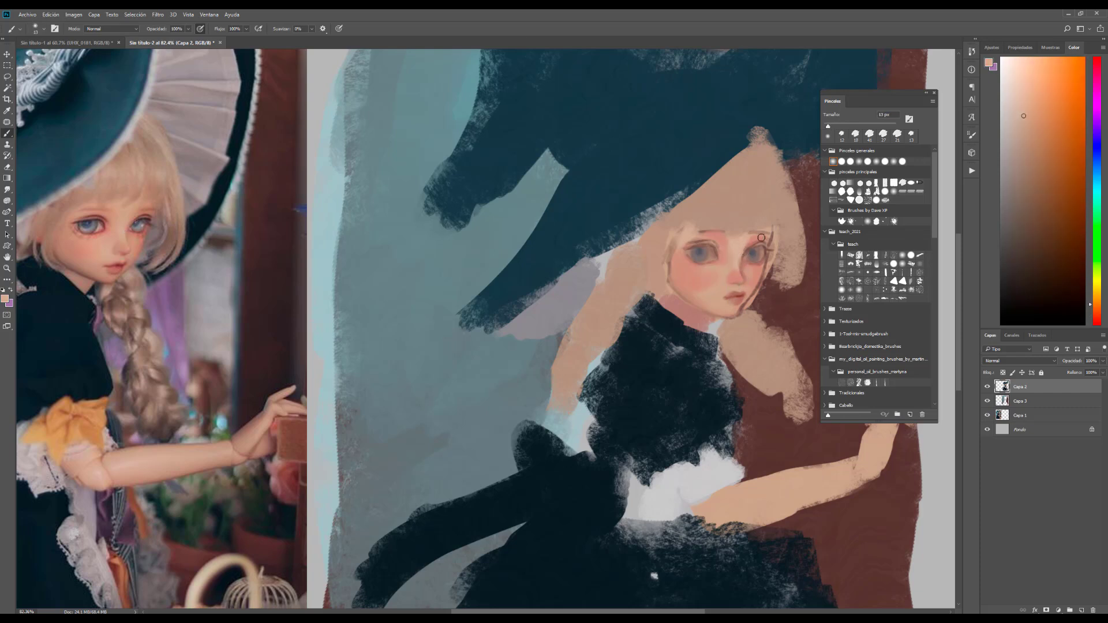
- Smooth the skin around the nose and add reddish tones around the eyes, sampling the lip color from the reference
key("bracketright")
key("bracketright")
left_click(729, 269, "alt")
left_click(743, 286, "alt")
left_click(122, 276, "alt")
key("bracketleft")
key("bracketleft")
key("bracketleft")
key("bracketright")
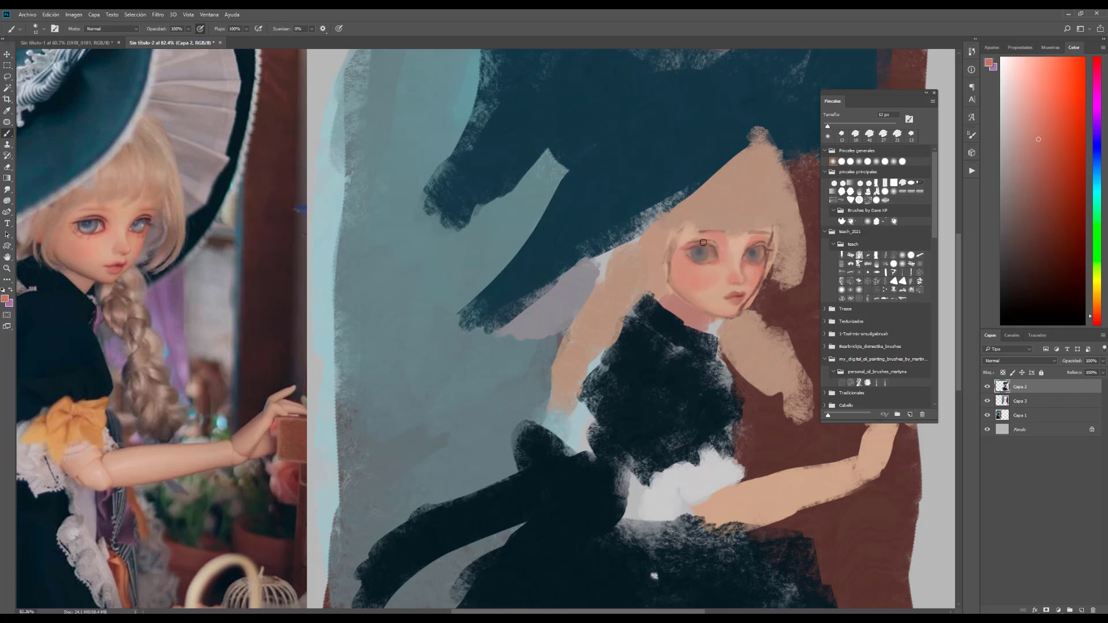
- Soften the brow and upper eyelid area with a larger brush and skin tones sampled near the brows
key("bracketright")
key("bracketright")
key("bracketright")
key("bracketright")
key("bracketright")
left_click(733, 237, "alt")
left_click(710, 234, "alt")
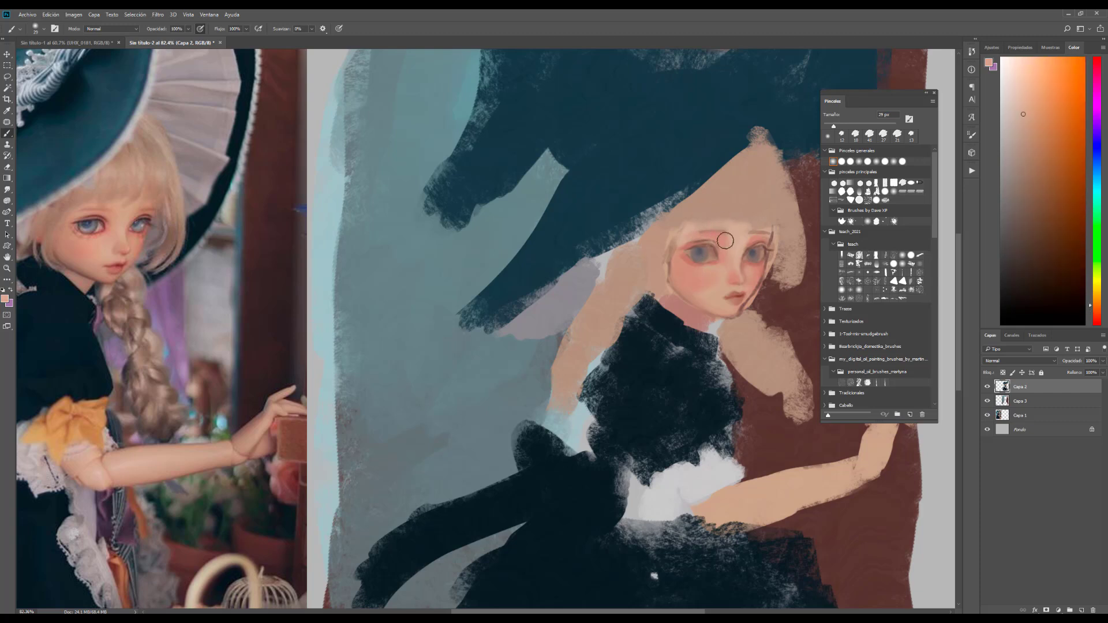
left_click(726, 243, "alt")
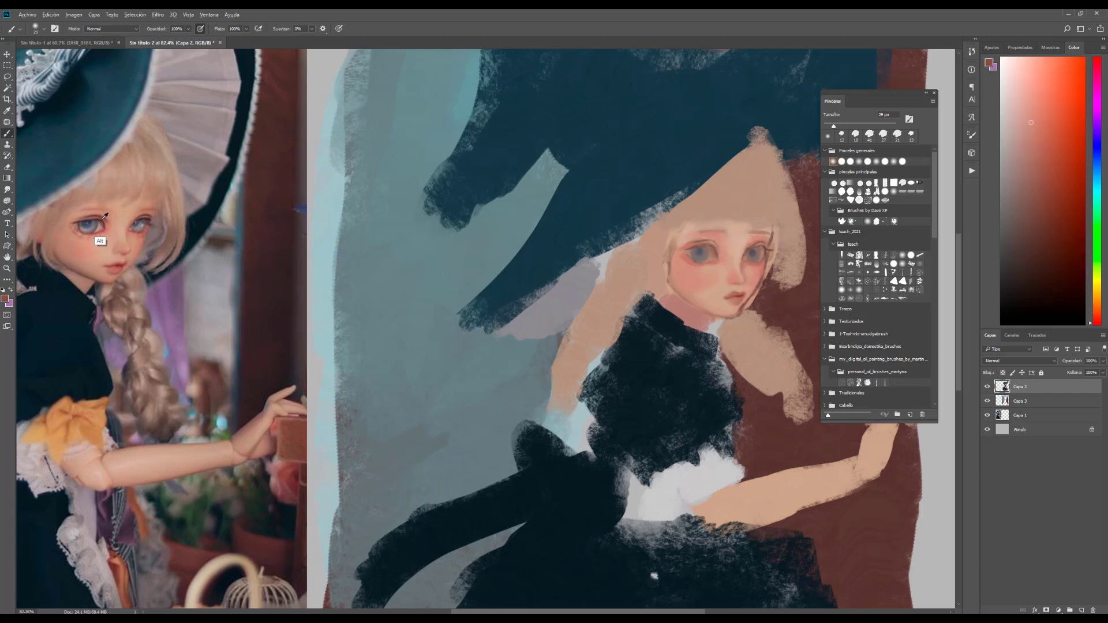
- Draw dark brown lash lines along the upper eyelids with a very small brush
left_click(800, 173, "alt")
left_click_drag(833, 126, 821, 137)
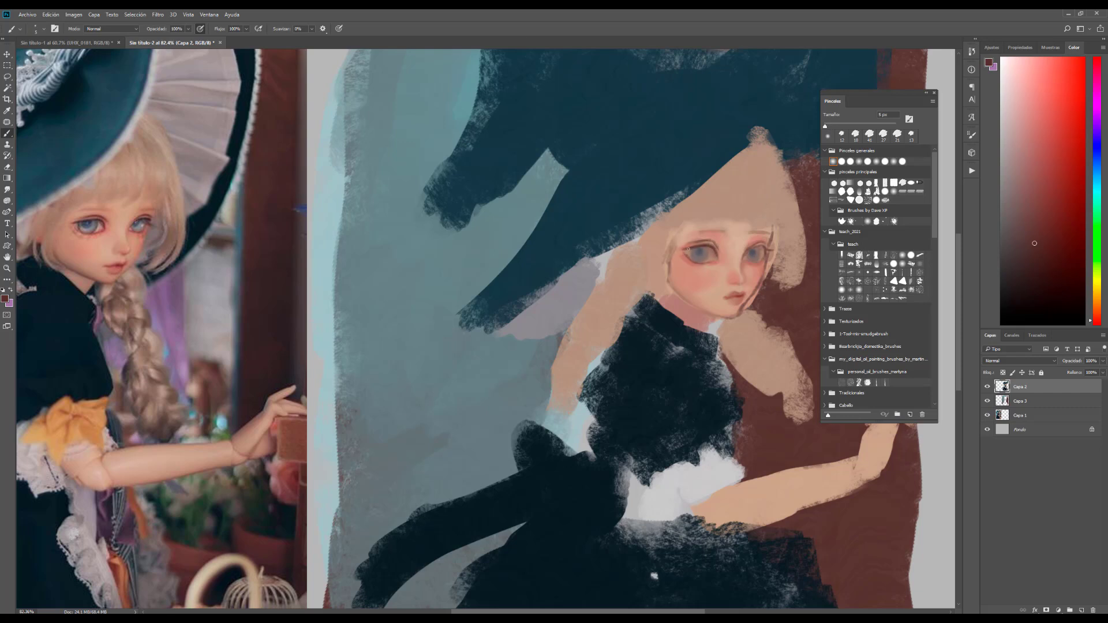
mouse_move(755, 239)
left_mouse_down()
mouse_move(775, 248)
mouse_move(761, 240)
left_mouse_up()
left_click(755, 243, "alt")
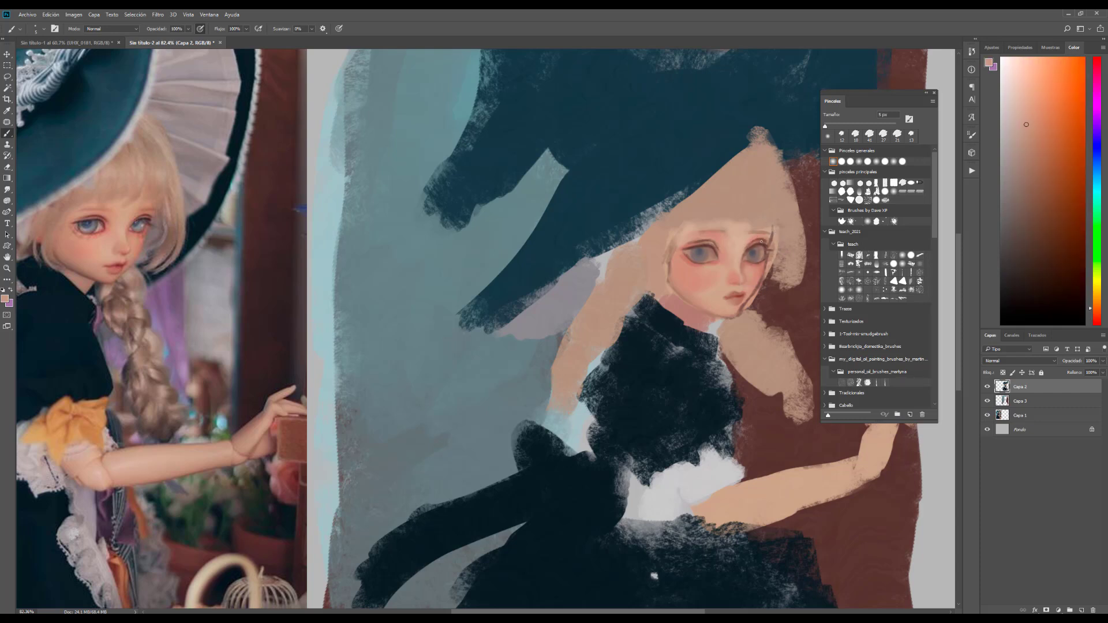
left_click(759, 269, "alt")
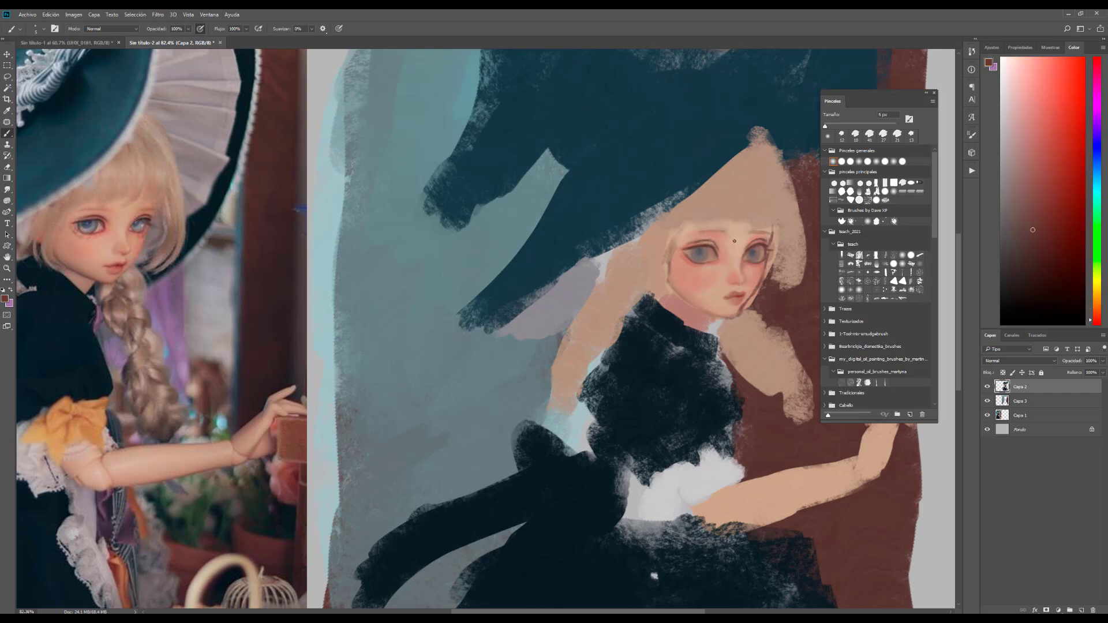
- Refine the nose, lips and chin with small strokes in skin tones sampled from the painting
left_click(785, 177, "alt")
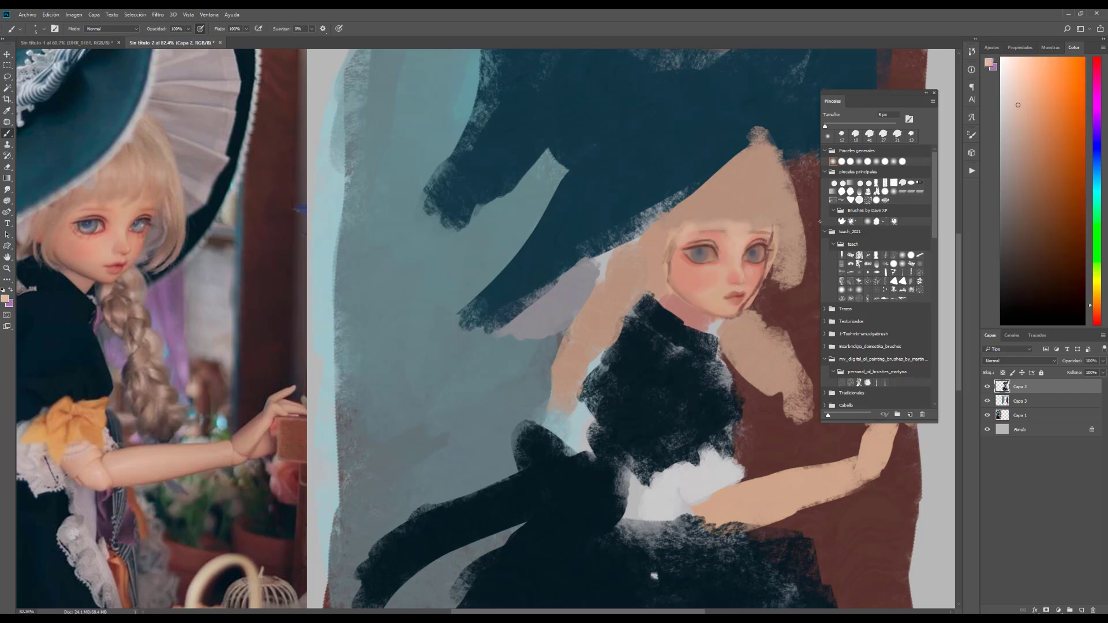
left_click(741, 273, "alt")
left_click(741, 273, "alt")
left_click(744, 306, "alt")
key("]")
left_click(733, 280, "alt")
left_click(743, 301, "alt")
left_click(748, 281, "alt")
- Blend the skin around the mouth and chin with the Mixer Brush in a sampled salmon skin tone
left_click(808, 168, "alt")
key("]")
key("]")
key("shift+b")
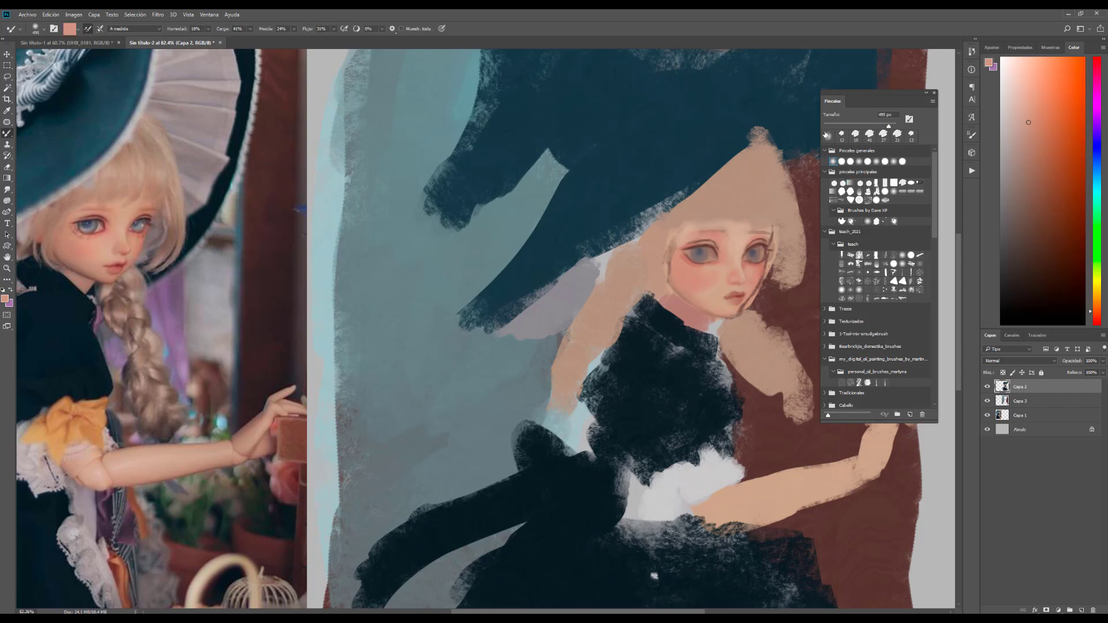
mouse_move(740, 294)
left_mouse_down()
mouse_move(741, 306)
mouse_move(758, 281)
left_mouse_up()
key("]")
key("]")
key("]")
key("[")
key("[")
key("[")
- Redraw the line between the lips in dark red with a very small brush and soften it with sampled skin tones
key("b")
left_click(805, 191, "alt")
left_click_drag(829, 126, 824, 126)
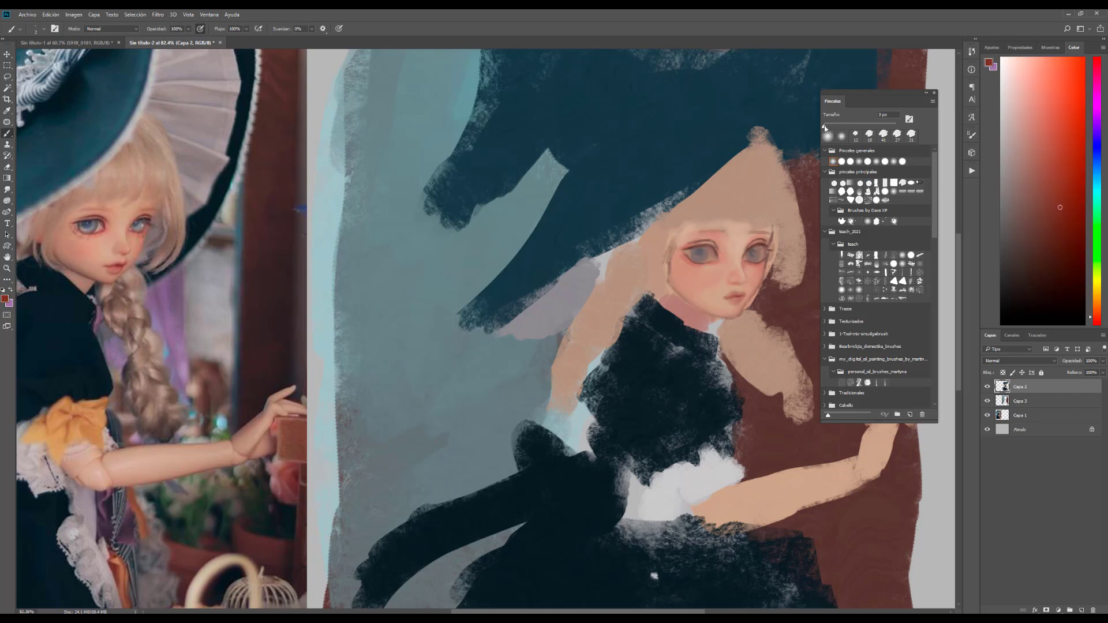
left_click_drag(726, 297, 735, 297)
left_click(703, 265, "alt")
left_click(761, 195, "alt")
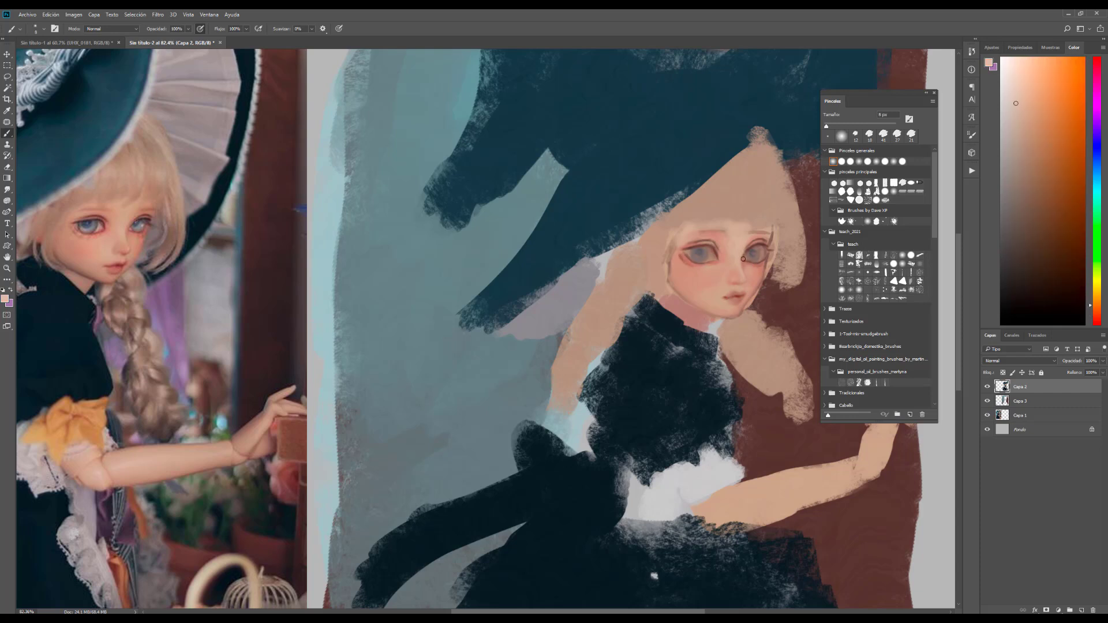
left_click(743, 299, "alt")
- Tone the irises with a small brush, using eye colors sampled from the reference photo
left_click(106, 241, "alt")
key("]")
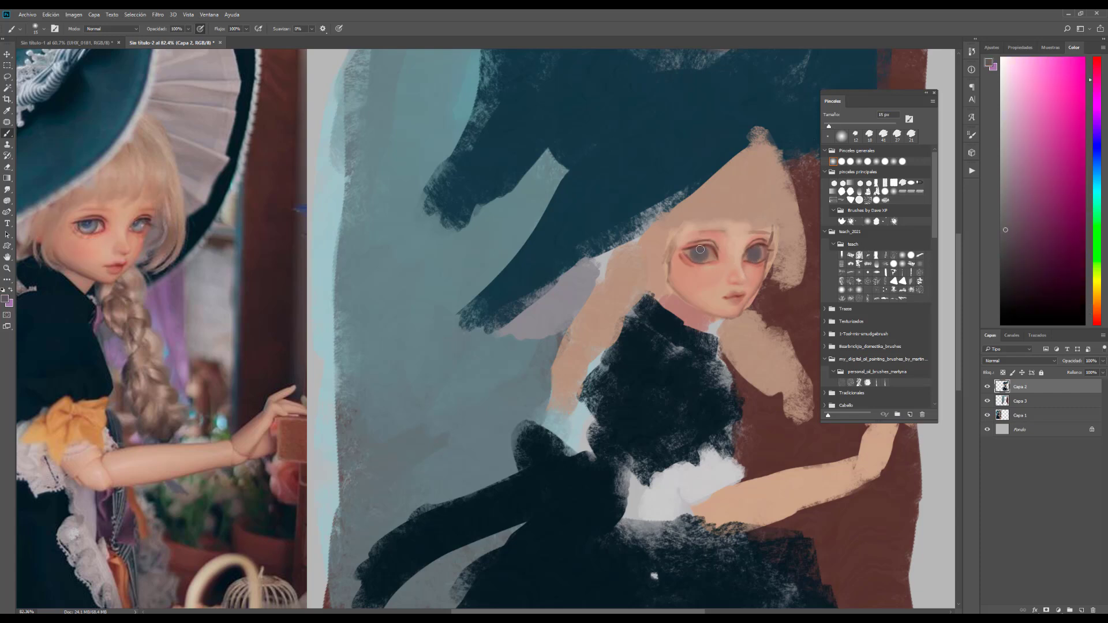
left_click(88, 221, "alt")
key("[")
left_click(721, 257, "alt")
- Draw extended dark red-brown lashes on the upper eyelids of both eyes
left_click(792, 151, "alt")
scroll(704, 244, "up", 3)
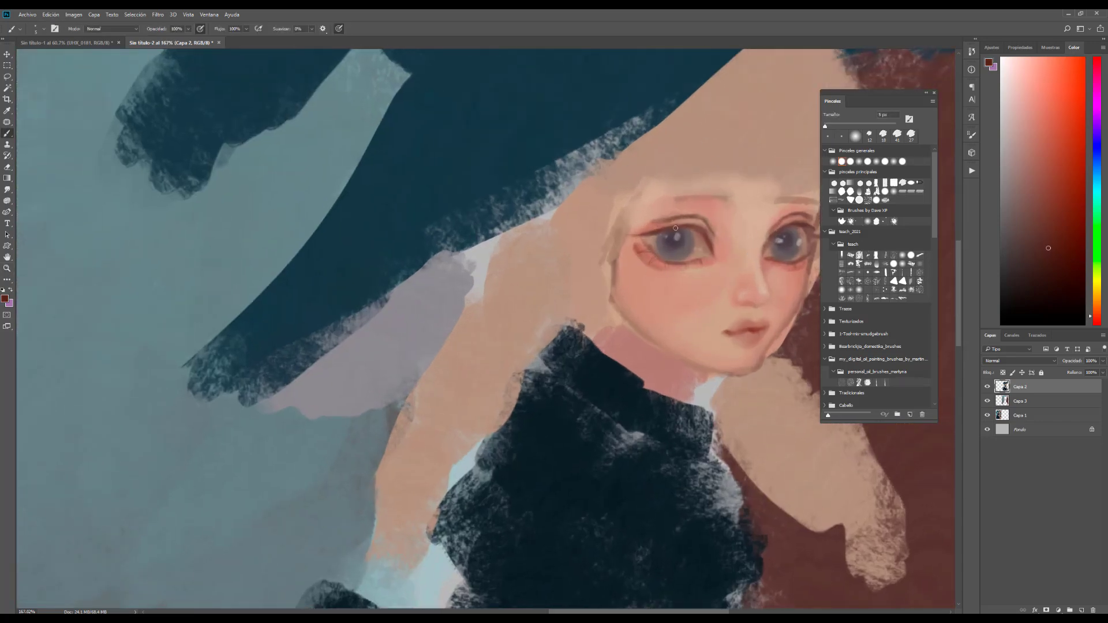
left_click_drag(713, 233, 613, 259)
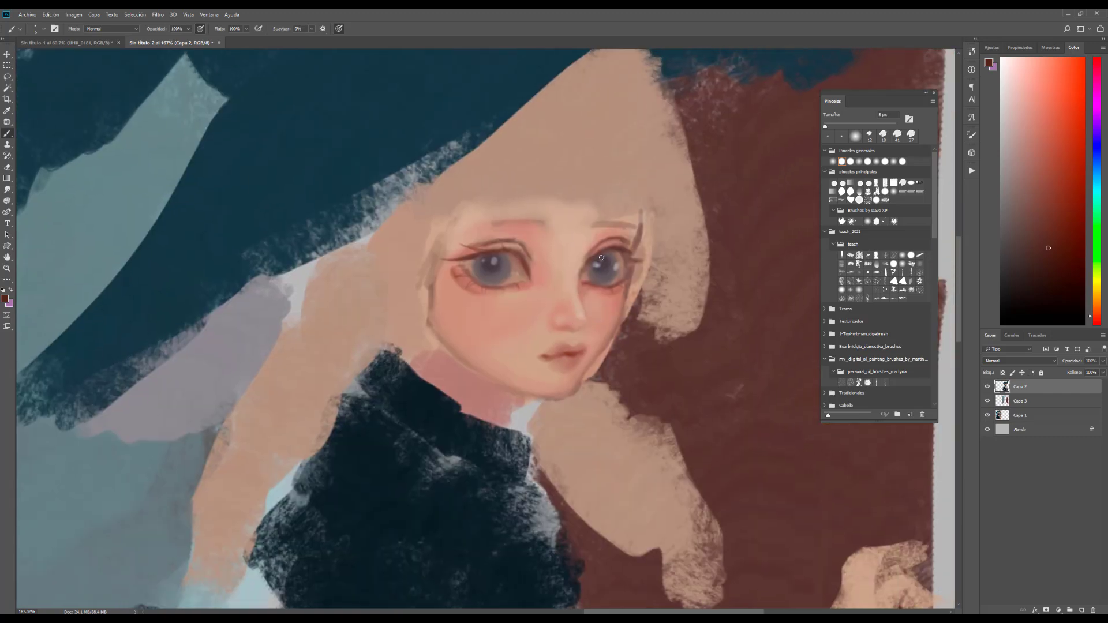
- Clean up the skin around the lips and chin with a light skin tone sampled from the face
left_click(617, 296, "alt")
left_click(562, 364, "alt")
left_click(572, 344, "alt")
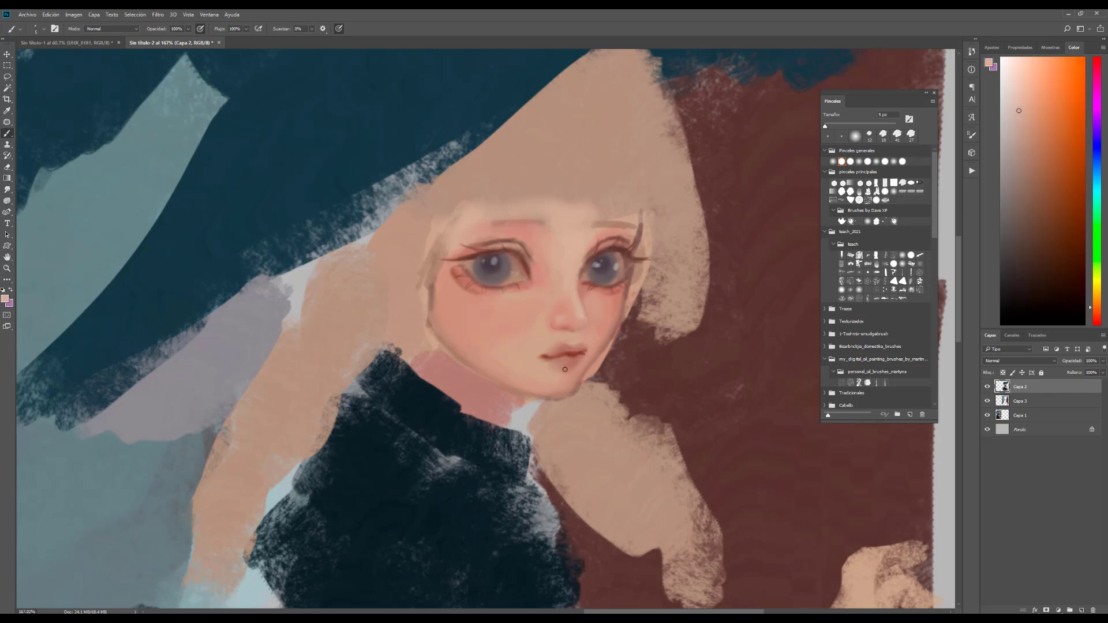
- Lasso the viewer's-left part of the face with its eye and duplicate it onto a new layer
key("z")
mouse_move(584, 344)
left_mouse_down()
mouse_move(646, 268)
mouse_move(690, 290)
mouse_move(687, 276)
mouse_move(728, 276)
left_mouse_up()
key("l")
left_click_drag(662, 341, 674, 288)
key("ctrl+j")
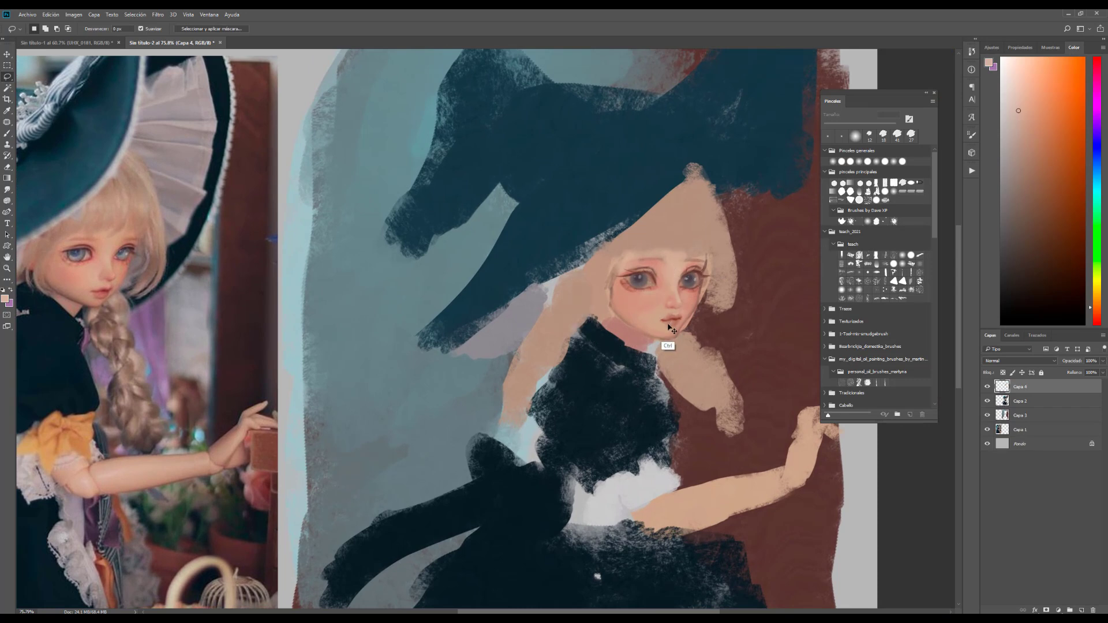
- Shift the duplicated face portion slightly to the right and merge it down into Capa 2
key("ctrl+t")
key("Right")
key("Right")
key("Right")
key("Right")
key("Return")
key("e")
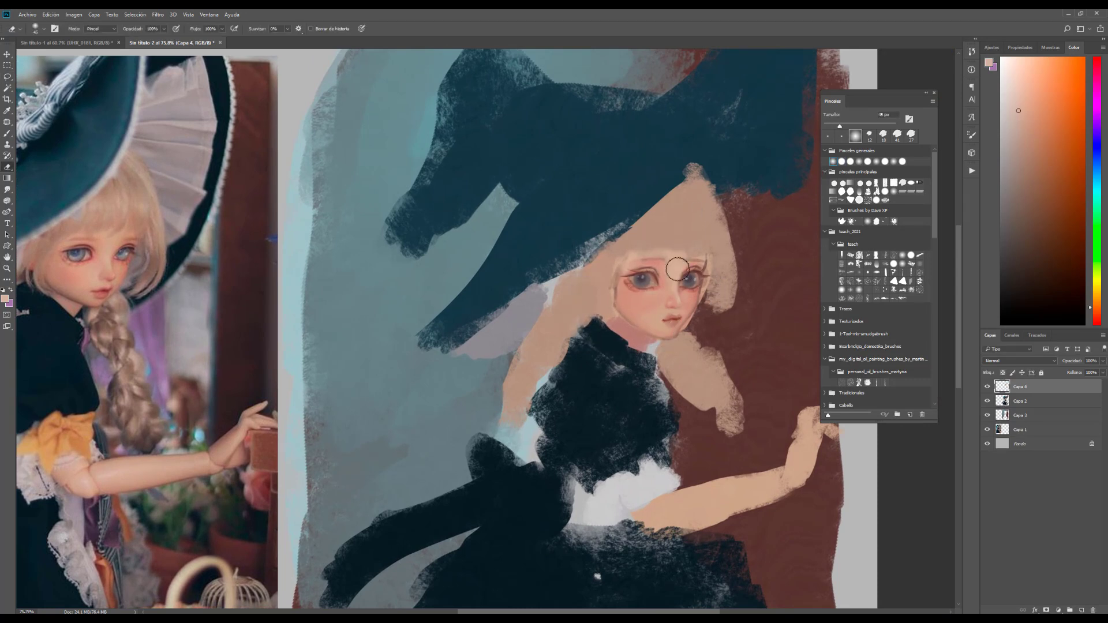
key("z")
left_click_drag(688, 322, 641, 322)
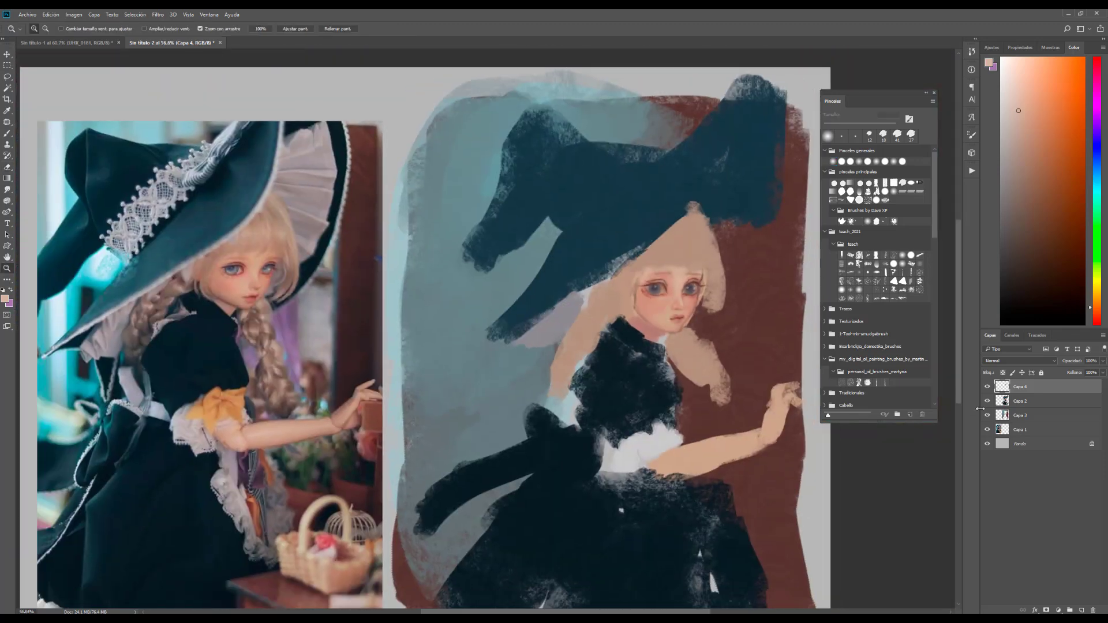
key("ctrl+e")
- Open the Liquify filter on Capa 2 and reshape the mouth with a reduced warp brush
left_click_drag(684, 266, 704, 266)
key("ctrl+shift+x")
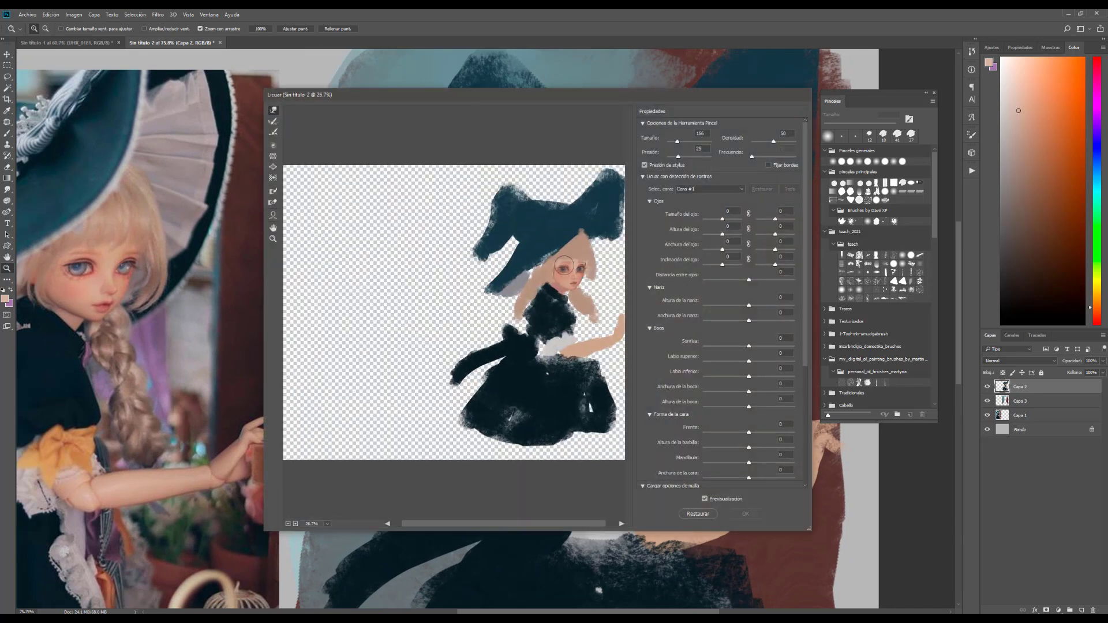
scroll(512, 175, "up", 3)
key("bracketleft")
key("bracketleft")
key("bracketleft")
key("bracketleft")
key("bracketleft")
left_click_drag(500, 320, 497, 314)
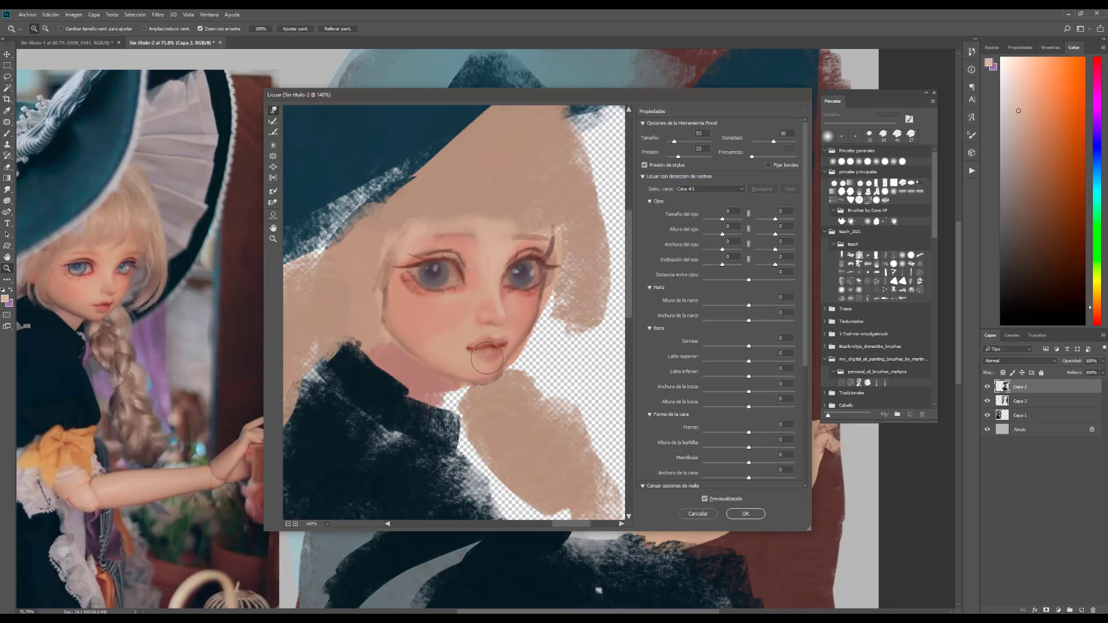
key("Return")
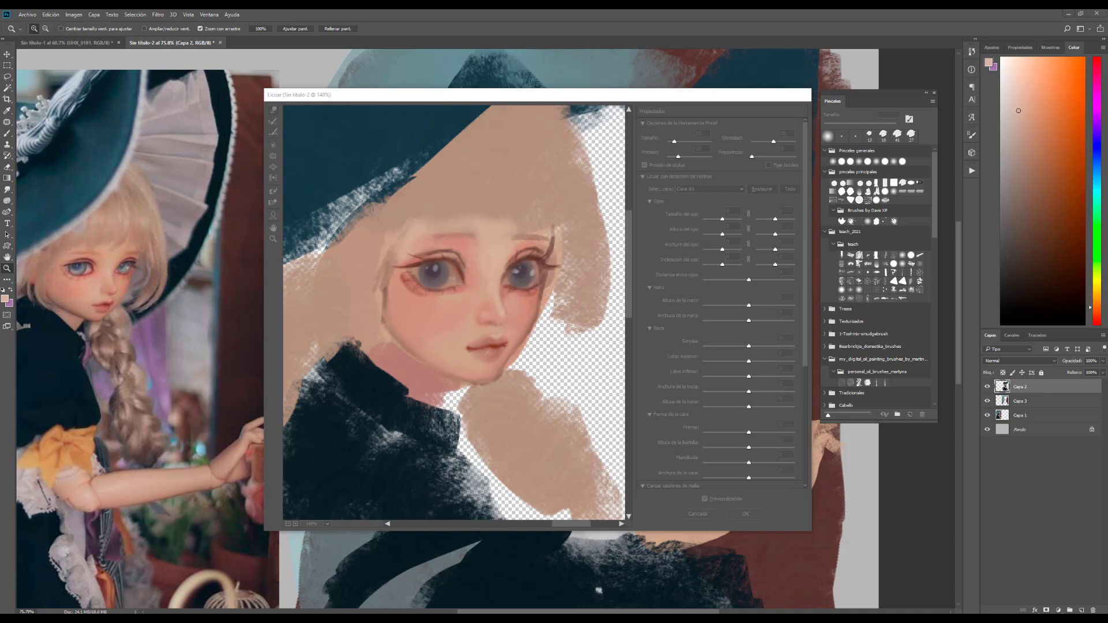
- Adjust the cheek and jaw contours on both sides of the face in Liquify with a larger warp brush
key("bracketright")
key("bracketright")
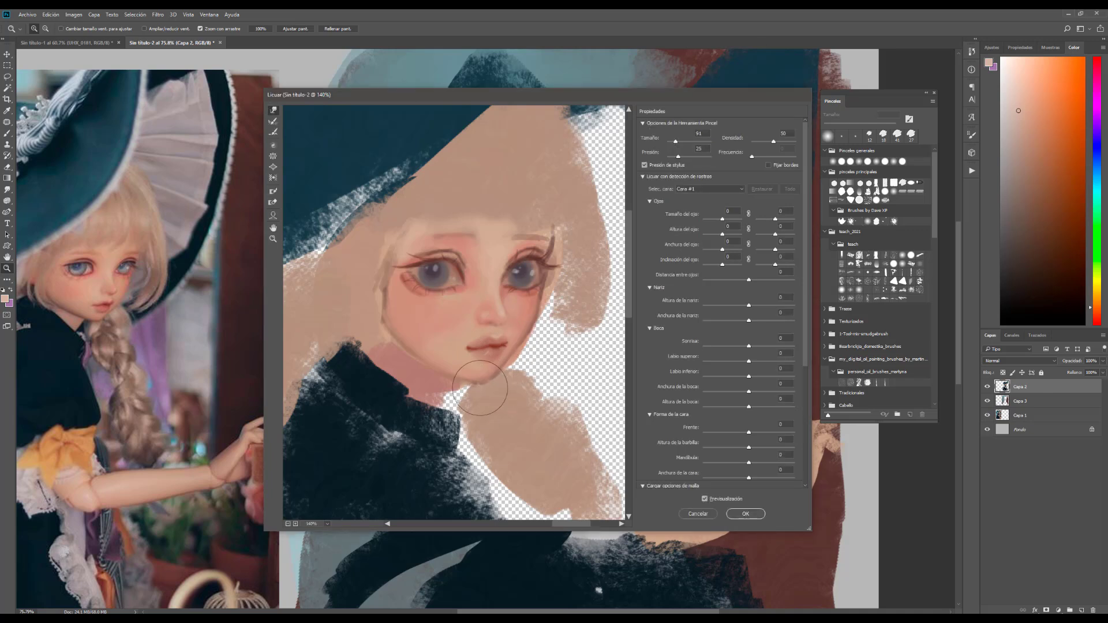
left_click_drag(675, 141, 673, 142)
key("bracketright")
key("bracketright")
key("bracketright")
key("bracketright")
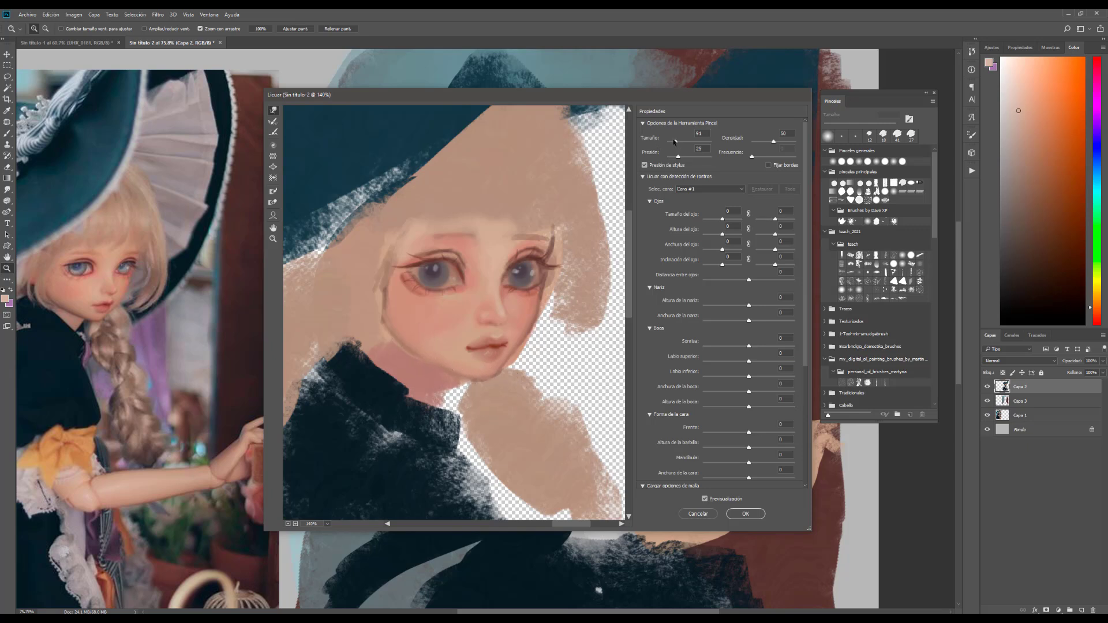
left_click_drag(381, 309, 413, 358)
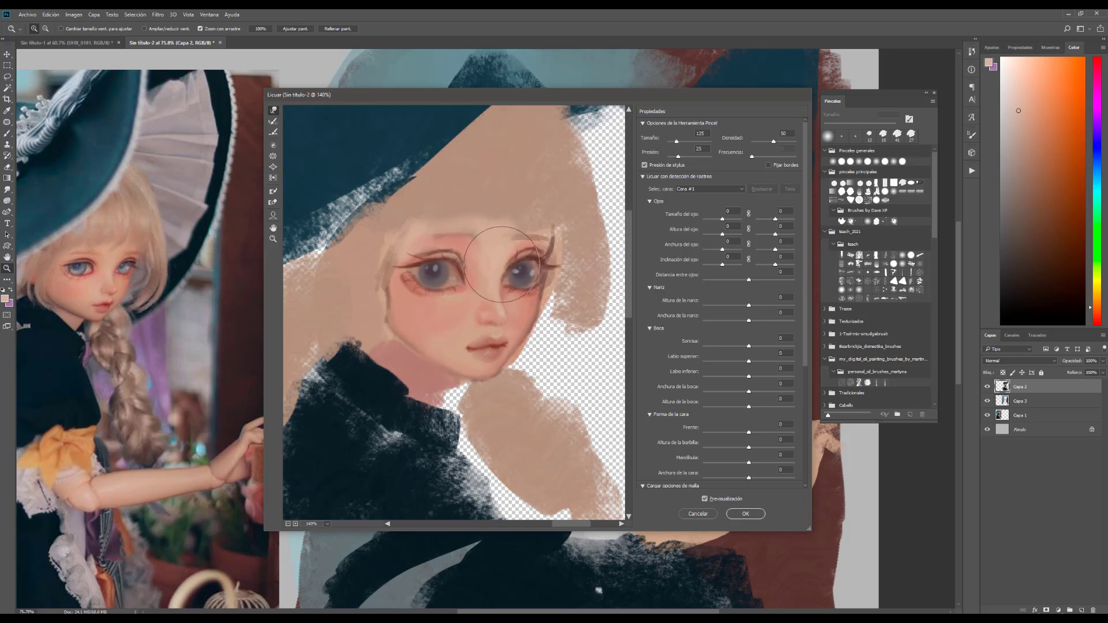
left_click_drag(538, 359, 546, 319)
- Fine-tune the shape of the viewer's-left eye in Liquify, varying the warp brush size
key("bracketleft")
key("bracketleft")
key("bracketleft")
key("bracketright")
key("bracketright")
key("bracketright")
left_click_drag(432, 266, 440, 261)
key("bracketleft")
key("bracketleft")
key("bracketleft")
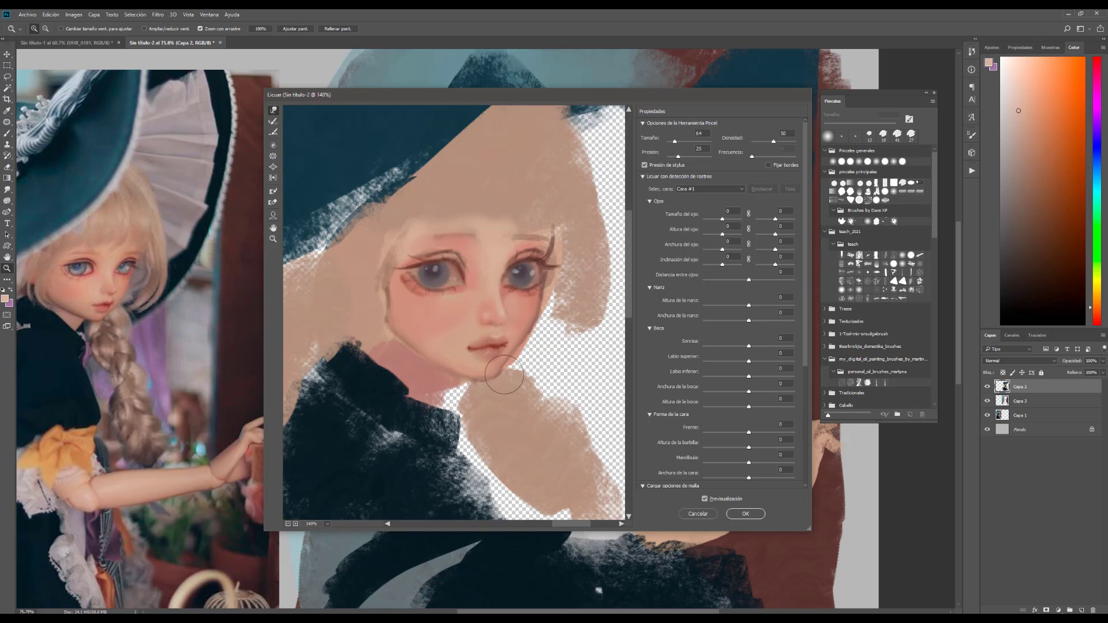
- Make the last facial shape corrections with a smaller warp brush and apply the Liquify changes
left_click(273, 216)
key("w")
key("bracketleft")
key("bracketleft")
key("bracketleft")
mouse_move(486, 298)
left_mouse_down()
mouse_move(463, 323)
mouse_move(510, 313)
mouse_move(434, 349)
left_mouse_up()
left_click(745, 514)
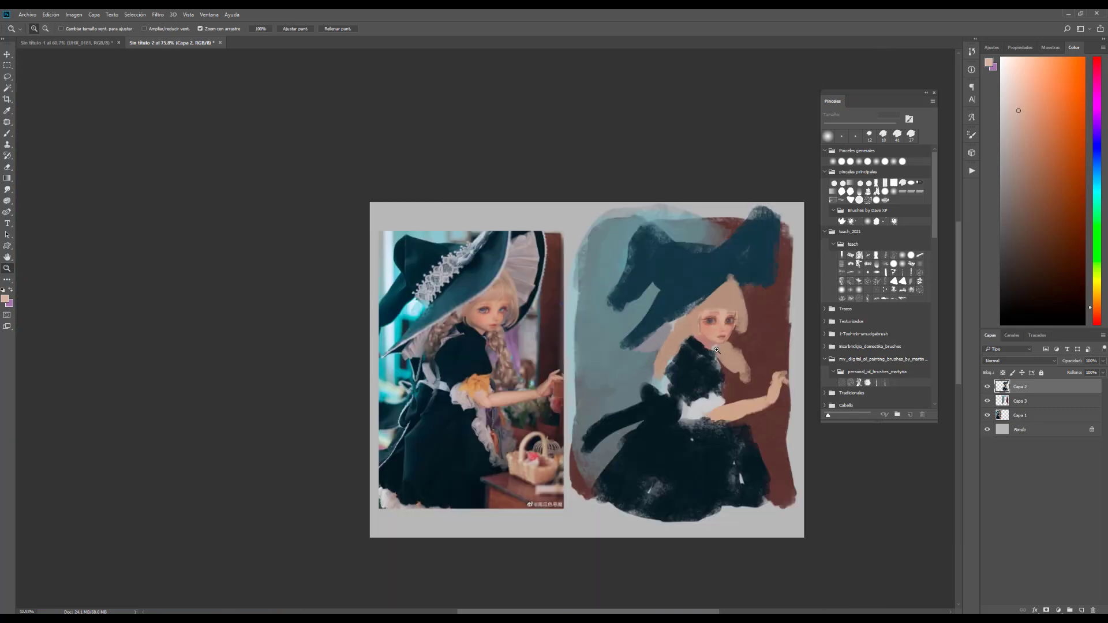
- Paint darker brown hair tones over the bangs and beside the cheek with a reduced textured brush
key("b")
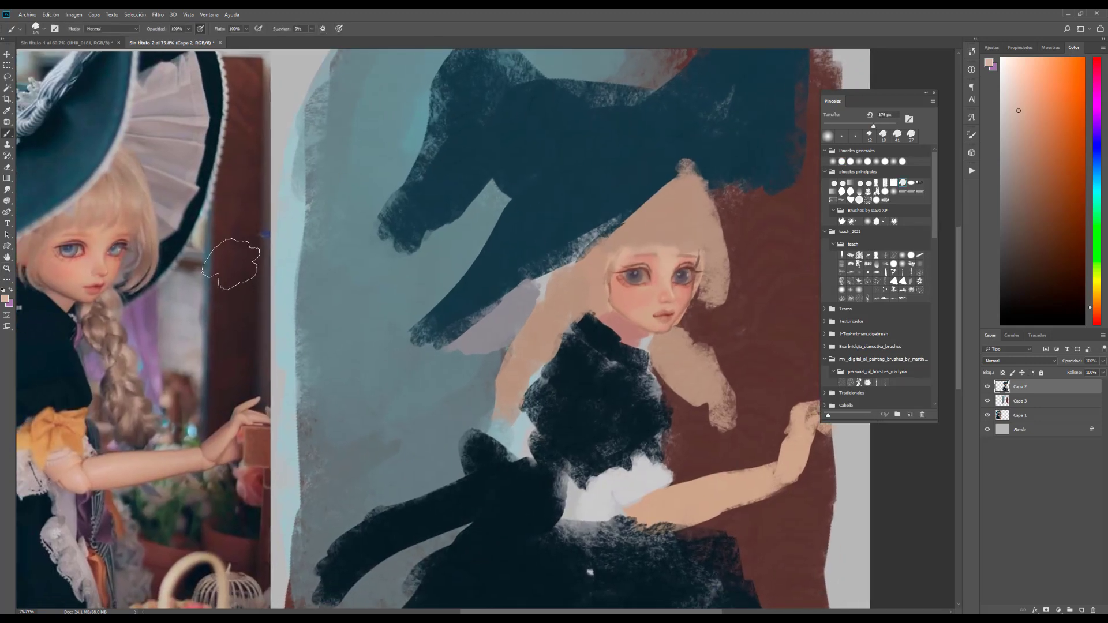
key("bracketleft")
key("bracketleft")
key("bracketleft")
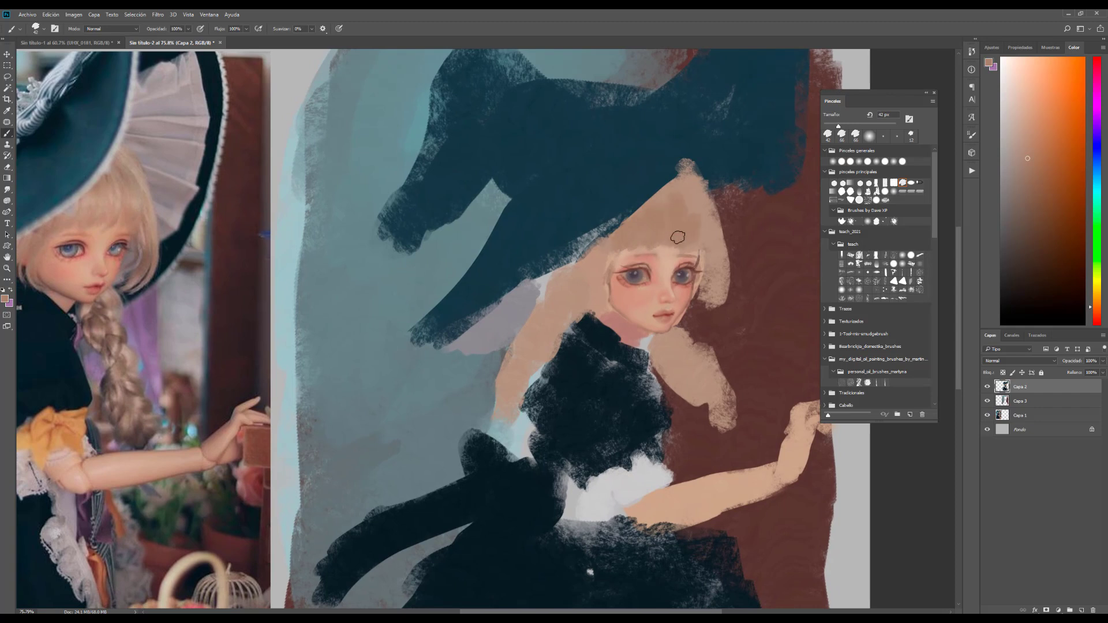
left_click_drag(605, 291, 615, 321)
- Shape separate bang strands over the forehead with a smaller brush and sampled hair and skin tones
left_click(616, 306, "alt")
left_click(699, 239, "alt")
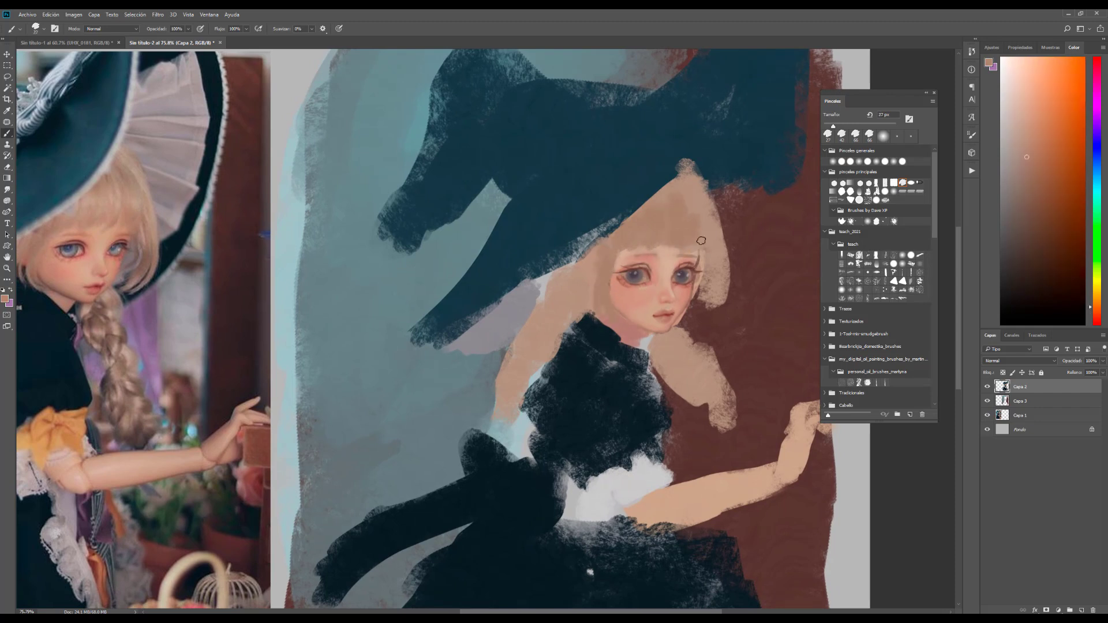
left_click_drag(666, 252, 658, 243)
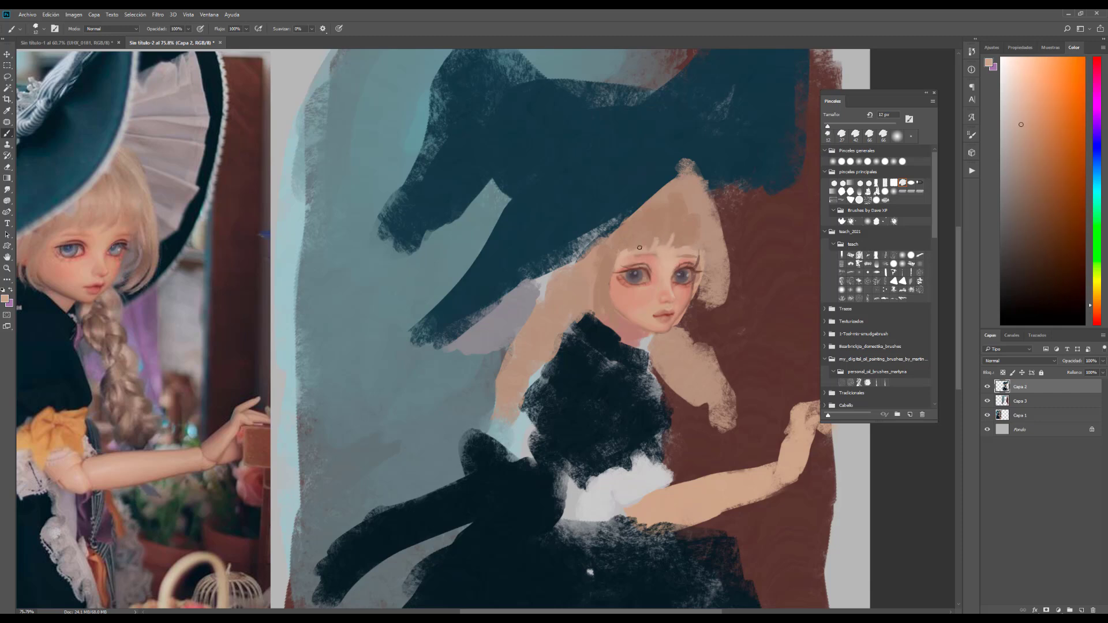
left_click(686, 257, "alt")
key("bracketright")
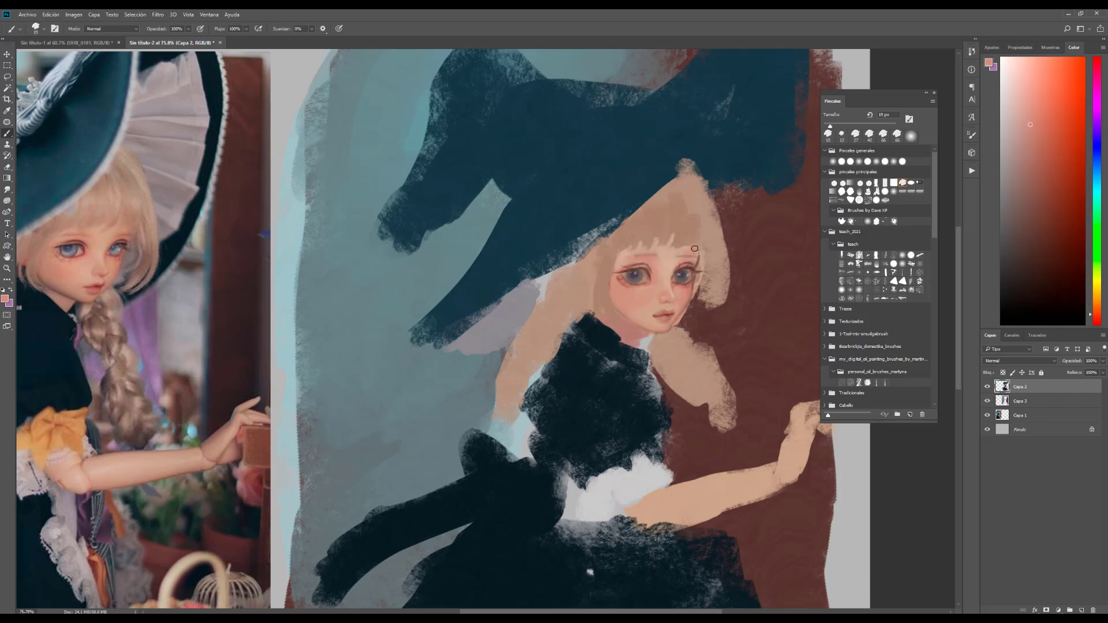
- Paint the hair falling beside the viewer's-right eye with sampled hair tones and a slightly larger brush
left_click(698, 243, "alt")
left_click(703, 239, "alt")
key("bracketright")
left_click_drag(710, 199, 709, 270)
left_click(702, 222, "alt")
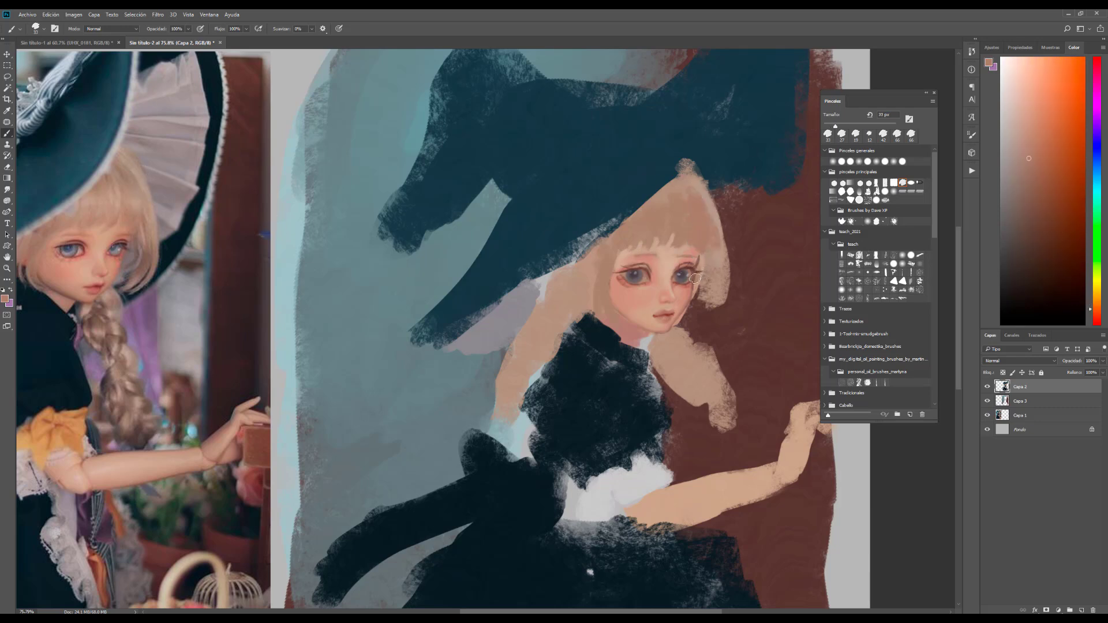
- Repaint the neck and the shadow under the jaw with skin tones sampled from the reference photo
scroll(714, 275, "left", 3)
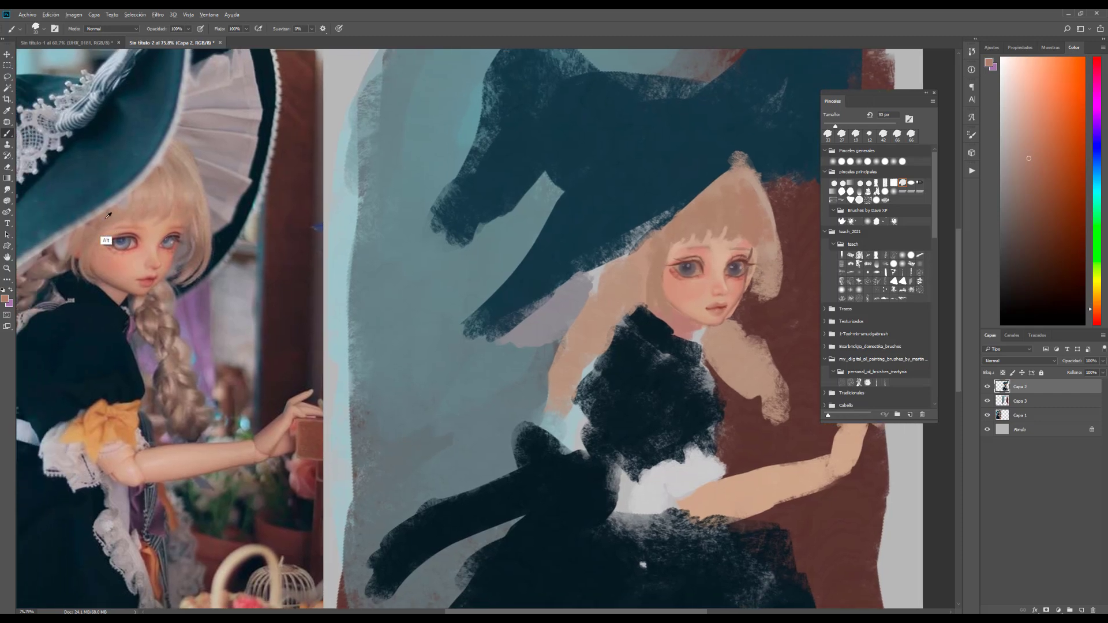
scroll(668, 329, "right", 2)
left_click(101, 272, "alt")
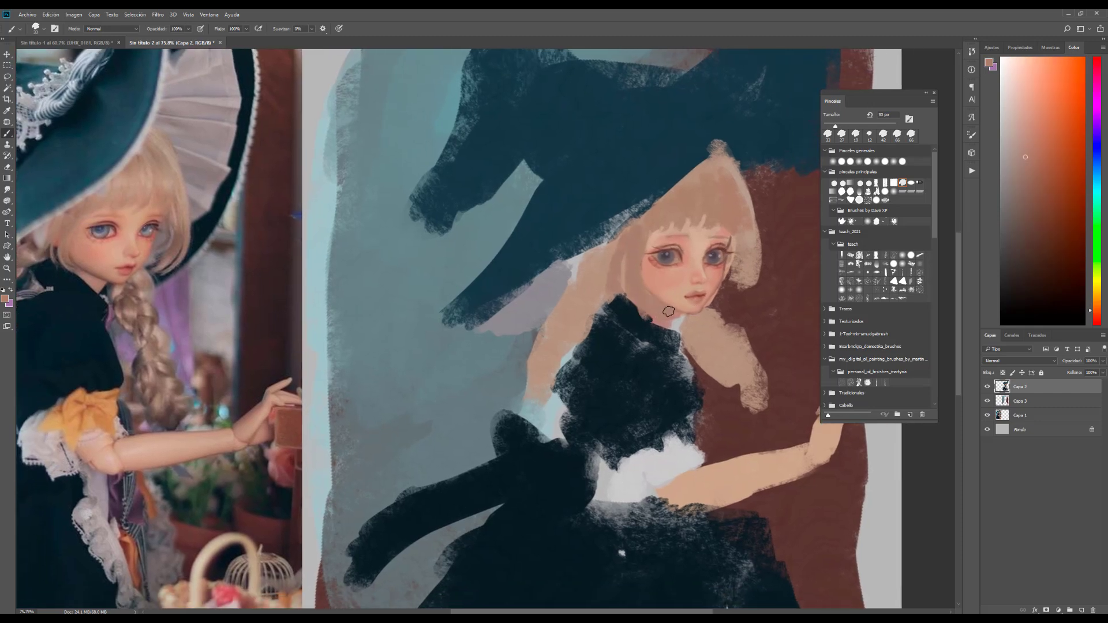
left_click(92, 277, "alt")
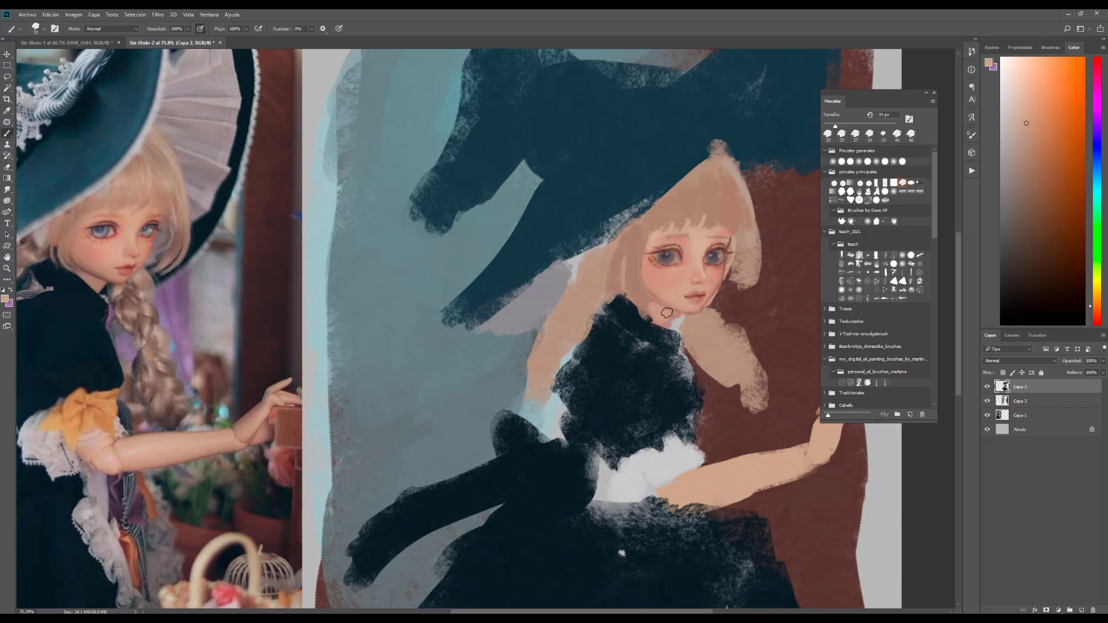
left_click(87, 289, "alt")
- Blend the viewer's-left cheek and adjoining hair edge with a round Mixer Brush, using sampled skin tones and a dark brown
left_click(843, 183)
left_click(658, 290, "alt")
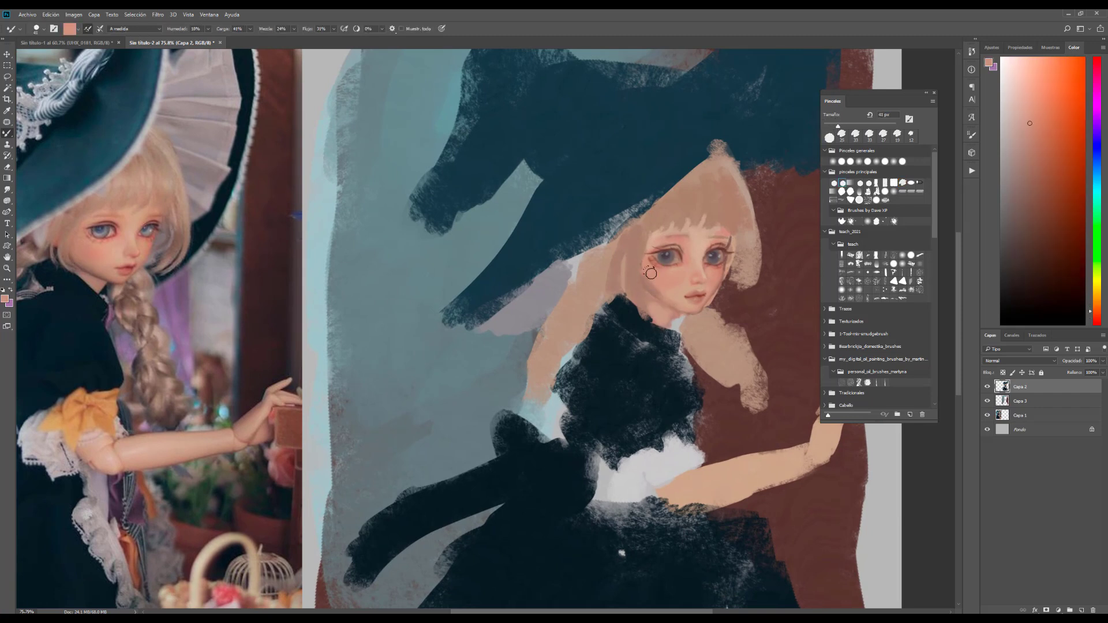
left_click(635, 283, "alt")
left_click(1034, 232)
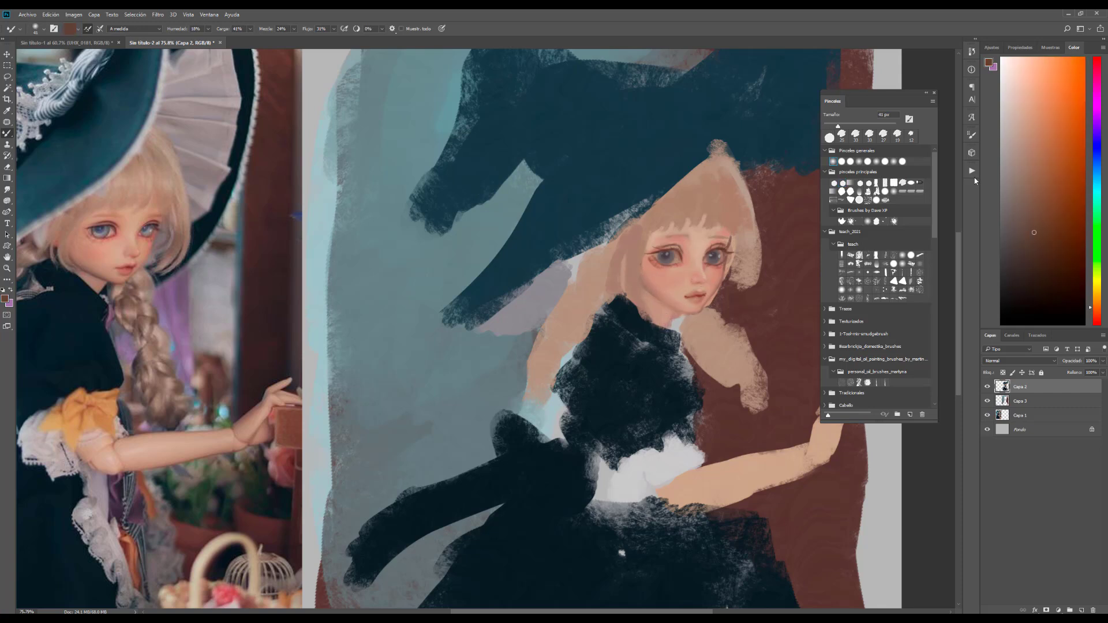
left_click(638, 264, "alt")
left_click(808, 195, "alt")
left_click(634, 297, "alt")
left_click(647, 286, "alt")
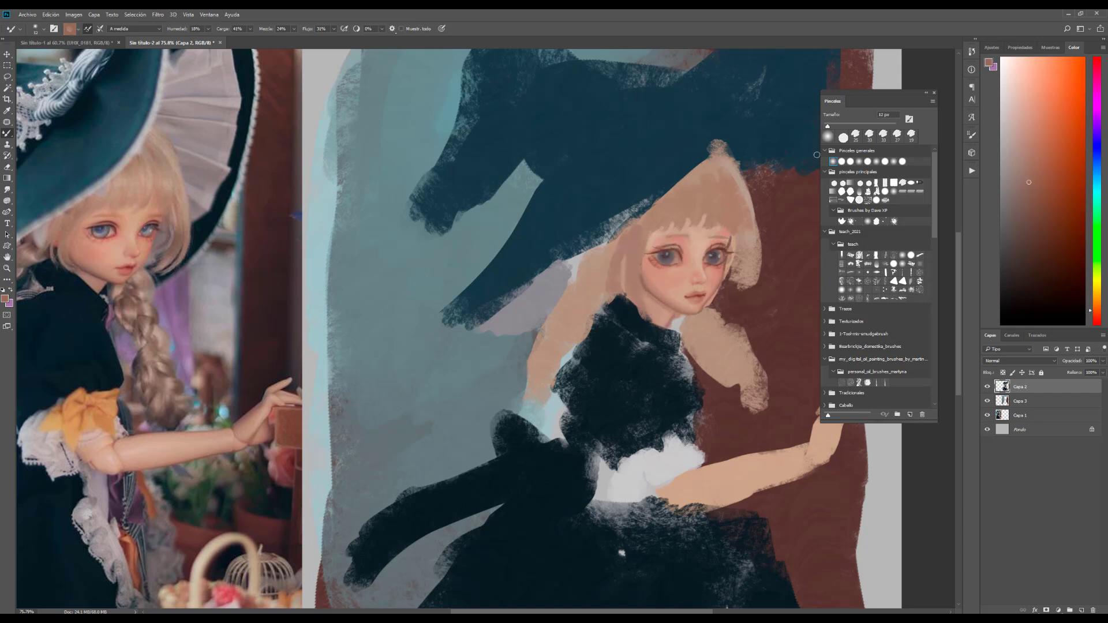
- Sample a salmon skin tone from the face and enlarge the Mixer Brush to soften the skin
left_click(699, 263, "alt")
key("bracketright")
key("bracketright")
key("bracketright")
key("bracketright")
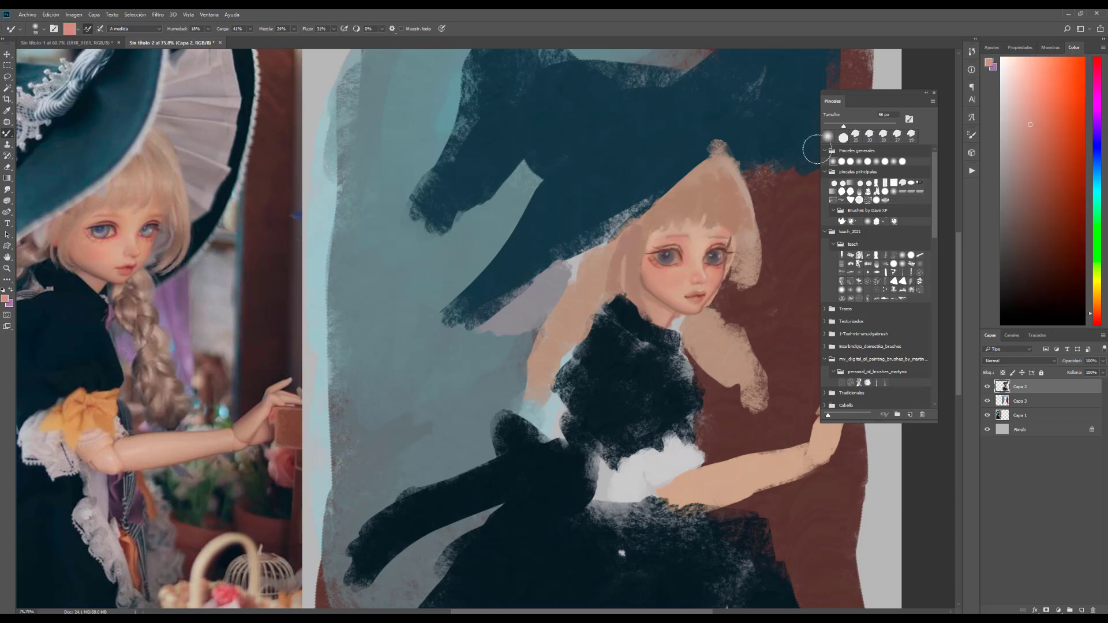
- Fill out the hair at the viewer's-right edge of the face with a 100 px textured brush and a sampled blonde tone
key("z")
mouse_move(731, 274)
left_mouse_down()
mouse_move(704, 282)
mouse_move(742, 267)
left_mouse_up()
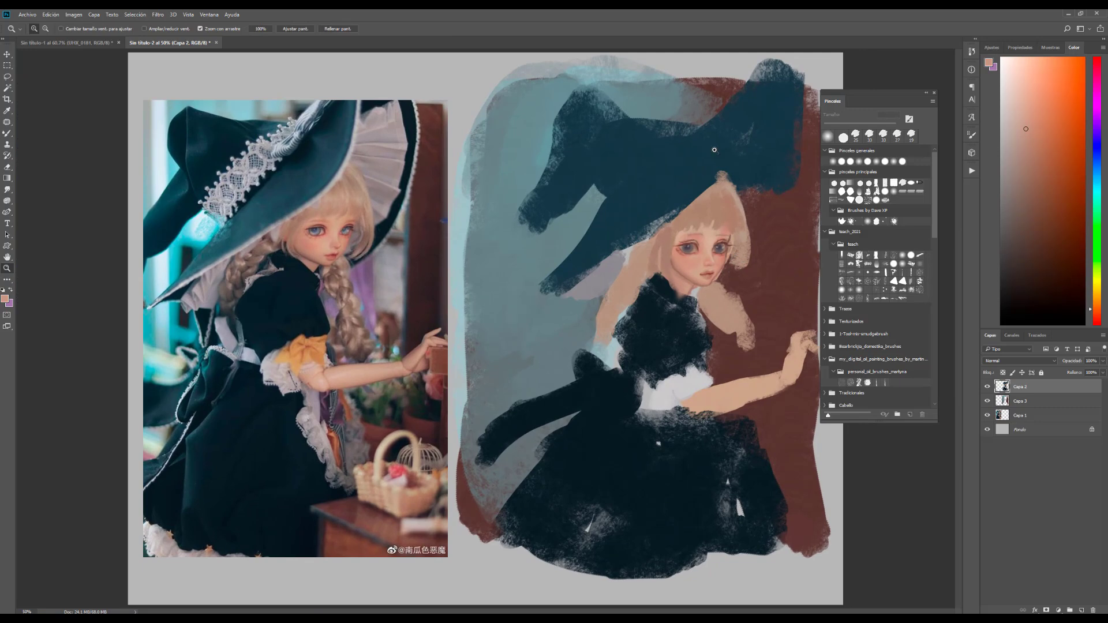
key("b")
left_click_drag(741, 228, 818, 145)
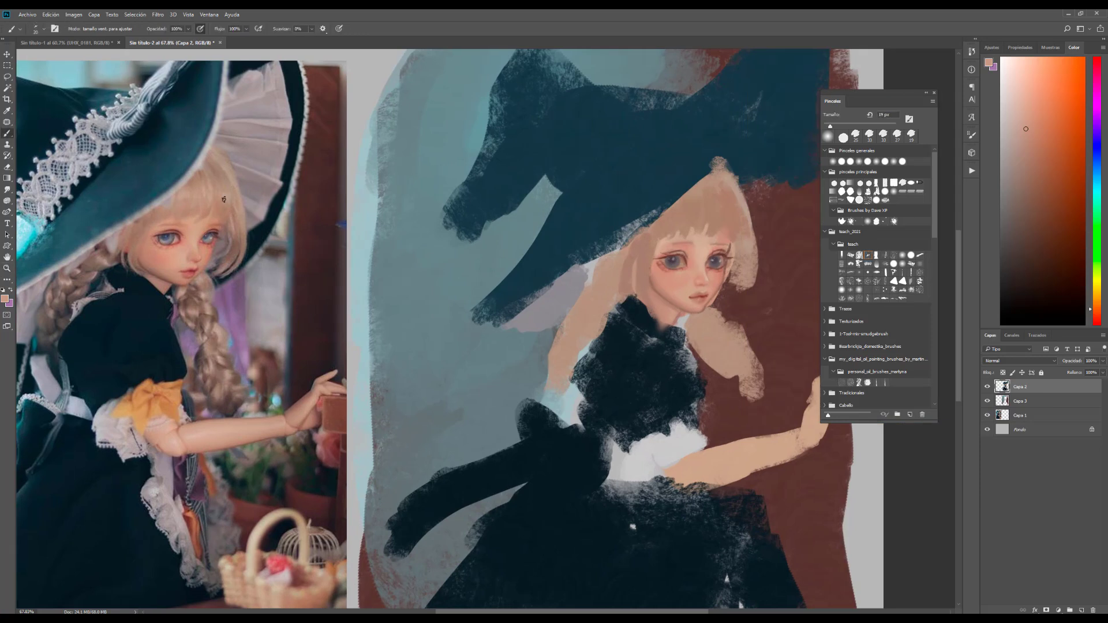
key("ctrl")
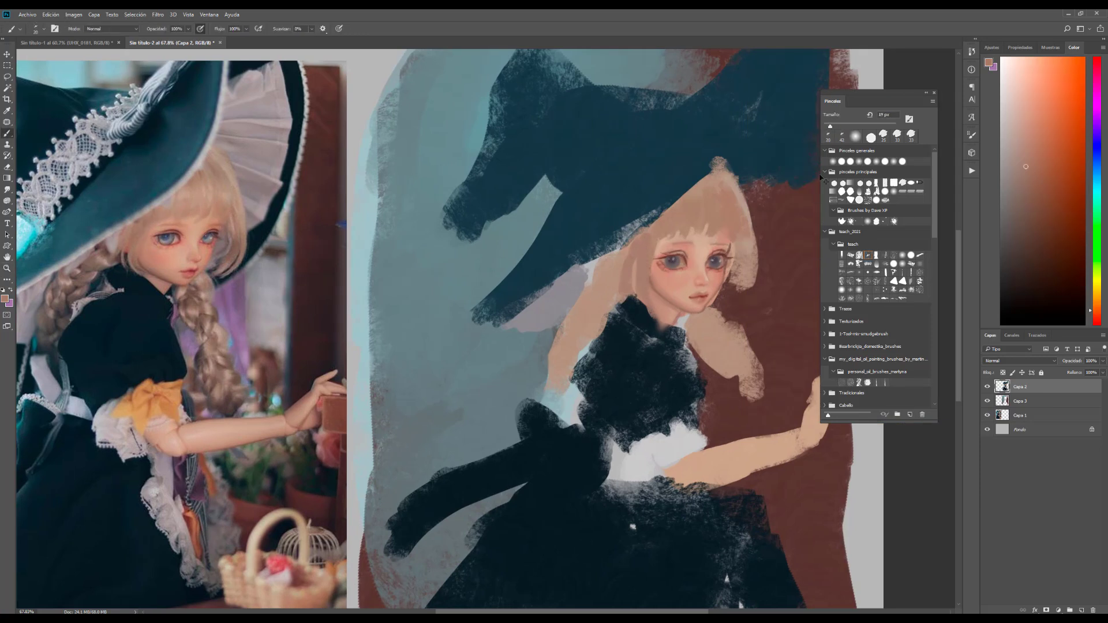
left_click(868, 263)
left_click(750, 242, "alt")
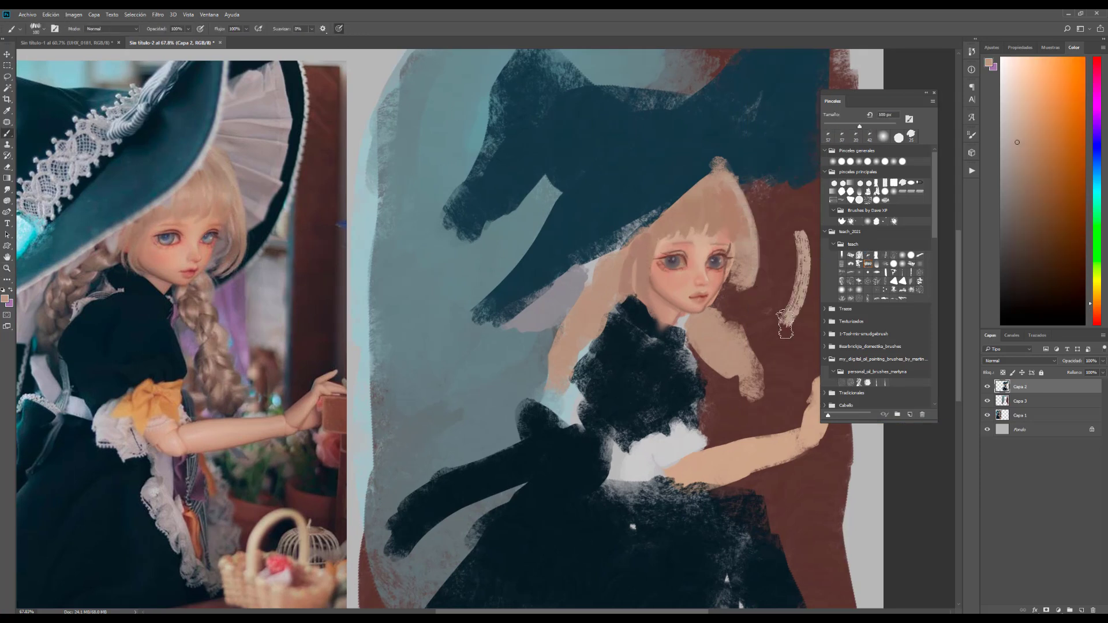
left_click_drag(731, 191, 753, 291)
left_click_drag(747, 254, 757, 300)
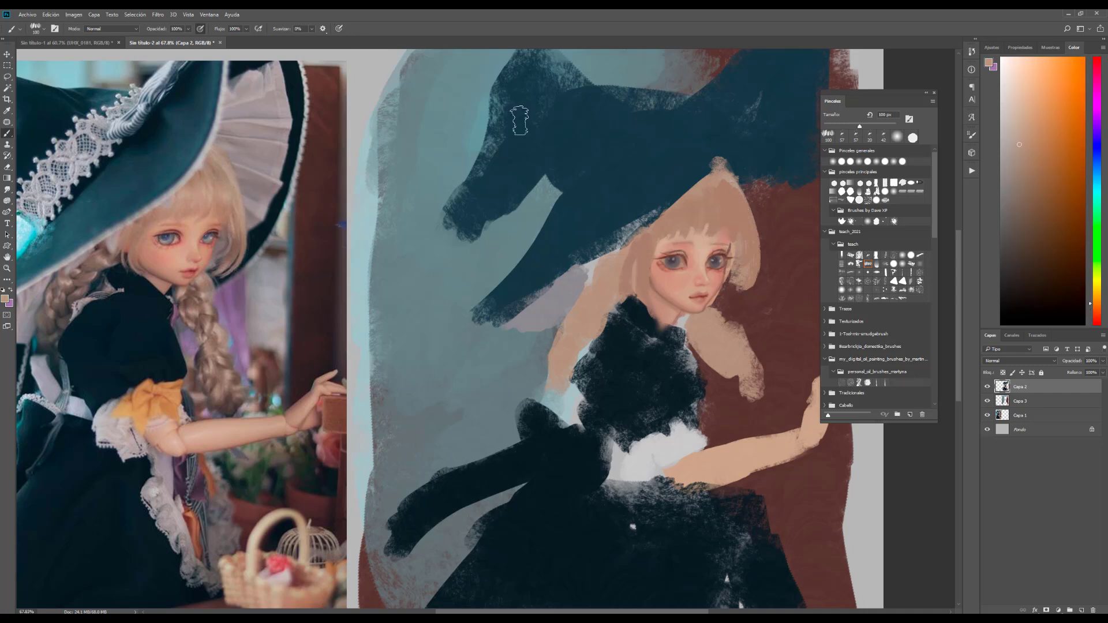
- Repaint the bodice and high collar as a solid dark shape with a larger brush and a sampled near-black
key("comma")
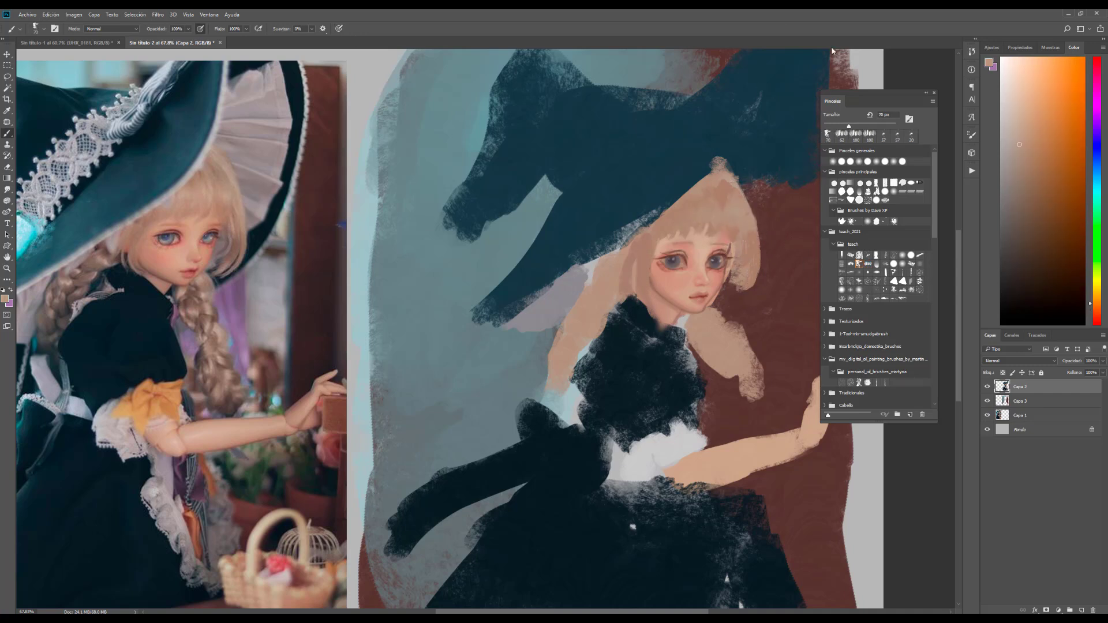
left_click(647, 367, "alt")
key("period")
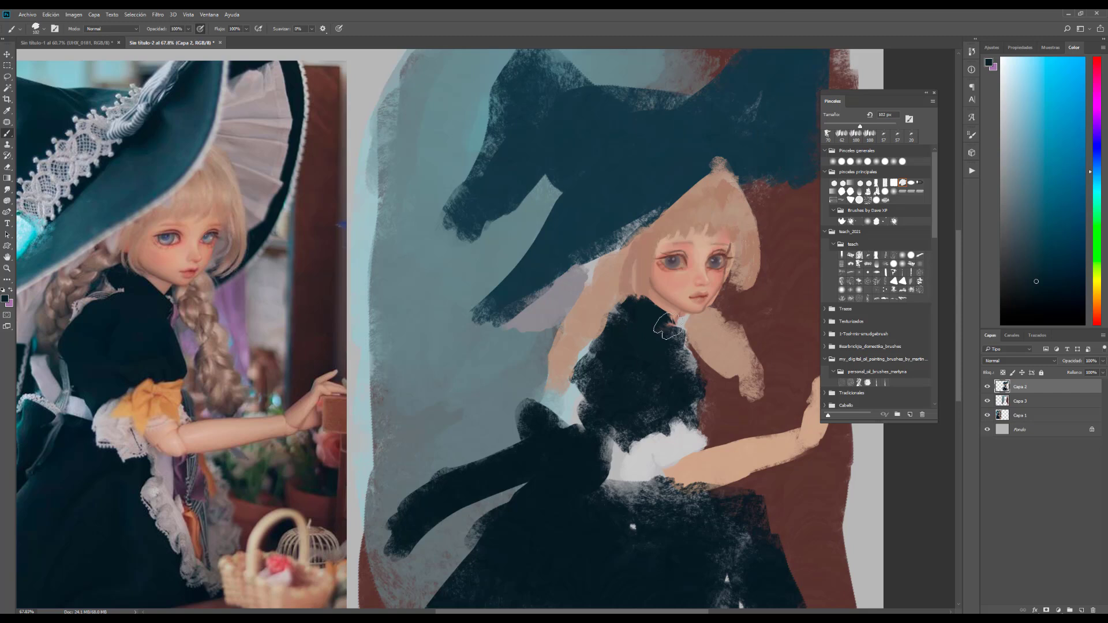
mouse_move(635, 296)
left_mouse_down()
mouse_move(672, 331)
mouse_move(678, 301)
left_mouse_up()
mouse_move(670, 306)
left_mouse_down()
mouse_move(691, 352)
mouse_move(656, 333)
left_mouse_up()
- Paint a grey-lilac lace shape over the hair behind the shoulder, using a smaller brush and a sampled tone
scroll(655, 333, "left", 2)
scroll(656, 333, "down", 1)
scroll(653, 244, "down", 1)
scroll(603, 296, "up", 2)
scroll(604, 296, "right", 1)
left_click(599, 296, "alt")
key("bracketleft")
key("bracketleft")
key("bracketleft")
left_click_drag(598, 296, 645, 284)
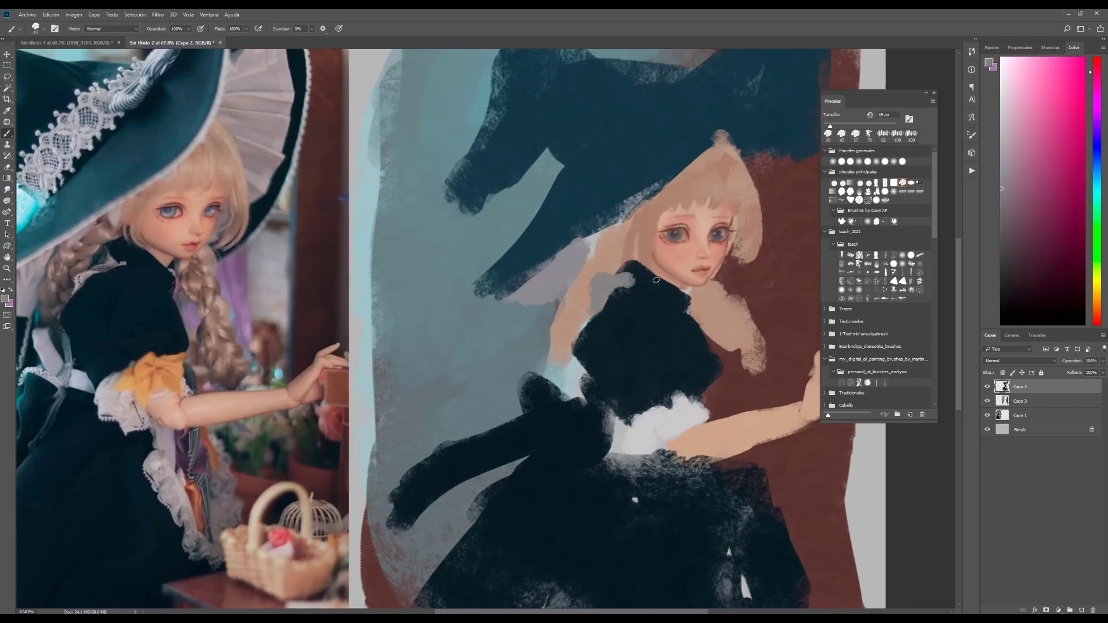
- Extend the lace down the back of the shoulder and define its edge against the collar with sampled tones
left_click(621, 292, "alt")
left_click_drag(611, 296, 597, 319)
left_click(631, 273, "alt")
left_click(625, 270, "alt")
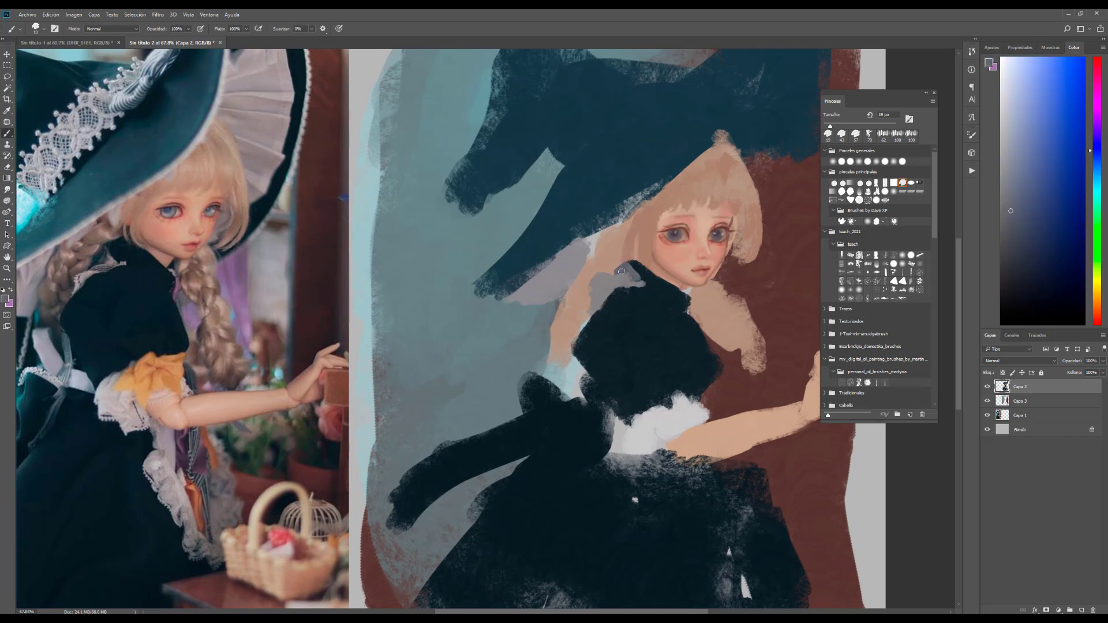
left_click(649, 275, "alt")
left_click_drag(640, 265, 664, 289)
- Model the bodice and puff sleeve with fold shapes in sampled dark teal and near-black tones, varying the brush size
key("bracketright")
key("bracketright")
key("bracketright")
key("bracketright")
left_click(650, 369, "alt")
left_click_drag(647, 337, 667, 311)
key("bracketleft")
key("bracketleft")
key("bracketleft")
key("bracketleft")
key("bracketleft")
left_click(643, 353, "alt")
left_click_drag(642, 352, 607, 310)
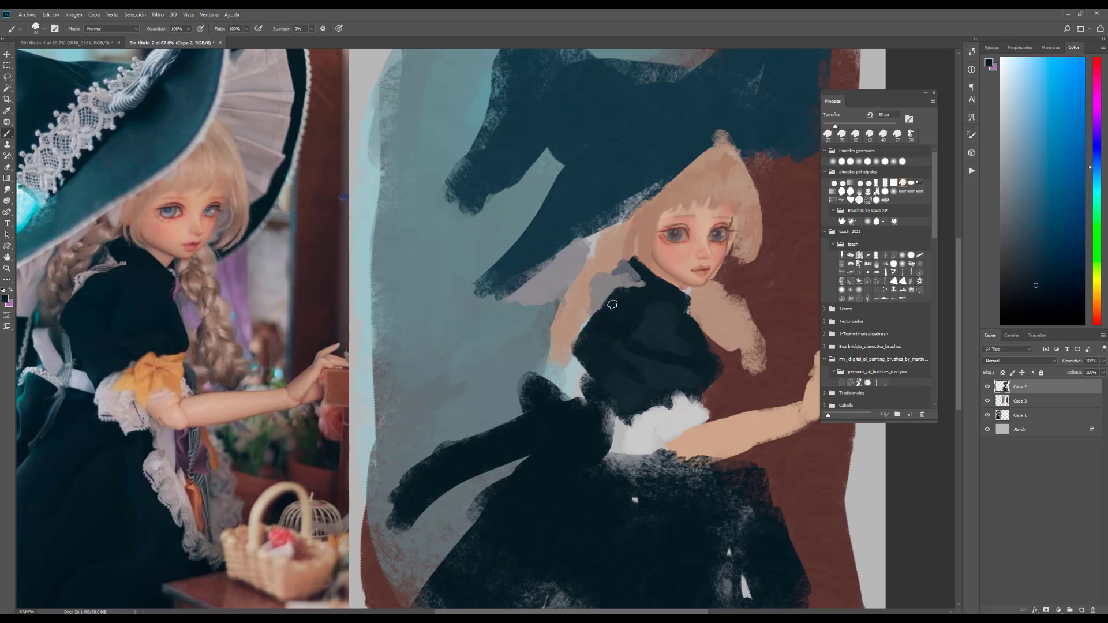
- Paint darker brown strands down the viewer's-right side of the hair with a bristle brush and sampled tones
scroll(594, 336, "down", 4)
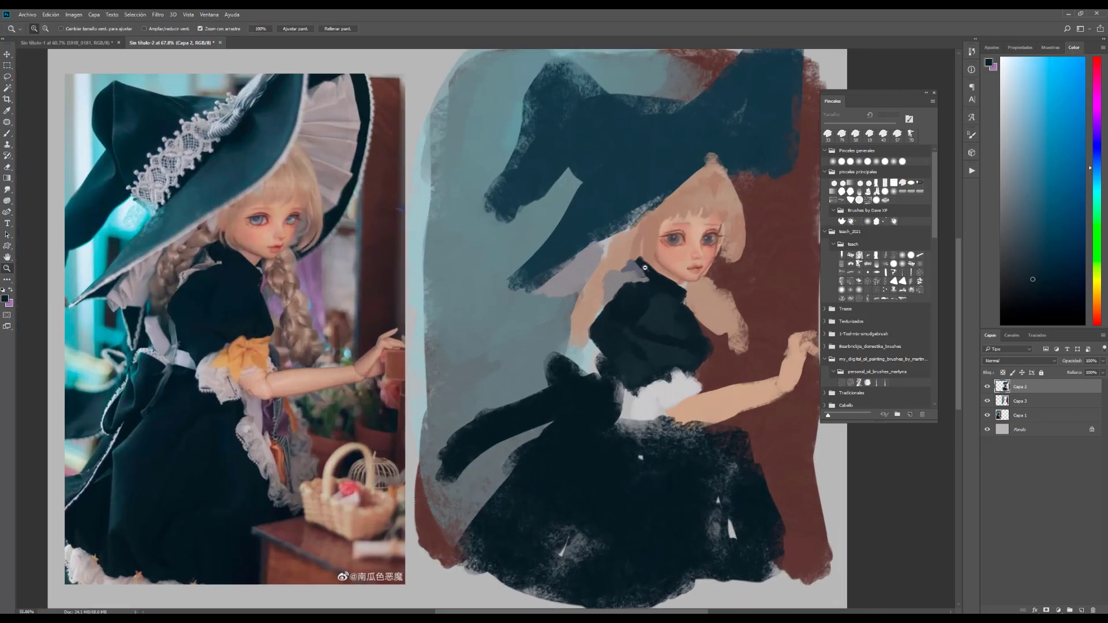
scroll(638, 251, "up", 4)
left_click(637, 238, "alt")
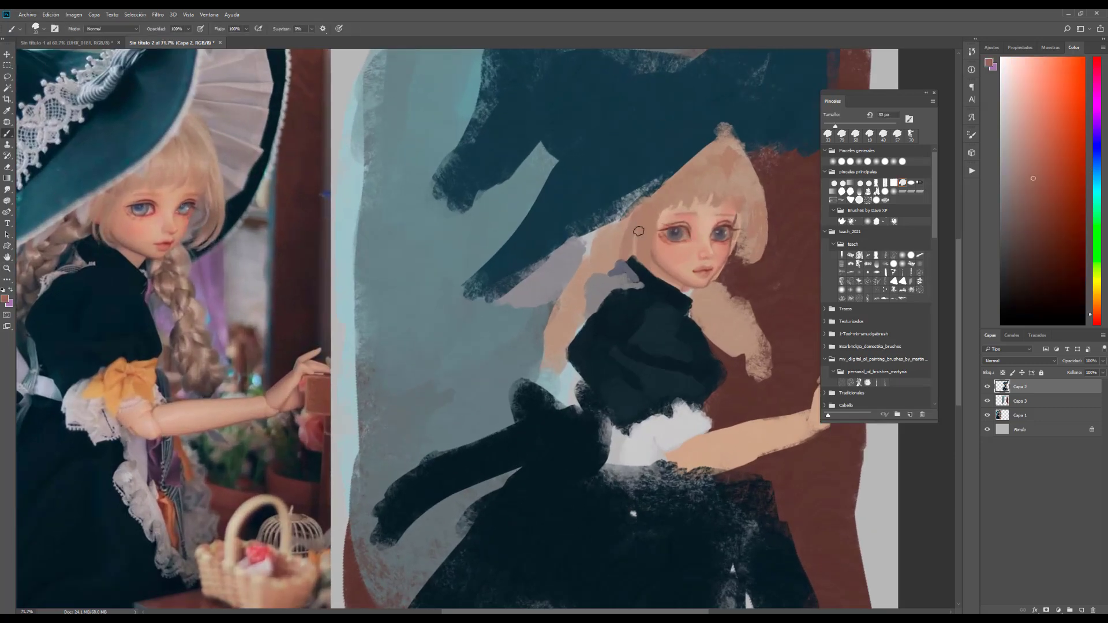
left_click(903, 272)
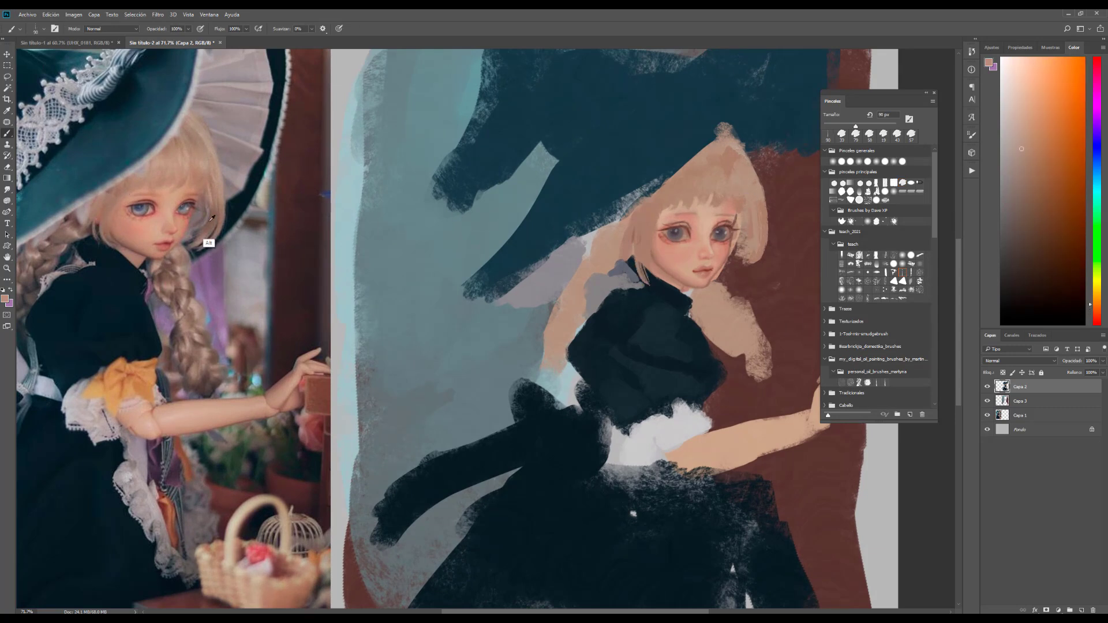
left_click(745, 225, "alt")
left_click_drag(754, 187, 734, 267)
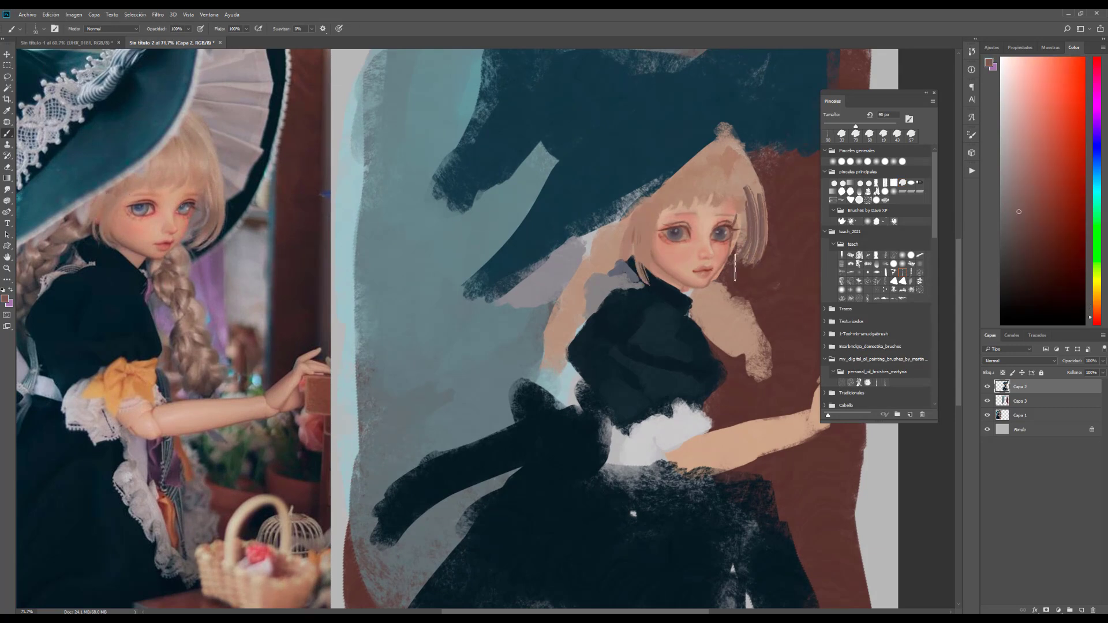
- Blend lighter strands into the side hair and fringe using hair tones sampled from the photo and painting
left_click(121, 185, "alt")
left_click(648, 249, "alt")
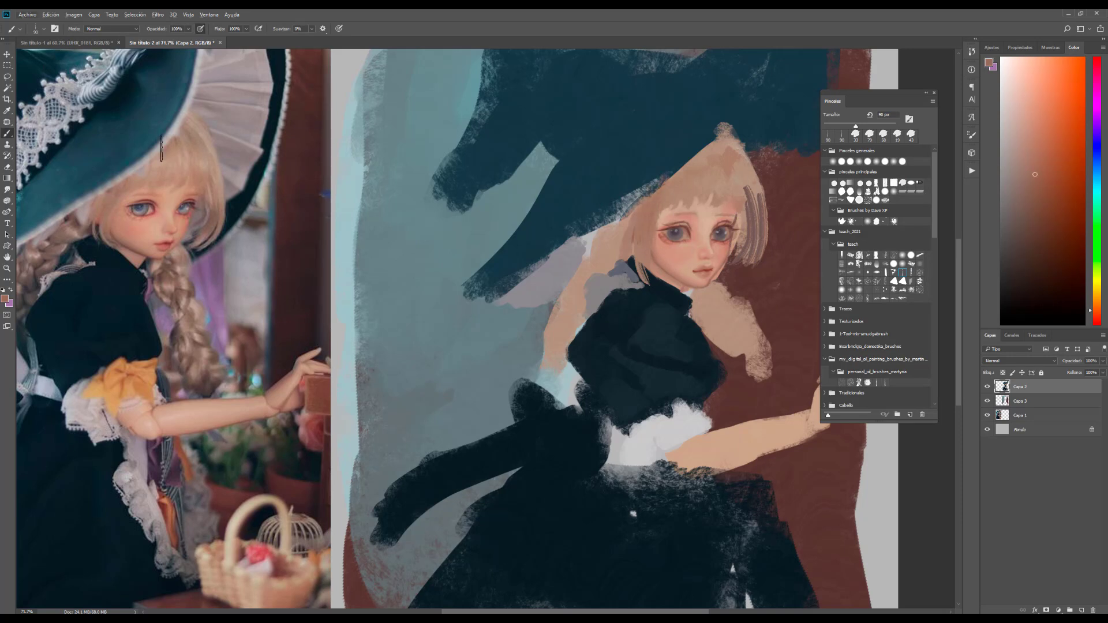
left_click(183, 190, "alt")
left_click_drag(749, 184, 755, 224)
left_click(216, 111, "alt")
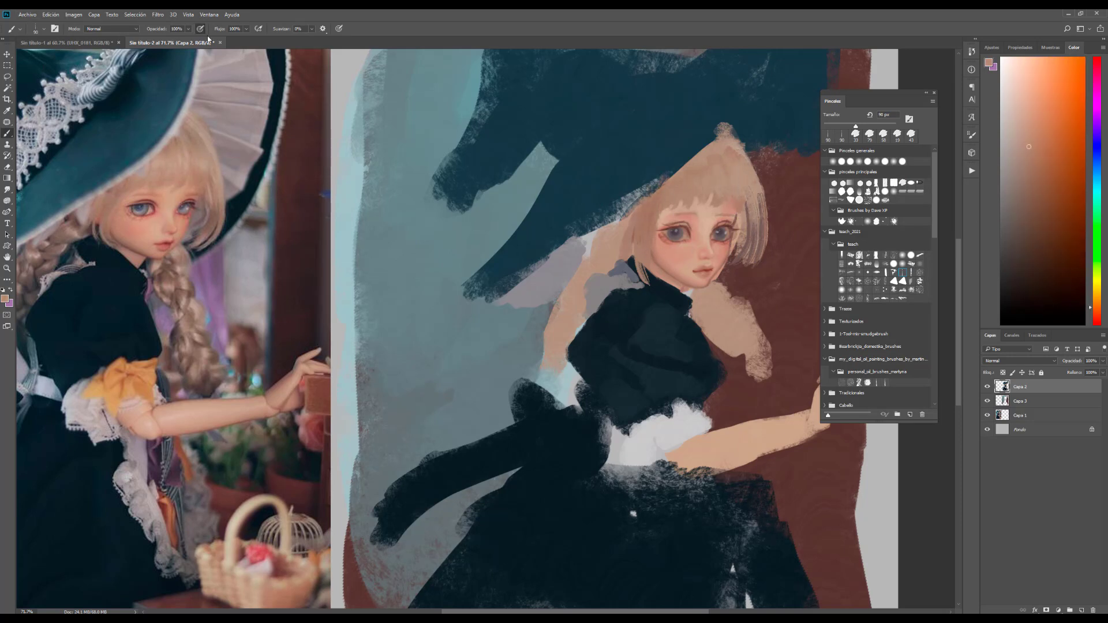
left_click_drag(706, 179, 706, 163)
left_click(715, 211, "alt")
left_click(729, 209)
left_click(733, 199, "alt")
- Copy the lassoed head to a new layer and adjust its shape with a Warp transform
scroll(610, 299, "down", 4)
scroll(611, 299, "up", 3)
key("l")
key("ctrl+j")
left_click_drag(714, 271, 718, 272)
key("v")
key("ctrl+t")
right_click(657, 224)
left_click(707, 292)
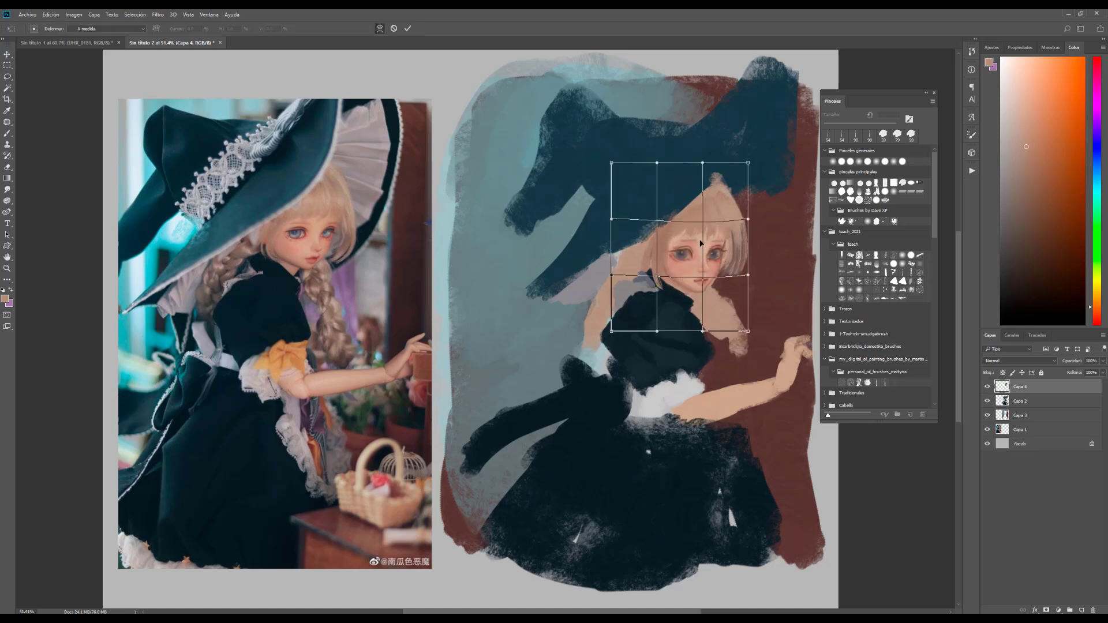
key("Return")
- Reshape the hair and face on the head copy with Liquify, then merge it into the layer below
key("shift+ctrl+x")
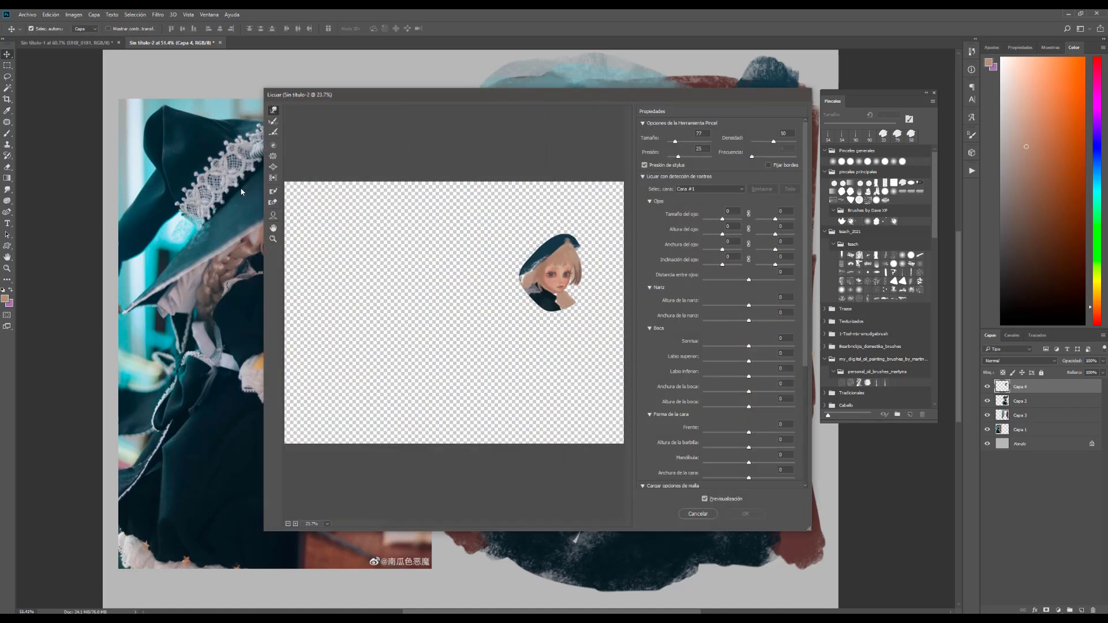
scroll(404, 266, "up", 4)
mouse_move(618, 237)
left_mouse_down()
mouse_move(451, 231)
mouse_move(491, 242)
mouse_move(520, 225)
left_mouse_up()
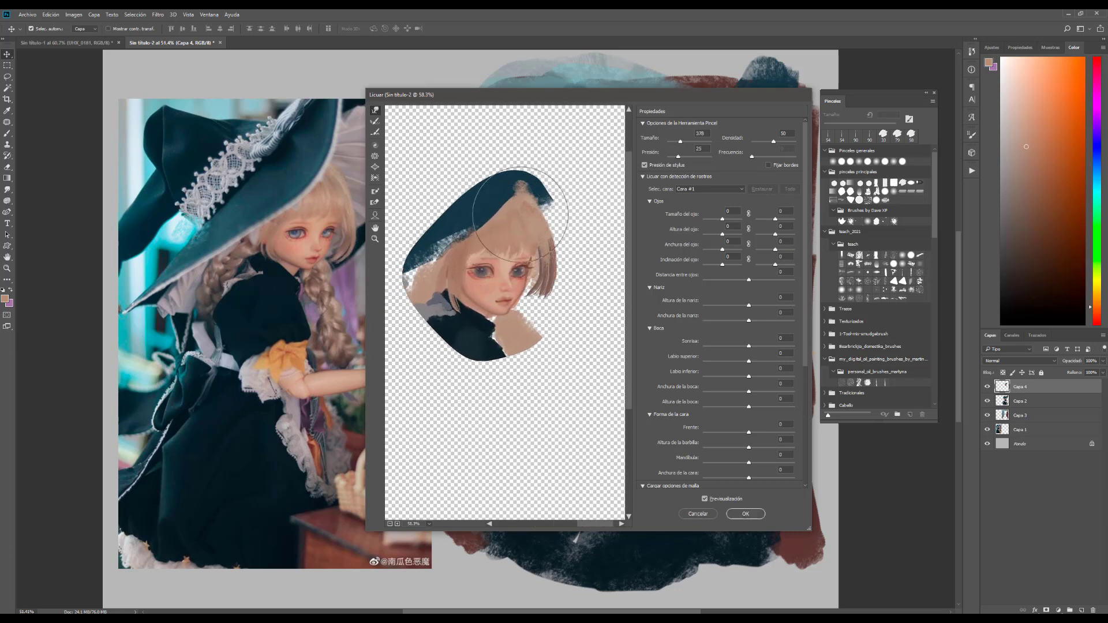
left_click(676, 142)
scroll(496, 271, "up", 2)
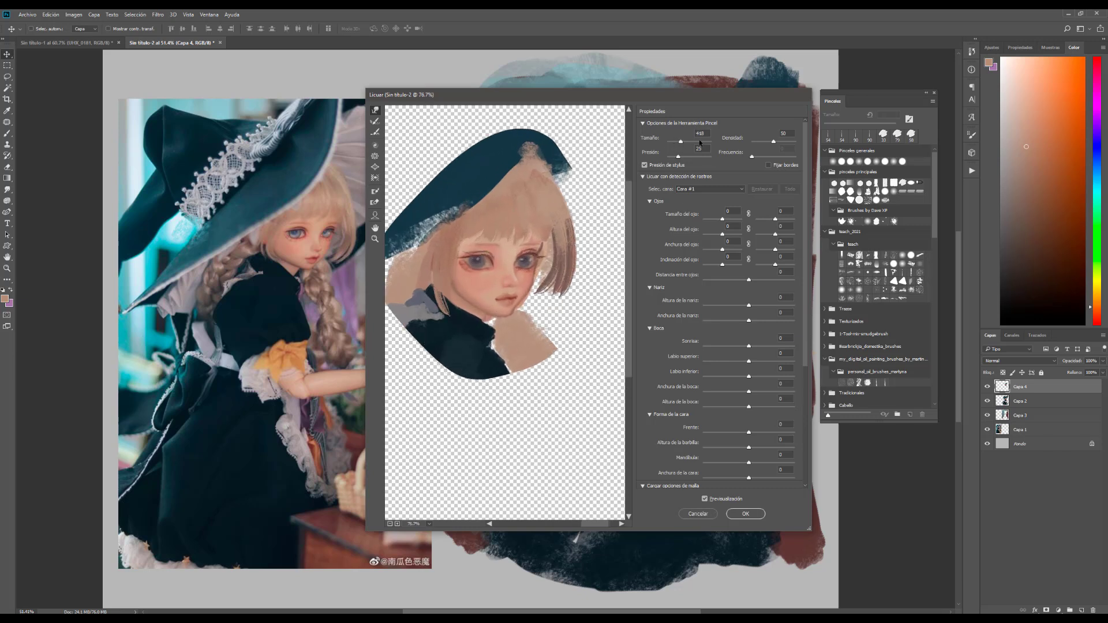
left_click(678, 141)
scroll(482, 300, "up", 2)
left_click_drag(676, 142, 677, 141)
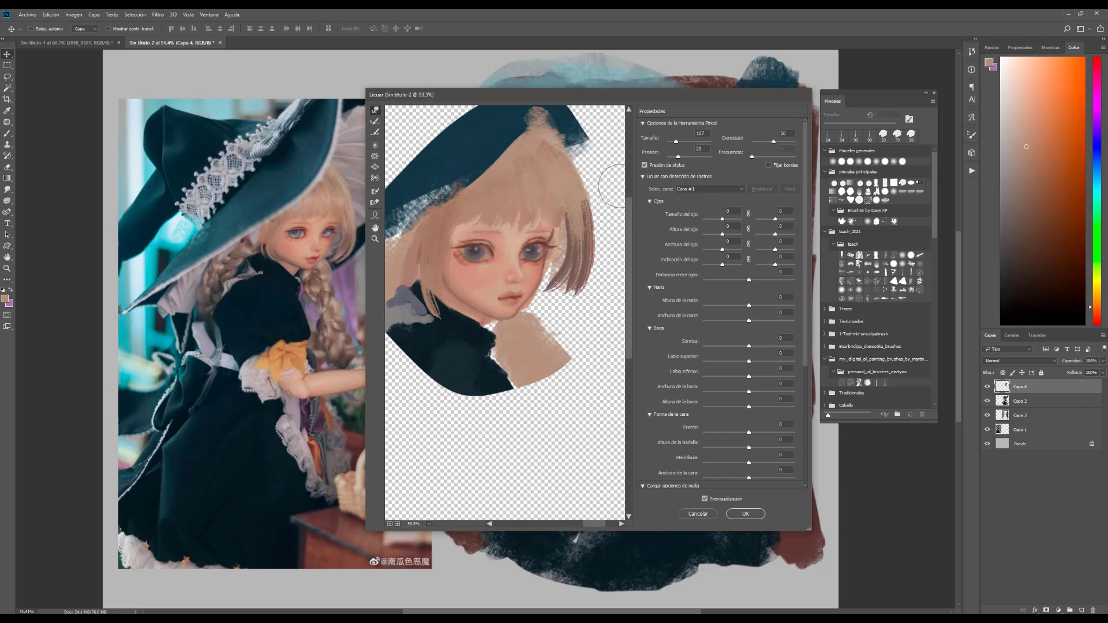
key("Return")
key("ctrl+e")
- Paint a lilac patch of hat lining beside the hair and a lighter teal band along the brim's front edge
key("b")
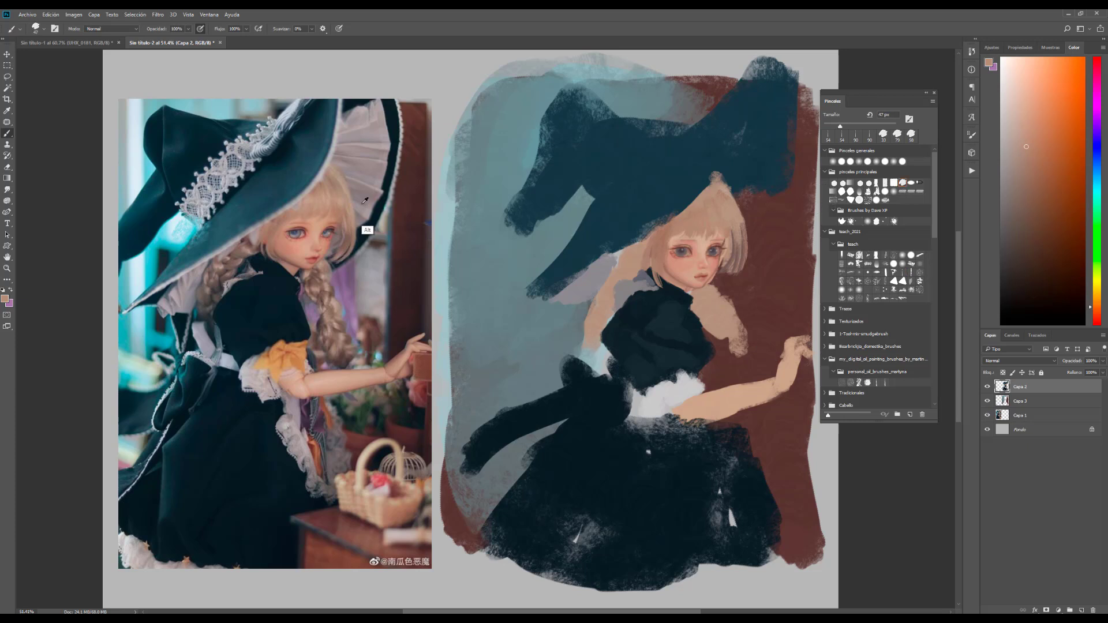
left_click(713, 208, "alt")
left_click_drag(733, 182, 744, 219)
left_click(661, 215, "alt")
mouse_move(661, 214)
left_mouse_down()
mouse_move(611, 248)
mouse_move(719, 173)
mouse_move(765, 66)
mouse_move(751, 144)
left_mouse_up()
- Paint the hat brim's underside behind the head in near-black sampled from the photo, and merge the layer down
left_click(396, 139, "alt")
mouse_move(751, 104)
left_mouse_down()
mouse_move(742, 163)
mouse_move(776, 169)
mouse_move(741, 173)
left_mouse_up()
mouse_move(774, 72)
left_mouse_down()
mouse_move(776, 169)
mouse_move(733, 208)
mouse_move(756, 263)
left_mouse_up()
left_click_drag(756, 205, 761, 277)
left_click_drag(777, 187, 773, 242)
mouse_move(722, 265)
left_mouse_down()
mouse_move(738, 245)
mouse_move(726, 269)
mouse_move(759, 280)
left_mouse_up()
key("ctrl+e")
left_click_drag(788, 138, 762, 262)
left_click_drag(776, 90, 765, 126)
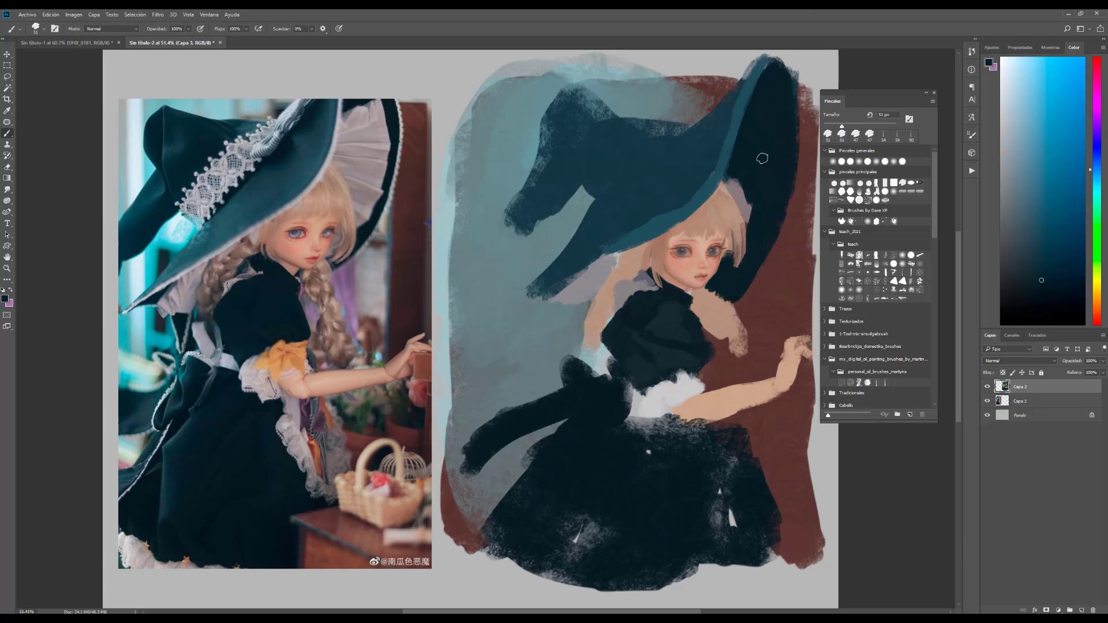
- Fill the gap between the viewer's-right cheek and the side hair with sampled lilac
left_click(736, 213, "alt")
scroll(726, 287, "up", 1)
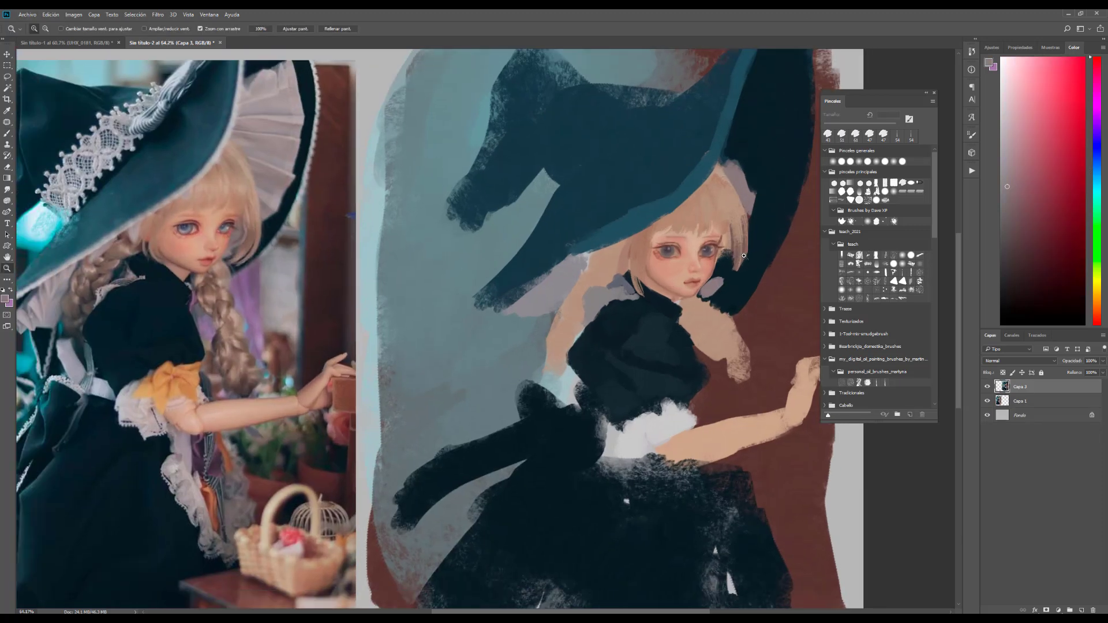
key("b")
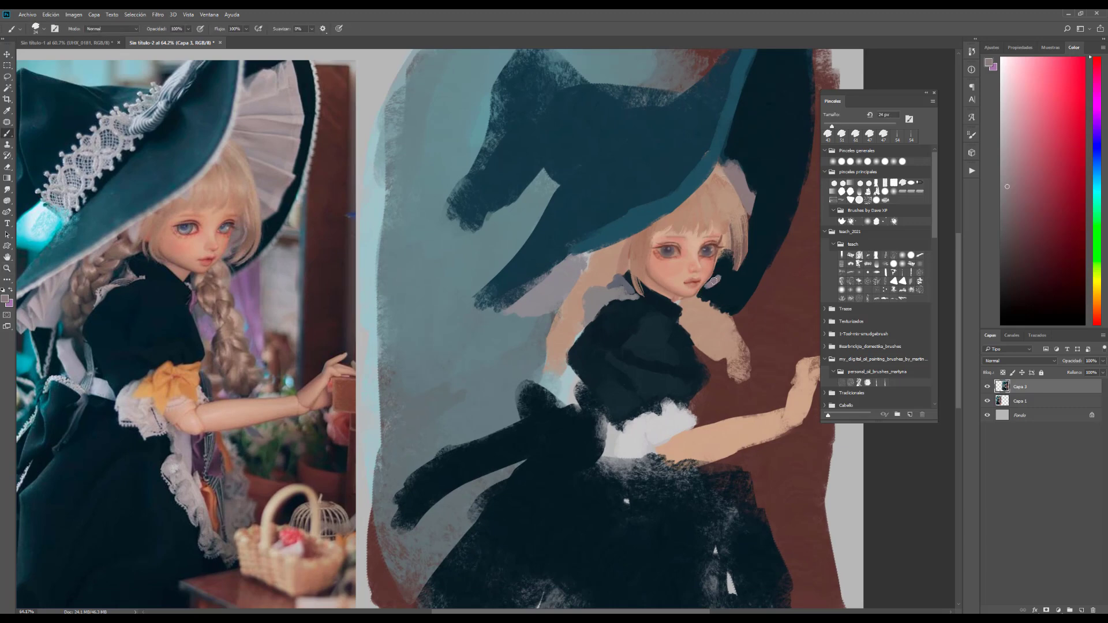
- Refine the contour of the viewer's-right cheek and jaw with a 7 px brush and sampled tones
scroll(724, 270, "up", 3)
key("bracketleft")
key("bracketleft")
key("bracketleft")
key("bracketleft")
key("bracketleft")
key("bracketleft")
left_click(658, 335, "alt")
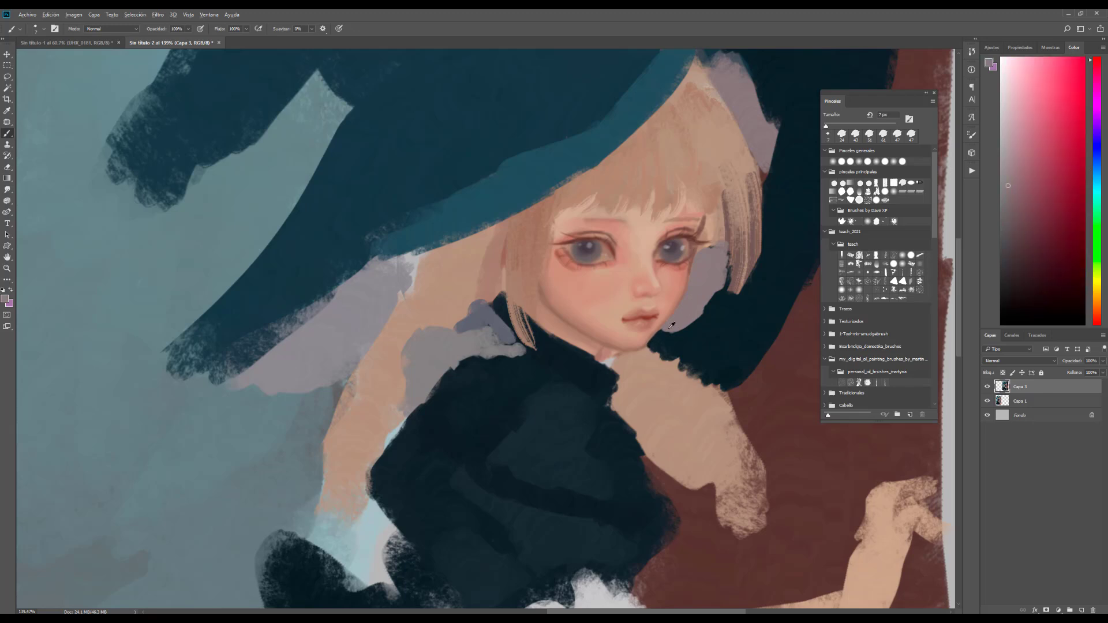
left_click(669, 328, "alt")
left_click_drag(714, 269, 624, 332)
- Block in the lilac lining on the underside of the hat brim with a much larger brush
key("ctrl+0")
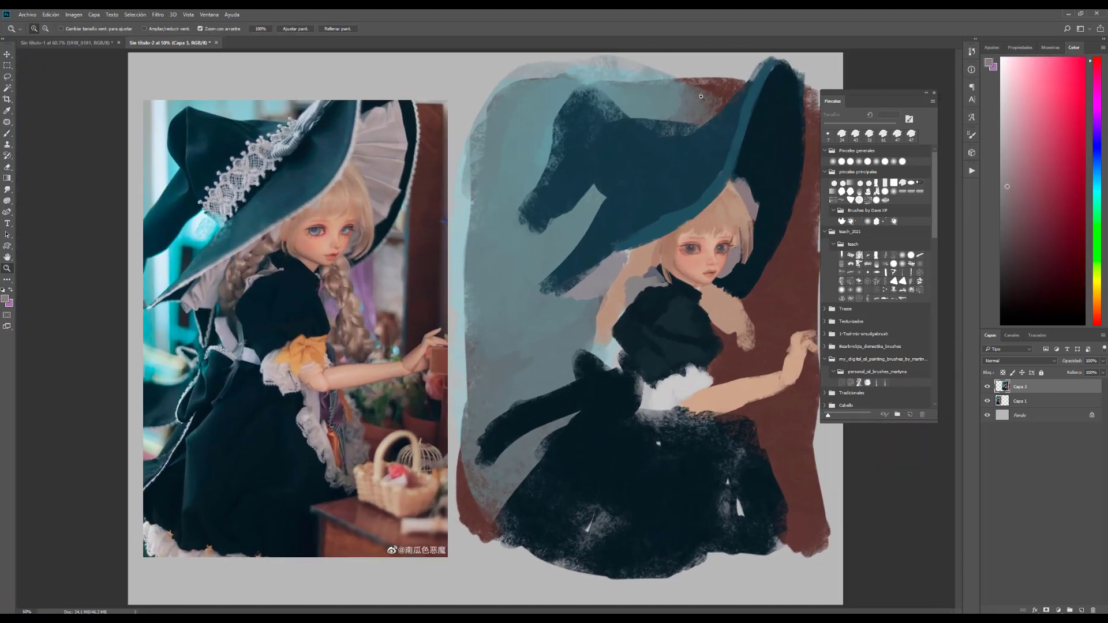
key("bracketright")
key("bracketright")
key("bracketright")
key("bracketright")
key("bracketright")
key("bracketright")
key("bracketright")
key("bracketright")
key("bracketright")
key("bracketright")
key("bracketright")
key("bracketright")
mouse_move(762, 162)
left_mouse_down()
mouse_move(753, 185)
mouse_move(750, 150)
mouse_move(779, 107)
mouse_move(785, 173)
mouse_move(759, 136)
mouse_move(742, 171)
left_mouse_up()
- Shade the lilac hat lining with a sampled grey tone, using a different, smaller brush
key("period")
key("bracketleft")
key("bracketleft")
key("bracketleft")
key("bracketleft")
left_click(757, 124, "alt")
key("bracketleft")
key("bracketleft")
key("bracketleft")
key("bracketleft")
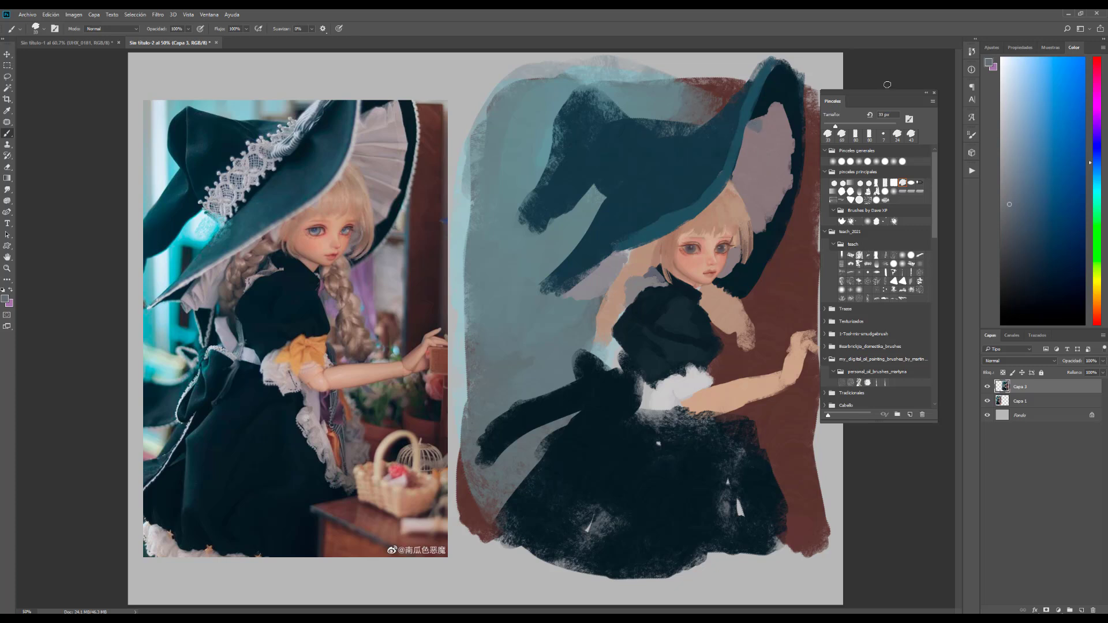
mouse_move(761, 124)
left_mouse_down()
mouse_move(772, 118)
mouse_move(791, 155)
mouse_move(786, 173)
mouse_move(767, 166)
left_mouse_up()
- Paint light pleats radiating across the hat lining and refine their ends with a 14 px brush
left_click(408, 158, "alt")
mouse_move(734, 174)
left_mouse_down()
mouse_move(789, 190)
mouse_move(767, 218)
left_mouse_up()
left_click_drag(732, 184, 770, 216)
left_click(735, 172, "alt")
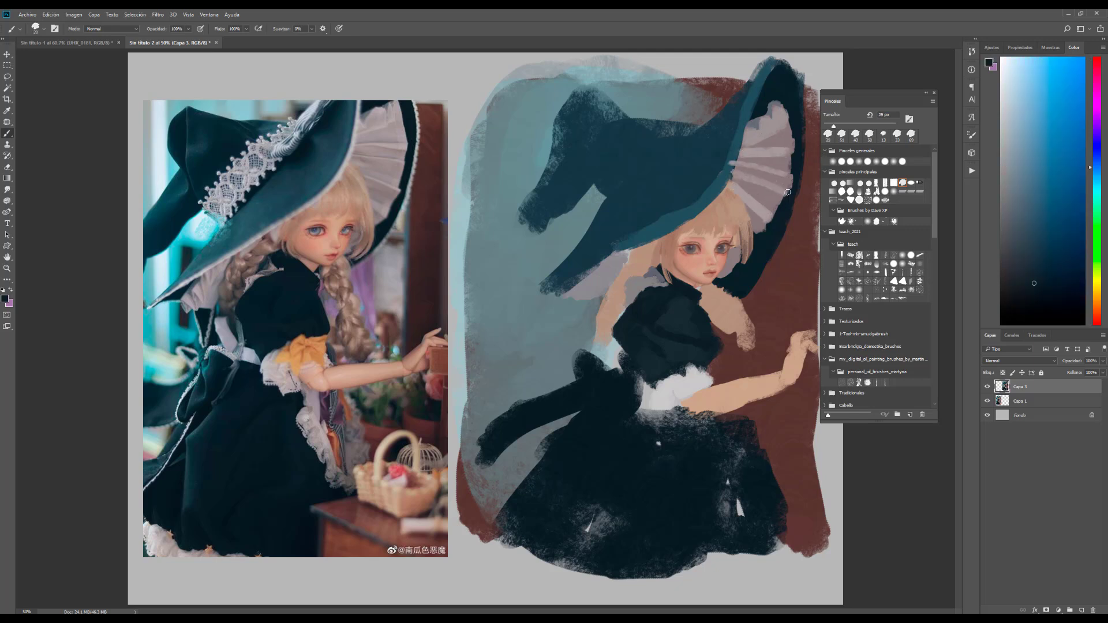
left_click(763, 157, "alt")
key("bracketleft")
key("bracketleft")
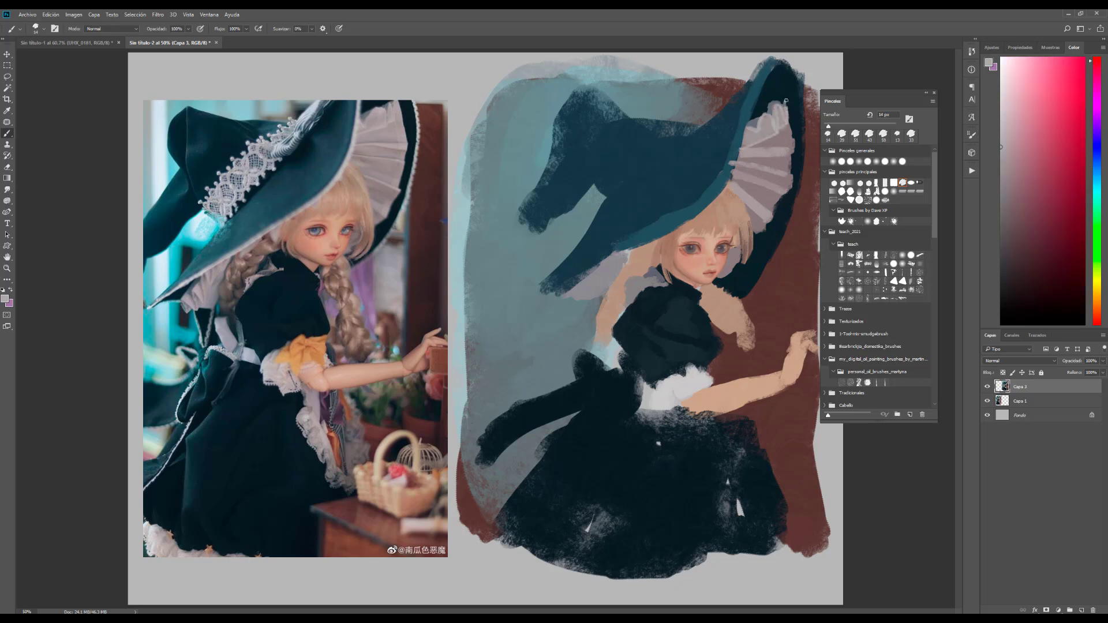
- Clean up the lining's pleats and its seam with the hat brim using sampled grey, lilac and teal tones
left_click(764, 113, "alt")
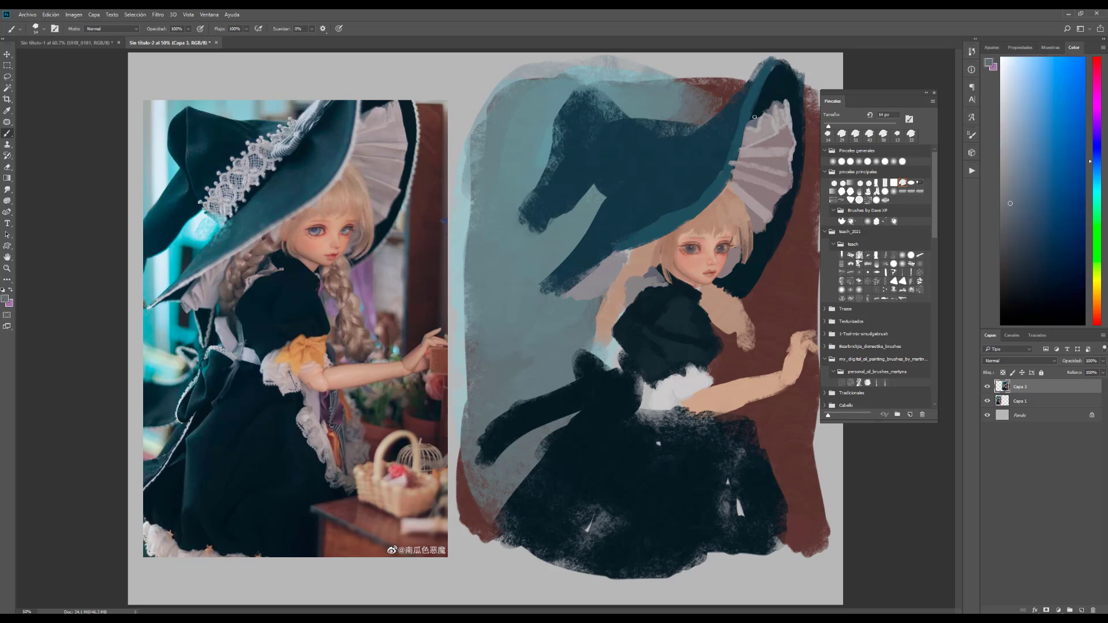
left_click(745, 144, "alt")
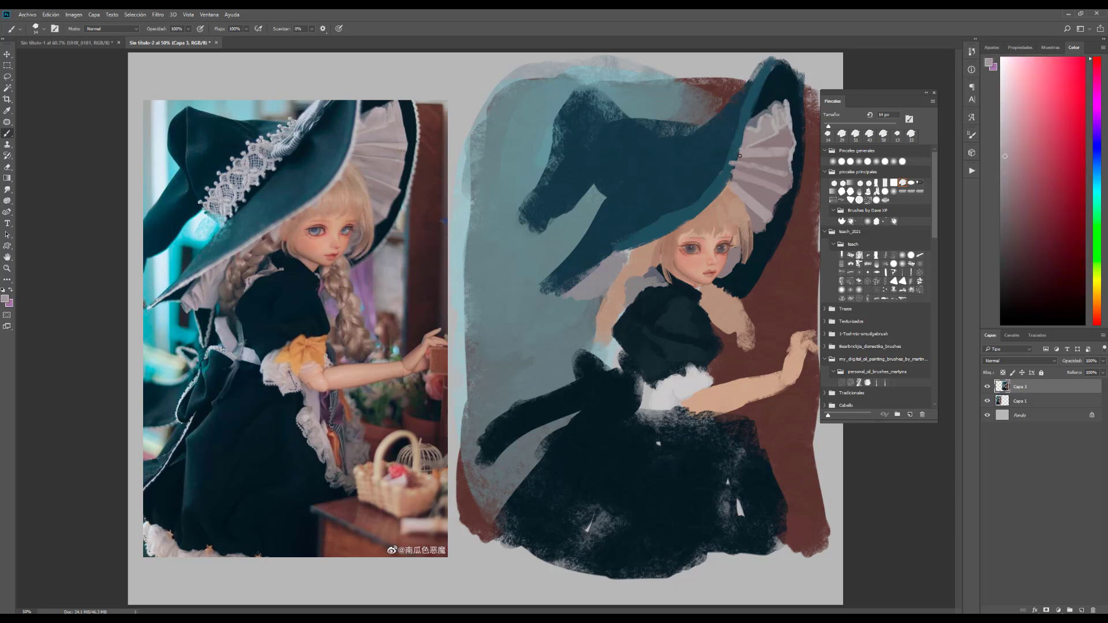
left_click(729, 168, "alt")
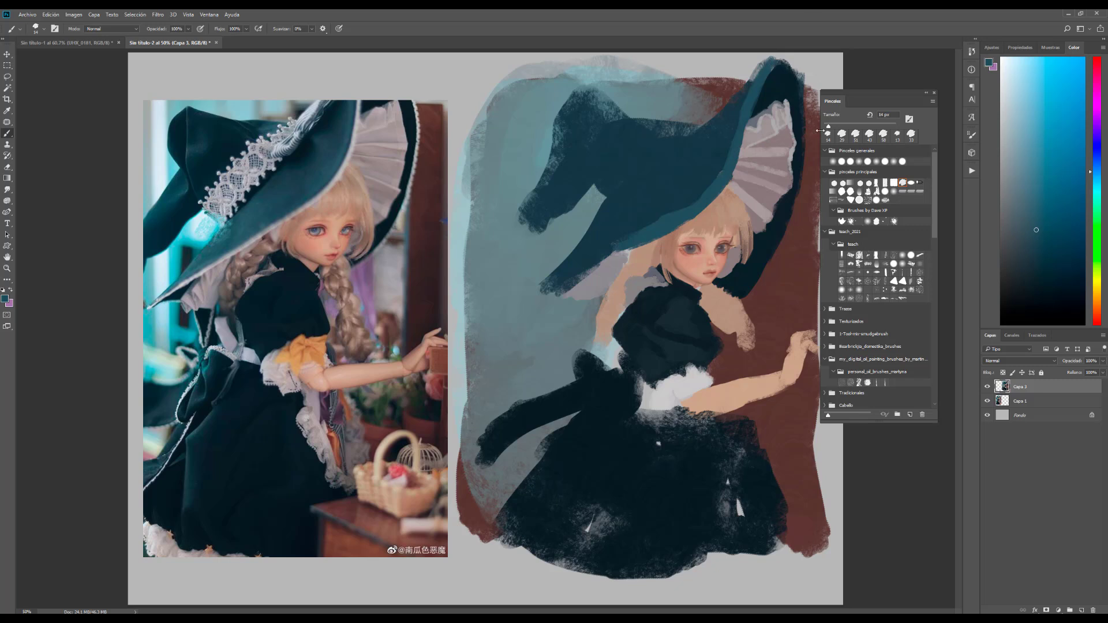
left_click(770, 143, "alt")
left_click(389, 166, "alt")
left_click(786, 152, "alt")
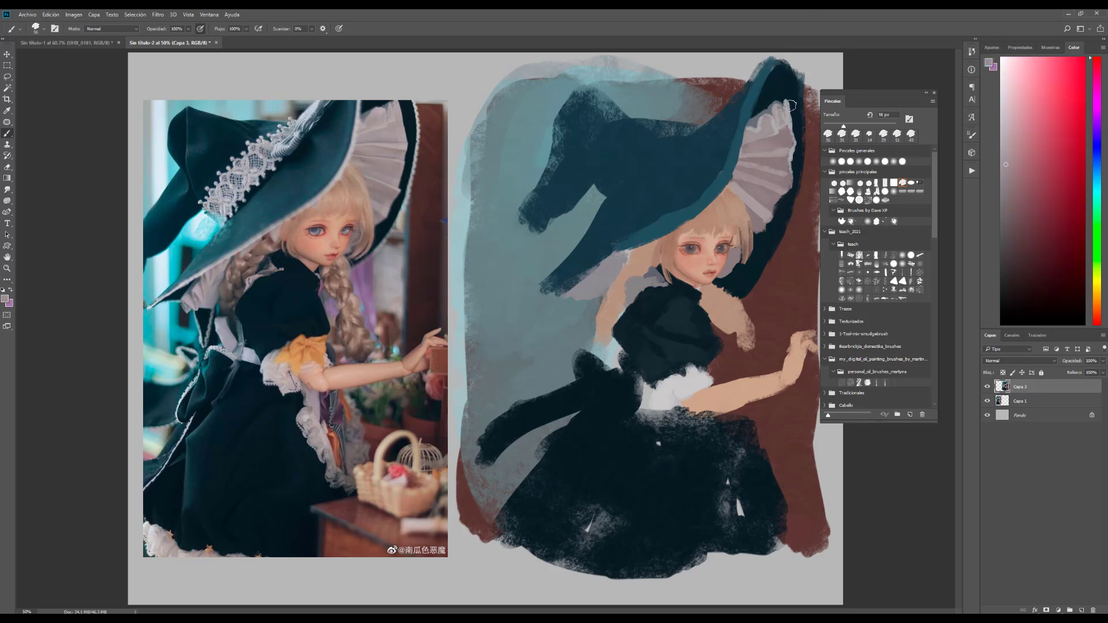
- Paint a pale beaded lace trim along the outer rim of the hat brim with a smaller brush
left_click(746, 277, "alt")
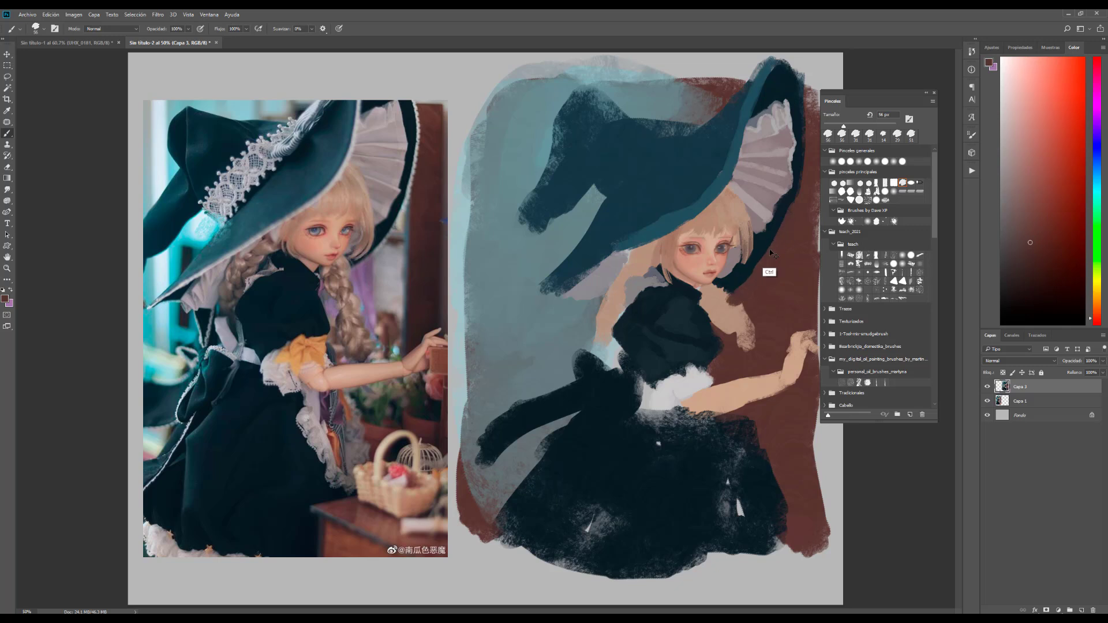
key("bracketleft")
key("bracketleft")
left_click(805, 153, "alt")
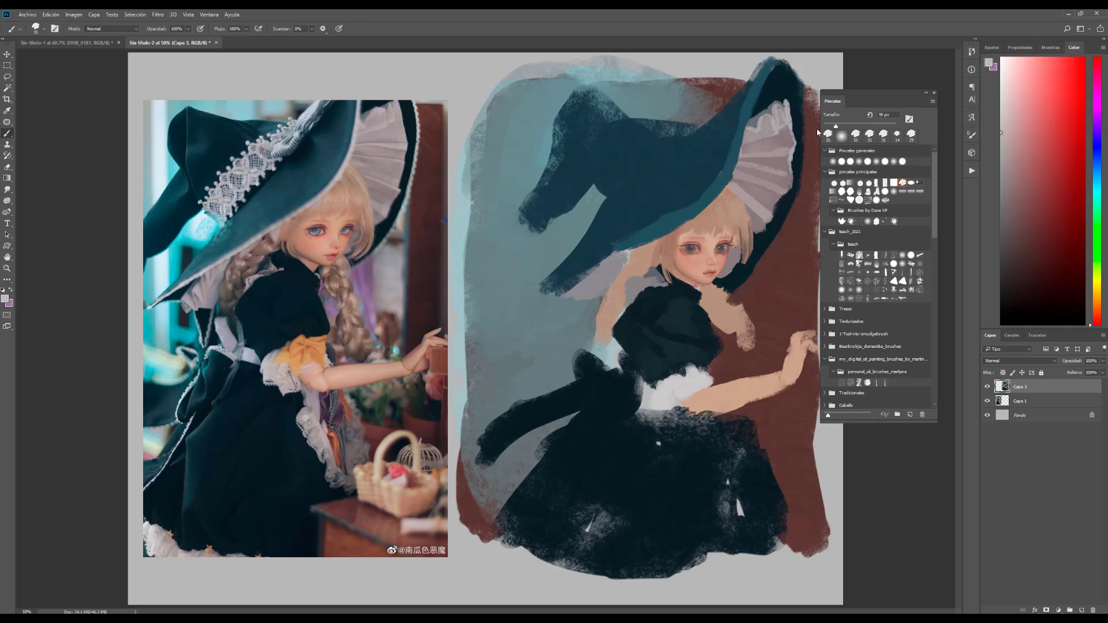
left_click_drag(806, 117, 802, 184)
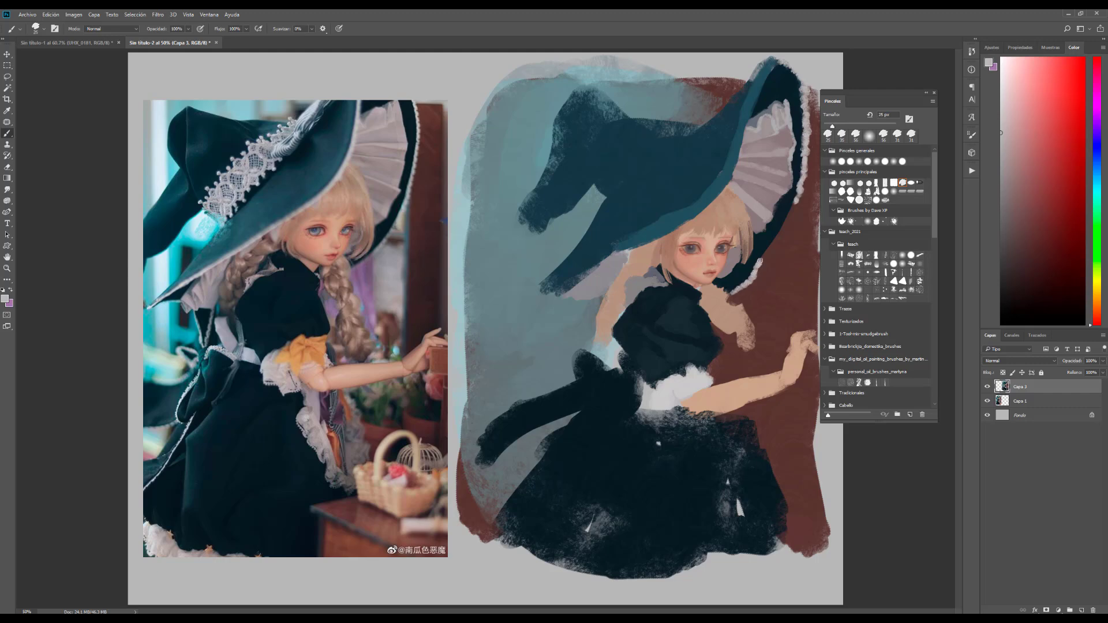
left_click(725, 302, "alt")
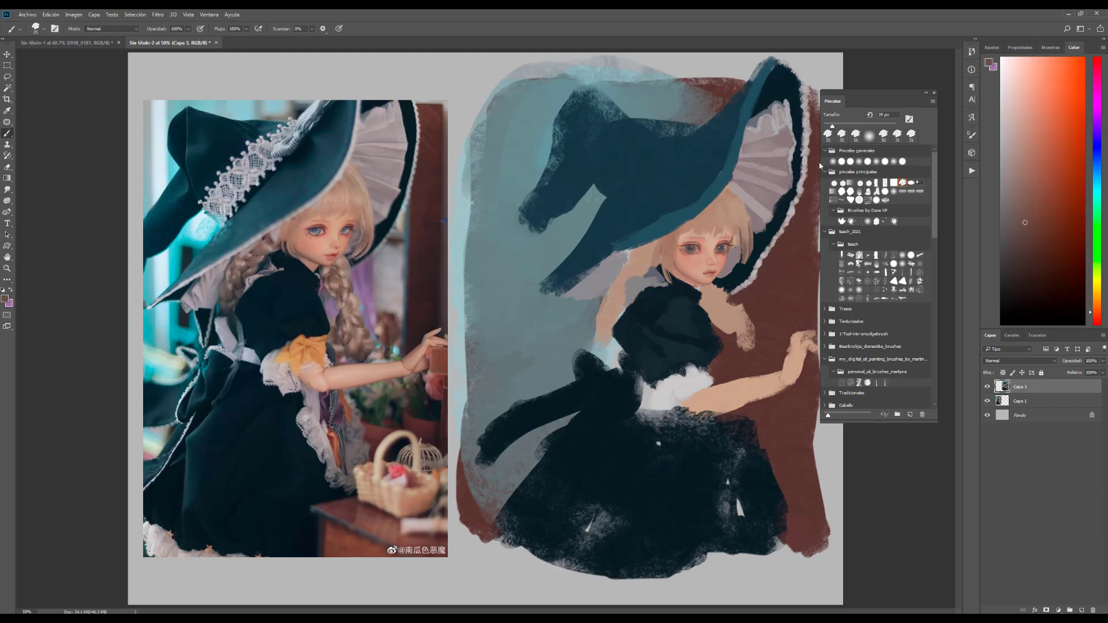
- Refine the dress's high collar and neckline beneath the chin using sampled dark tones and a smaller brush
scroll(650, 315, "up", 2)
left_click_drag(669, 301, 638, 323)
left_click(661, 317, "alt")
key("bracketleft")
key("bracketleft")
key("bracketleft")
scroll(663, 294, "up", 2)
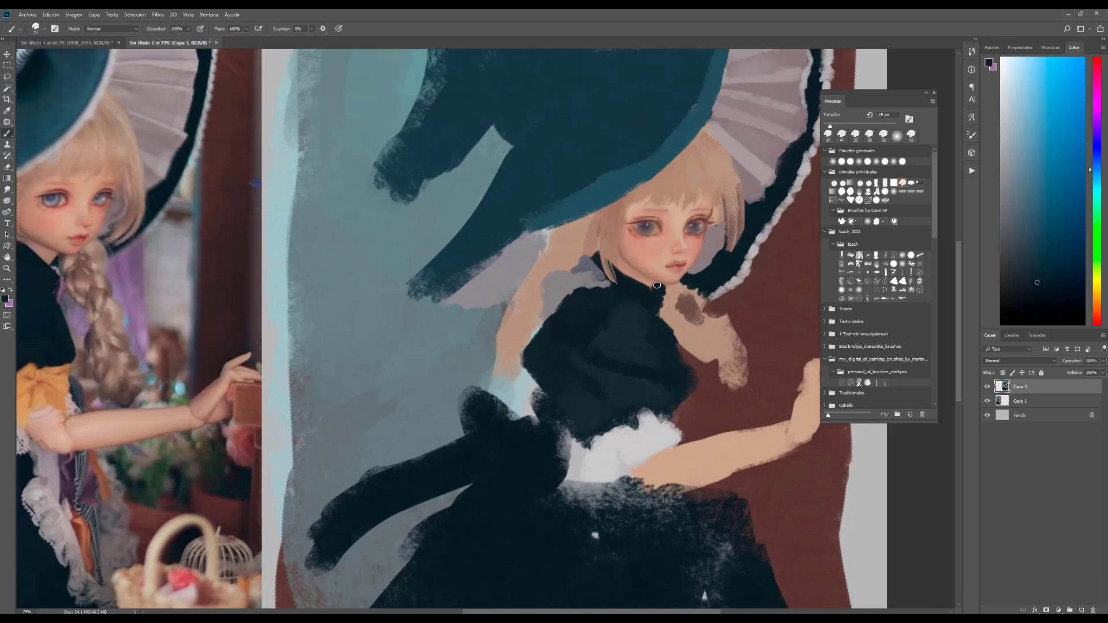
scroll(696, 277, "up", 3)
scroll(670, 288, "down", 4)
key("bracketleft")
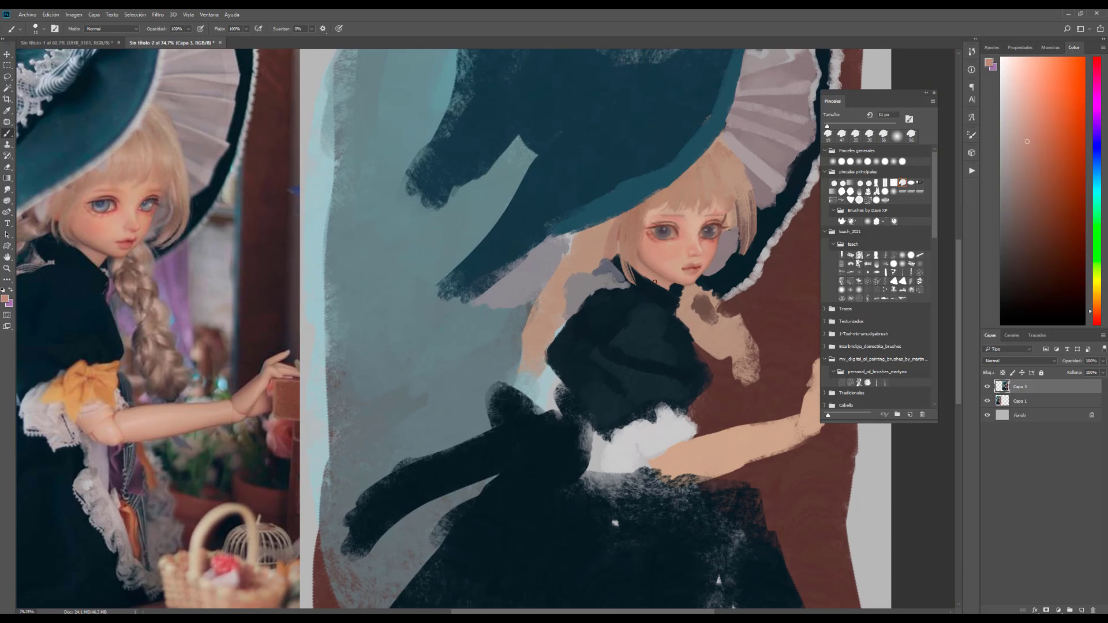
- Retouch the hair tips and the edge between chin, neck and collar with a fine brush and sampled tones
left_click(672, 289, "alt")
scroll(678, 279, "up", 5)
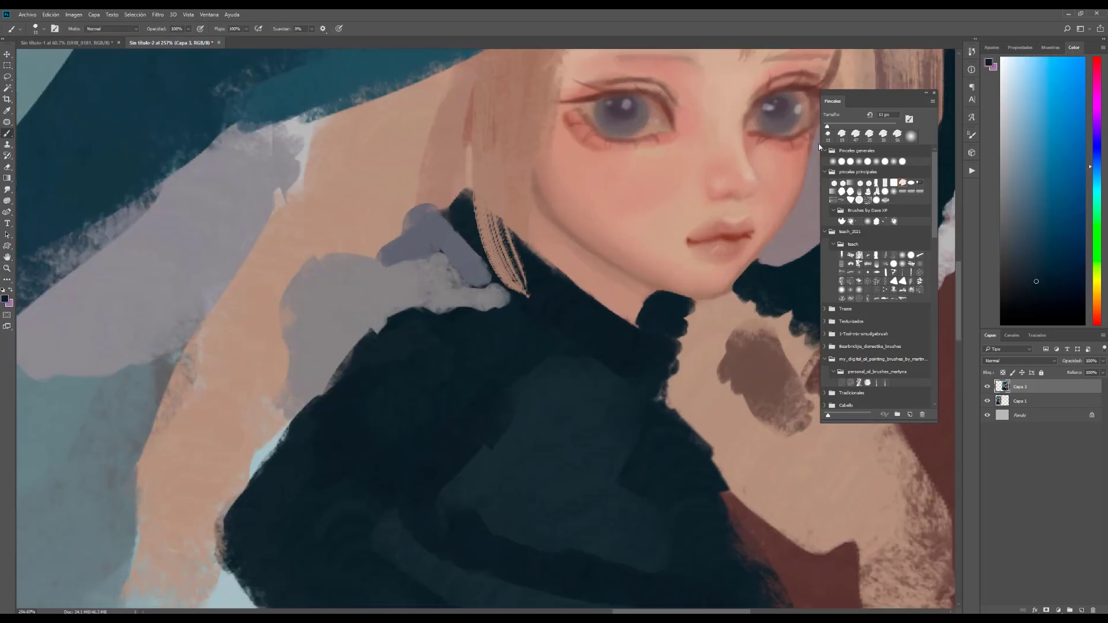
left_click(574, 217, "alt")
left_click_drag(826, 128, 825, 127)
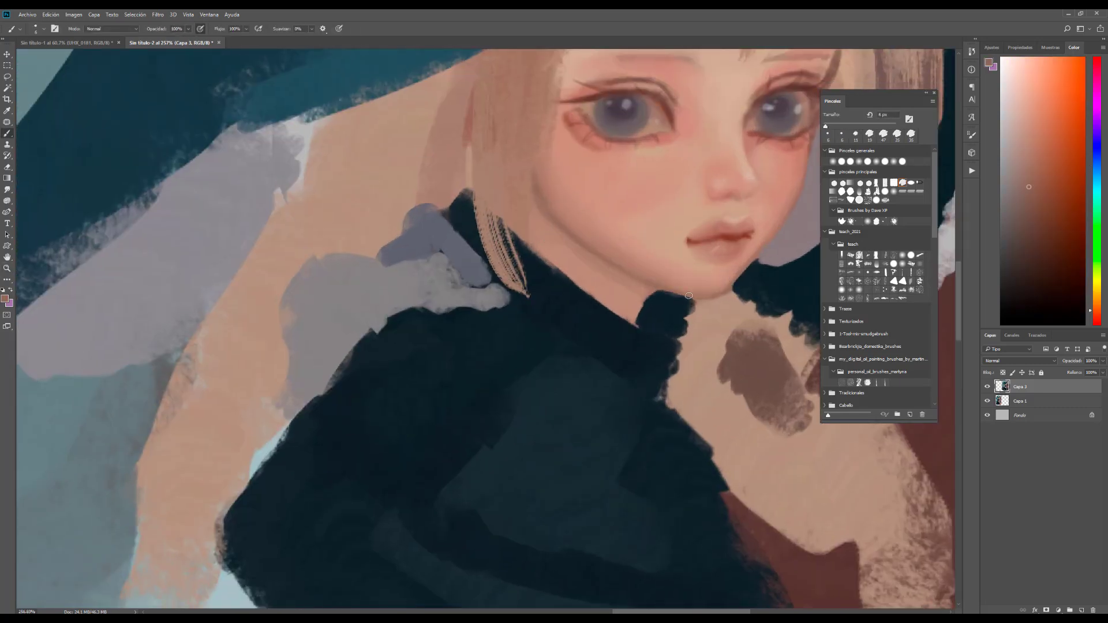
left_click(670, 295, "alt")
- Sharpen the hat brim's drooping tip and lower edge using sampled teal and background tones
key("z")
mouse_move(663, 278)
left_mouse_down()
mouse_move(611, 297)
mouse_move(627, 295)
left_mouse_up()
key("b")
left_click(603, 245, "alt")
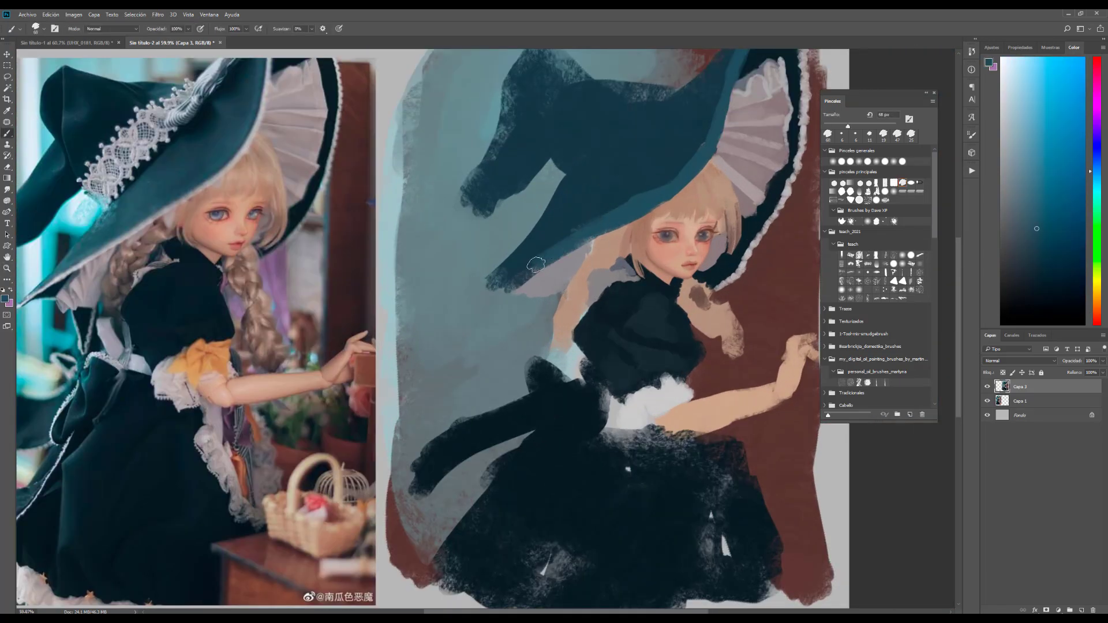
left_click_drag(603, 245, 648, 238)
left_click_drag(827, 126, 837, 126)
left_click(554, 254, "alt")
mouse_move(536, 284)
left_mouse_down()
mouse_move(583, 271)
mouse_move(561, 293)
mouse_move(604, 262)
mouse_move(600, 295)
left_mouse_up()
left_click(527, 250, "alt")
- Paint pale lilac ruffles with grey folds on the lining beneath the brim's drooping tip, sampling tones from the photo
left_click(124, 296, "alt")
left_click(116, 310, "alt")
left_click_drag(838, 125, 831, 125)
left_click(622, 260, "alt")
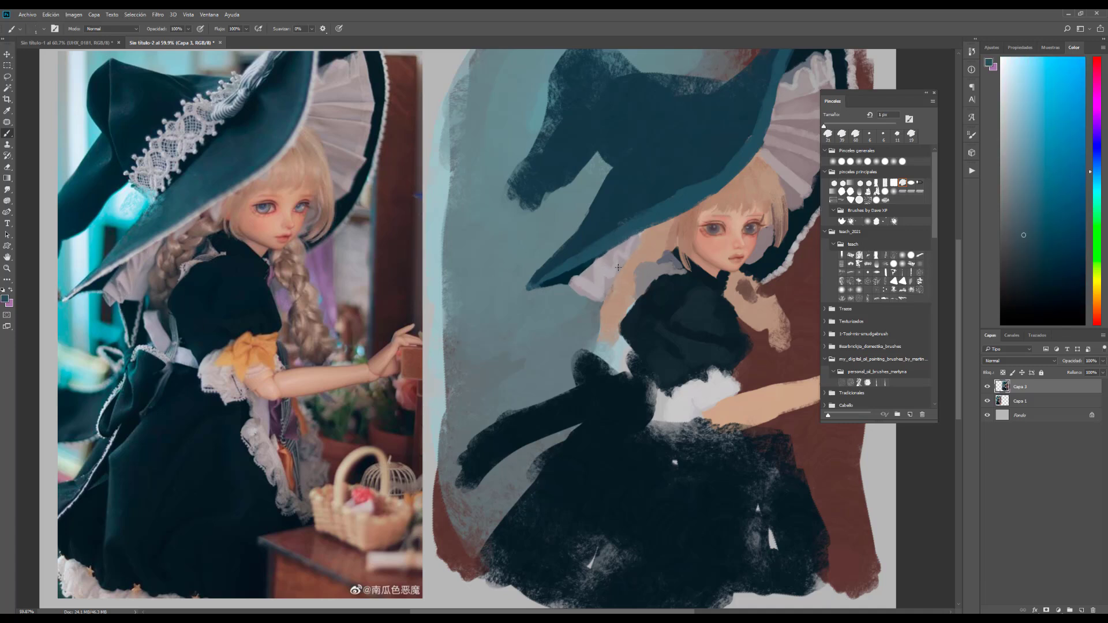
left_click_drag(597, 292, 584, 297)
left_click(571, 284, "alt")
left_click(614, 262, "alt")
mouse_move(617, 260)
left_mouse_down()
mouse_move(623, 279)
mouse_move(583, 292)
left_mouse_up()
left_click(585, 279, "alt")
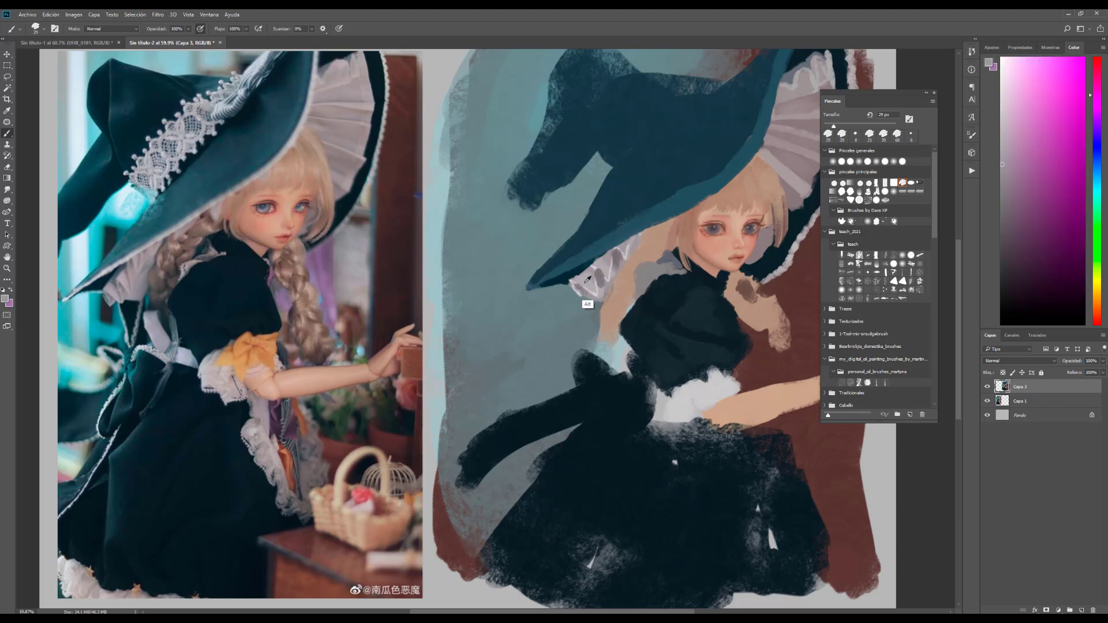
- Shade the upper surface of the hat brim with dark navy, using a progressively larger brush
key("z")
mouse_move(653, 247)
left_mouse_down()
mouse_move(629, 246)
mouse_move(643, 238)
left_mouse_up()
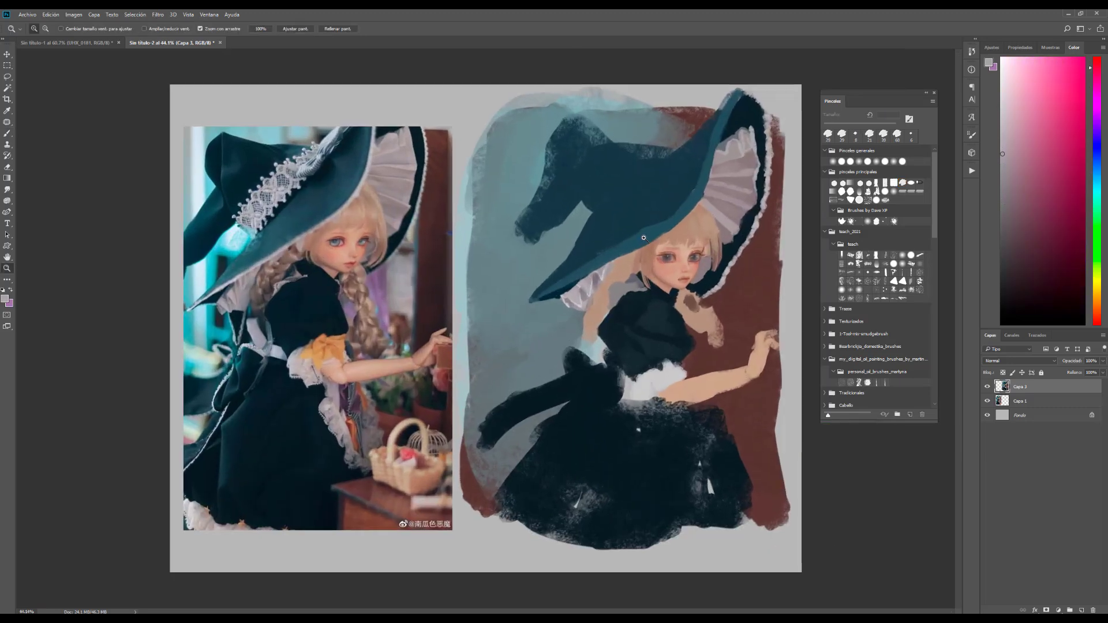
mouse_move(626, 167)
left_mouse_down()
mouse_move(645, 161)
mouse_move(652, 192)
mouse_move(600, 211)
left_mouse_up()
key("b")
left_click(771, 152, "alt")
left_click_drag(676, 152, 752, 77)
key("bracketright")
key("bracketright")
key("bracketright")
key("bracketright")
key("bracketright")
left_click(600, 202, "alt")
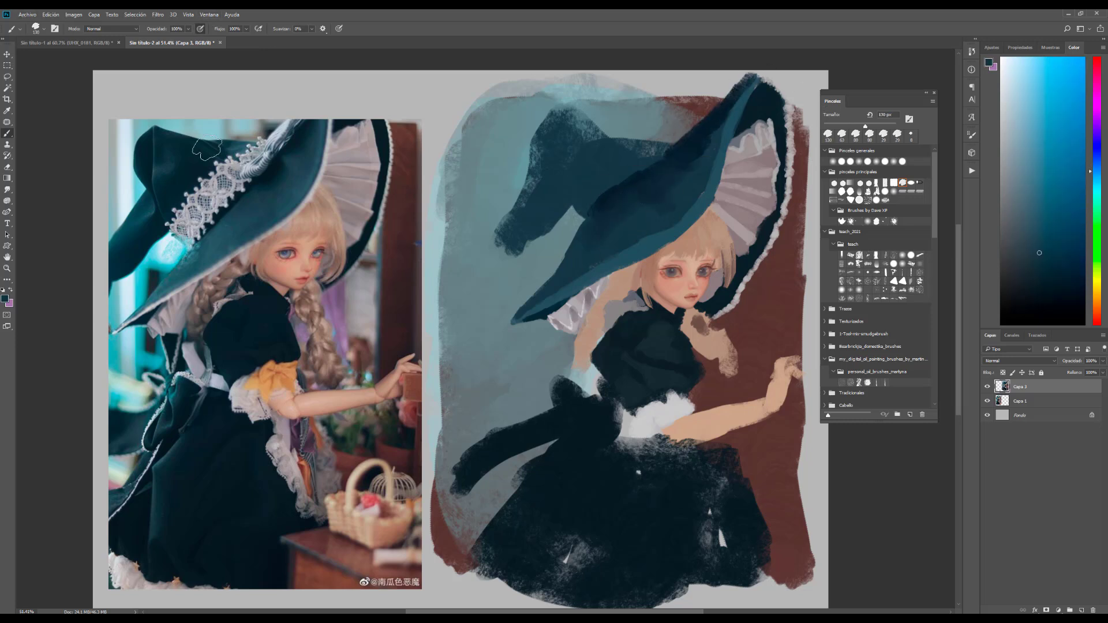
- Model the hat's crown with sampled dark and mid teal tones, separating it from the brim
mouse_move(576, 189)
left_mouse_down()
mouse_move(640, 164)
mouse_move(586, 124)
mouse_move(571, 190)
left_mouse_up()
key("bracketleft")
key("bracketleft")
left_click(635, 155, "alt")
left_click(637, 167, "alt")
left_click(681, 177, "alt")
key("bracketright")
key("bracketright")
key("bracketright")
key("bracketright")
key("bracketright")
key("bracketright")
key("bracketright")
key("bracketright")
key("bracketright")
left_click_drag(577, 124, 580, 168)
left_click(605, 139, "alt")
left_click(605, 139, "alt")
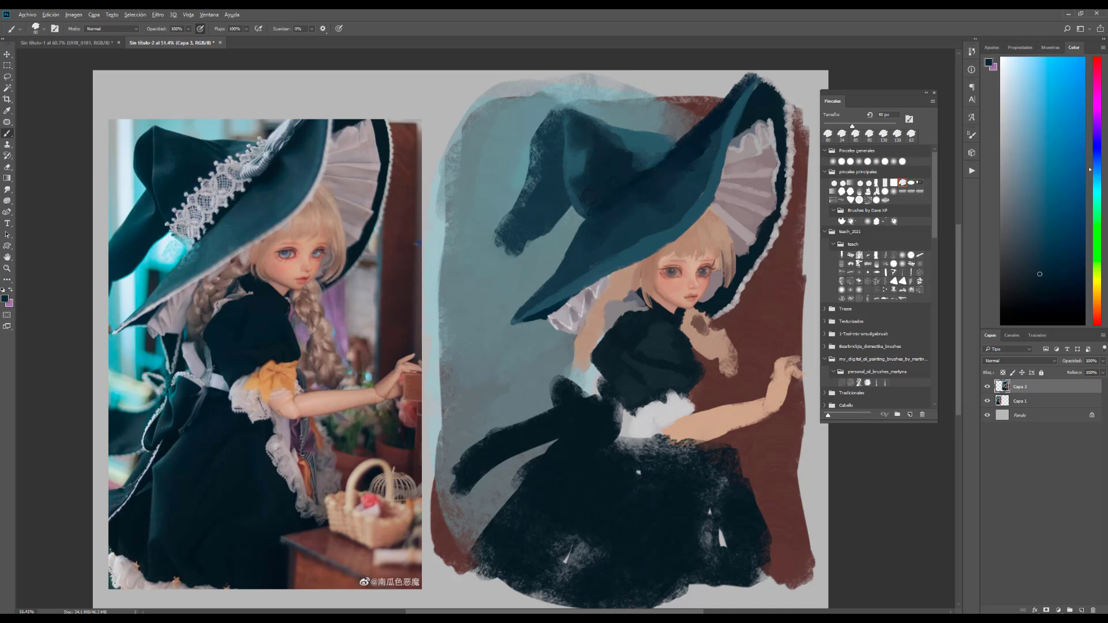
- Paint the hat's bent, pointed tip in dark teal and clean its outline with sampled background tones
left_click(633, 167, "alt")
key("bracketleft")
key("bracketleft")
key("bracketleft")
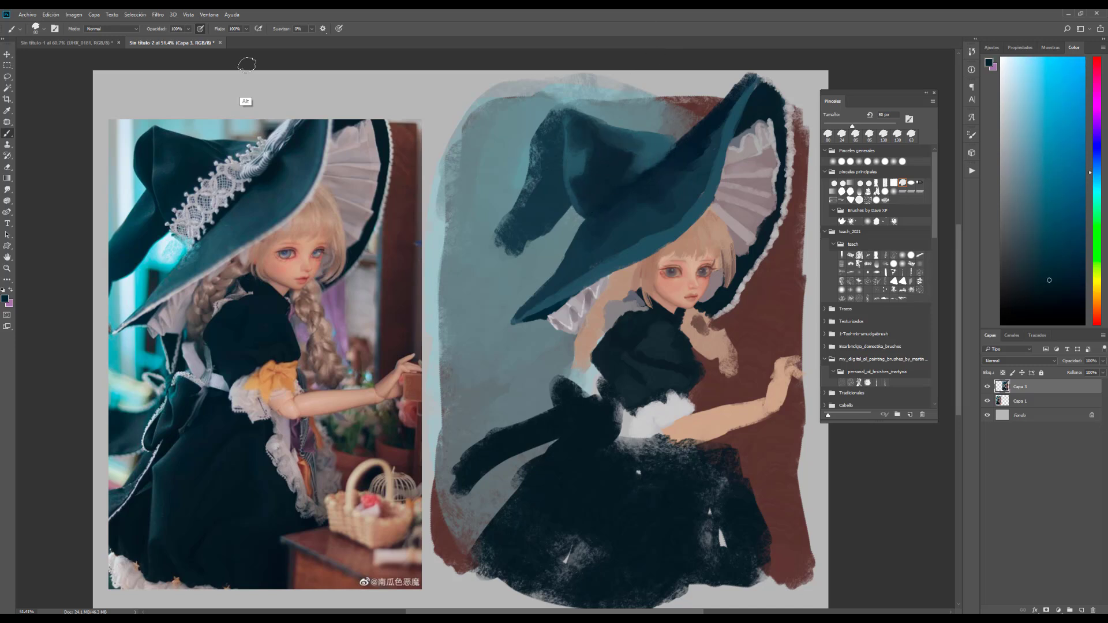
mouse_move(577, 162)
left_mouse_down()
mouse_move(538, 118)
mouse_move(553, 108)
mouse_move(520, 196)
mouse_move(579, 132)
mouse_move(557, 188)
mouse_move(566, 204)
mouse_move(482, 283)
mouse_move(526, 226)
mouse_move(499, 291)
left_mouse_up()
left_click(539, 117, "alt")
left_click(557, 167, "alt")
left_click(512, 301, "alt")
mouse_move(520, 231)
left_mouse_down()
mouse_move(502, 271)
mouse_move(507, 296)
left_mouse_up()
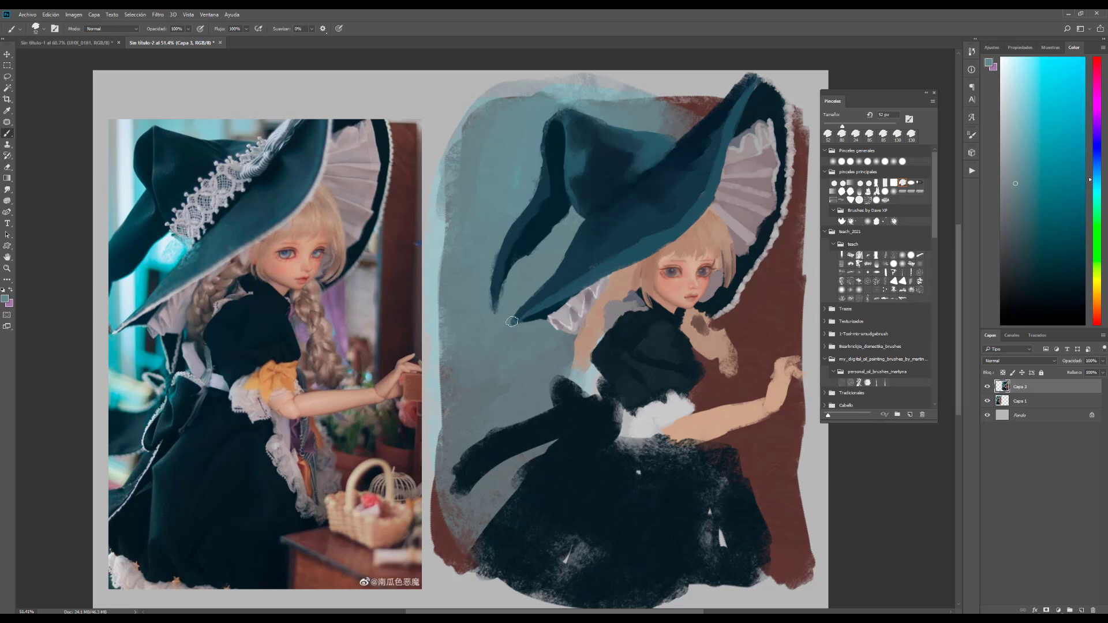
left_click_drag(547, 108, 584, 107)
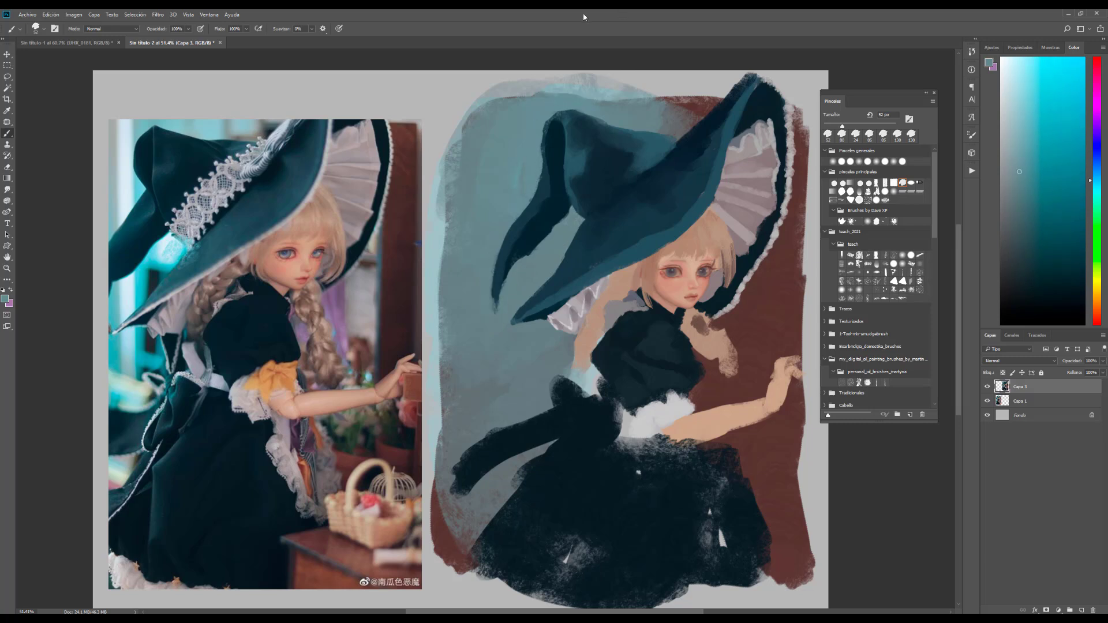
- Lay a lace band across the base of the hat's crown using a tone sampled from the photo's lace
left_click(224, 185, "alt")
mouse_move(612, 173)
left_mouse_down()
mouse_move(617, 190)
mouse_move(658, 151)
mouse_move(571, 207)
mouse_move(577, 199)
left_mouse_up()
left_click_drag(658, 138, 670, 144)
- Add white looped details along the hat's lace band with a smaller brush
key("bracketleft")
key("bracketleft")
key("bracketleft")
key("bracketleft")
key("bracketleft")
key("bracketleft")
key("bracketleft")
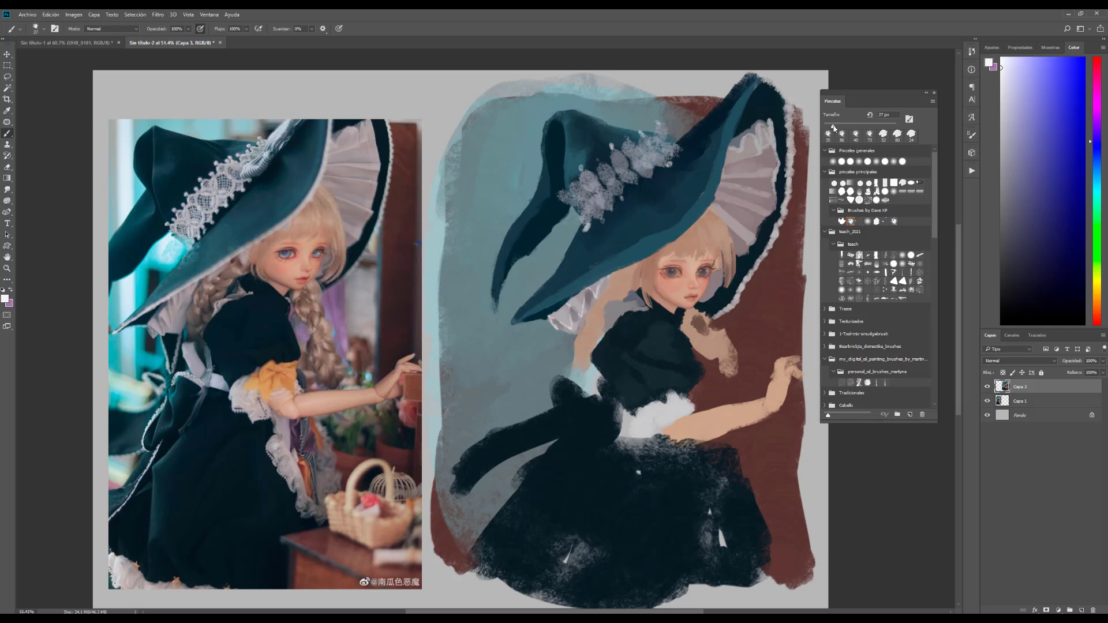
left_click(606, 185)
left_click(623, 173)
left_click(641, 161)
left_click(659, 148)
left_click(595, 196)
left_click(583, 205)
left_click(585, 201)
mouse_move(621, 175)
left_mouse_down()
mouse_move(652, 149)
mouse_move(583, 185)
mouse_move(626, 158)
left_mouse_up()
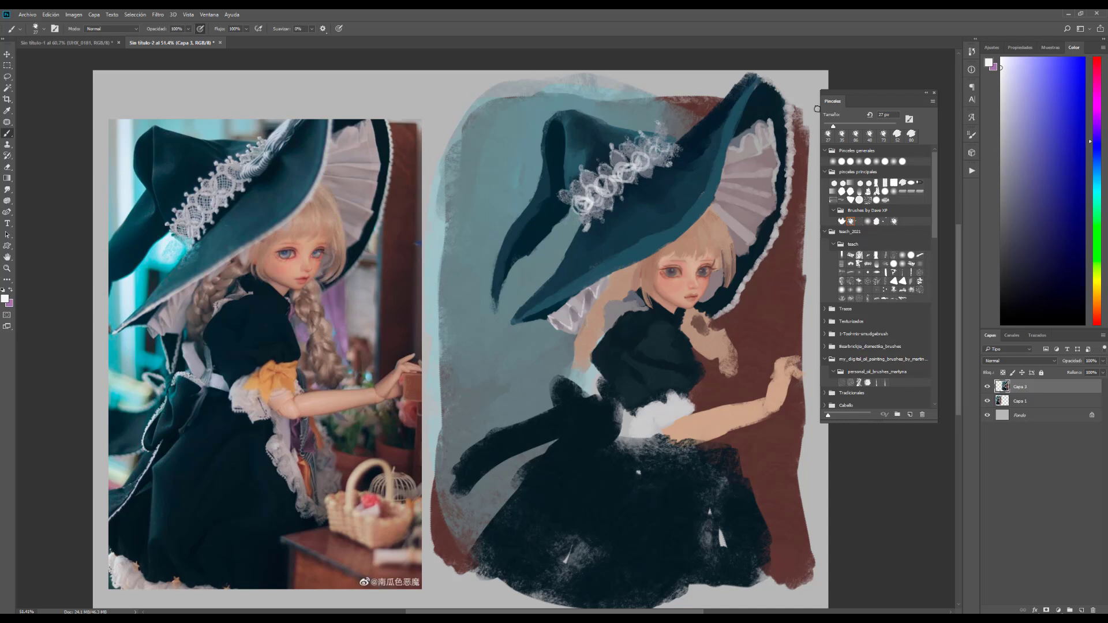
- Add large textured bristle strokes to the teal and reddish-brown areas of the background using sampled colors
key("shift+b")
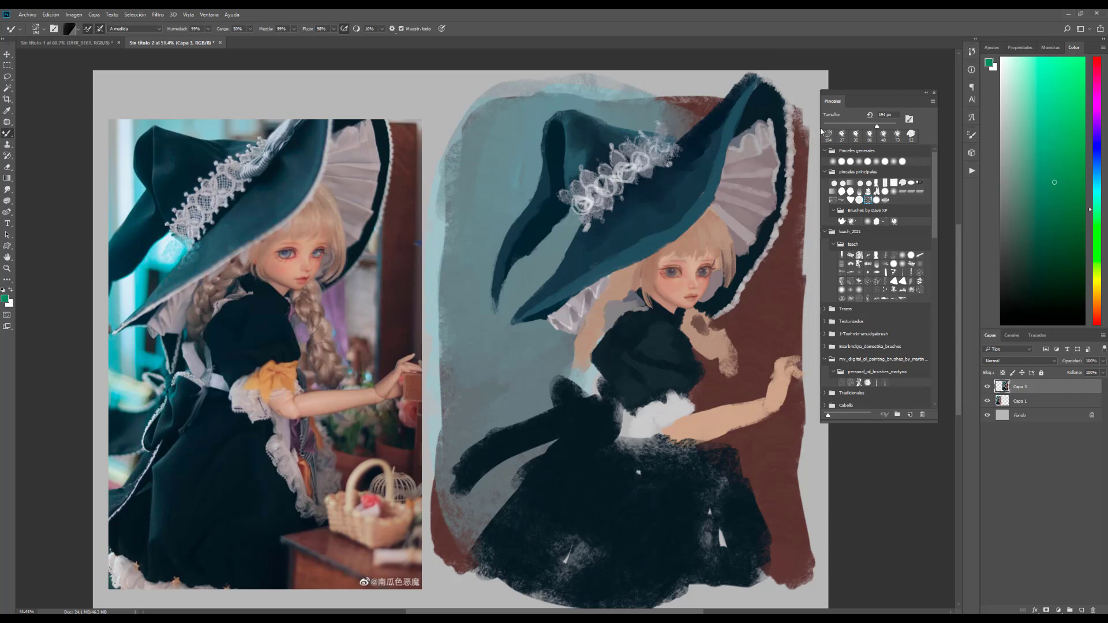
key("shift+b")
key("x")
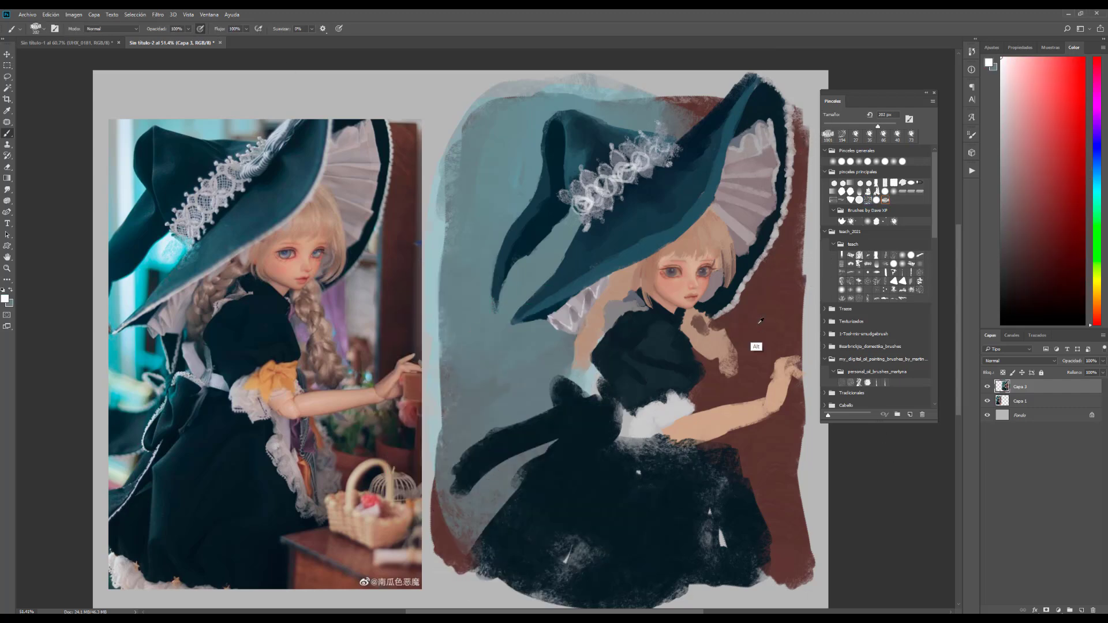
left_click(491, 288, "alt")
mouse_move(456, 369)
left_mouse_down()
mouse_move(569, 359)
mouse_move(532, 371)
mouse_move(450, 144)
left_mouse_up()
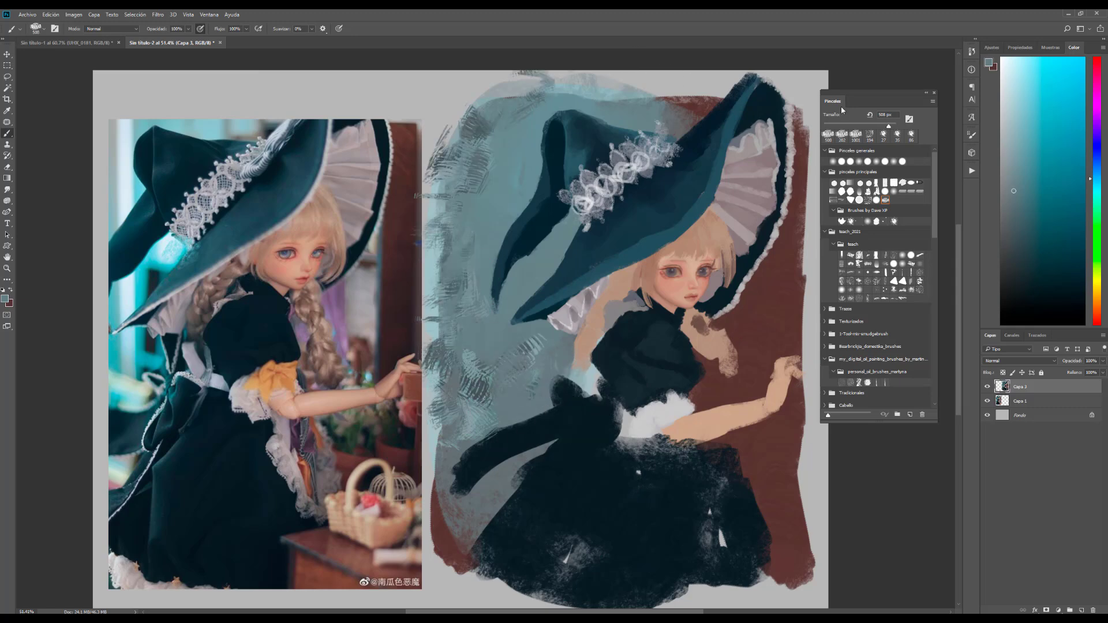
left_click(802, 173, "alt")
left_click_drag(805, 456, 811, 548)
- Paint a thin pale trim along the front edge of the hat brim with tones sampled from the lace and photo
key("z")
mouse_move(728, 254)
left_mouse_down()
mouse_move(658, 243)
mouse_move(708, 221)
left_mouse_up()
key("b")
left_click(805, 159, "alt")
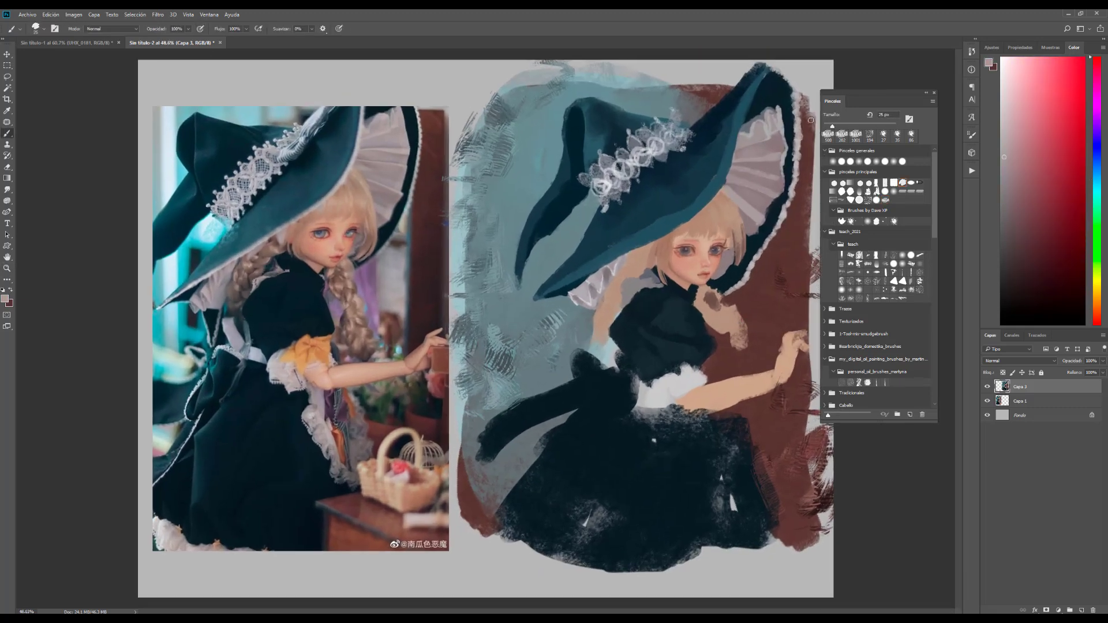
left_click(545, 296, "alt")
left_click(350, 199, "alt")
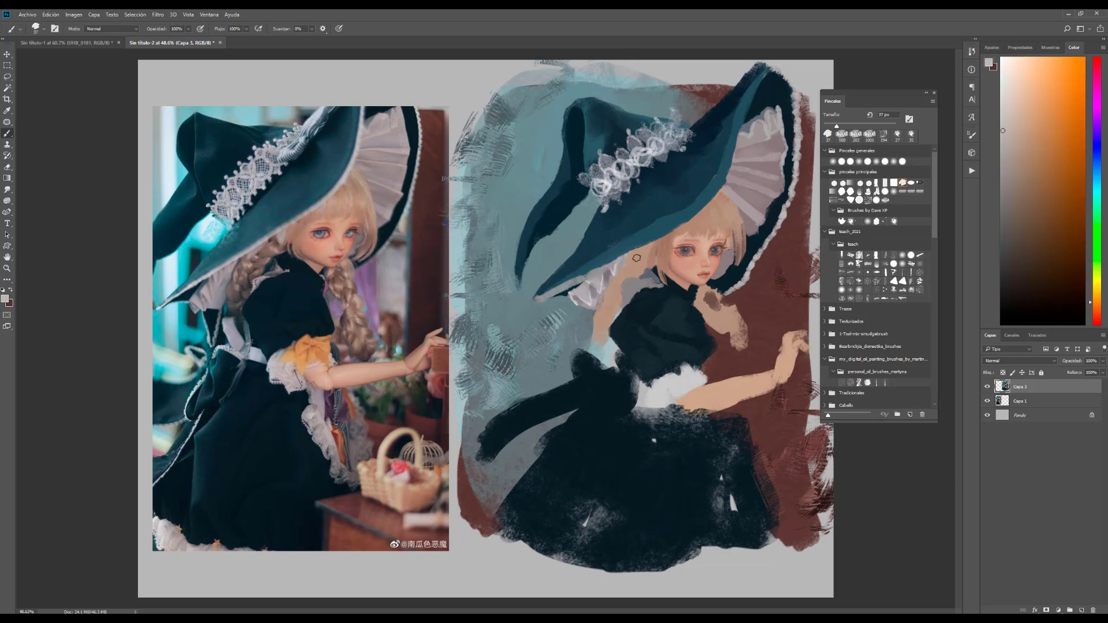
- Blend the hat brim's upper surface with sampled blue-teal tones and a much larger brush
left_click(777, 75, "alt")
key("bracketright")
key("bracketright")
key("bracketright")
key("bracketright")
key("bracketright")
key("bracketright")
key("bracketright")
mouse_move(678, 215)
left_mouse_down()
mouse_move(641, 234)
mouse_move(710, 167)
mouse_move(657, 174)
left_mouse_up()
left_click(663, 213, "alt")
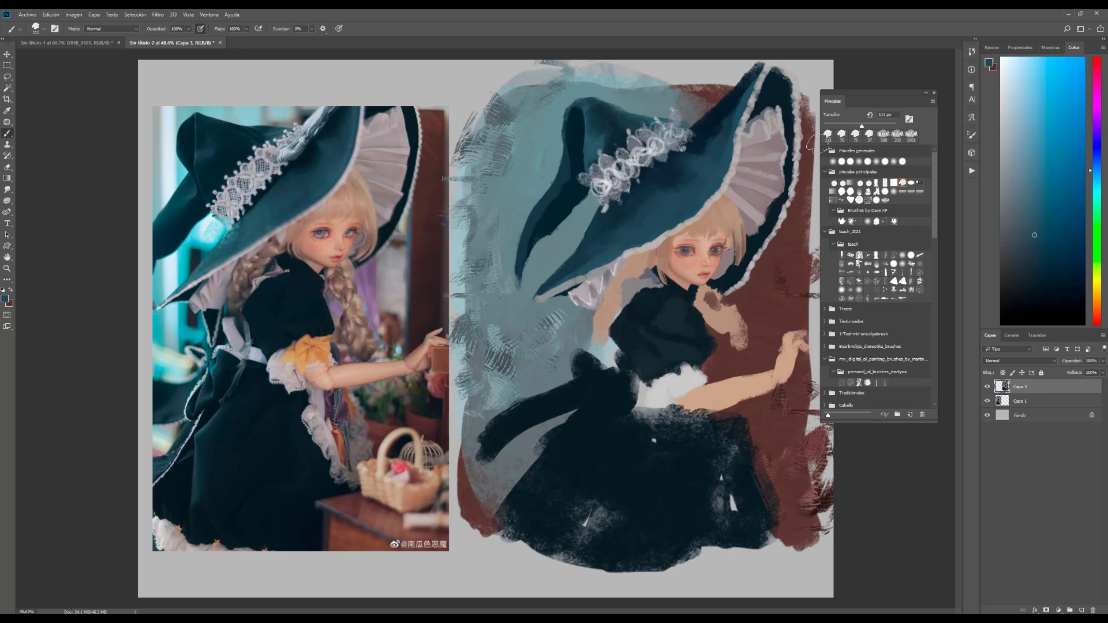
- Retouch the hair under the brim, the braids and the sleeve edge using tones sampled from photo and painting
left_click(298, 236, "alt")
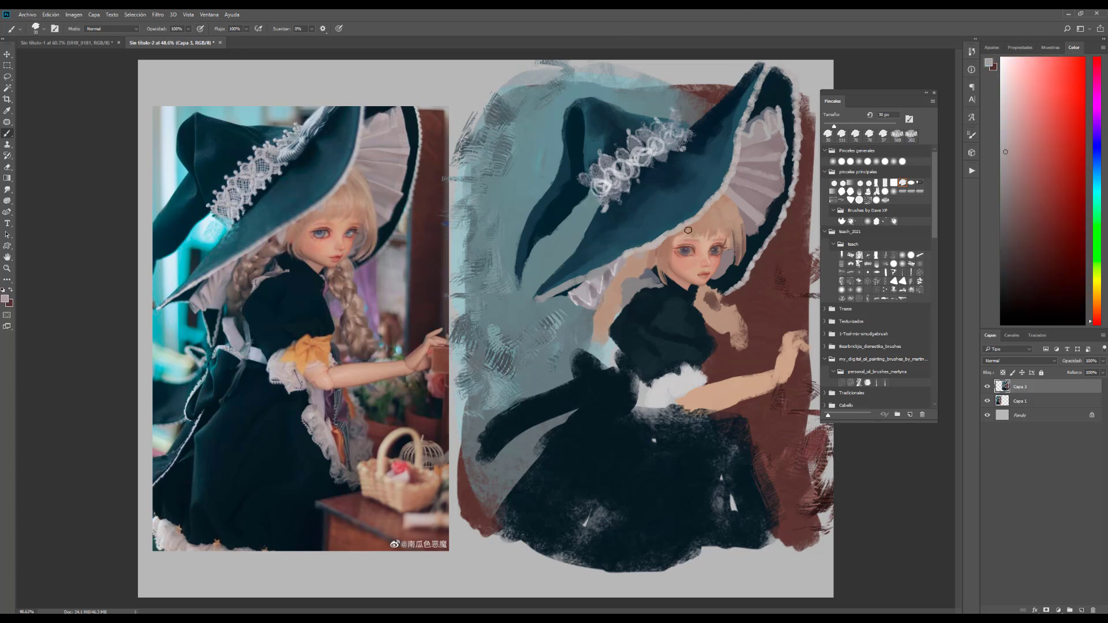
left_click(282, 230, "alt")
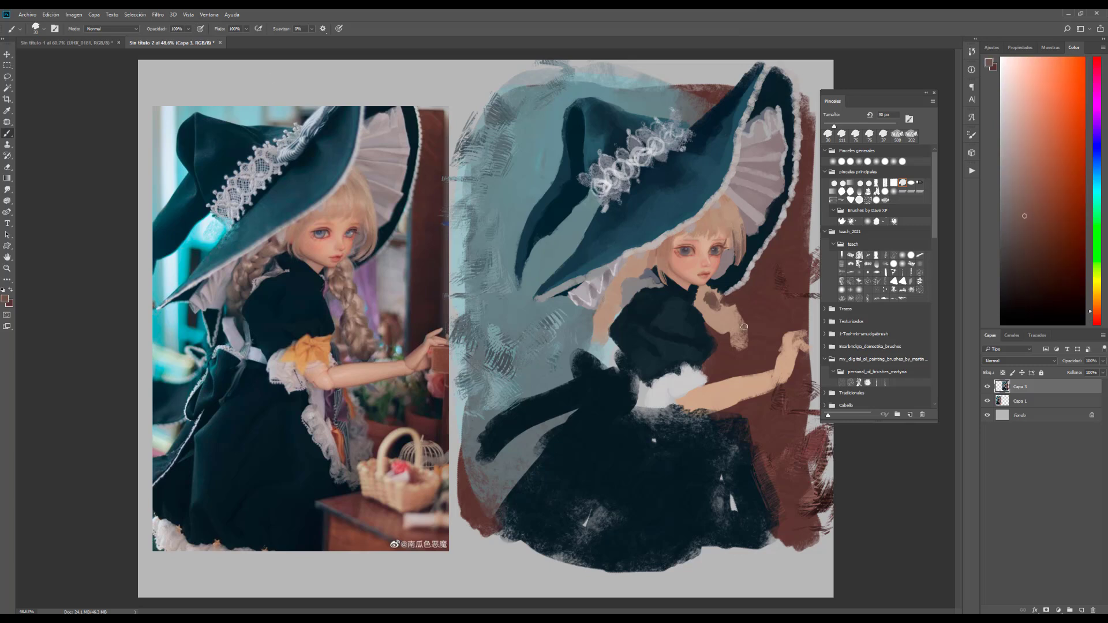
left_click(632, 281, "alt")
left_click(699, 320, "alt")
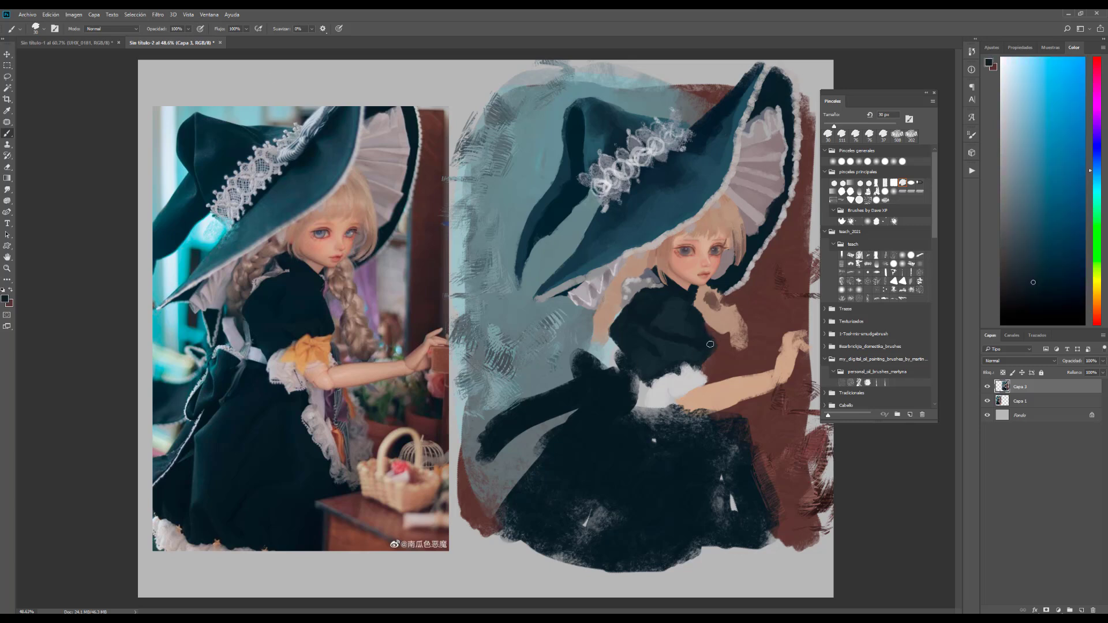
- Extend the white ruffled sleeve cuff and shade the forearm and hand with warmer sampled skin tones
left_click(704, 378, "alt")
mouse_move(634, 398)
left_mouse_down()
mouse_move(676, 422)
mouse_move(658, 424)
mouse_move(690, 398)
mouse_move(756, 404)
mouse_move(747, 382)
mouse_move(784, 365)
mouse_move(808, 327)
left_mouse_up()
left_click(317, 245, "alt")
left_click(697, 407, "alt")
left_click(750, 367, "alt")
left_click(765, 393, "alt")
left_click(789, 337, "alt")
key("bracketleft")
left_click(795, 366, "alt")
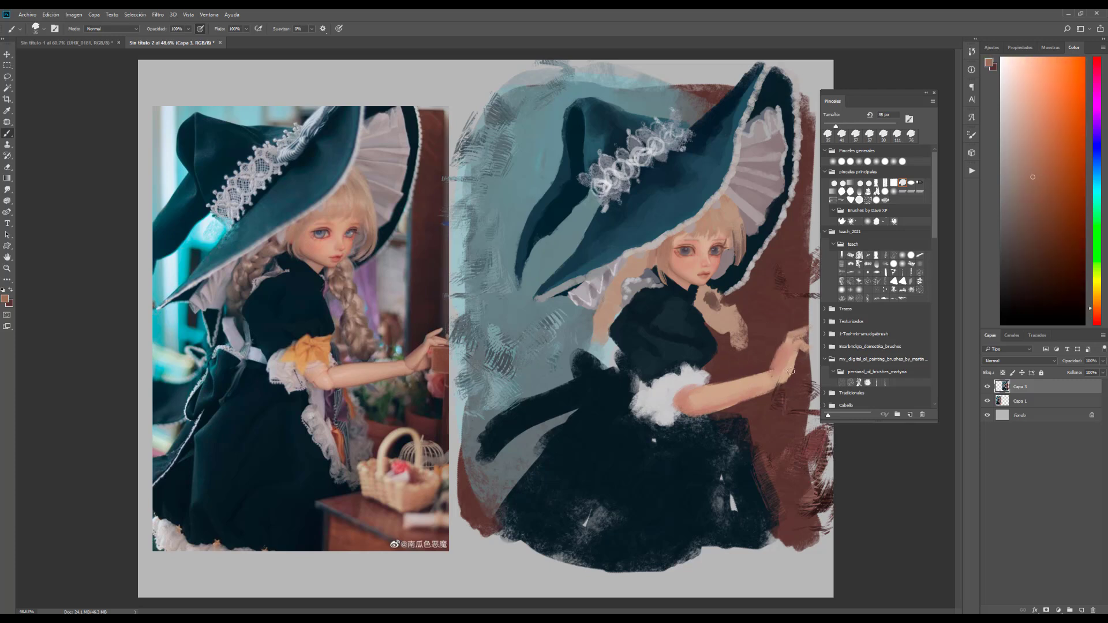
- Refine the contours of the hand and forearm using sampled skin and reddish-brown background tones
left_click(782, 377, "alt")
left_click(776, 338, "alt")
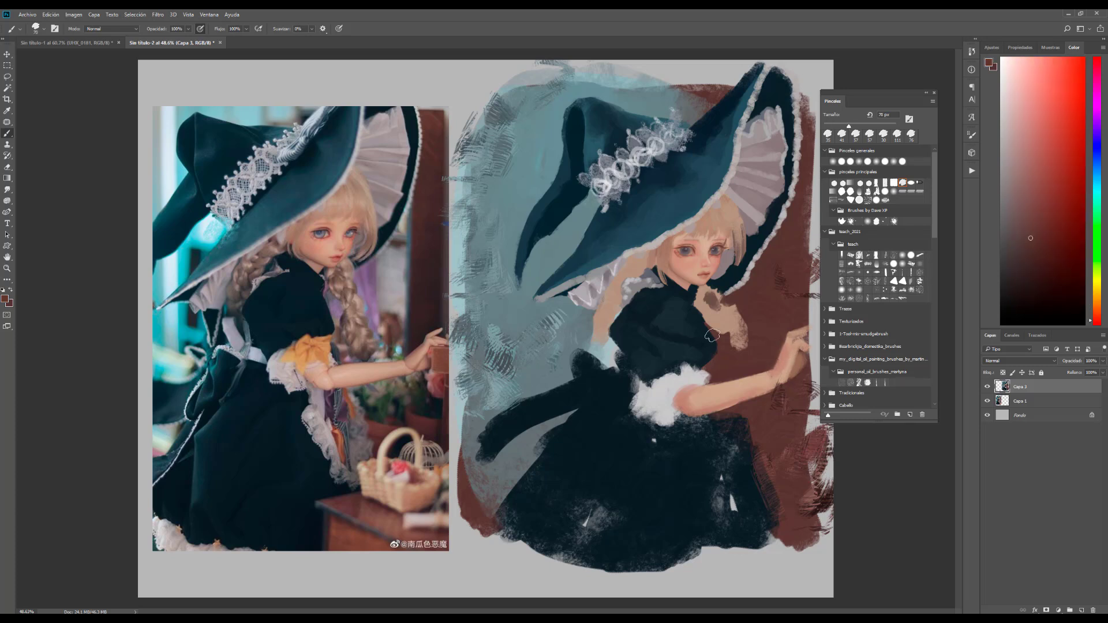
left_click(763, 388, "alt")
left_click(778, 396, "alt")
left_click(783, 392, "alt")
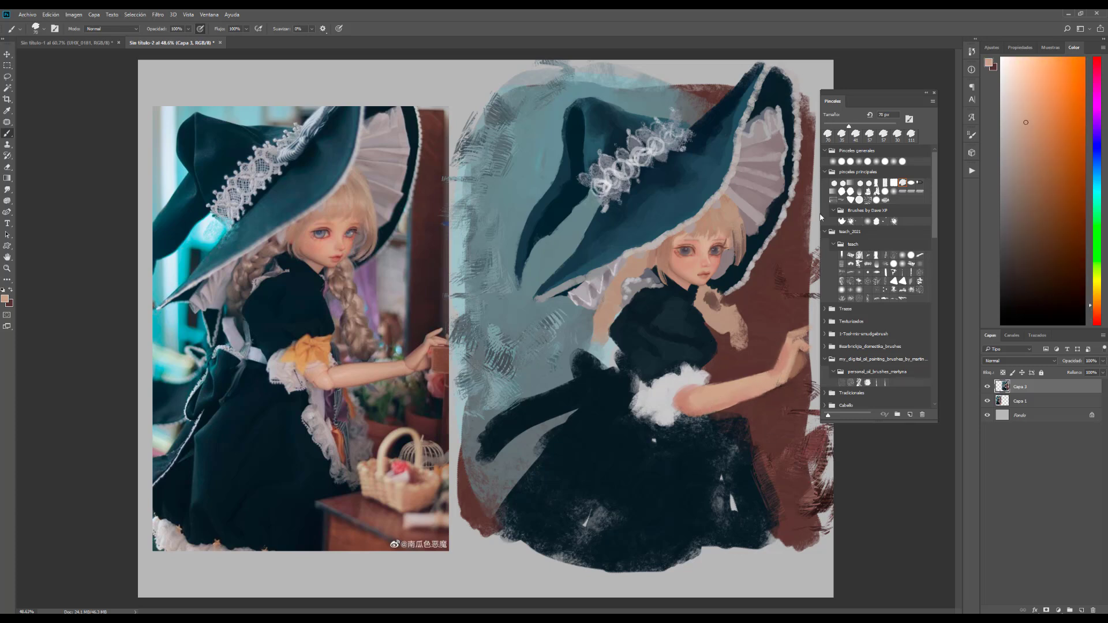
left_click(819, 293, "alt")
- Block in an orange bow over the white sleeve cuff
left_click(679, 395, "alt")
mouse_move(670, 399)
left_mouse_down()
mouse_move(678, 366)
mouse_move(706, 368)
mouse_move(668, 377)
mouse_move(698, 384)
left_mouse_up()
left_click(907, 183)
left_click(902, 182)
left_click(707, 292, "alt")
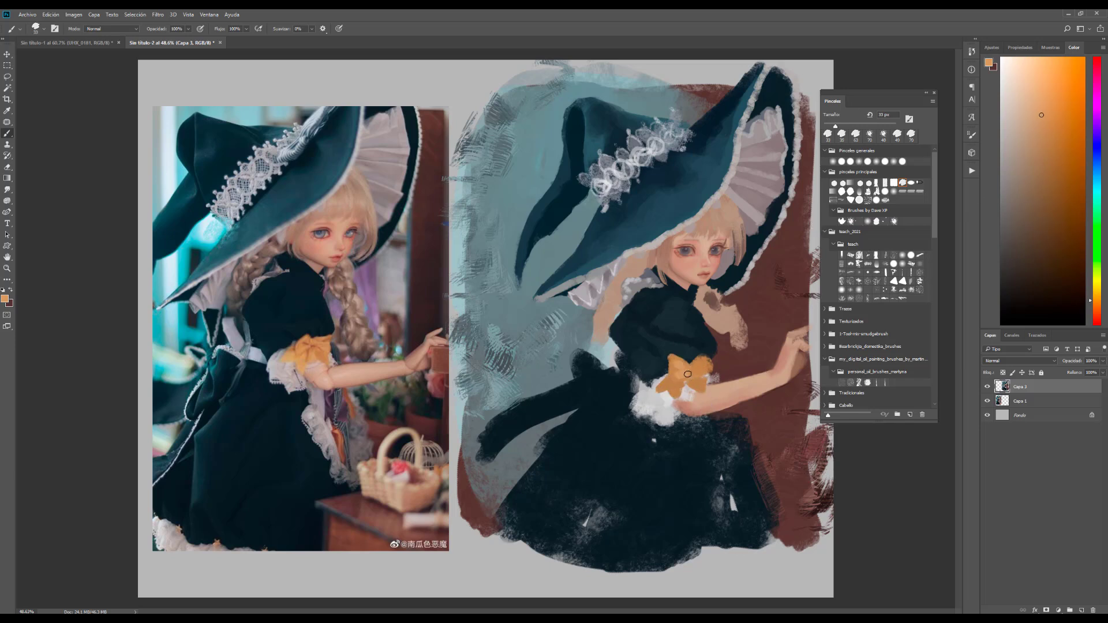
- Define the orange bow's knot, loops and folds with a fine brush and sampled darker and lighter tones
left_click(695, 384, "alt")
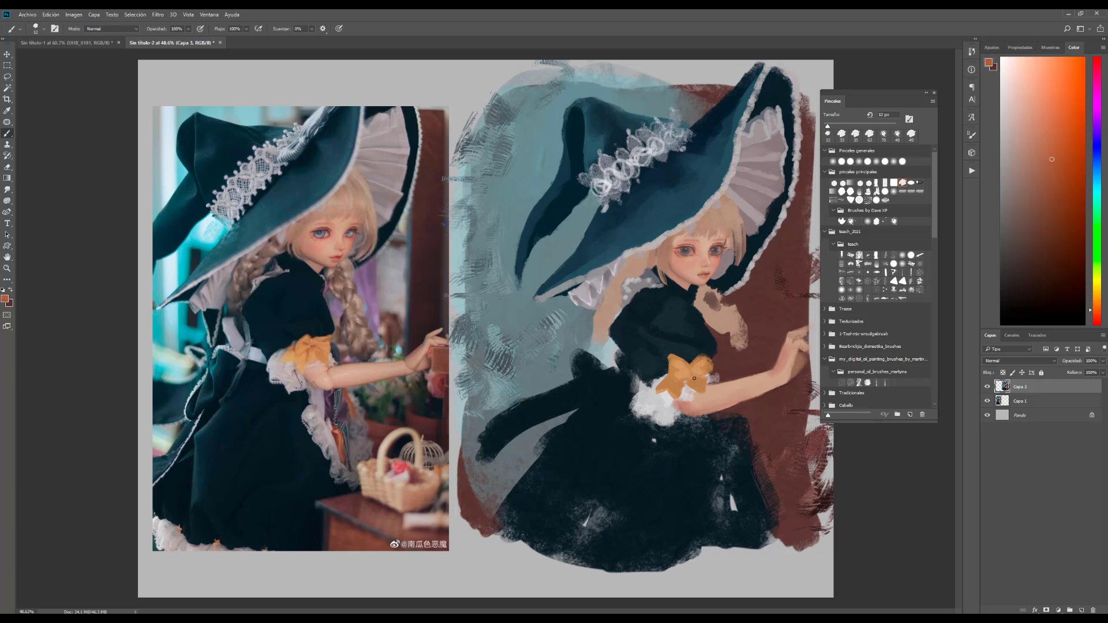
left_click(707, 372, "alt")
left_click(686, 379, "alt")
left_click(710, 359, "alt")
left_click(716, 377, "alt")
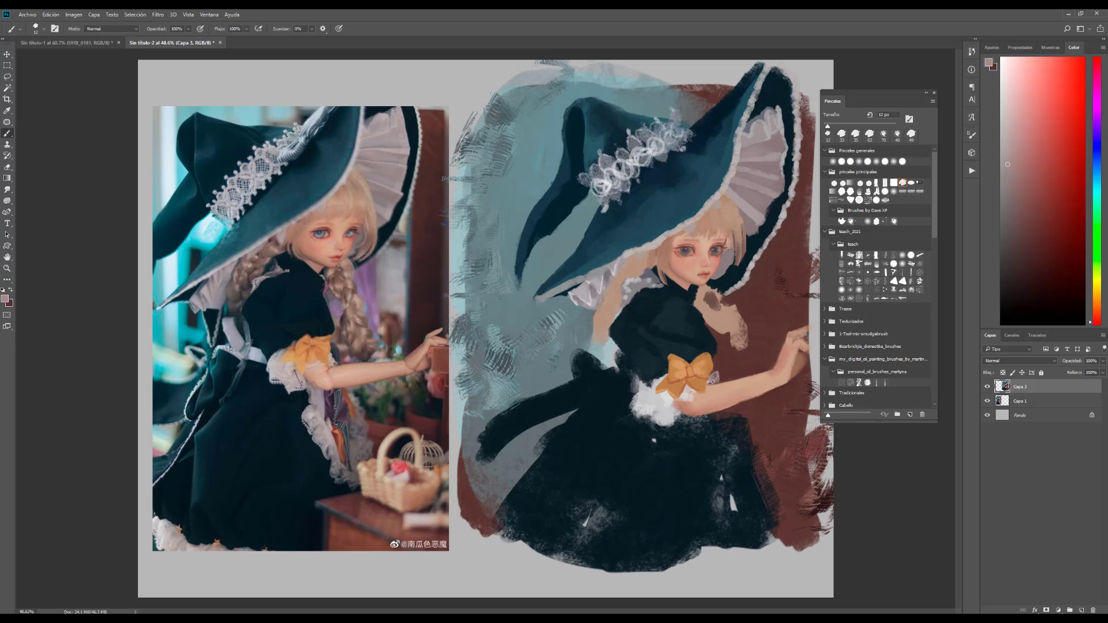
- Refine the white sleeve cuff and the elbow beside it with sampled grey-white and skin tones
left_click(651, 414, "alt")
left_click_drag(667, 404, 657, 410)
left_click(716, 392, "alt")
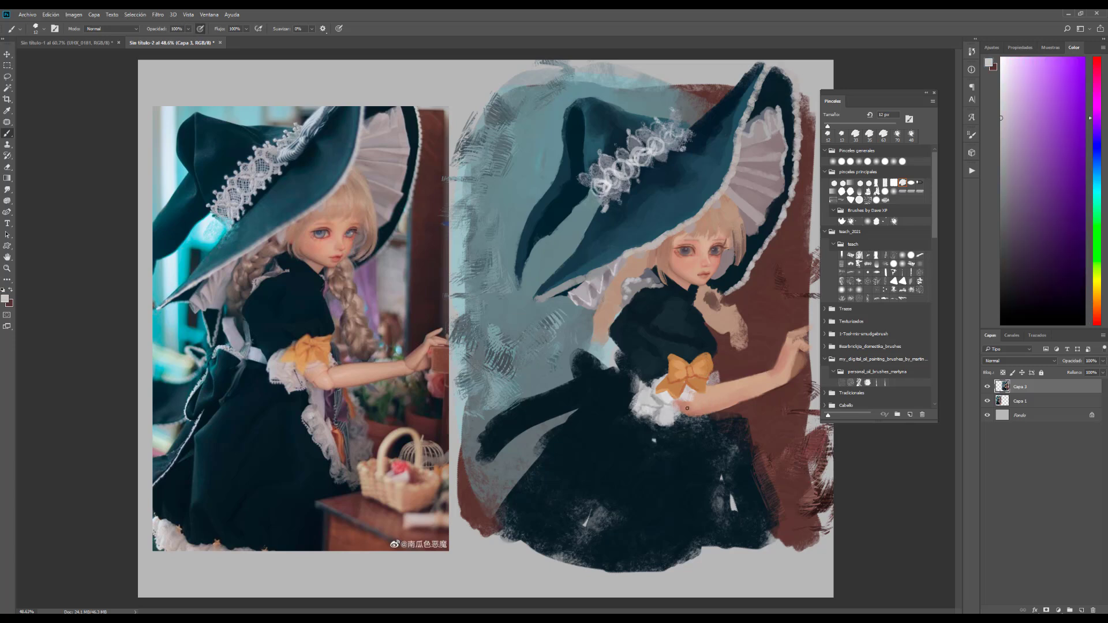
left_click(736, 404, "alt")
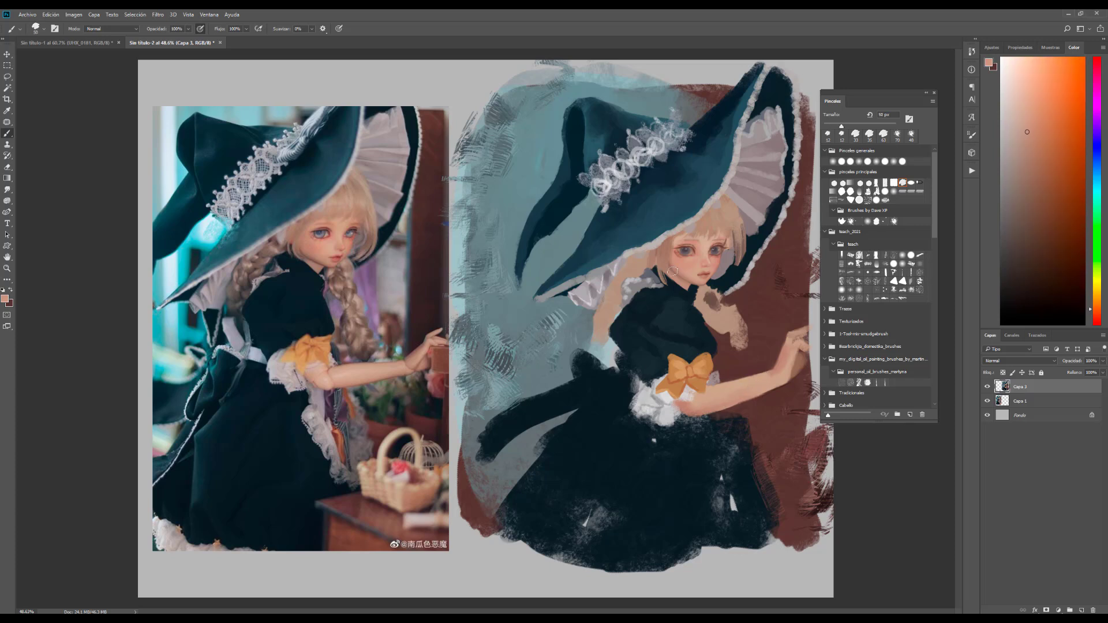
- Block in the braid behind the shoulder with sampled brown tones
left_click(630, 291, "alt")
mouse_move(646, 263)
left_mouse_down()
mouse_move(612, 294)
mouse_move(604, 340)
mouse_move(614, 314)
left_mouse_up()
left_click(611, 307, "alt")
left_click(609, 289, "alt")
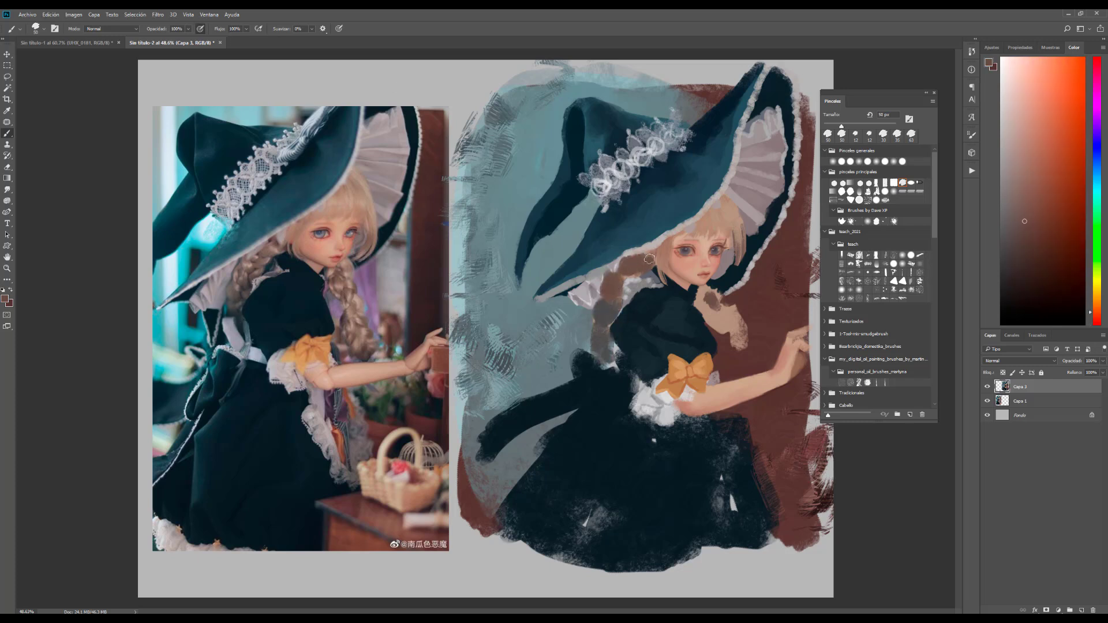
left_click(608, 322, "alt")
- Define the plaits of the braid behind the shoulder with sampled dark and light hair tones
left_click(691, 233, "alt")
left_click(827, 135)
left_click_drag(641, 265, 611, 281)
left_click(254, 281, "alt")
key("bracketleft")
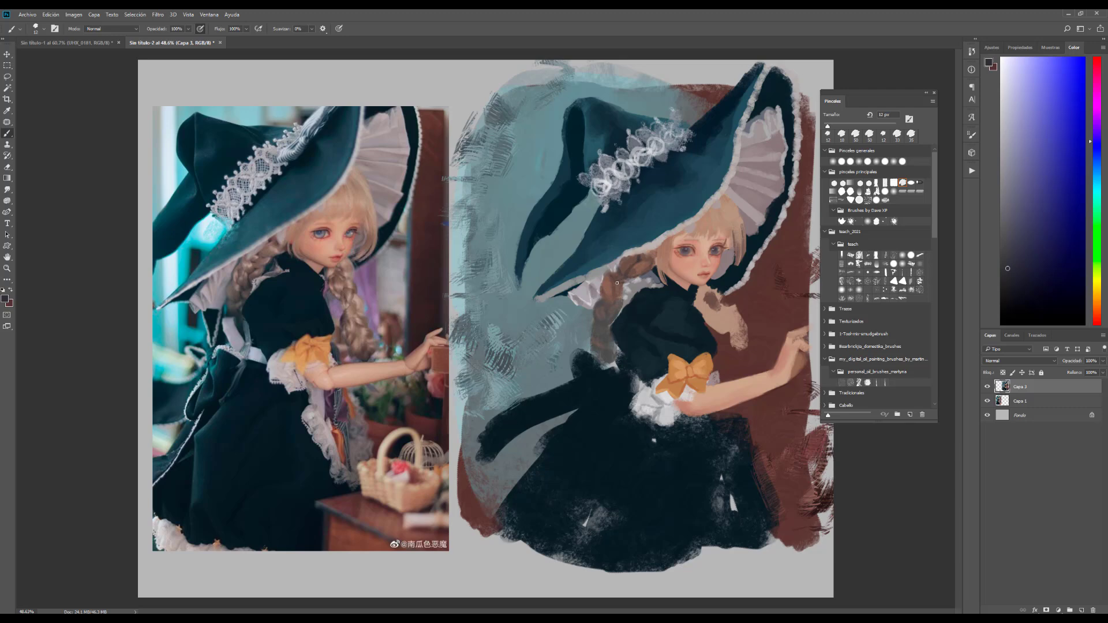
- Paint the upper part of the front braid below the chin with a beige tone sampled from the reference
left_click(348, 265, "alt")
key("bracketright")
key("bracketright")
key("bracketright")
left_click_drag(705, 292, 745, 301)
key("z")
mouse_move(664, 296)
left_mouse_down()
mouse_move(610, 295)
mouse_move(695, 323)
mouse_move(686, 336)
mouse_move(719, 361)
left_mouse_up()
- Extend the front braid down towards the hand and outline its strands with a fine brush
key("b")
key("bracketleft")
left_click(664, 332, "alt")
left_click(652, 315, "alt")
left_click(667, 356, "alt")
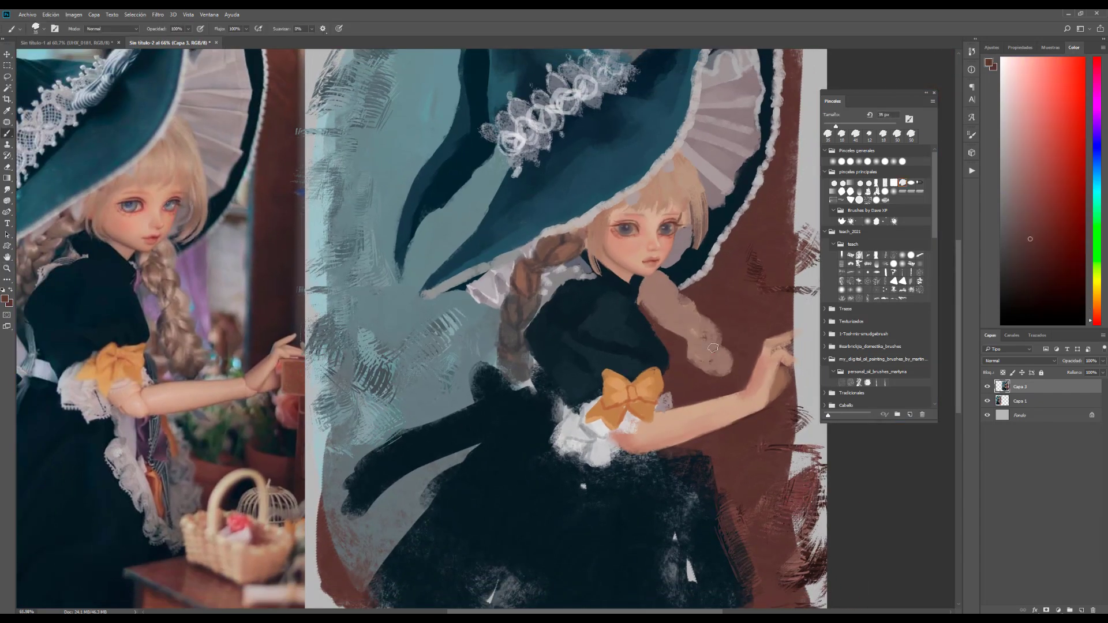
left_click(721, 378, "alt")
left_click_drag(835, 125, 826, 125)
left_click_drag(649, 311, 733, 353)
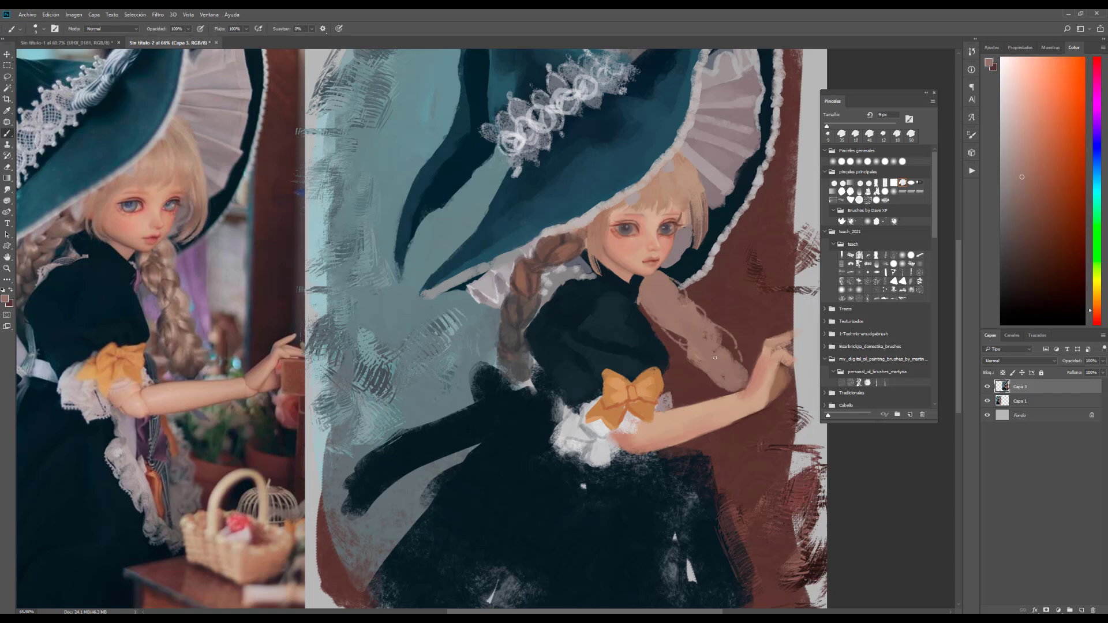
- Model the plaits of the front braid with highlight and shadow tones sampled from the reference hair
left_click(156, 272, "alt")
left_click(255, 290, "alt")
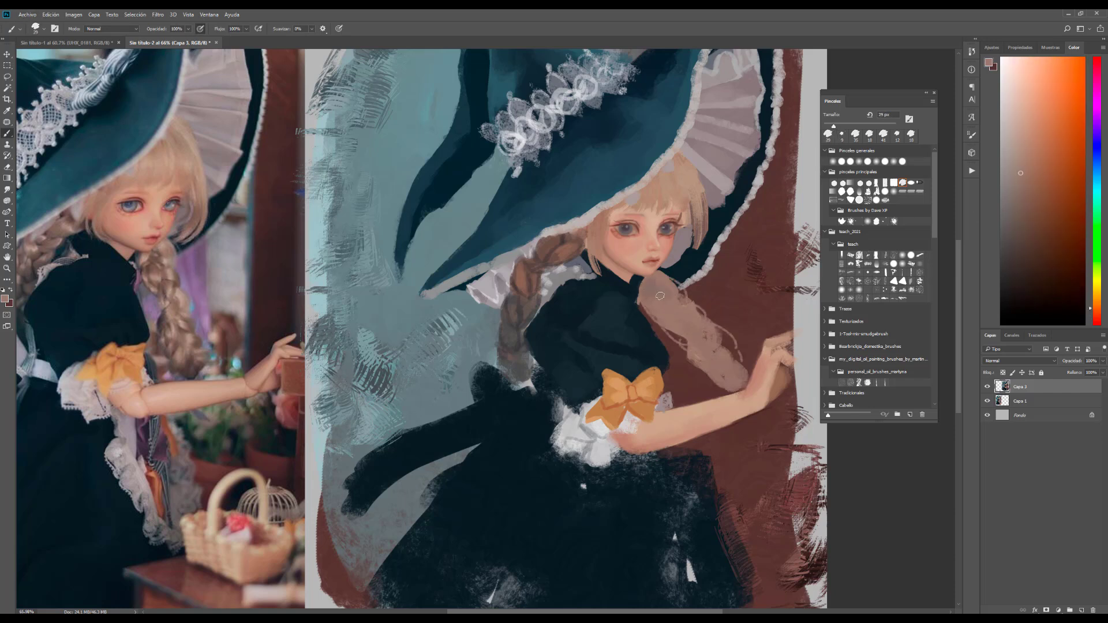
left_click_drag(833, 125, 828, 126)
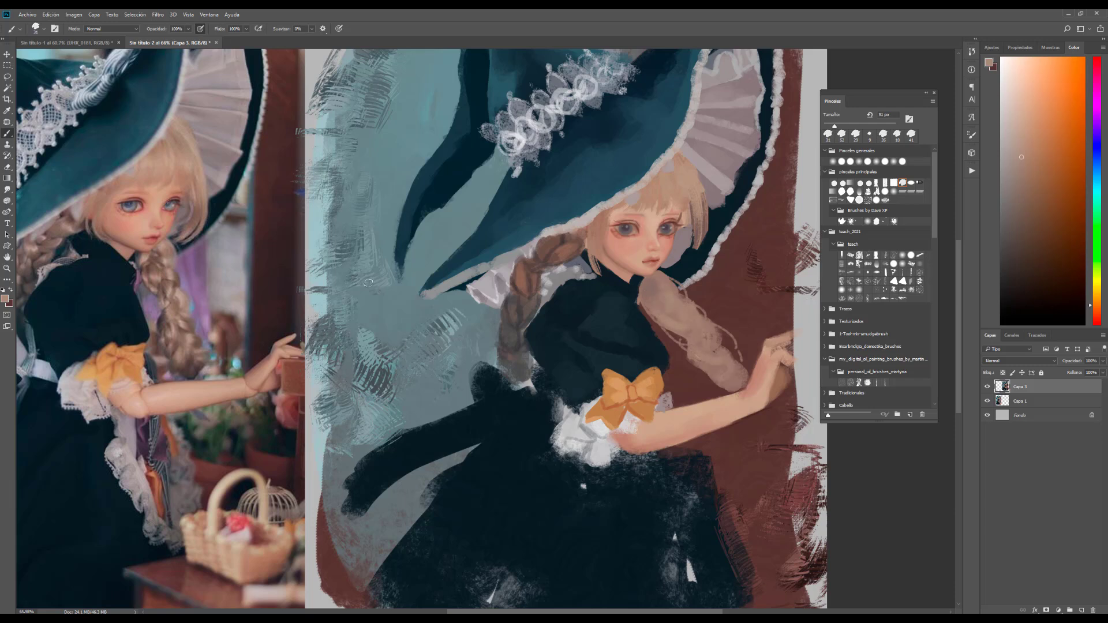
left_click(147, 269, "alt")
left_click_drag(684, 323, 696, 358)
left_click(173, 299, "alt")
left_click_drag(658, 309, 722, 358)
- Block in a pale grey-lilac apron over the front of the dark skirt
key("z")
left_click_drag(707, 284, 683, 292)
left_click(682, 291)
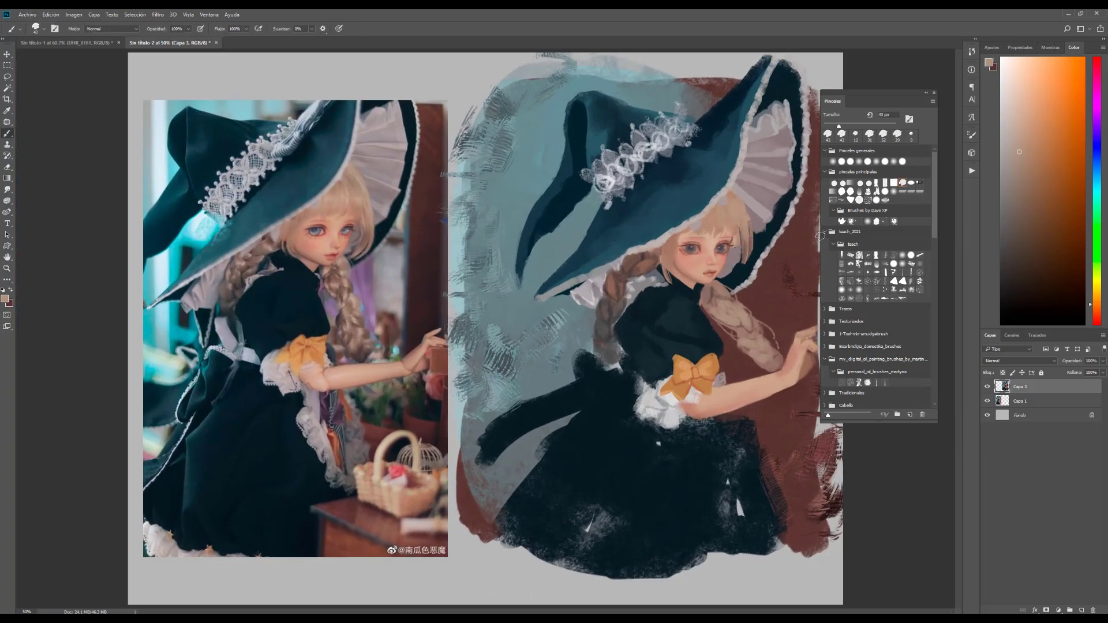
key("b")
left_click(663, 437, "alt")
left_click(663, 430, "alt")
mouse_move(664, 437)
left_mouse_down()
mouse_move(708, 480)
mouse_move(690, 432)
mouse_move(750, 452)
mouse_move(749, 502)
left_mouse_up()
- Paint a light ruffled lace trim along the apron's edge
left_click(820, 247, "alt")
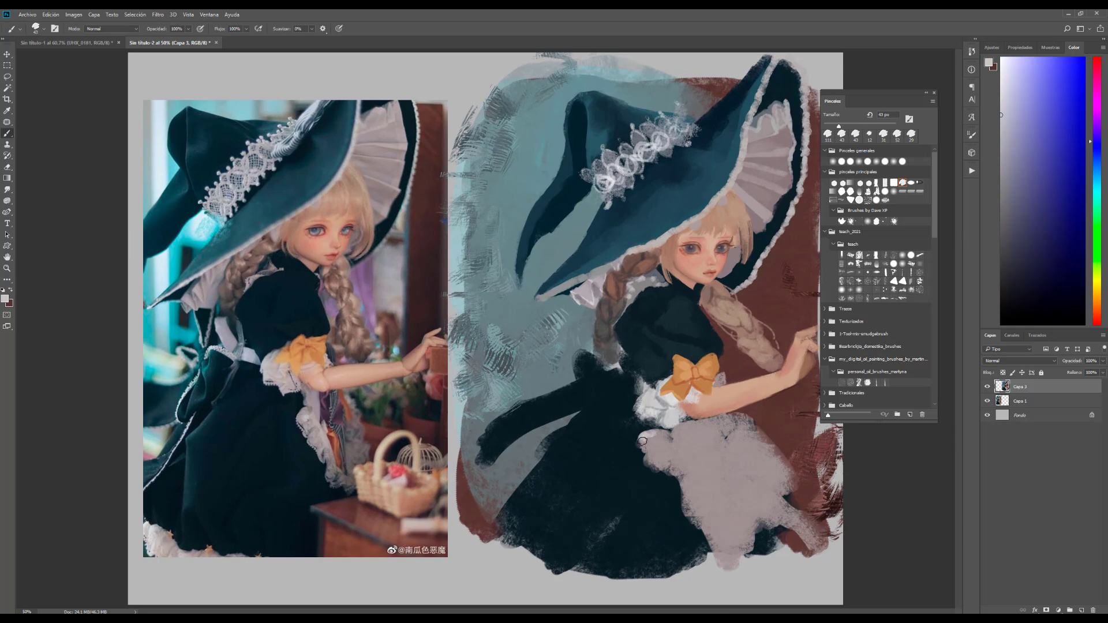
left_click_drag(647, 434, 745, 542)
key("z")
mouse_move(817, 269)
left_mouse_down()
mouse_move(750, 269)
mouse_move(817, 269)
left_mouse_up()
- Smear the background, hat brim and arm with broad textured Mixer Brush strokes
key("b")
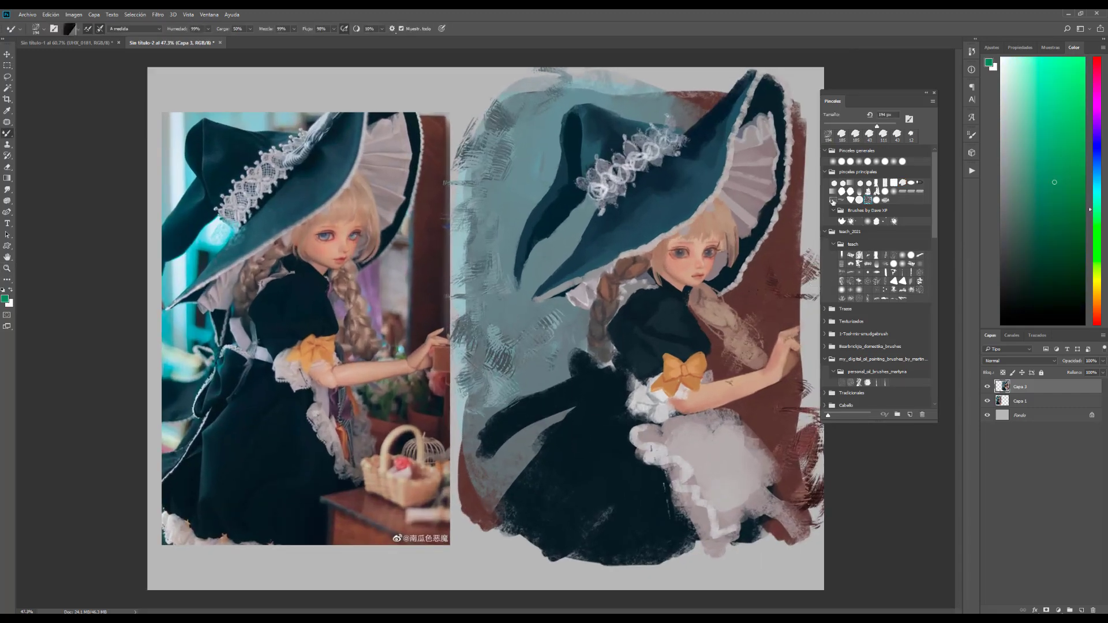
mouse_move(826, 142)
left_mouse_down()
mouse_move(892, 124)
mouse_move(939, 58)
left_mouse_up()
key("ctrl+z")
left_click_drag(751, 75, 797, 289)
mouse_move(796, 347)
left_mouse_down()
mouse_move(711, 428)
mouse_move(656, 508)
mouse_move(582, 519)
mouse_move(664, 462)
mouse_move(600, 404)
left_mouse_up()
left_click(841, 199)
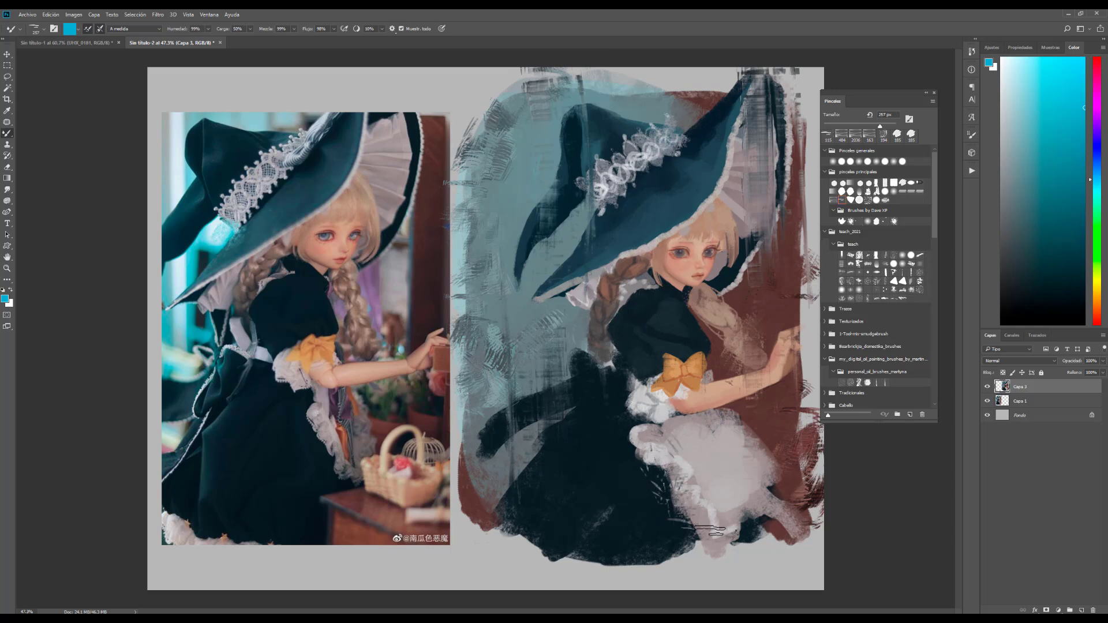
- Paint a grey trim line down the back of the dark skirt with the regular brush
key("shift+b")
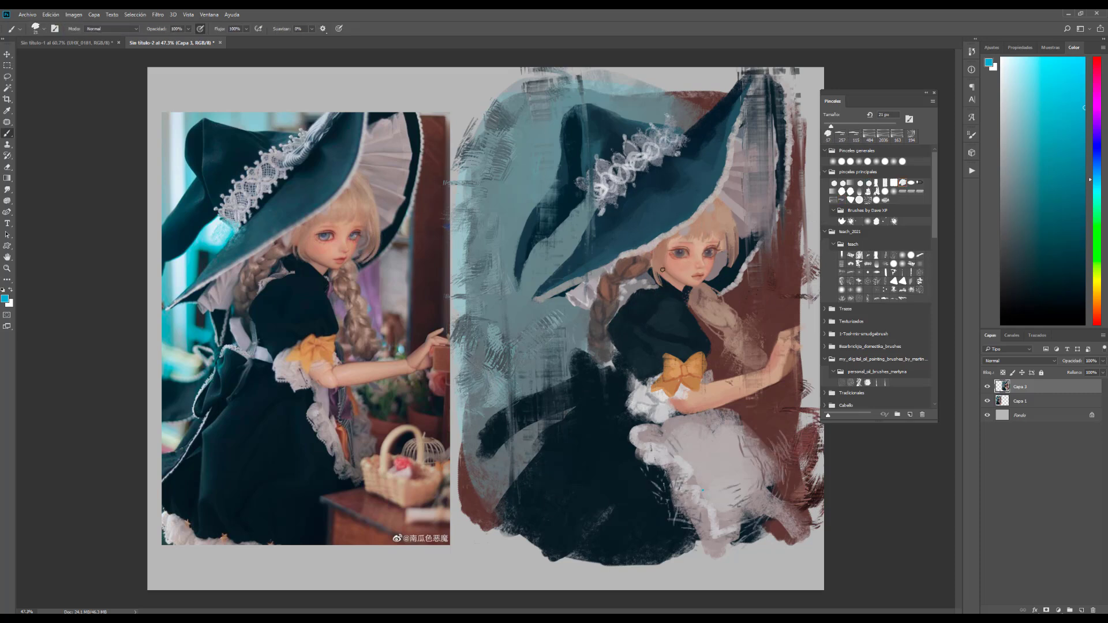
left_click(620, 398, "alt")
key("bracketleft")
key("bracketleft")
key("bracketleft")
left_click_drag(591, 422, 537, 486)
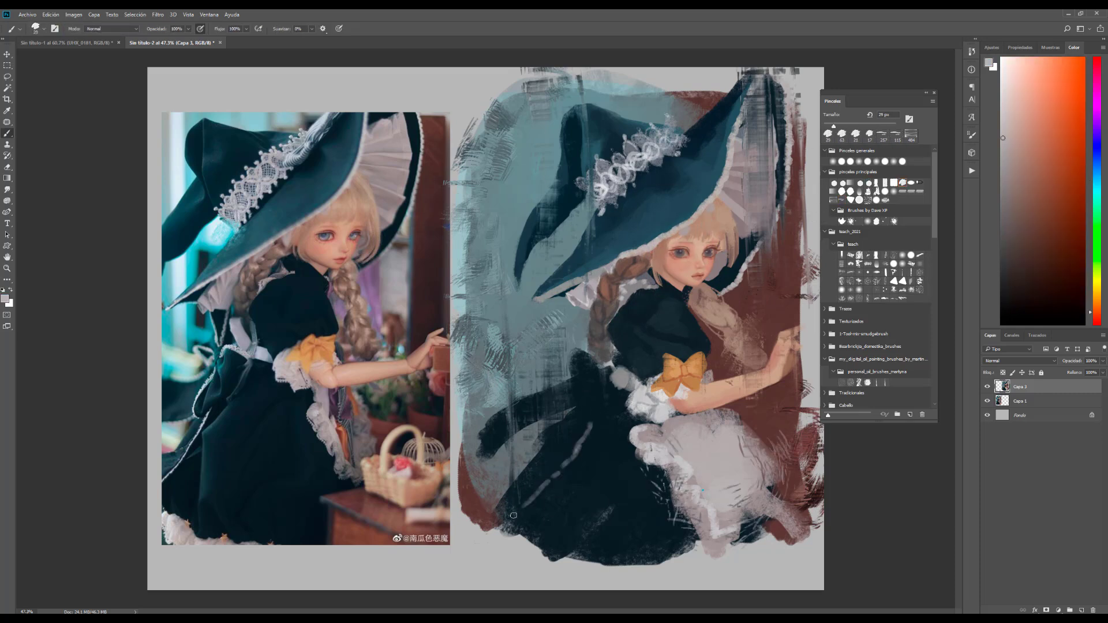
- Roughen the front braid and hair with smaller textured Mixer Brush strokes
left_click(570, 378, "alt")
key("shift+b")
left_click(835, 200)
left_click_drag(857, 126, 858, 126)
scroll(712, 202, "up", 3)
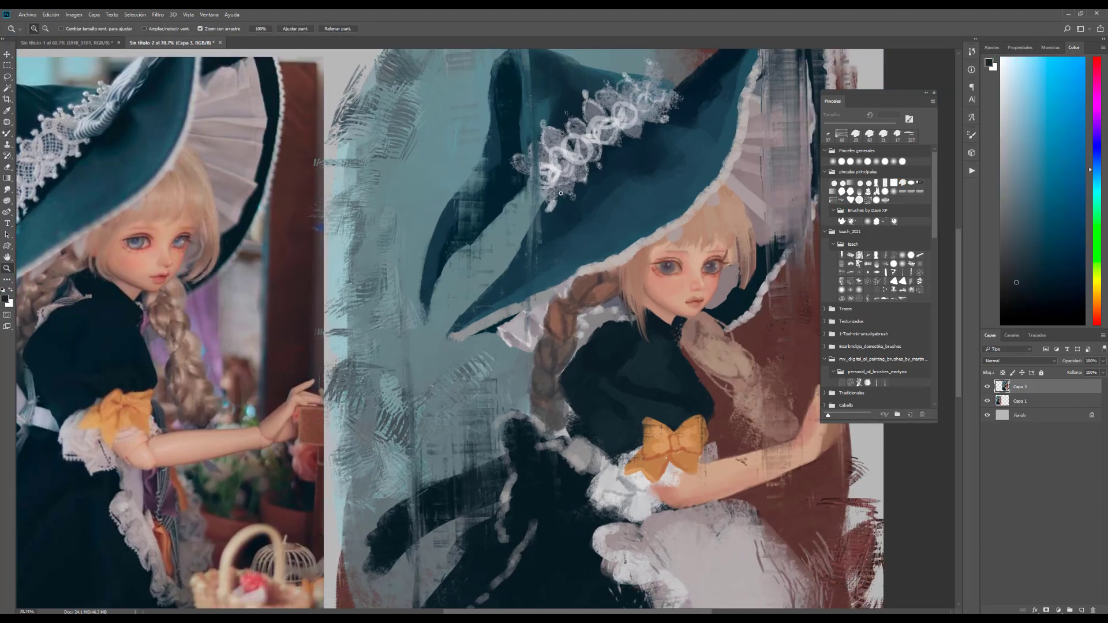
left_click_drag(728, 358, 742, 377)
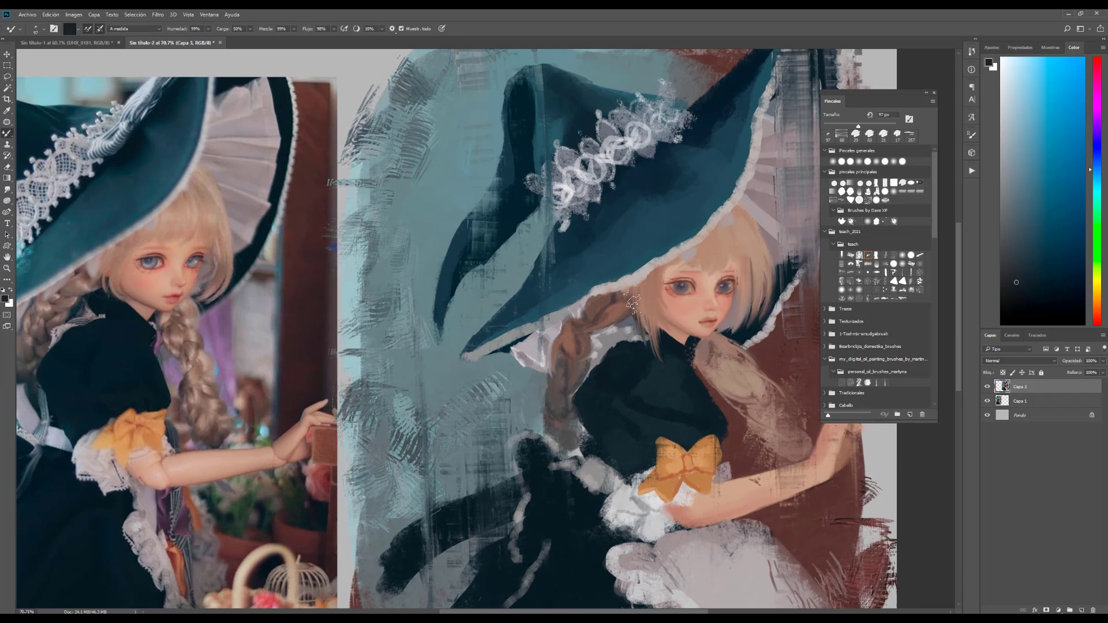
- Tint the lips and cheeks red with a soft round brush in Overlay mode
key("z")
scroll(629, 312, "down", 3)
scroll(646, 294, "up", 2)
scroll(680, 266, "down", 1)
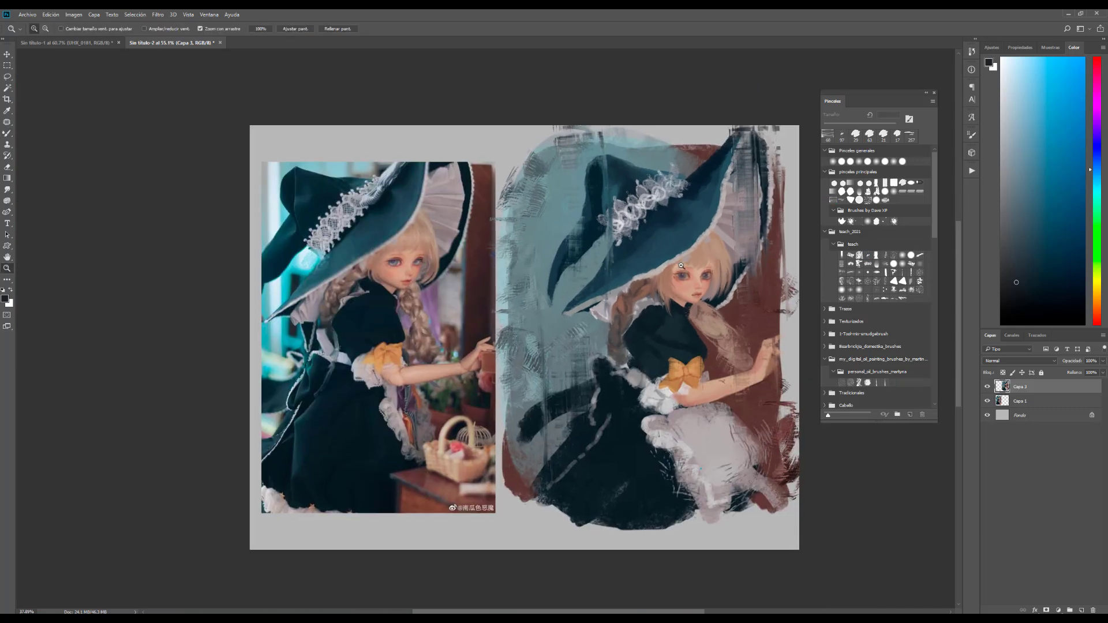
scroll(680, 266, "up", 1)
key("b")
left_click(112, 29)
left_click(110, 127)
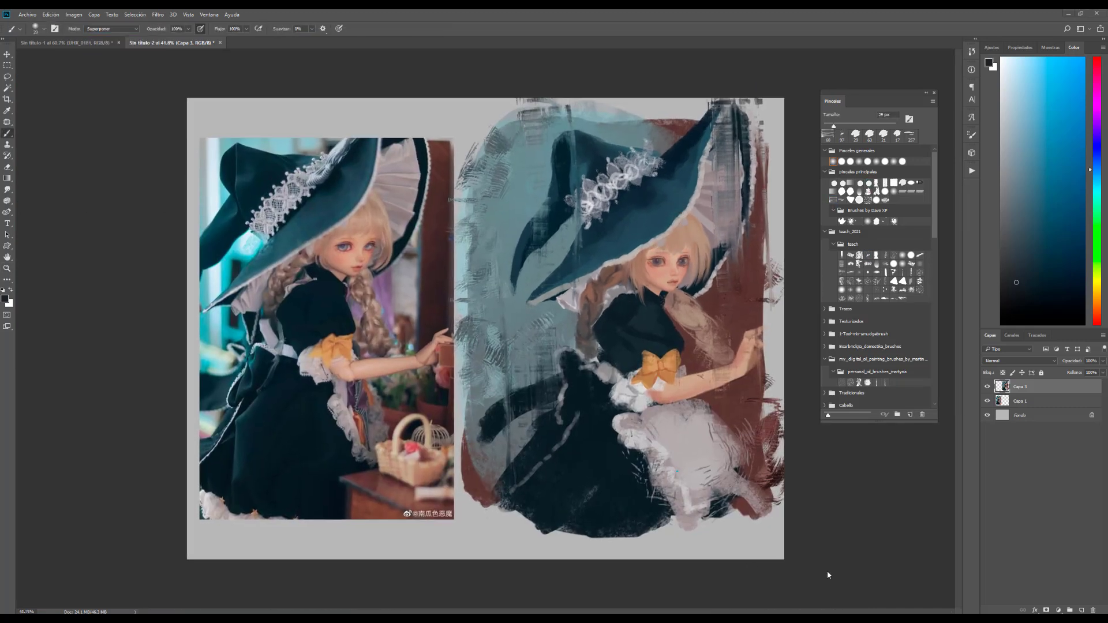
scroll(323, 233, "up", 2)
left_click(323, 233, "alt")
key("z")
scroll(725, 256, "up", 2)
key("b")
left_click(802, 176, "alt")
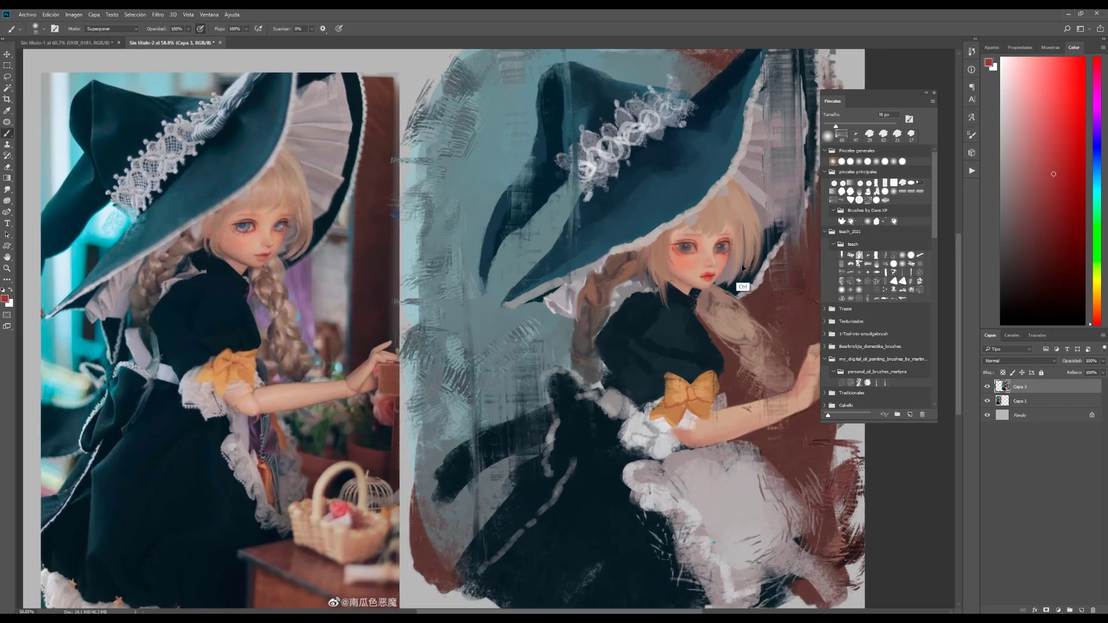
- Tint both irises a saturated blue with the Overlay brush
left_click(753, 252, "alt")
left_click(1099, 165)
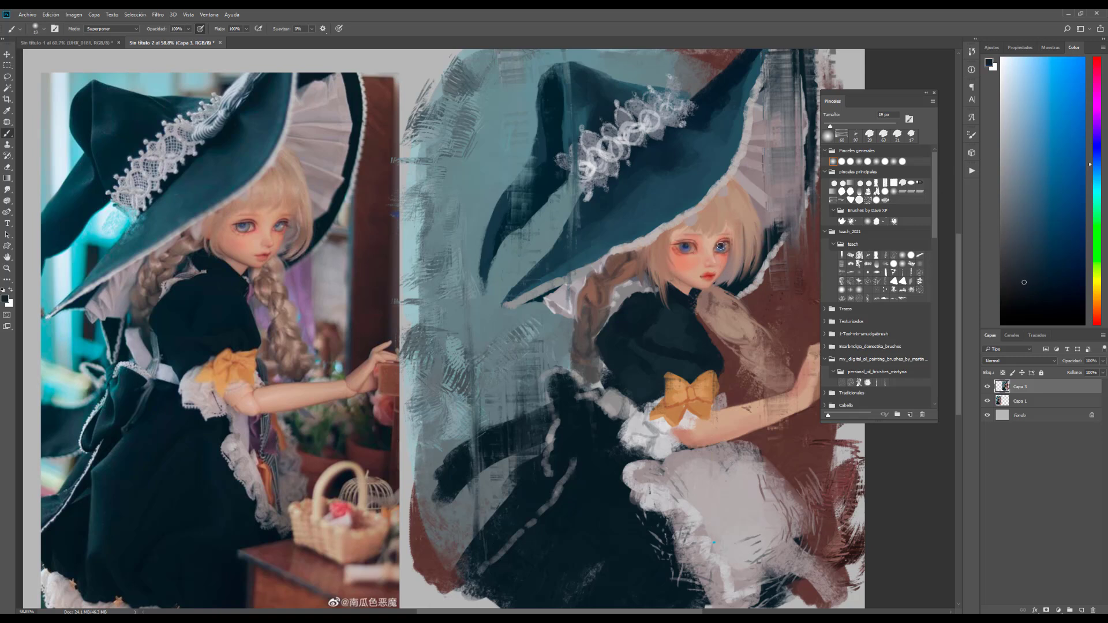
- Warm the fringe, forehead and blonde hair with sampled reddish and skin tones using Overlay strokes
left_click(802, 242, "alt")
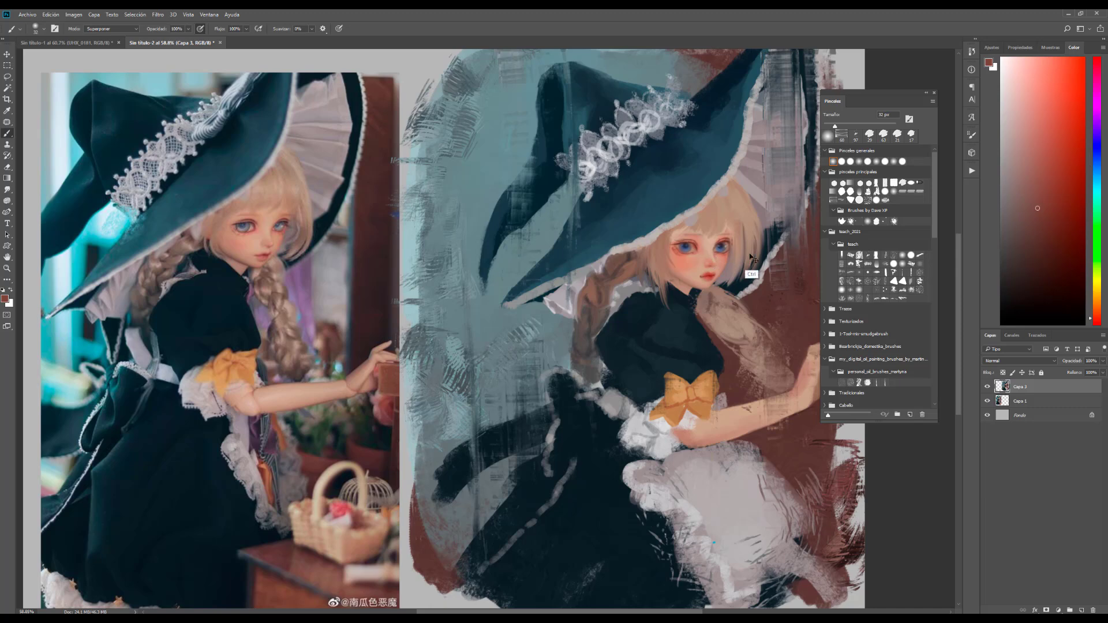
left_click_drag(710, 245, 717, 210)
left_click(723, 219, "alt")
left_click(722, 222, "alt")
key("z")
mouse_move(721, 251)
left_mouse_down()
mouse_move(635, 251)
mouse_move(720, 252)
left_mouse_up()
key("b")
left_click(684, 234, "alt")
scroll(670, 249, "up", 3)
key("bracketleft")
key("bracketleft")
key("bracketleft")
key("bracketleft")
key("bracketleft")
key("bracketleft")
key("shift+alt+n")
key("bracketleft")
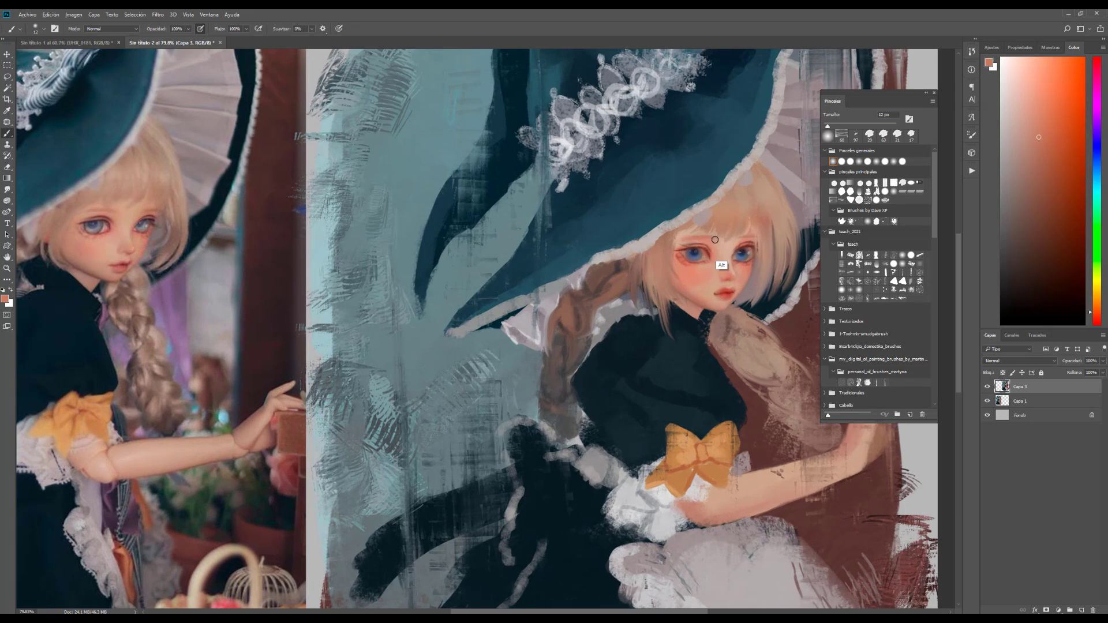
- Warm the painting layer with Color Balance, setting the highlights to -26, -19 and -17
key("ctrl+minus")
key("ctrl+minus")
key("ctrl+minus")
key("ctrl+b")
mouse_move(811, 298)
left_mouse_down()
mouse_move(827, 298)
mouse_move(811, 312)
left_mouse_up()
mouse_move(811, 320)
left_mouse_down()
mouse_move(800, 326)
mouse_move(790, 304)
mouse_move(802, 311)
left_mouse_up()
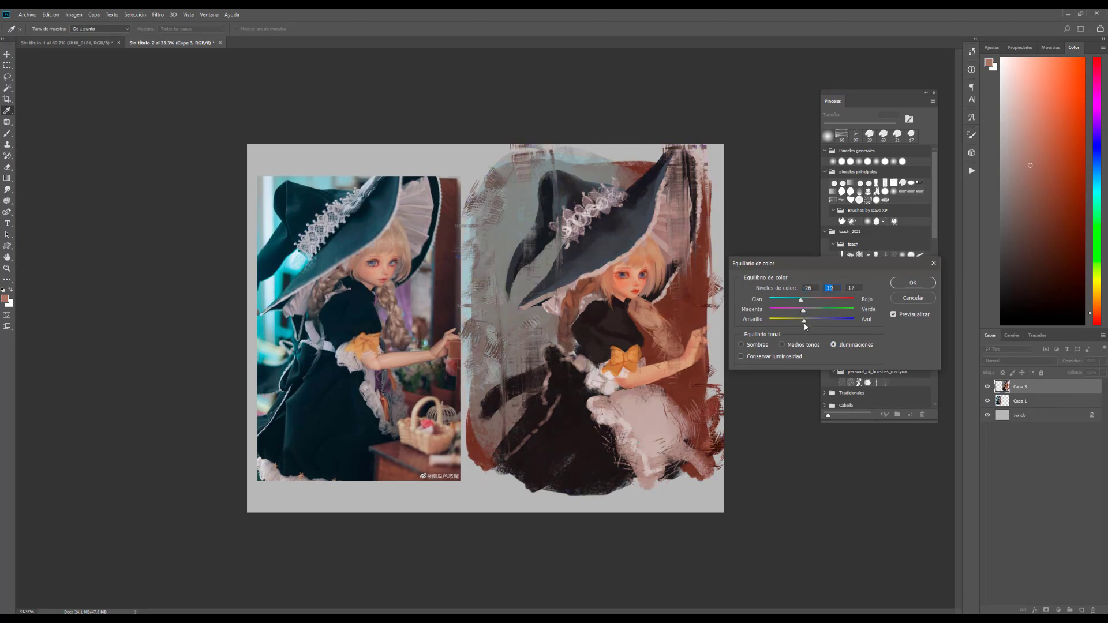
left_click(911, 299)
- Fine-tune the painting layer's tones with a further image adjustment
key("z")
left_click_drag(651, 296, 728, 228)
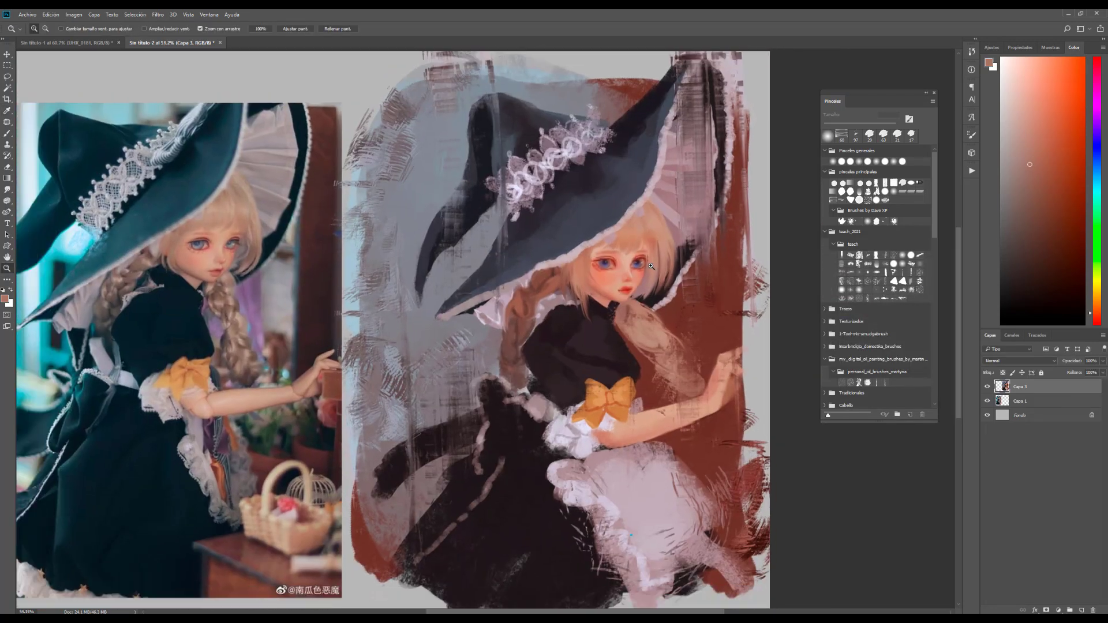
left_click(74, 14)
left_click(208, 40)
left_click_drag(826, 370, 824, 370)
left_click_drag(768, 370, 720, 374)
key("Return")
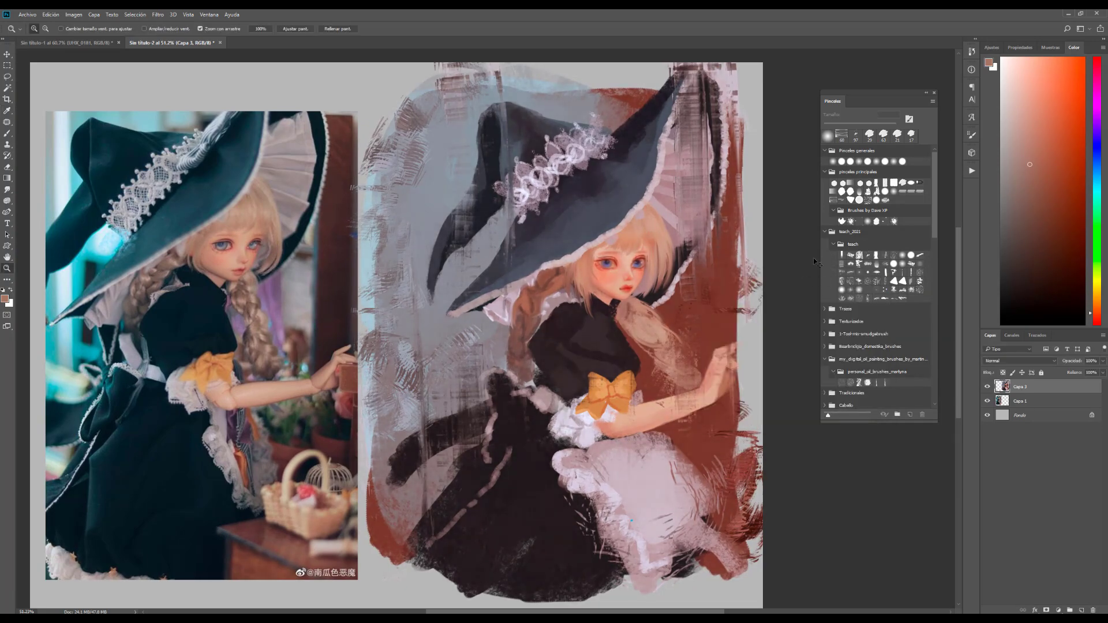
- Apply the Camera Raw filter to the painting layer with Texture +13 and adjusted detail
key("ctrl+shift+a")
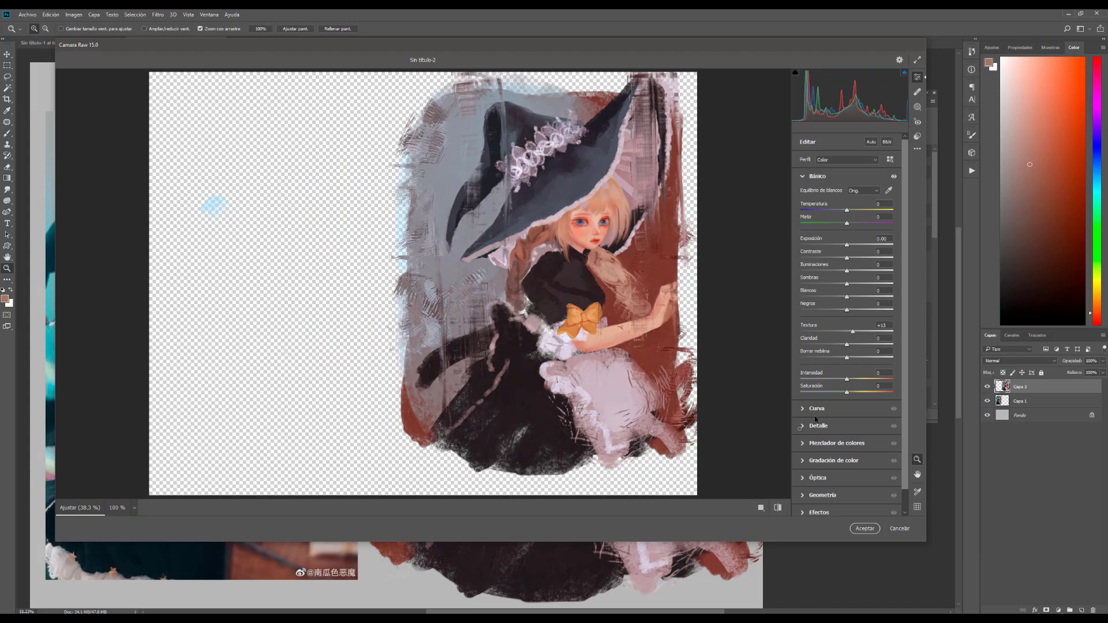
left_click(817, 425)
left_click(759, 260)
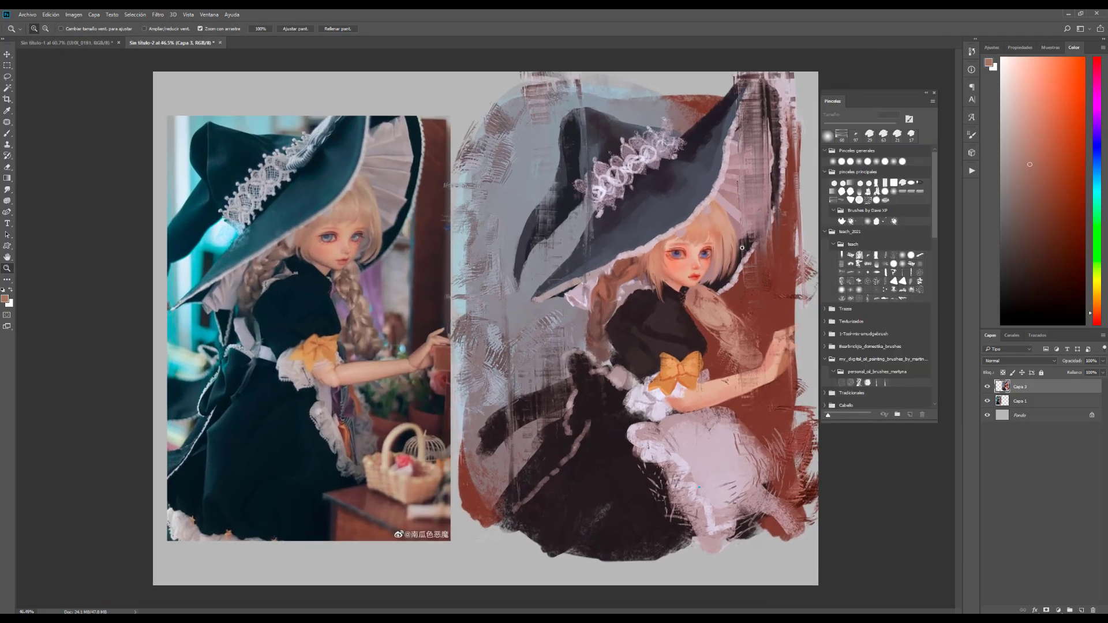
left_click_drag(743, 248, 788, 296)
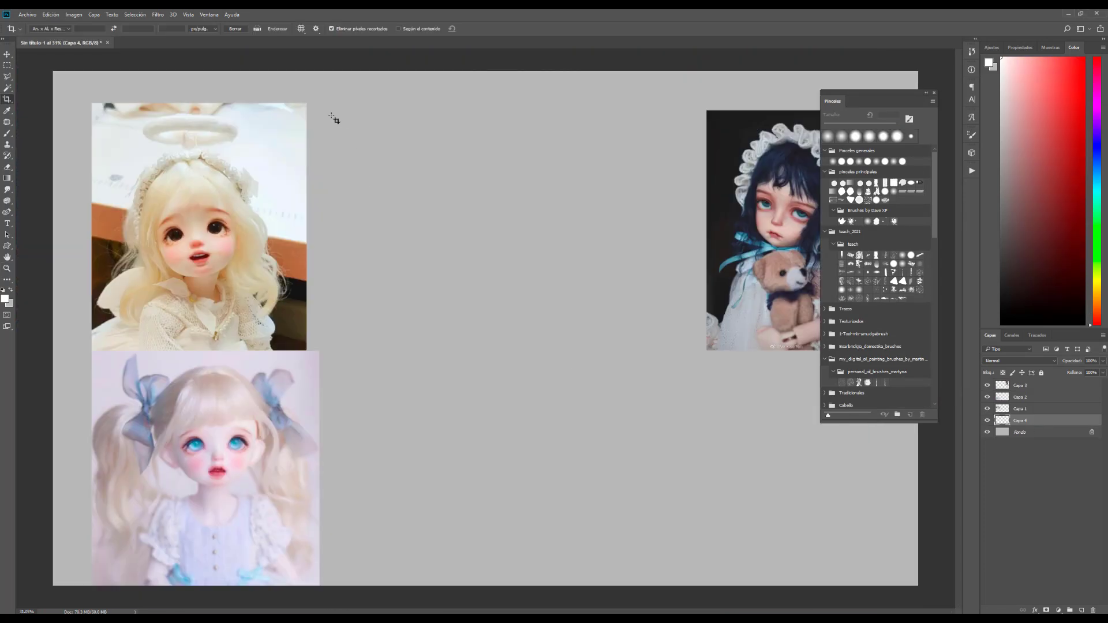
- In the doll-reference document, fill a tall rectangle between the photos with dark brown sampled from the reference
key("m")
left_click_drag(321, 110, 665, 546)
key("g")
left_click(111, 265, "alt")
key("alt+BackSpace")
- Cover the upper half of the brown rectangle with textured white using a very large brush
key("b")
key("x")
mouse_move(623, 173)
left_mouse_down()
mouse_move(439, 104)
mouse_move(358, 150)
left_mouse_up()
- Paint a slanted orange-brown band with a black band beneath it across the background
left_click(293, 257, "alt")
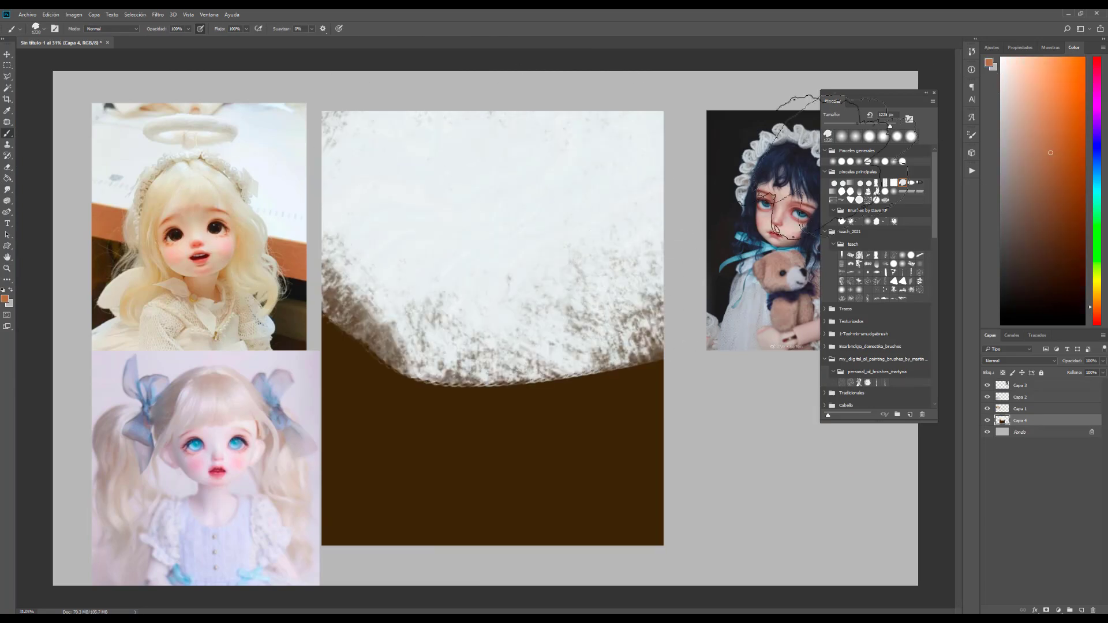
mouse_move(312, 277)
left_mouse_down()
mouse_move(673, 346)
mouse_move(667, 318)
mouse_move(323, 263)
left_mouse_up()
key("d")
mouse_move(323, 315)
left_mouse_down()
mouse_move(664, 399)
mouse_move(664, 370)
left_mouse_up()
left_click(520, 324, "alt")
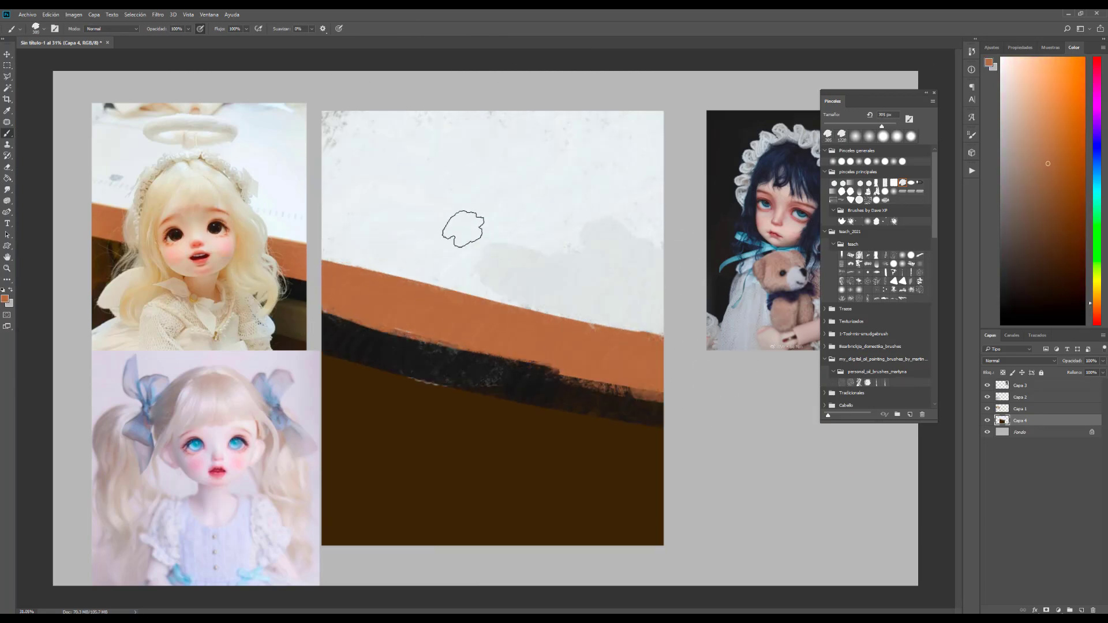
- Block in the tilted face as a flat rounded shape in a skin tone sampled from the reference
left_click(470, 247)
left_click(267, 239, "alt")
mouse_move(465, 254)
left_mouse_down()
mouse_move(444, 273)
mouse_move(495, 235)
mouse_move(512, 285)
mouse_move(537, 259)
left_mouse_up()
- Block in the golden hair over the crown, fringe and side of the face with a smaller brush
left_click(533, 306, "alt")
key("bracketleft")
key("bracketleft")
key("bracketleft")
key("bracketleft")
key("bracketleft")
key("bracketleft")
mouse_move(439, 231)
left_mouse_down()
mouse_move(458, 223)
mouse_move(450, 179)
mouse_move(551, 272)
left_mouse_up()
left_click_drag(404, 242, 407, 346)
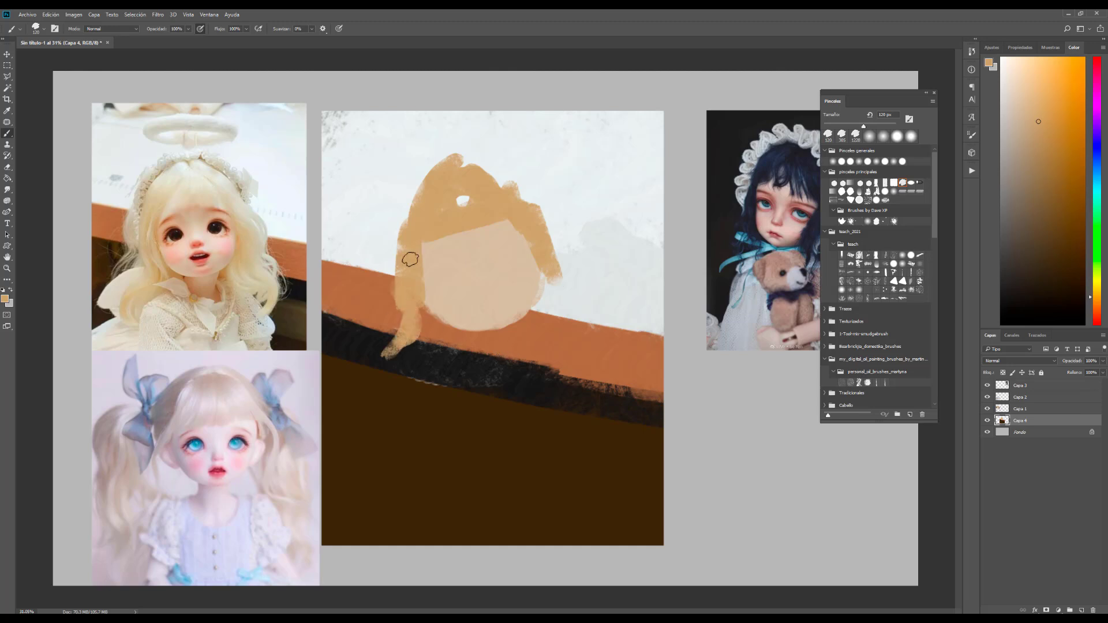
- Widen the hair on both sides of the face and extend it into trailing wavy locks
left_click_drag(398, 213, 393, 312)
left_click_drag(522, 191, 554, 289)
left_click_drag(404, 323, 384, 396)
left_click_drag(554, 294, 612, 353)
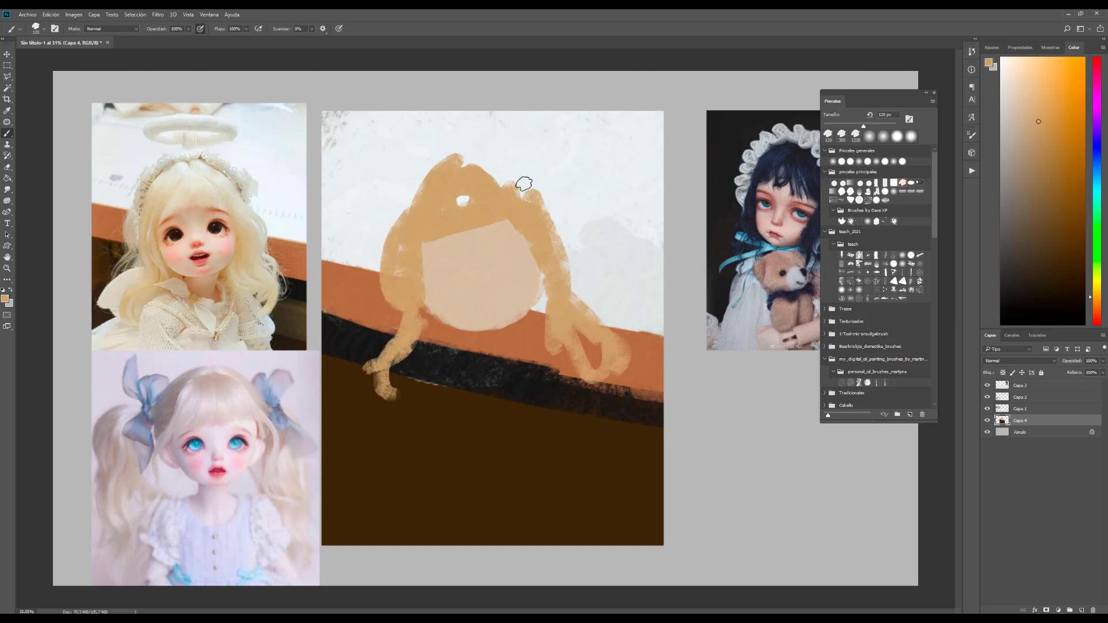
- Block in the neck below the chin and two brown oval eye shapes with sampled tones
left_click(211, 279, "alt")
left_click(174, 250, "alt")
key("bracketright")
mouse_move(451, 265)
left_mouse_down()
mouse_move(445, 277)
mouse_move(513, 252)
left_mouse_up()
- Mark the nose and mouth with a smaller brush in a coral tone sampled from the reference
key("bracketleft")
key("bracketleft")
key("bracketleft")
left_click(194, 266, "alt")
left_click_drag(483, 288, 486, 307)
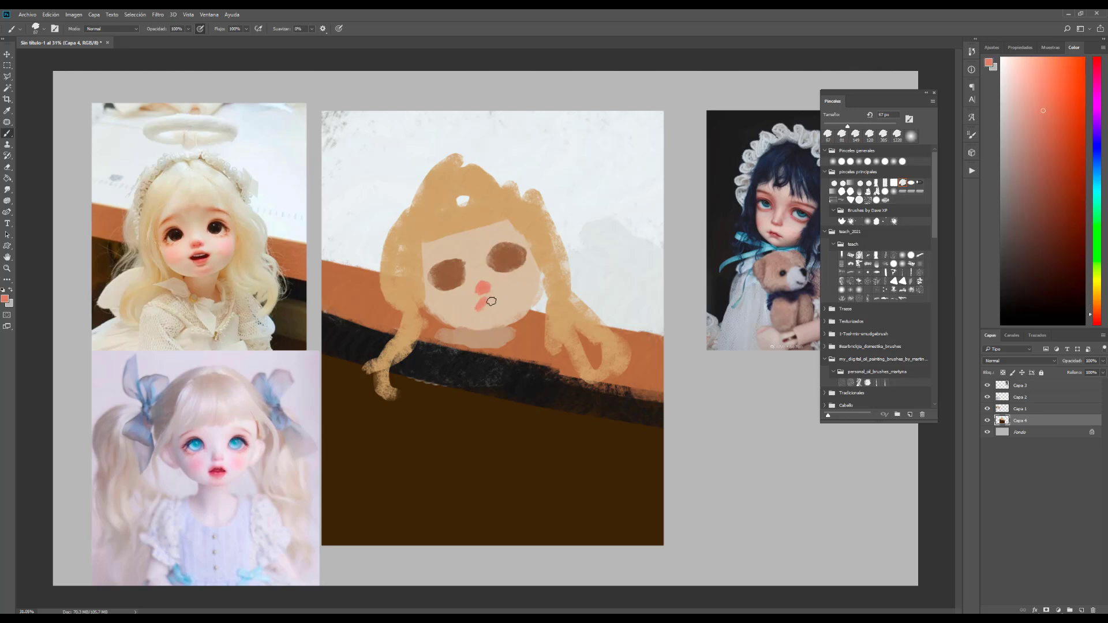
- Paint a pale cream fringe over the forehead with blonde tones sampled from the halo doll reference
left_click(168, 218, "alt")
mouse_move(444, 246)
left_mouse_down()
mouse_move(518, 235)
mouse_move(473, 231)
mouse_move(482, 191)
left_mouse_up()
left_click(206, 198, "alt")
mouse_move(469, 245)
left_mouse_down()
mouse_move(508, 216)
mouse_move(455, 198)
mouse_move(491, 182)
mouse_move(530, 183)
left_mouse_up()
left_click(175, 206, "alt")
- Add brown eyebrows and dark pupils with a much smaller brush and tones sampled from the reference
left_click(179, 296, "alt")
key("bracketleft")
key("bracketleft")
key("bracketleft")
key("bracketleft")
left_click(171, 245, "alt")
mouse_move(456, 270)
left_mouse_down()
mouse_move(445, 263)
mouse_move(500, 259)
left_mouse_up()
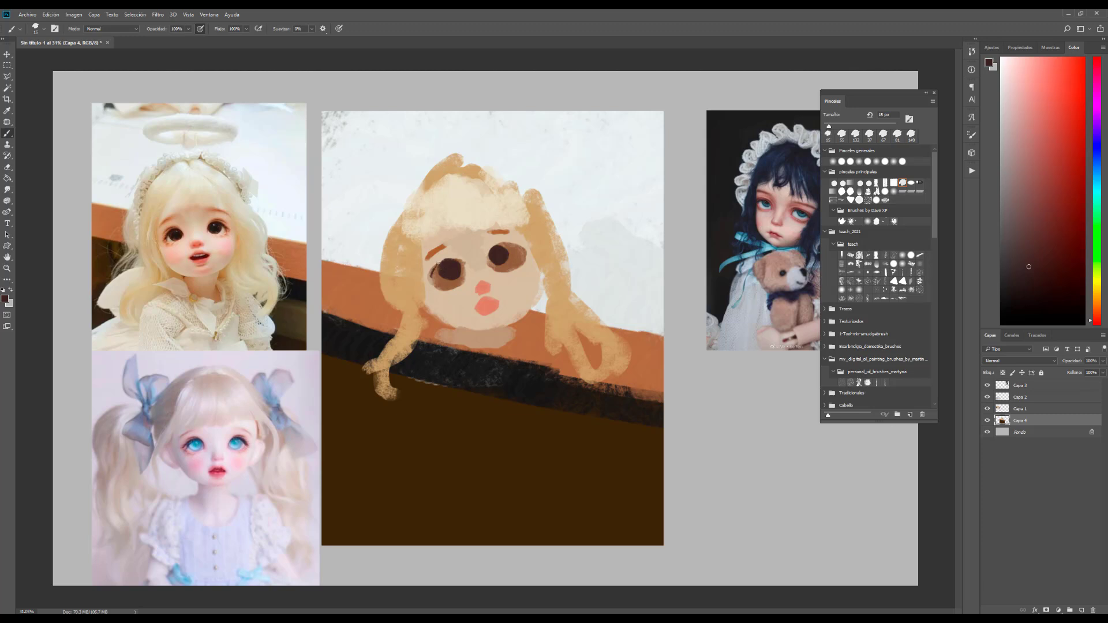
left_click_drag(830, 125, 873, 125)
left_click_drag(540, 140, 612, 256)
key("ctrl+z")
key("ctrl+shift+z")
key("ctrl+z")
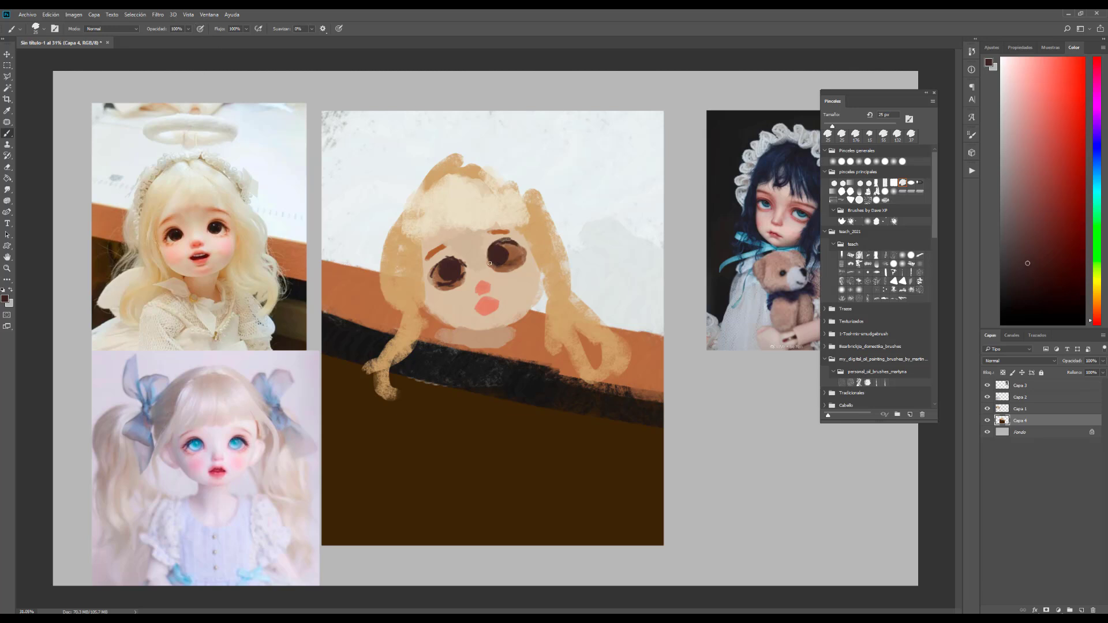
- Dab pink blush on both cheeks with a tone sampled from the halo doll reference
left_click(235, 244, "alt")
left_click(449, 303)
left_click(523, 282)
- Draw a red speech bubble beside the head and hand-letter "No tengo Forma" inside it
left_click_drag(556, 211, 571, 199)
mouse_move(575, 193)
left_mouse_down()
mouse_move(579, 213)
mouse_move(606, 190)
left_mouse_up()
left_click_drag(610, 183, 617, 180)
mouse_move(545, 196)
left_mouse_down()
mouse_move(641, 202)
mouse_move(545, 182)
mouse_move(626, 141)
mouse_move(638, 167)
left_mouse_up()
key("ctrl+alt+z")
key("ctrl+alt+z")
key("ctrl+alt+z")
key("ctrl+alt+z")
key("ctrl+alt+z")
key("ctrl+alt+z")
left_click_drag(548, 218, 539, 234)
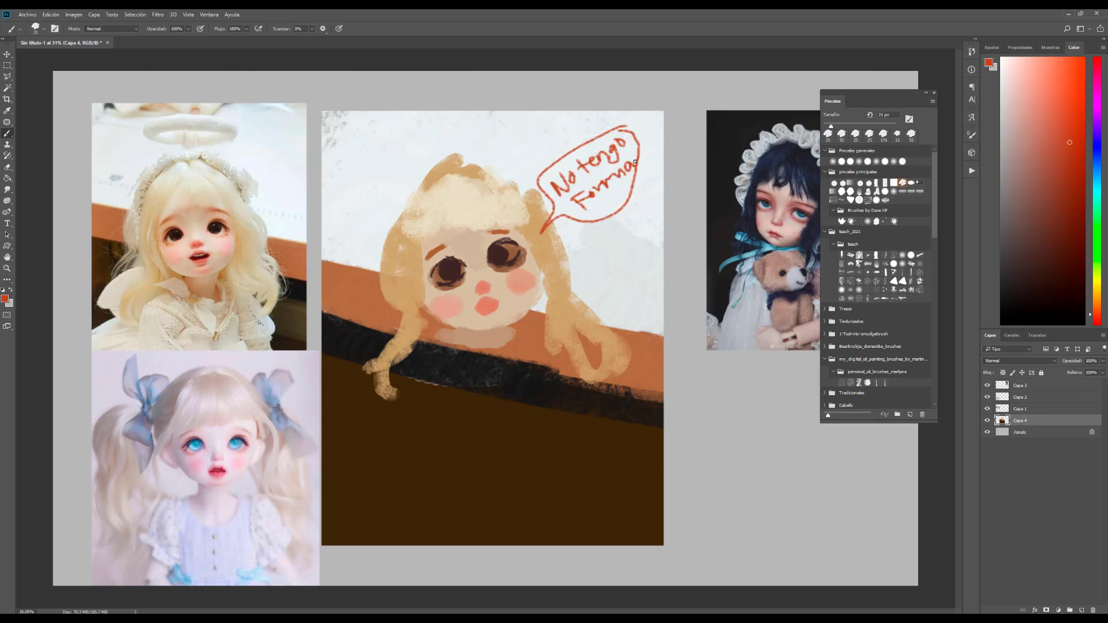
- Paint over both hard eyebrows with soft skin tones sampled from the face
scroll(651, 188, "up", 2)
left_click(486, 247, "alt")
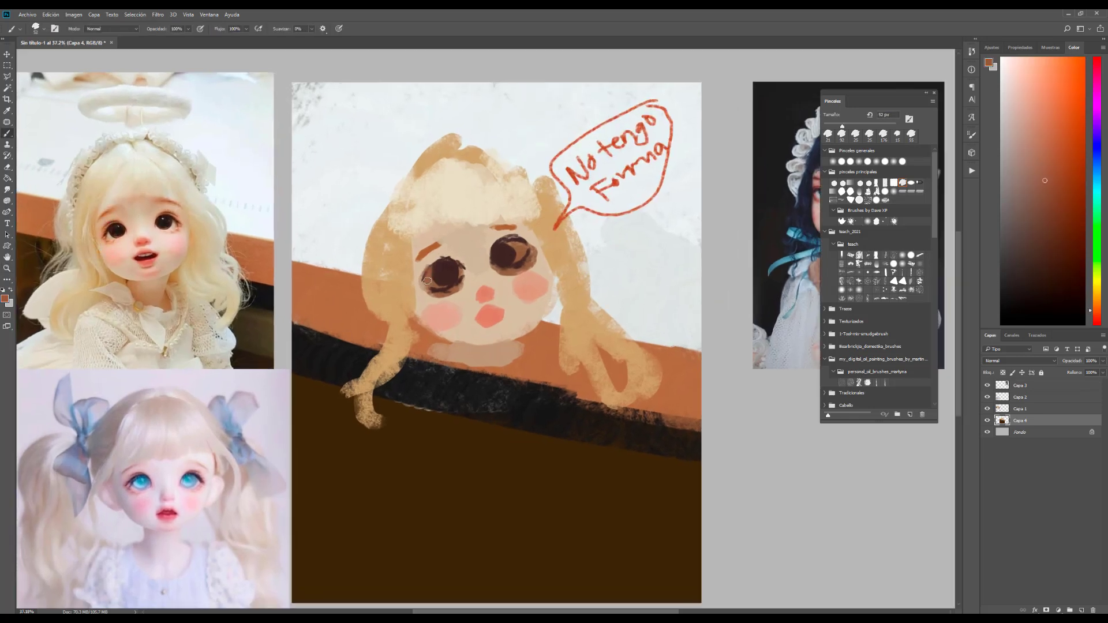
left_click_drag(491, 230, 516, 227)
left_click_drag(418, 253, 441, 245)
left_click(453, 254, "alt")
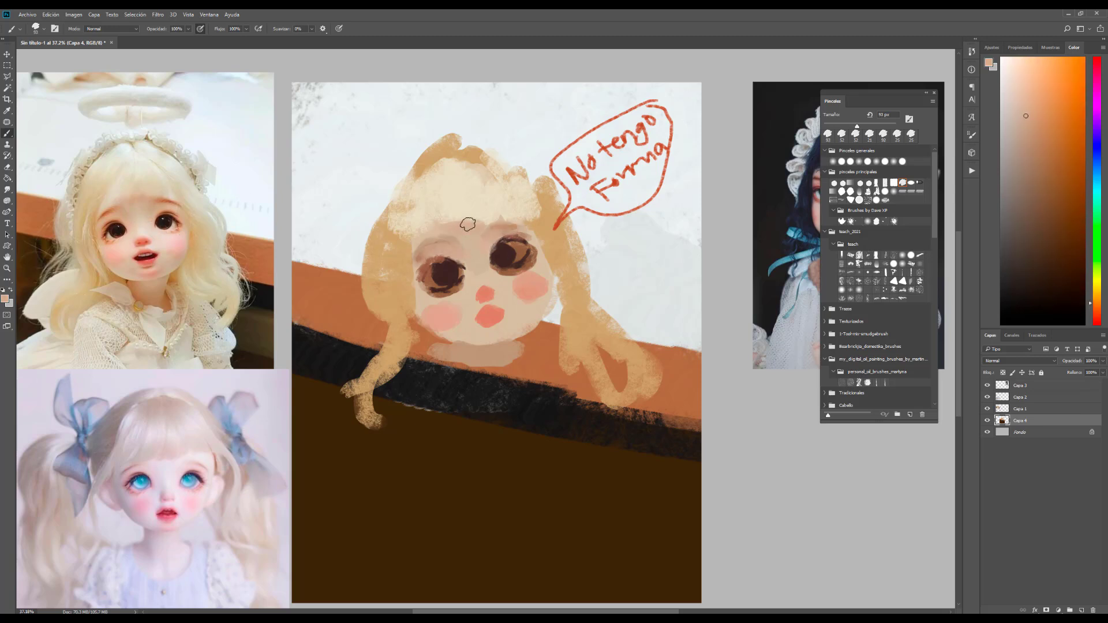
- Reshape the small nose with skin and coral tones sampled from the face and the reference
left_click(519, 279, "alt")
key("bracketleft")
key("bracketleft")
key("bracketleft")
key("bracketleft")
key("bracketleft")
left_click(142, 267, "alt")
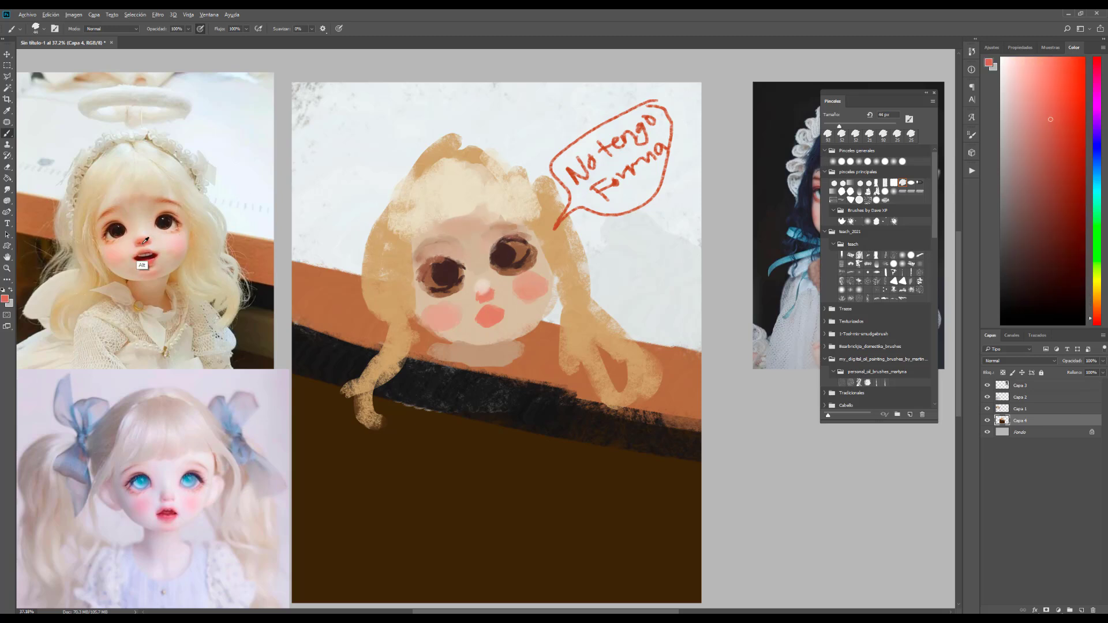
left_click(484, 283, "alt")
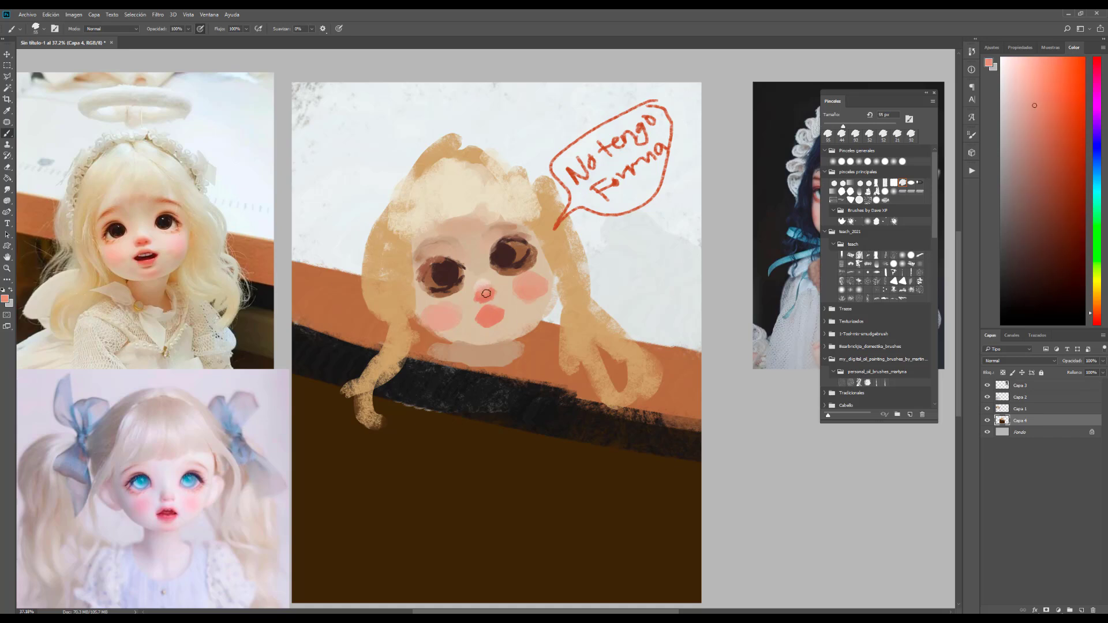
key("bracketright")
key("bracketright")
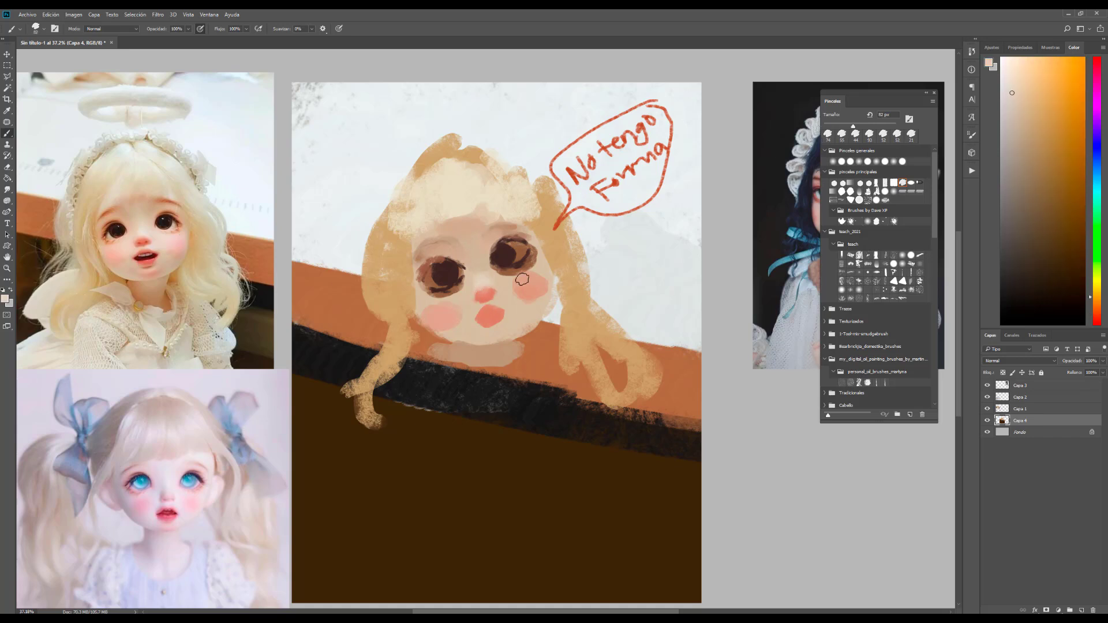
- Shade the eye rims in orange-brown and repaint both irises with dark tones sampled from the reference
left_click(109, 263, "alt")
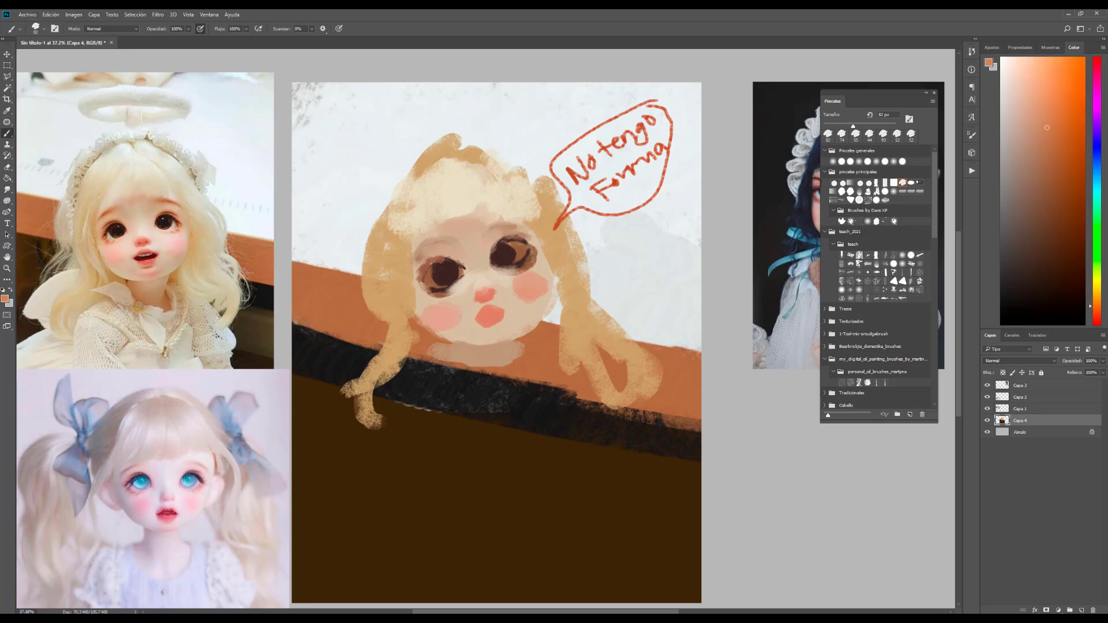
mouse_move(428, 293)
left_mouse_down()
mouse_move(450, 288)
mouse_move(445, 259)
mouse_move(440, 285)
mouse_move(456, 274)
left_mouse_up()
left_click(117, 234, "alt")
left_click_drag(517, 247, 514, 258)
left_click(508, 255, "alt")
left_click_drag(436, 260, 438, 274)
left_click(115, 243, "alt")
left_click(164, 221, "alt")
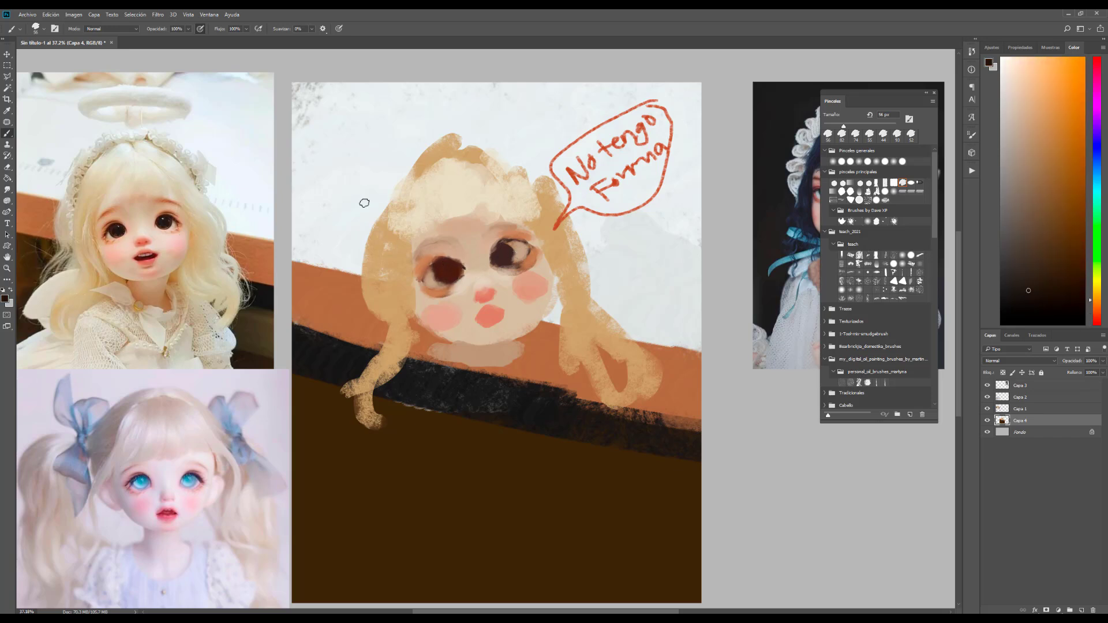
- Round and darken the iris of the portrait's left-hand eye with a smaller brush and sampled dark browns
left_click(459, 276, "alt")
key("bracketleft")
key("bracketleft")
left_click(115, 246, "alt")
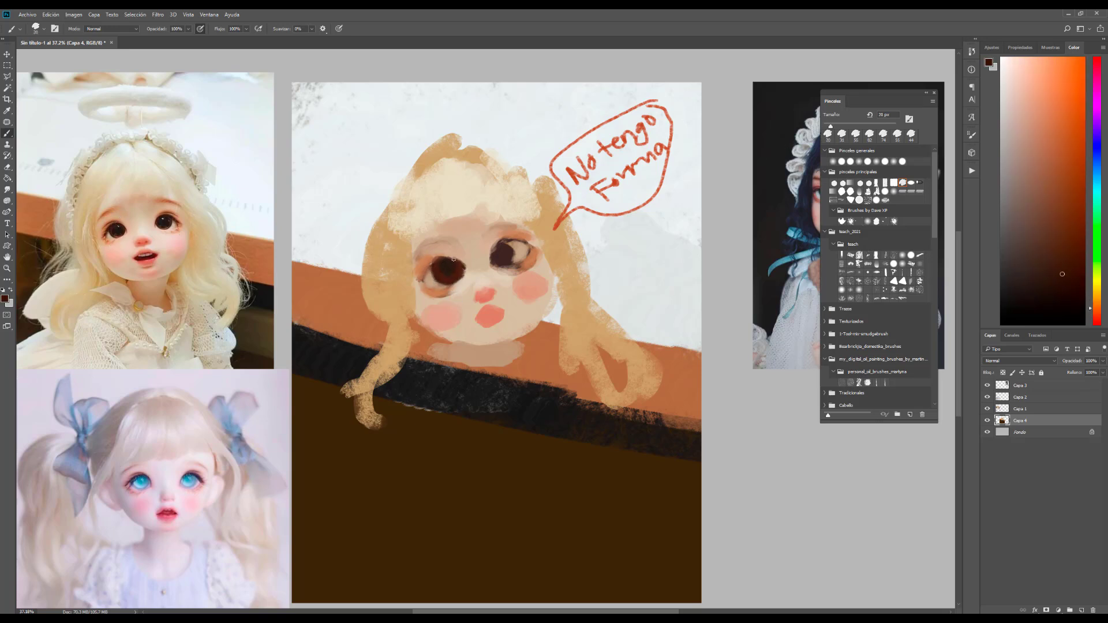
left_click_drag(442, 265, 433, 263)
left_click(435, 262, "alt")
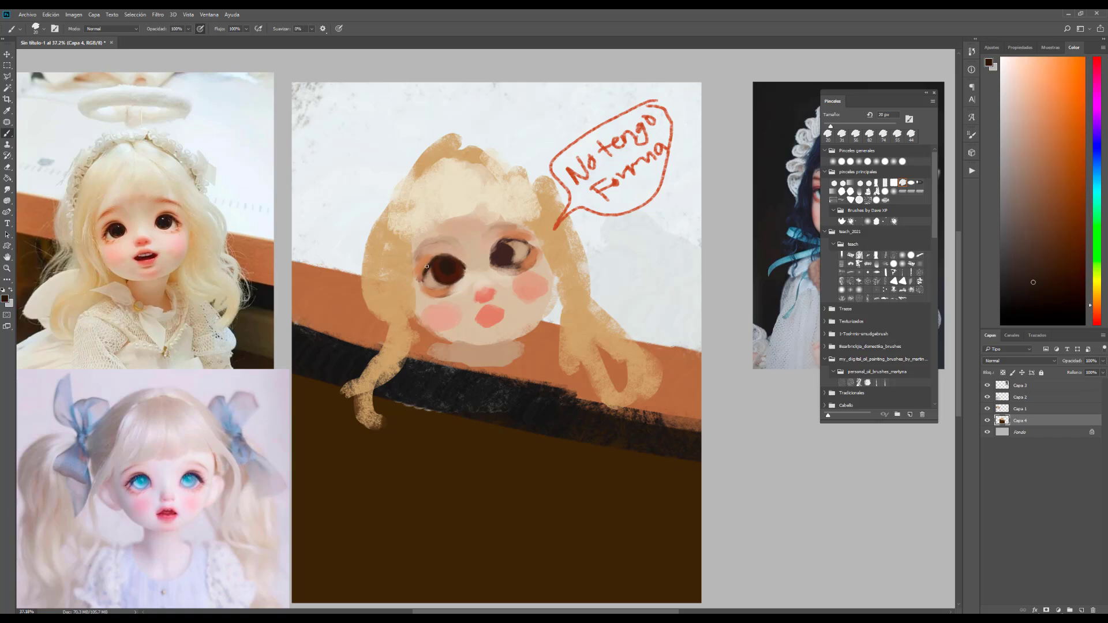
- Define the left-hand eye's upper lash line with a fine brush and sampled dark reddish brown
left_click(429, 255, "alt")
left_click(434, 264, "alt")
left_click(113, 242, "alt")
left_click_drag(842, 125, 829, 126)
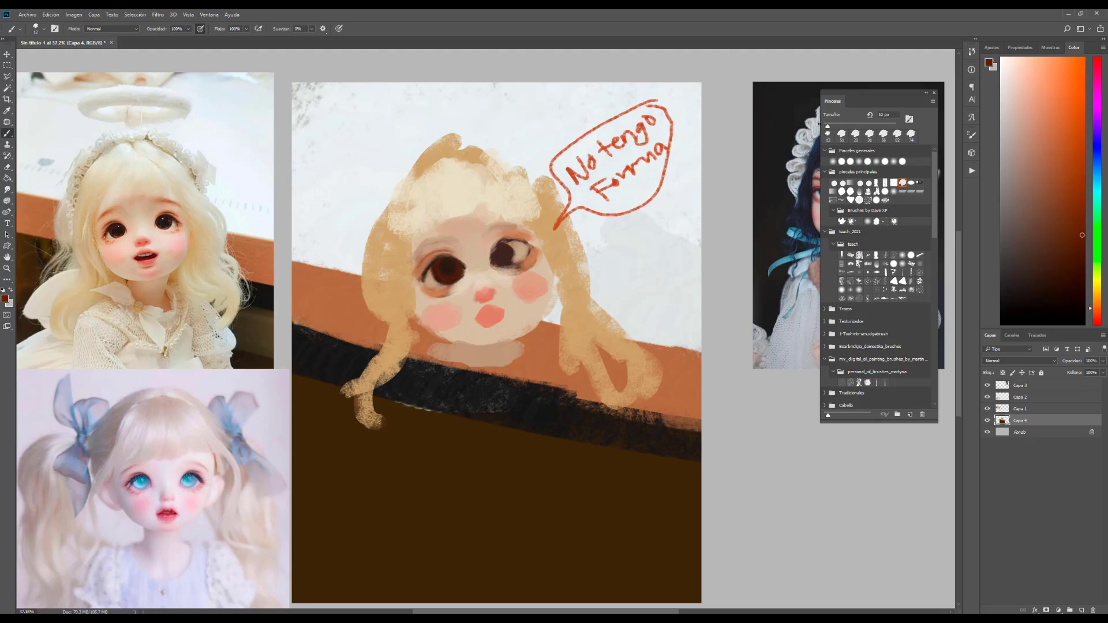
- Soften the skin above the left-hand eye with a larger brush and sampled skin tones
left_click(102, 245, "alt")
key("bracketright")
key("bracketright")
key("bracketright")
key("bracketright")
key("bracketright")
left_click(429, 245, "alt")
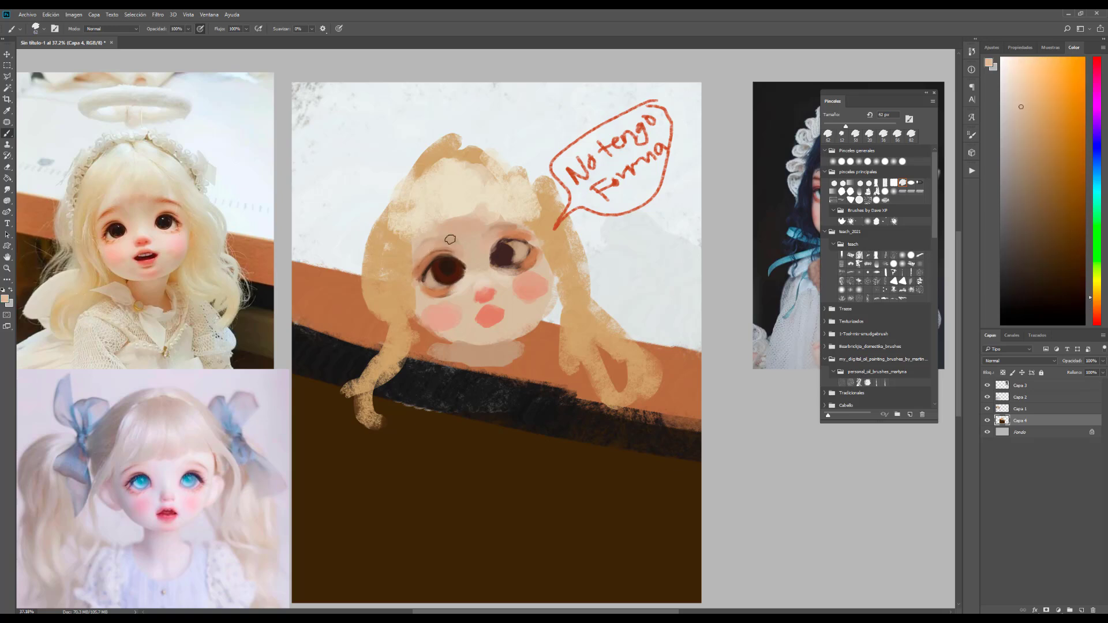
- Paint a soft brown eyebrow arching over the left-hand eye with a tone sampled from the reference
left_click(109, 235, "alt")
key("bracketleft")
key("bracketleft")
key("bracketleft")
left_click_drag(436, 233, 442, 232)
left_click(445, 260, "alt")
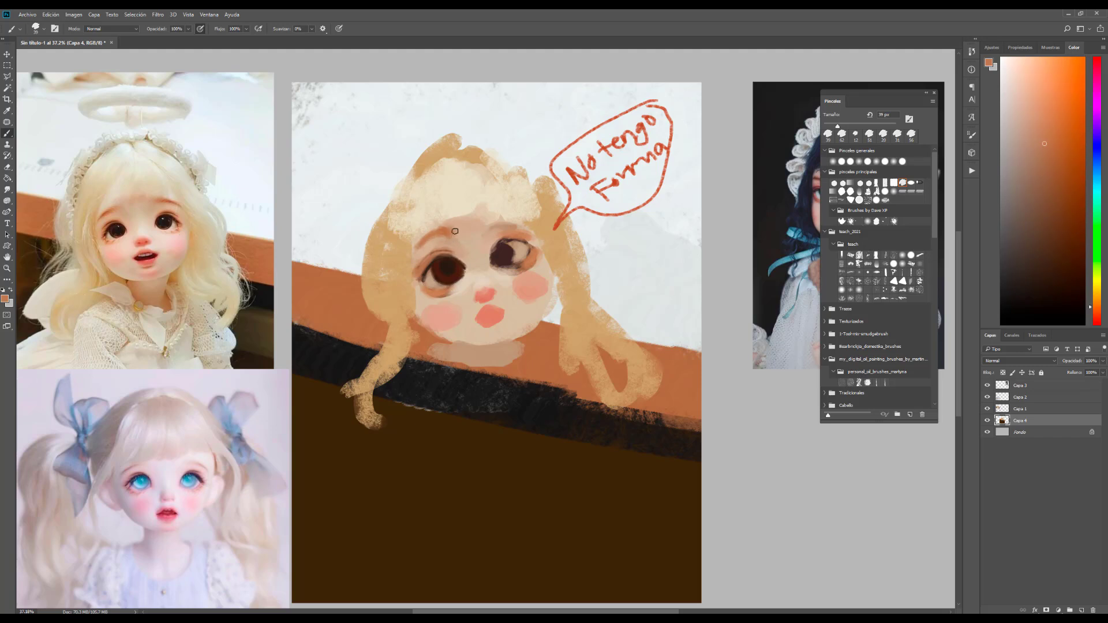
key("bracketright")
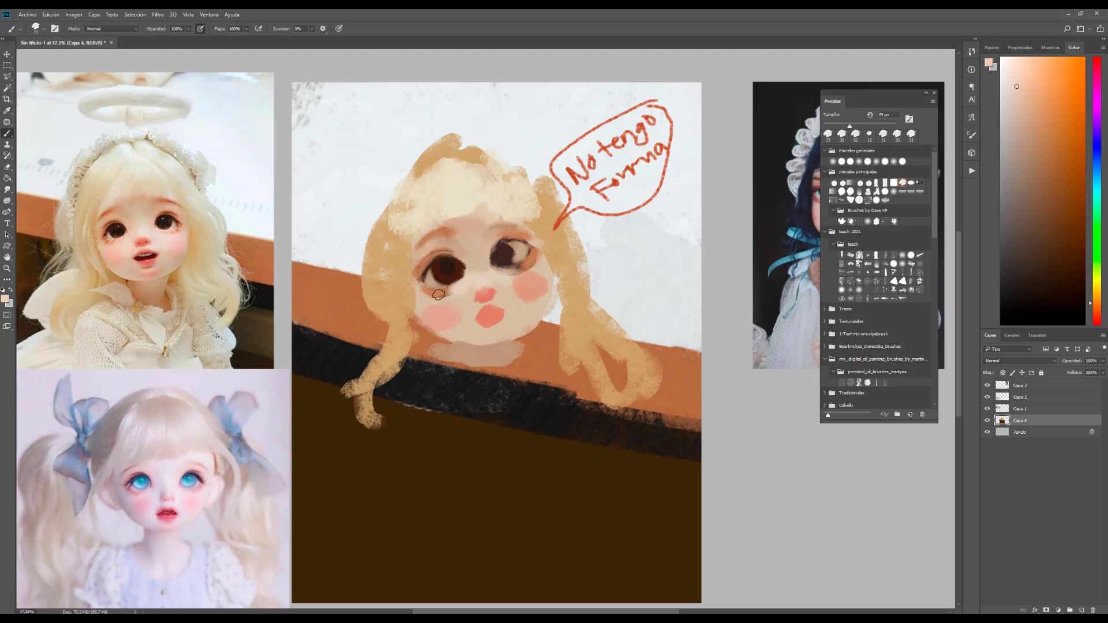
- Refine the left-hand eye's outer lashes, iris edge and lower lid with sampled dark and skin tones
left_click(447, 254, "alt")
left_click(458, 262, "alt")
left_click(146, 240, "alt")
left_click(433, 261, "alt")
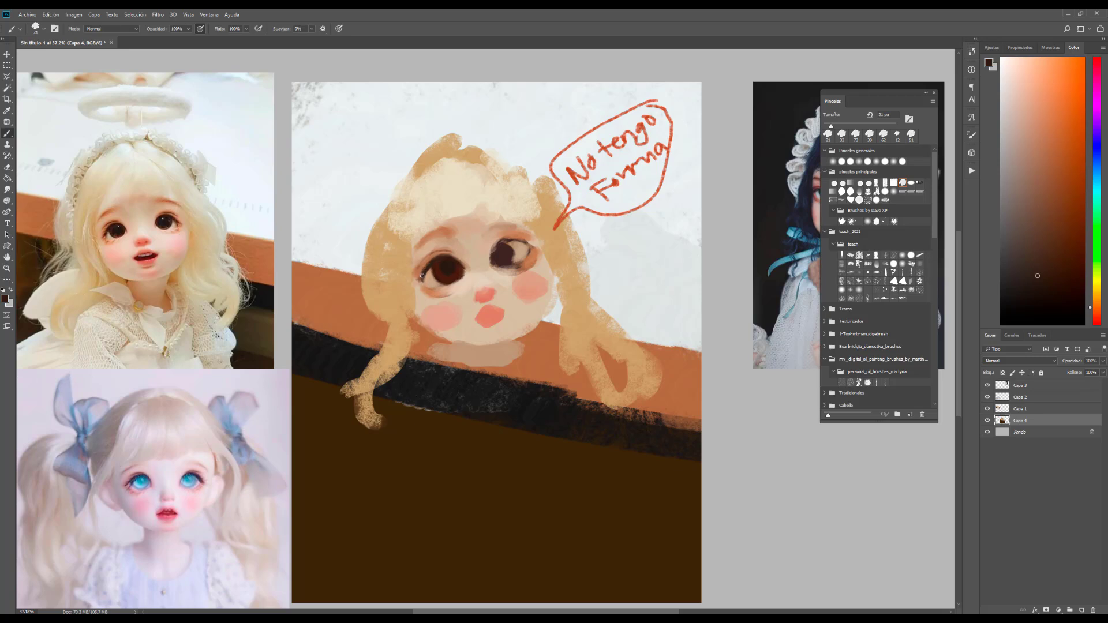
left_click(443, 282, "alt")
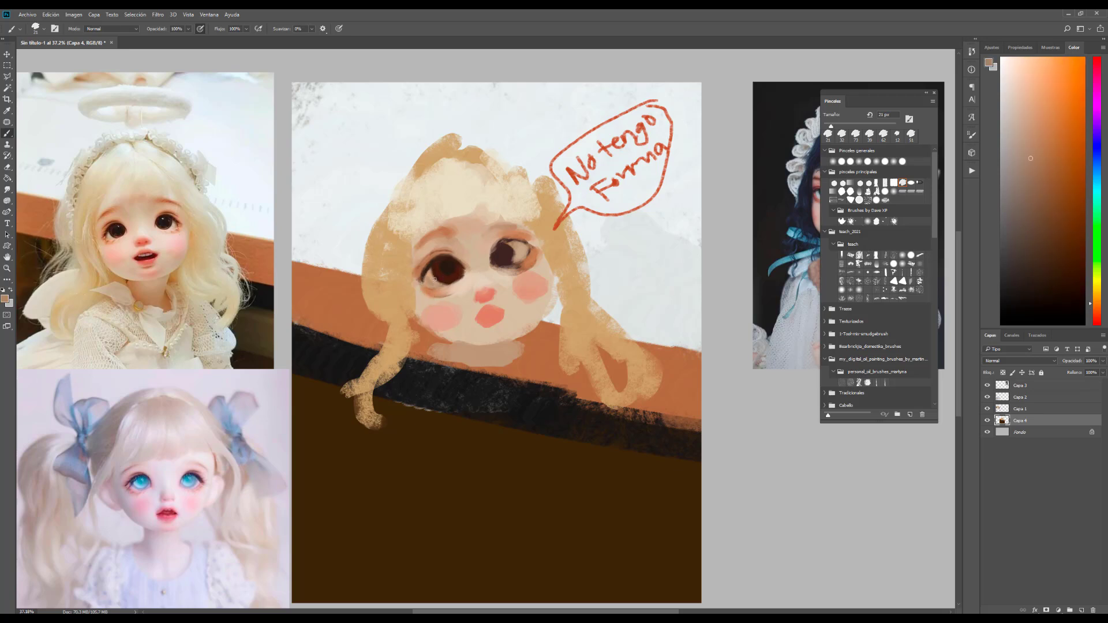
left_click(457, 277, "alt")
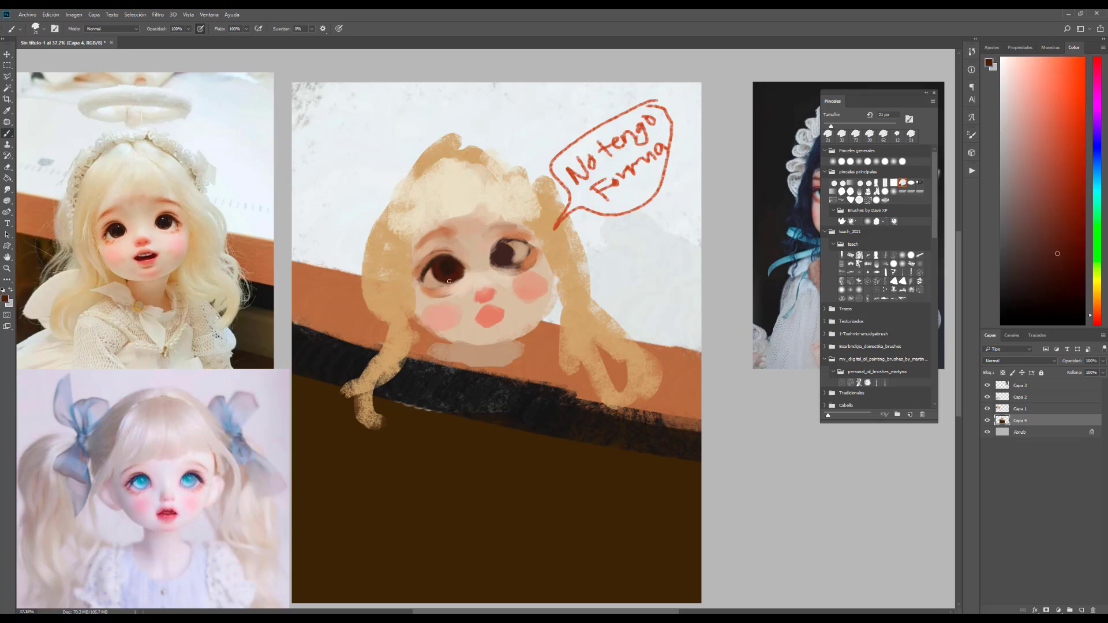
left_click(468, 259, "alt")
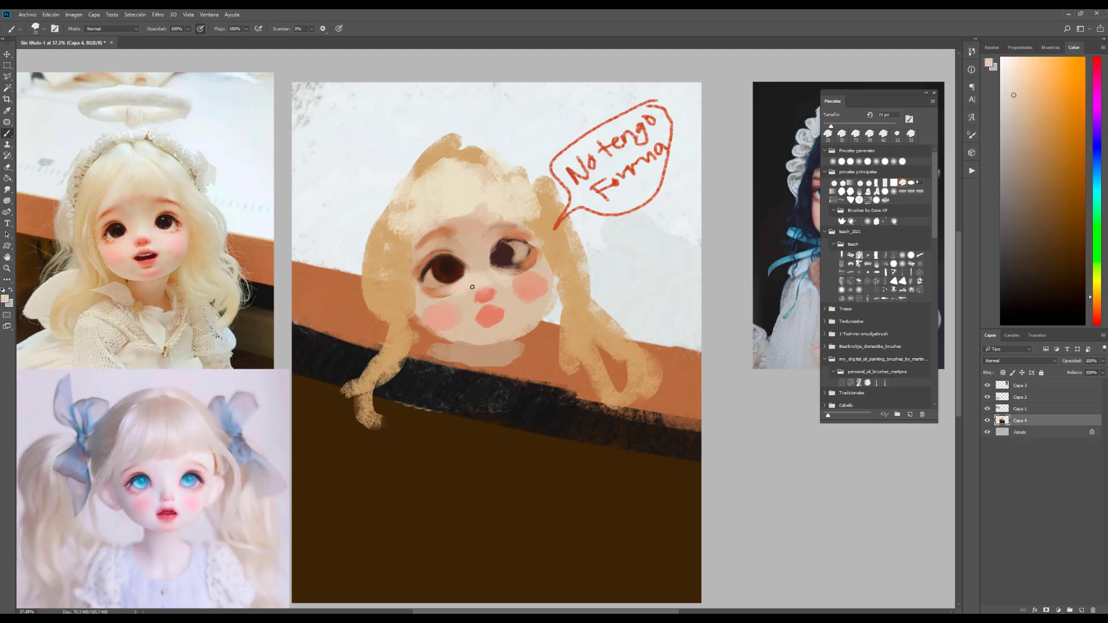
left_click(450, 289, "alt")
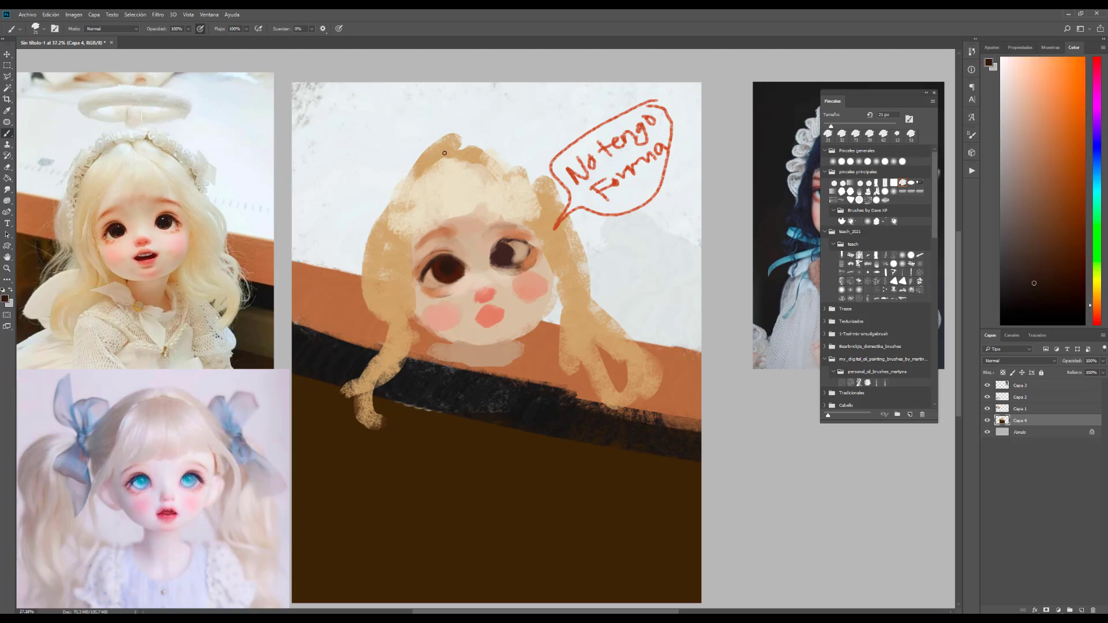
left_click(437, 290, "alt")
- Enlarge the blush on the left-hand cheek and smooth the jaw and chin with sampled skin tone
left_click(445, 312, "alt")
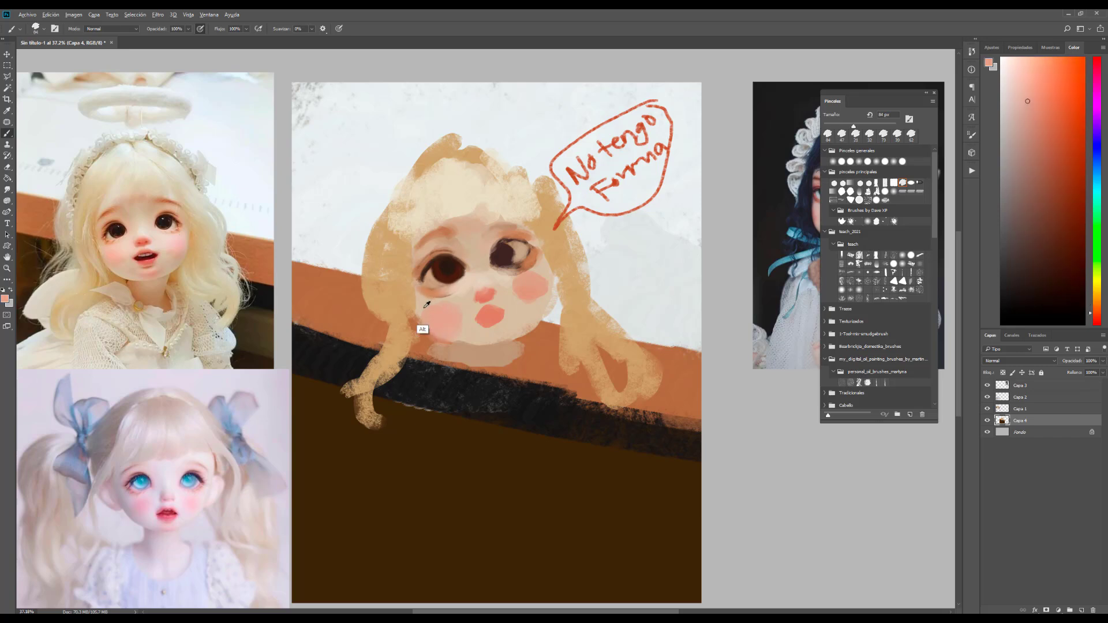
left_click(437, 306, "alt")
left_click(453, 345, "alt")
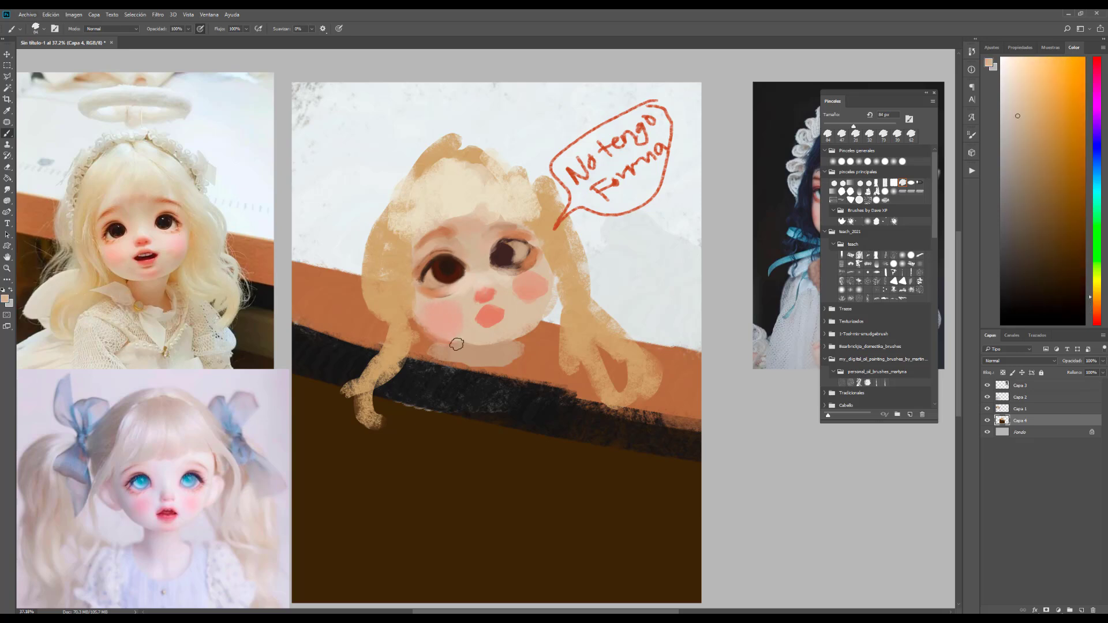
left_click_drag(450, 346, 505, 329)
left_click(449, 333, "alt")
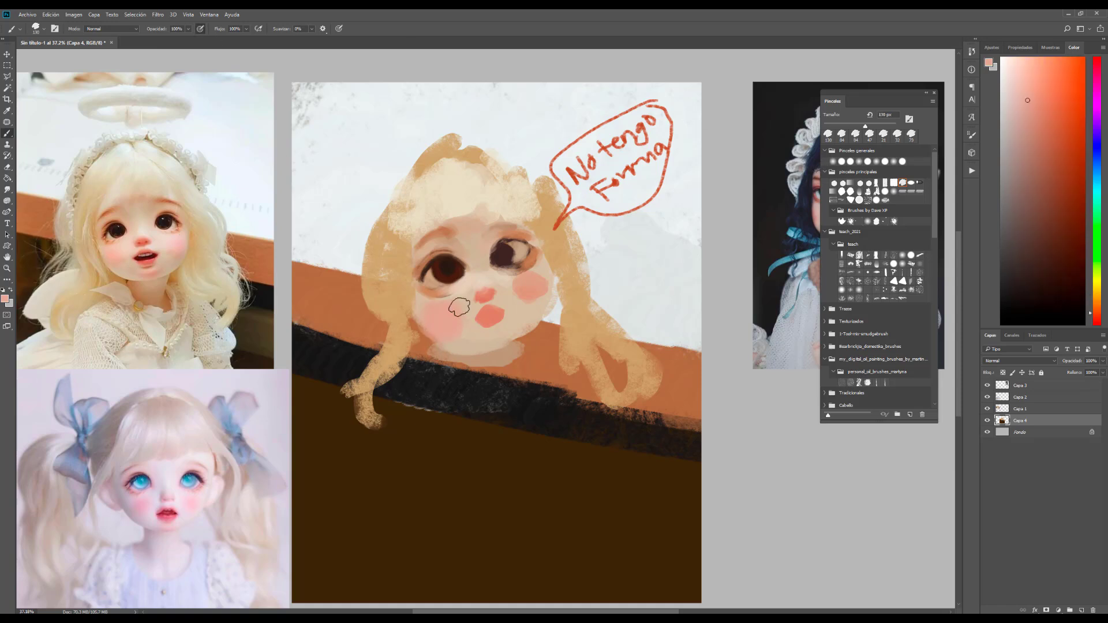
- Lasso the finished left-hand eye, copy it to a new layer and duplicate that layer
left_click(7, 77)
mouse_move(471, 297)
left_mouse_down()
mouse_move(419, 231)
mouse_move(479, 289)
left_mouse_up()
key("ctrl+j")
key("v")
key("ctrl+j")
- Flip the duplicated eye horizontally, place it over the right-hand eye at the head's tilt and warp it to fit
key("ctrl+t")
right_click(462, 298)
left_click(503, 397)
left_click_drag(439, 277, 521, 252)
left_click_drag(568, 191, 605, 215)
right_click(540, 259)
left_click(575, 329)
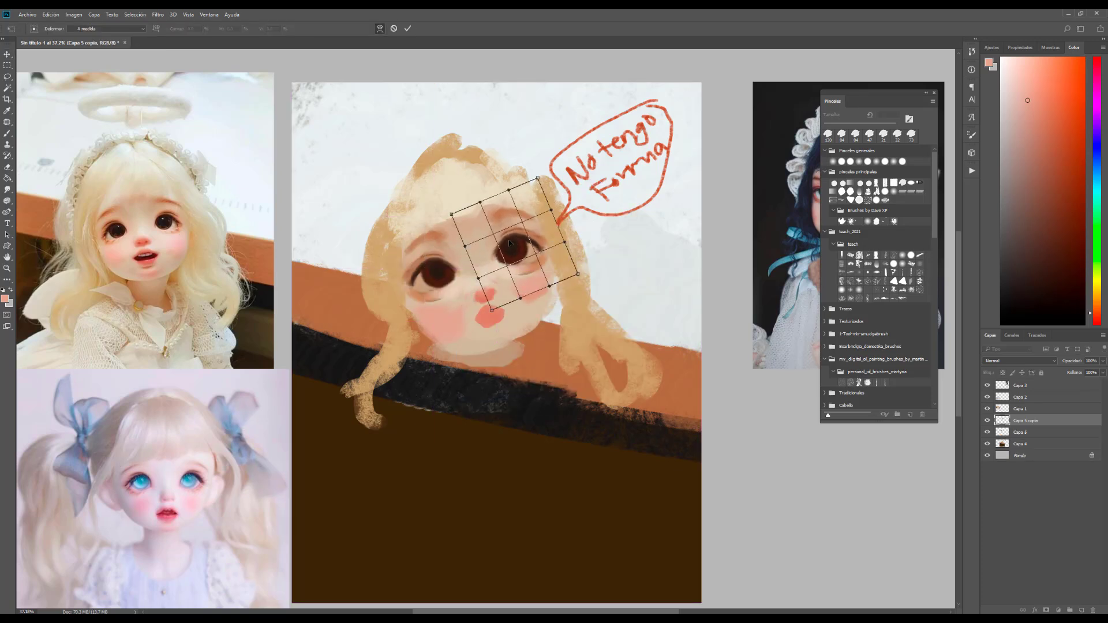
key("Return")
key("ctrl+t")
left_click_drag(547, 249, 540, 247)
key("Return")
- Adjust the left-hand eye layer with Free Transform and merge both eye layers into Capa 4
key("alt+bracketleft")
key("ctrl+t")
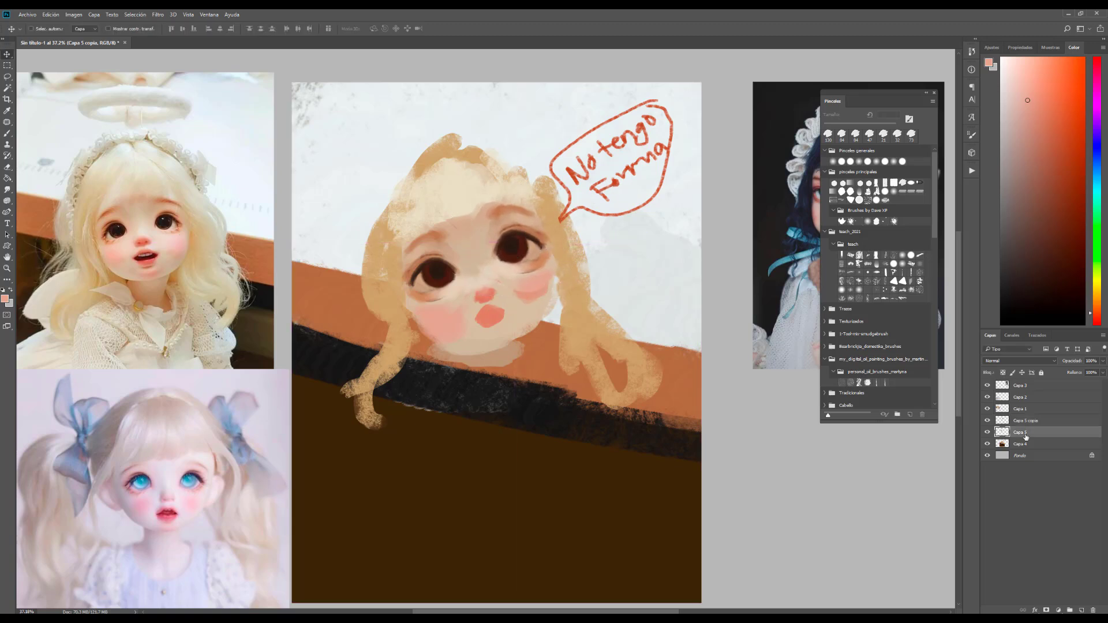
left_click_drag(563, 210, 508, 199)
key("Return")
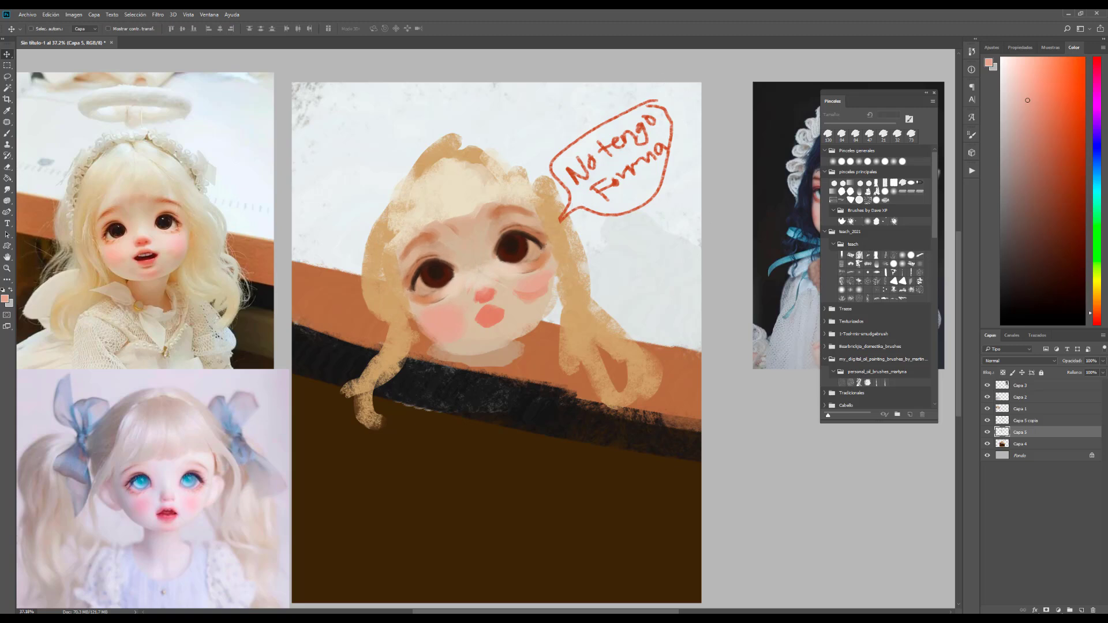
key("ctrl+e")
key("ctrl+e")
key("b")
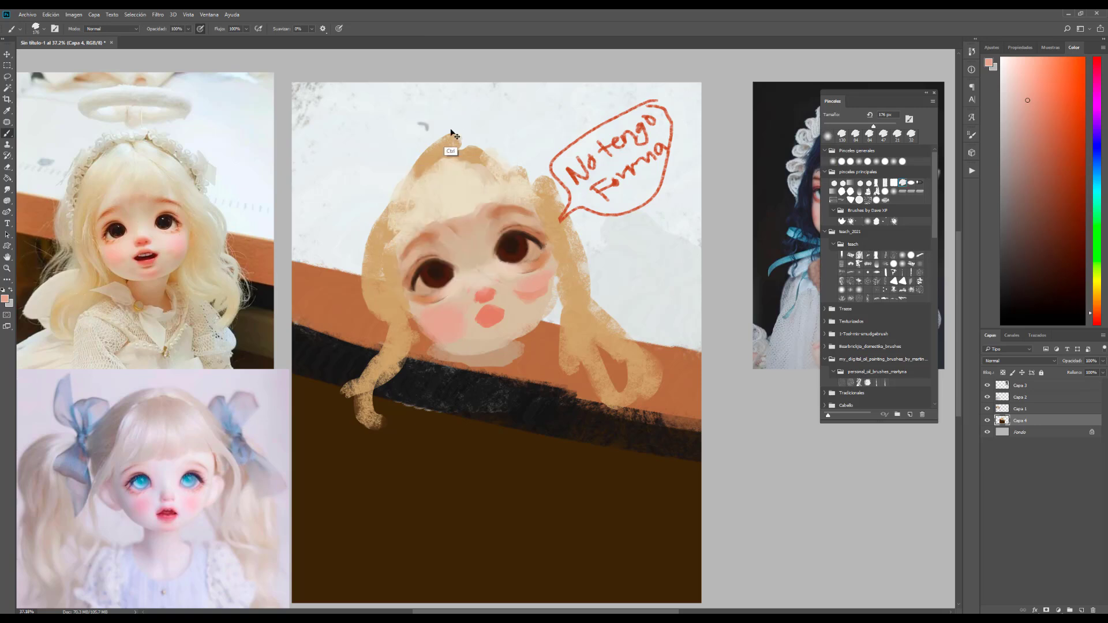
- Paint sampled skin tone across the forehead between the eyebrows and the fringe
left_click_drag(461, 180, 483, 168)
right_click(466, 162)
double_click(495, 224)
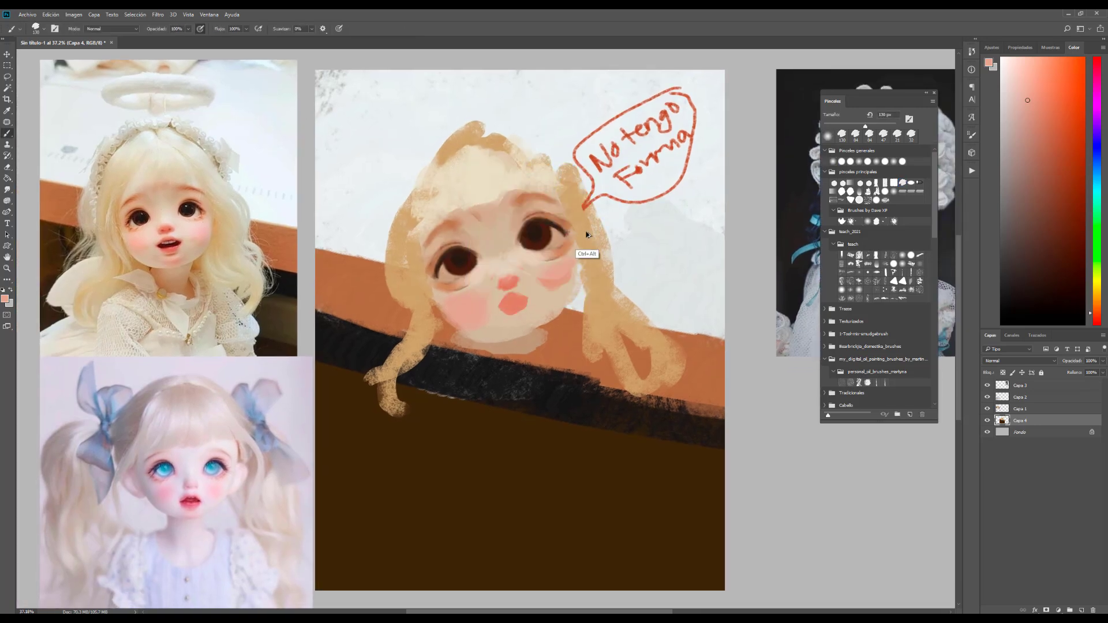
right_click(520, 131)
left_click(525, 86)
key("alt")
left_click_drag(506, 261, 479, 199)
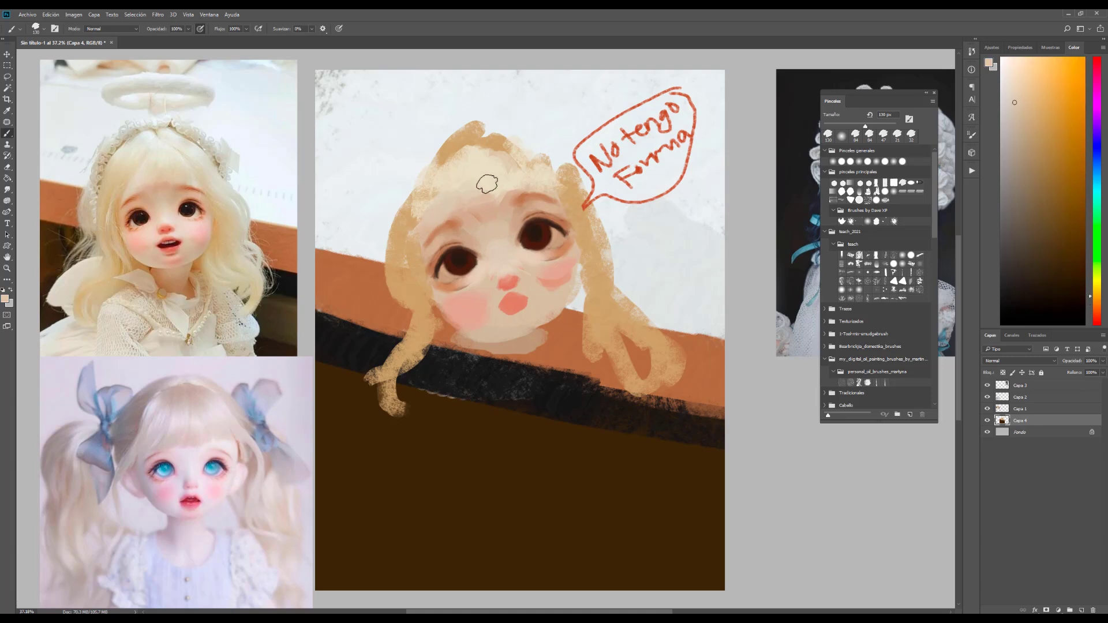
- Widen the pink blush on the right-hand cheek and touch up the face edge with a sampled pale tone
left_click(589, 266, "alt")
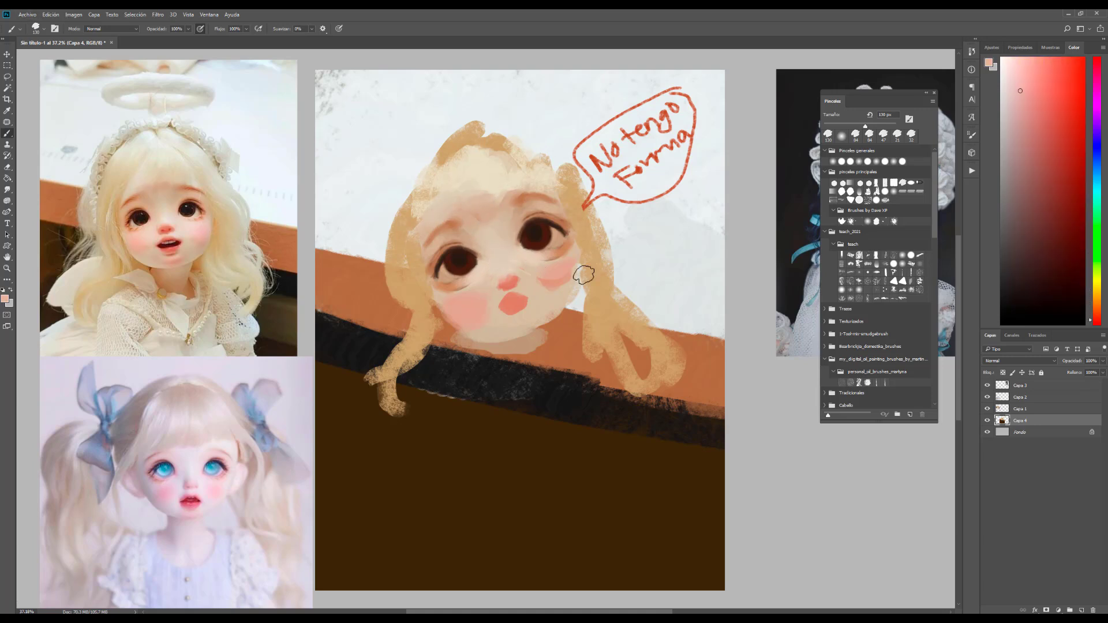
left_click(621, 204, "alt")
key("r")
left_click_drag(524, 225, 554, 231)
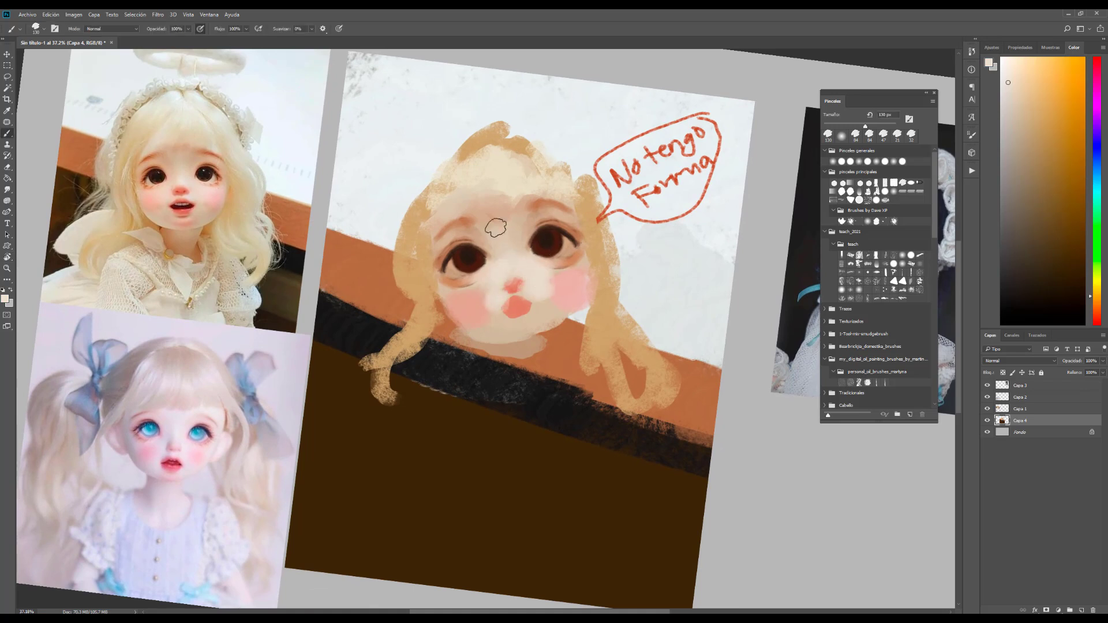
- Blend the cheek blush into the jaw and chin with a larger Mixer Brush and sampled skin tones
key("shift+b")
left_click(586, 257, "alt")
key("bracketright")
key("bracketright")
key("bracketright")
left_click(517, 283, "alt")
left_click(573, 279, "alt")
left_click(477, 334, "alt")
left_click(507, 325, "alt")
left_click(542, 315, "alt")
- Blend the skin around the nose and below the eyes, reducing the Mixer Brush for the smaller areas
left_click(491, 296, "alt")
left_click(485, 303, "alt")
left_click(556, 284, "alt")
left_click(547, 272, "alt")
key("bracketleft")
key("bracketleft")
key("bracketleft")
left_click(441, 290, "alt")
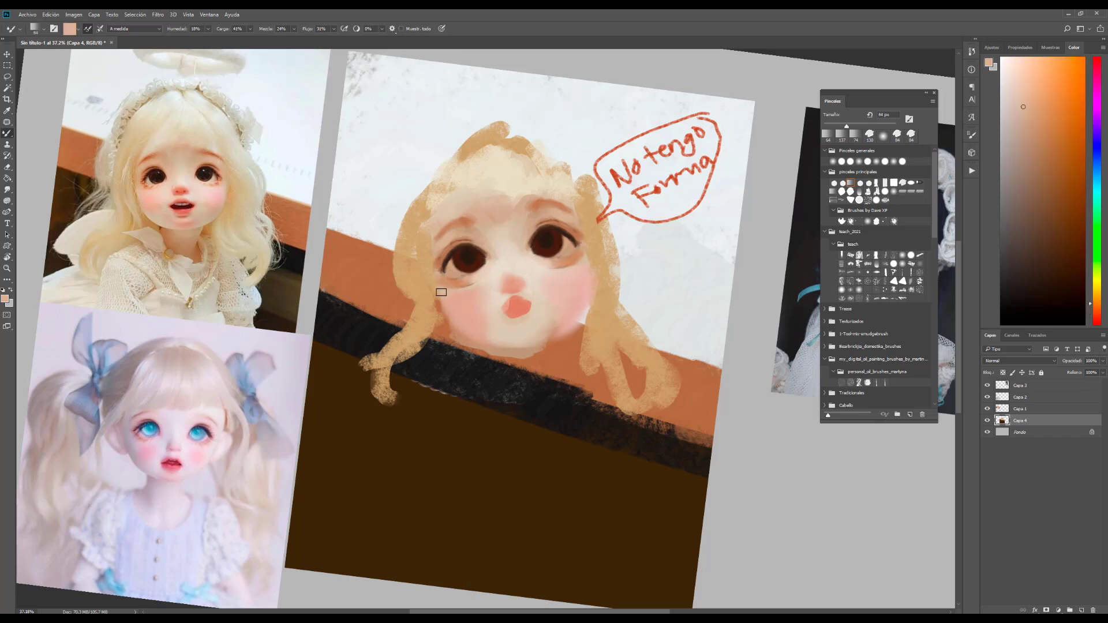
- Paint over the old mouth with a larger Mixer Brush and skin tones sampled from around it
key("bracketright")
key("bracketright")
key("bracketright")
key("bracketright")
left_click(523, 308, "alt")
left_click(508, 311, "alt")
left_click(549, 290, "alt")
left_click(492, 309, "alt")
- Pick a warmer coral pink and add blush to the cheeks, nose and chin, adjusting the brush size
left_click_drag(1099, 85, 1099, 58)
left_click(1042, 96)
key("bracketright")
key("bracketright")
key("bracketright")
key("bracketleft")
key("bracketleft")
left_click_drag(511, 337, 531, 346)
key("bracketleft")
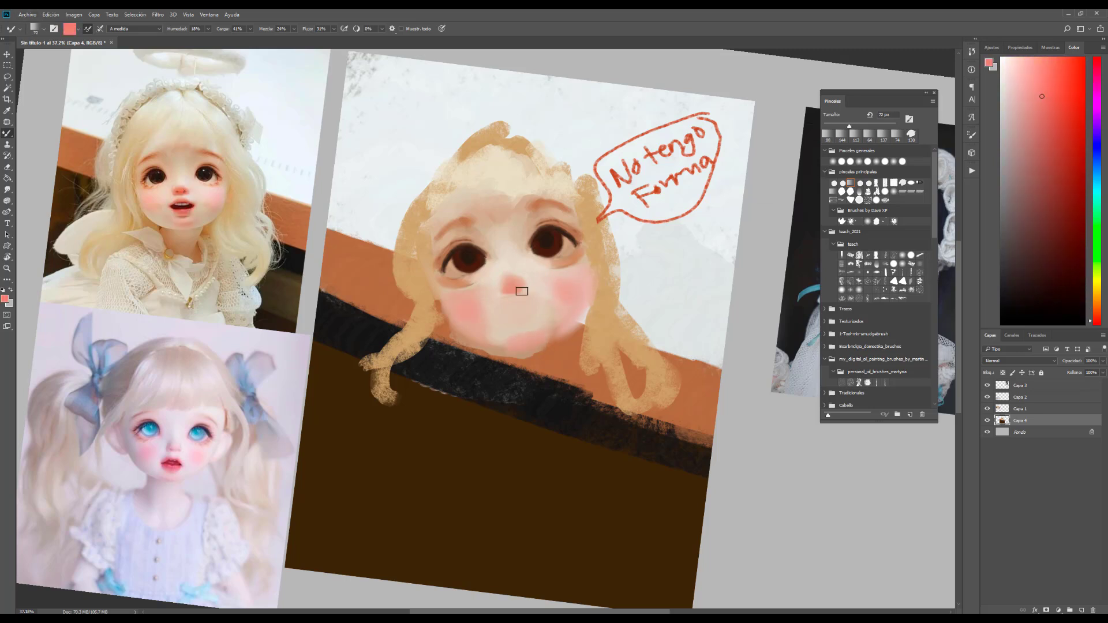
- Reshape the pink nose and soften its upper edge with the Smudge tool
key("r")
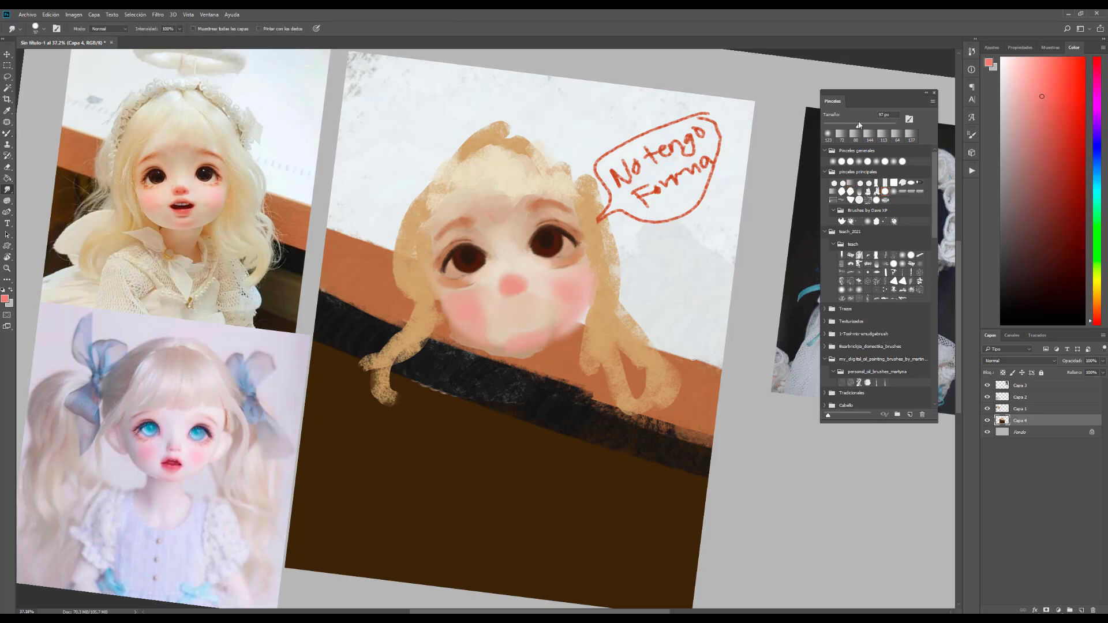
mouse_move(520, 276)
left_mouse_down()
mouse_move(513, 298)
mouse_move(502, 279)
left_mouse_up()
key("bracketright")
key("b")
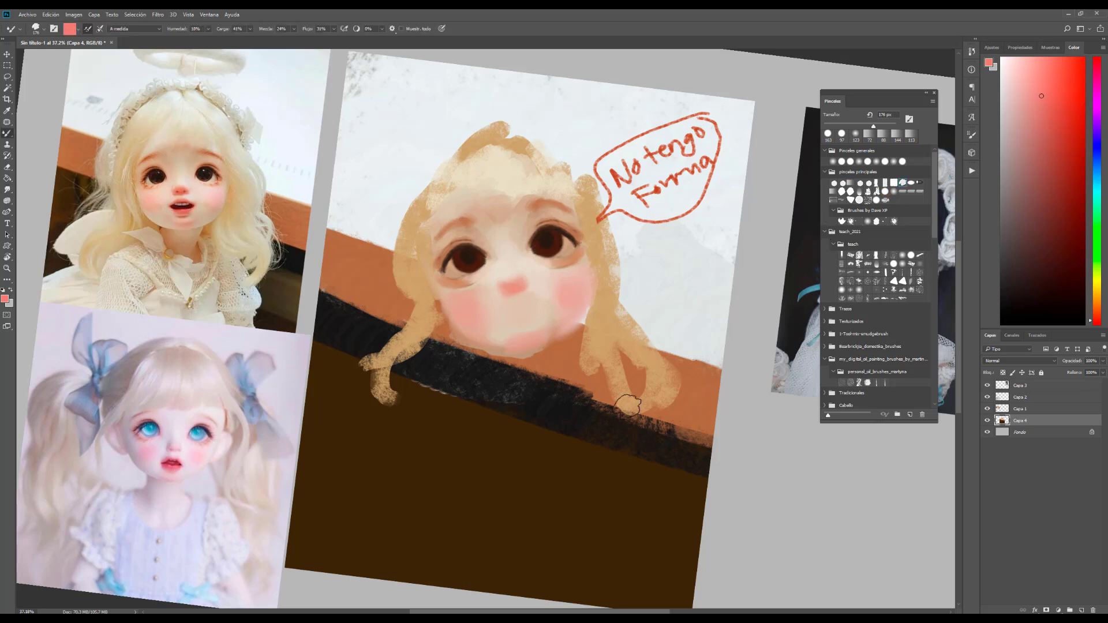
- Refine the right-hand eye's iris with a very small brush and dark browns sampled from the eye
left_click(475, 316, "alt")
left_click(146, 204, "alt")
key("bracketright")
left_click(542, 243, "alt")
key("bracketleft")
key("bracketleft")
key("bracketleft")
key("bracketleft")
key("bracketleft")
key("bracketleft")
key("bracketleft")
key("bracketleft")
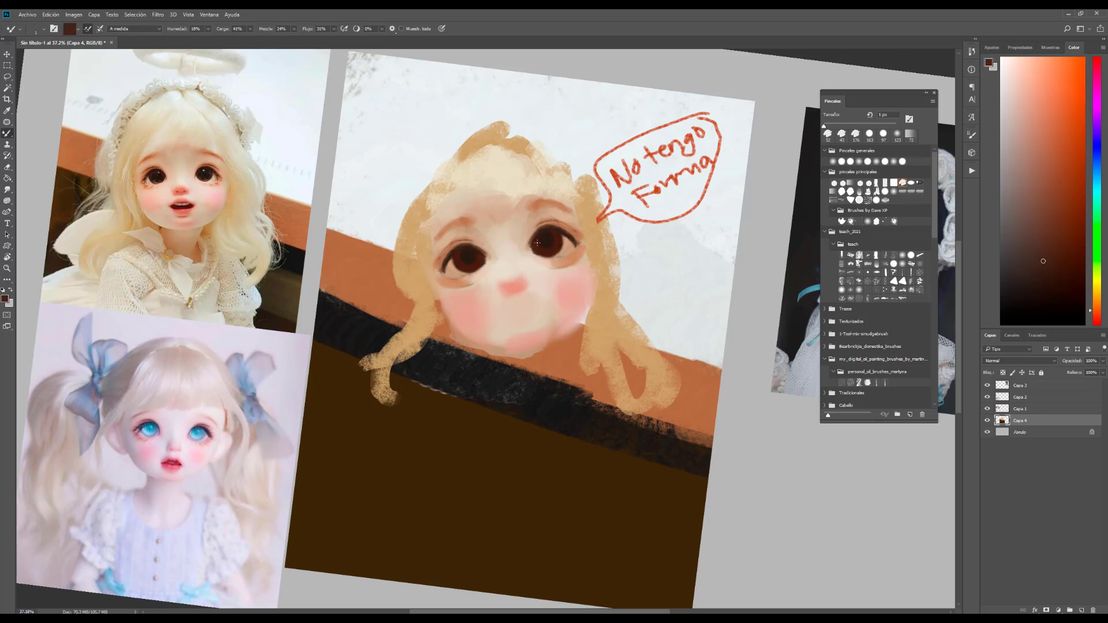
key("bracketright")
key("shift+b")
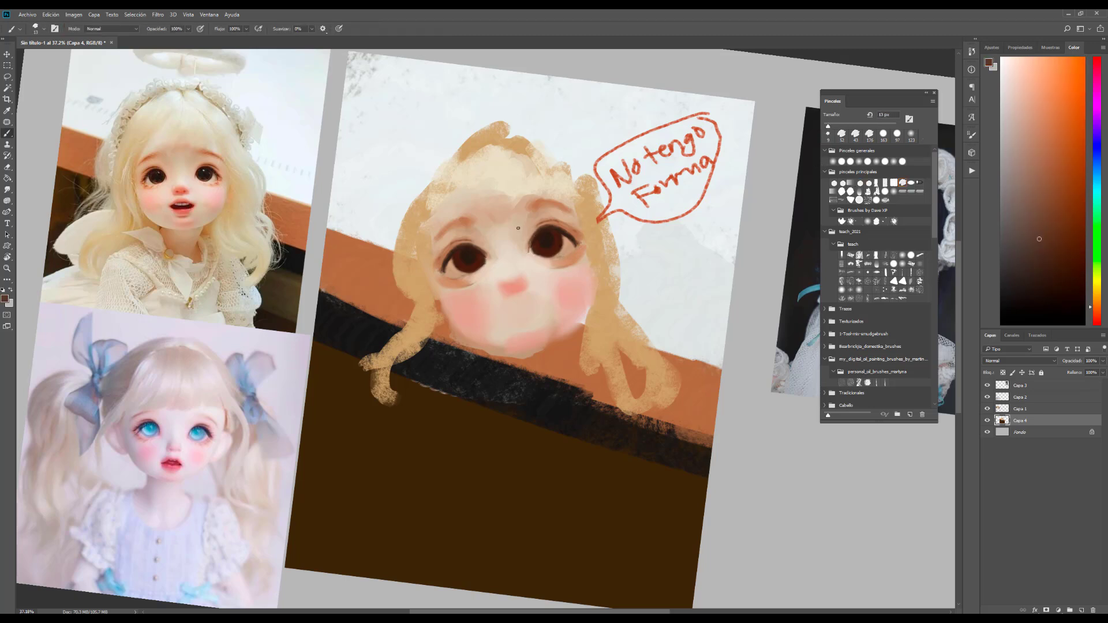
left_click(531, 248, "alt")
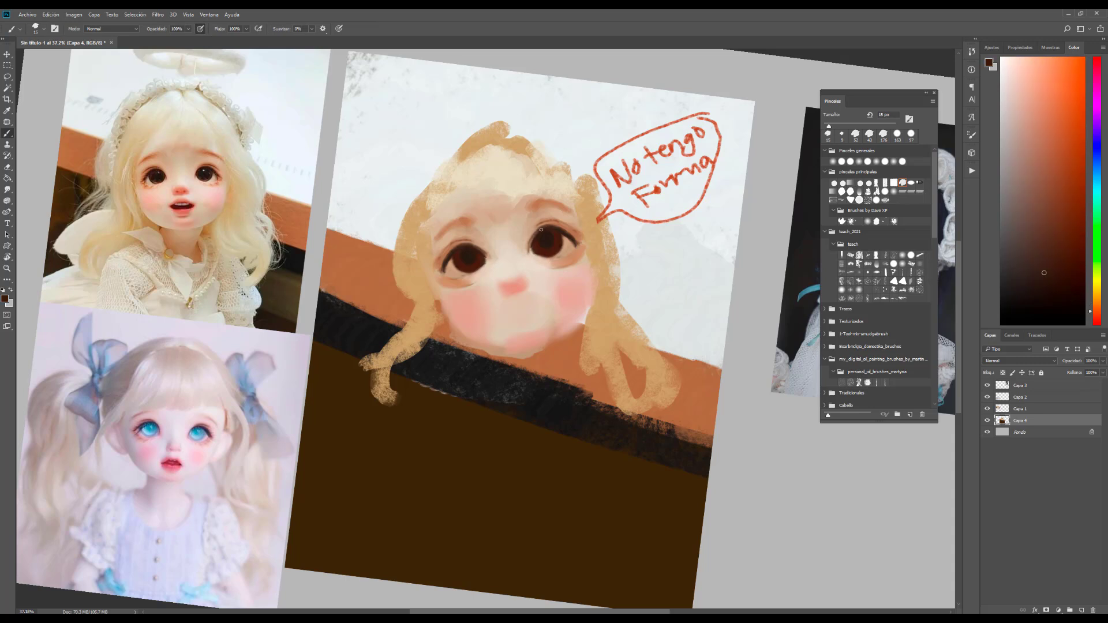
- Clean up the skin below both eyes with a slightly larger Brush and sampled pale tones
left_click(556, 262, "alt")
key("bracketright")
key("bracketright")
key("bracketright")
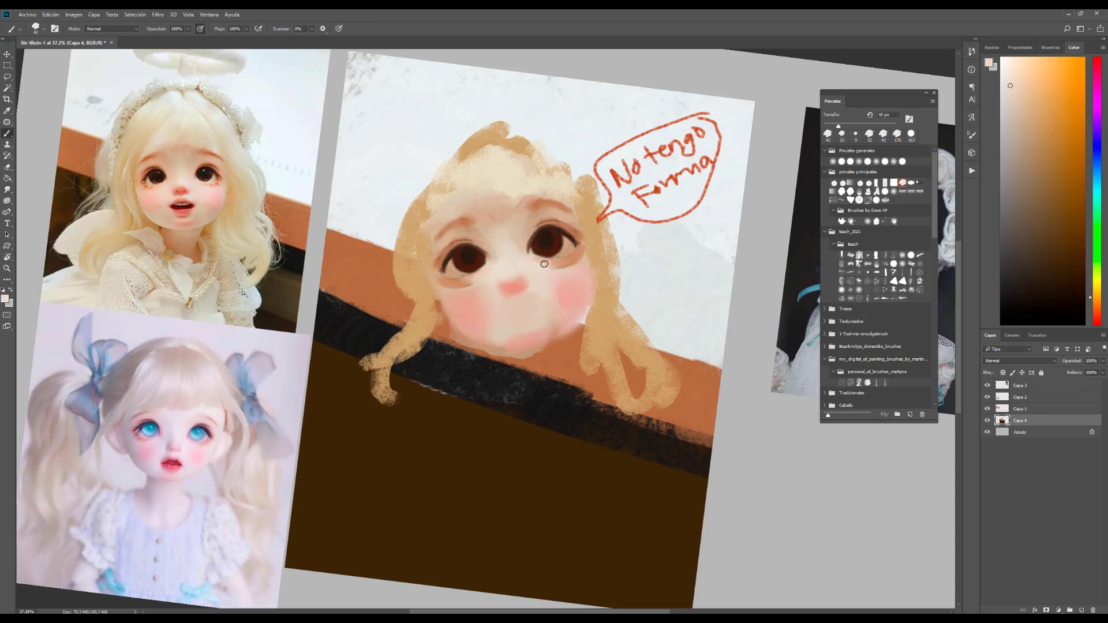
left_click(495, 265, "alt")
left_click(476, 280, "alt")
left_click(551, 284, "alt")
left_click(547, 262, "alt")
left_click(567, 265, "alt")
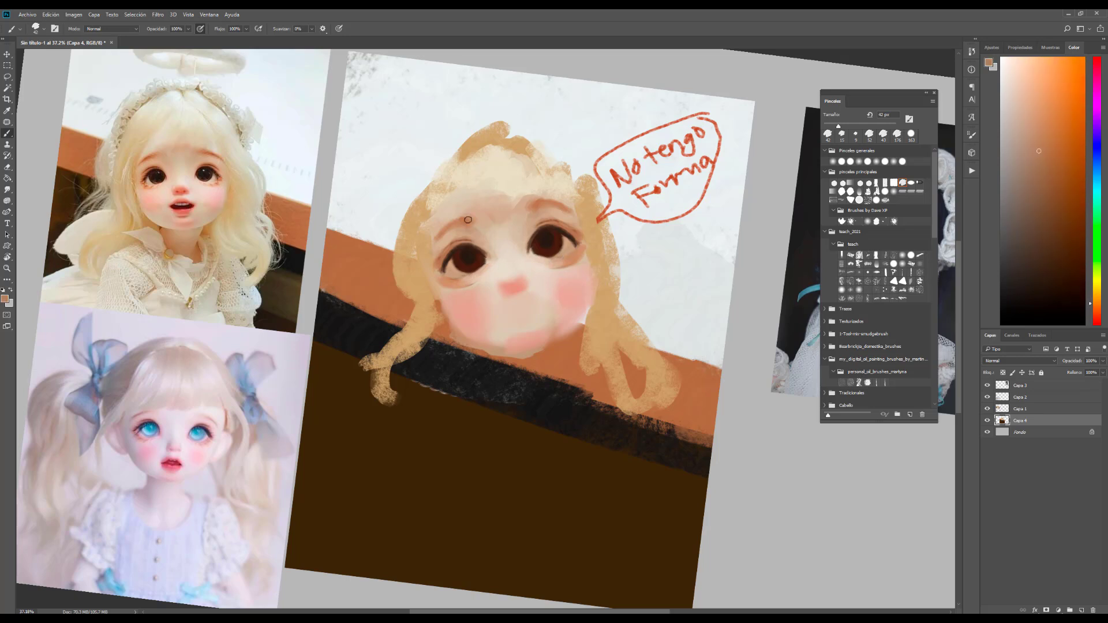
- Touch up the right-hand eye's iris and lower lid with sampled dark brown and skin tones
left_click(228, 180, "alt")
left_click(446, 280, "alt")
left_click(538, 251, "alt")
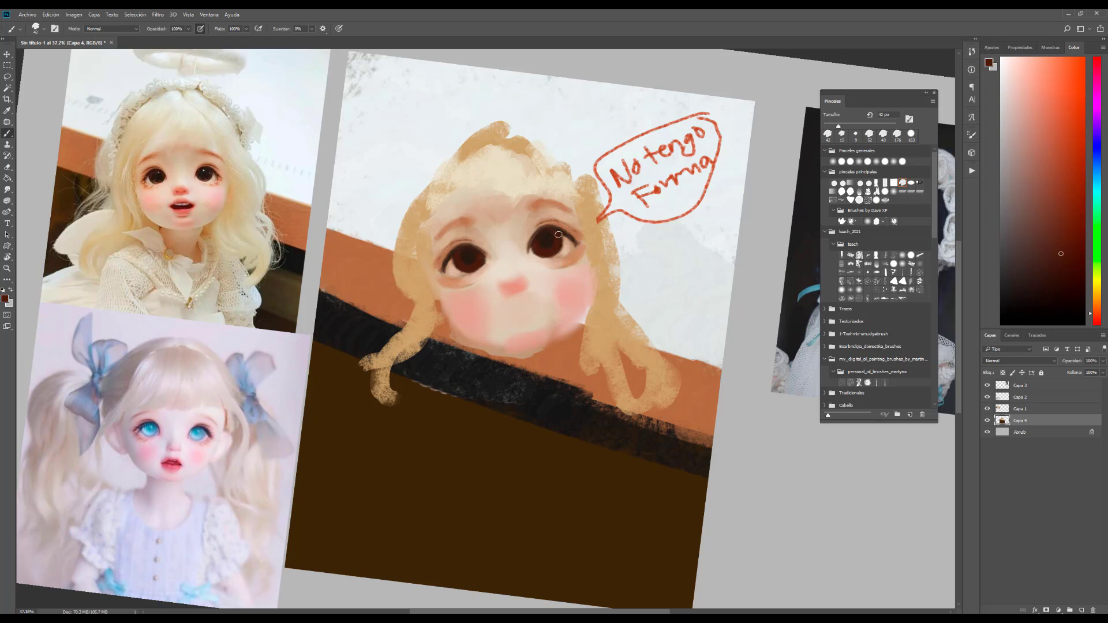
left_click(571, 272, "alt")
left_click(568, 256)
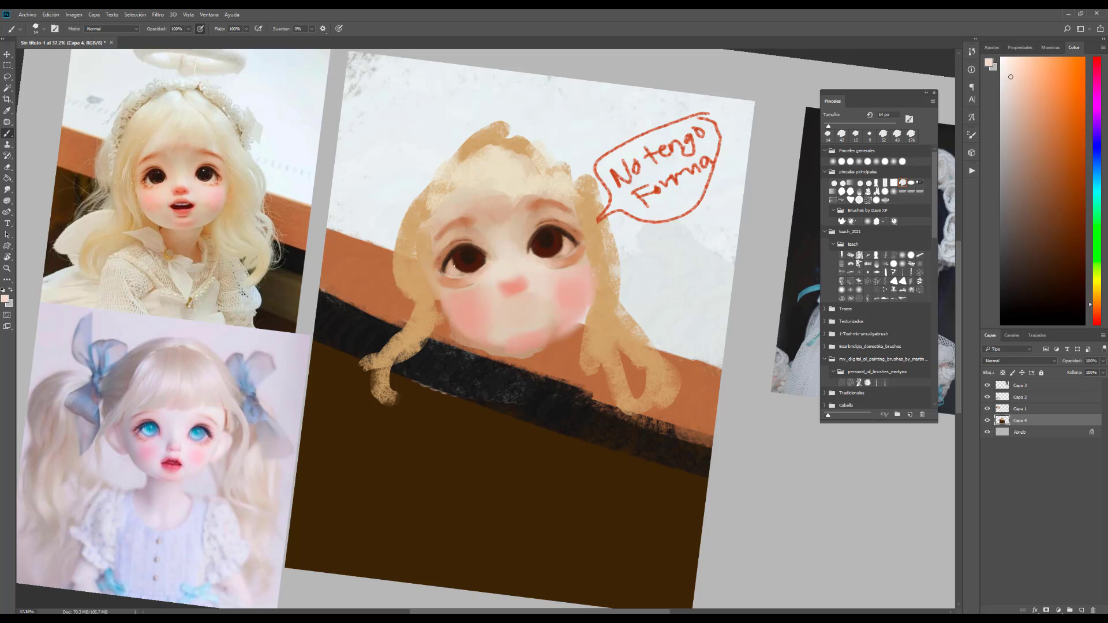
- Refine the eye corners and the skin beside the nose bridge with sampled pale and tan tones
left_click(444, 267, "alt")
key("bracketright")
key("bracketright")
left_click(431, 260, "alt")
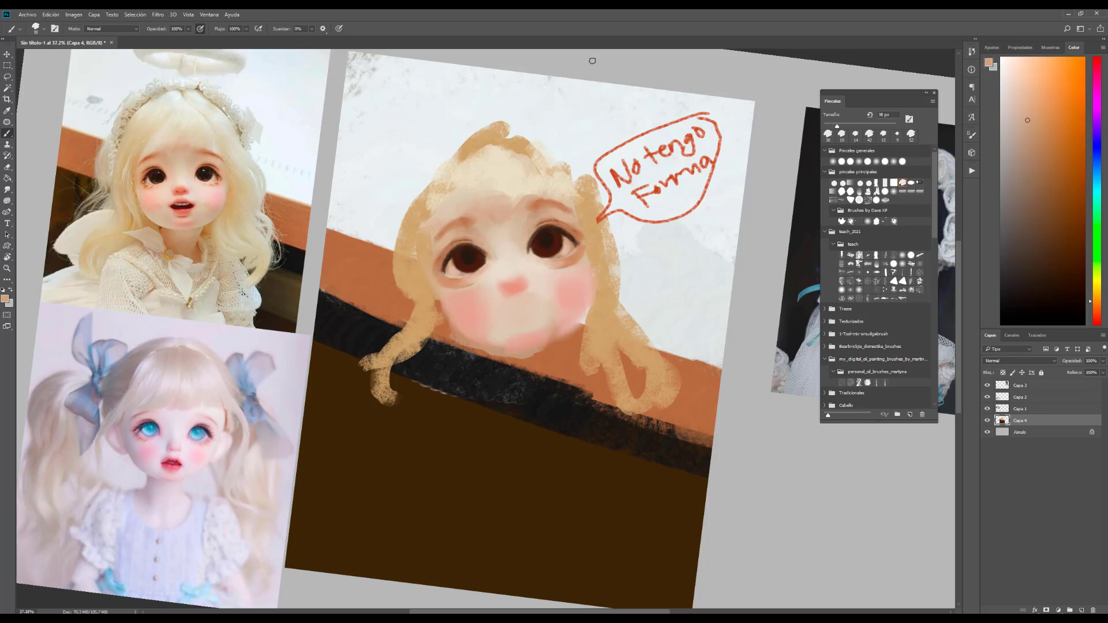
left_click(568, 252, "alt")
left_click(528, 254, "alt")
left_click(500, 260, "alt")
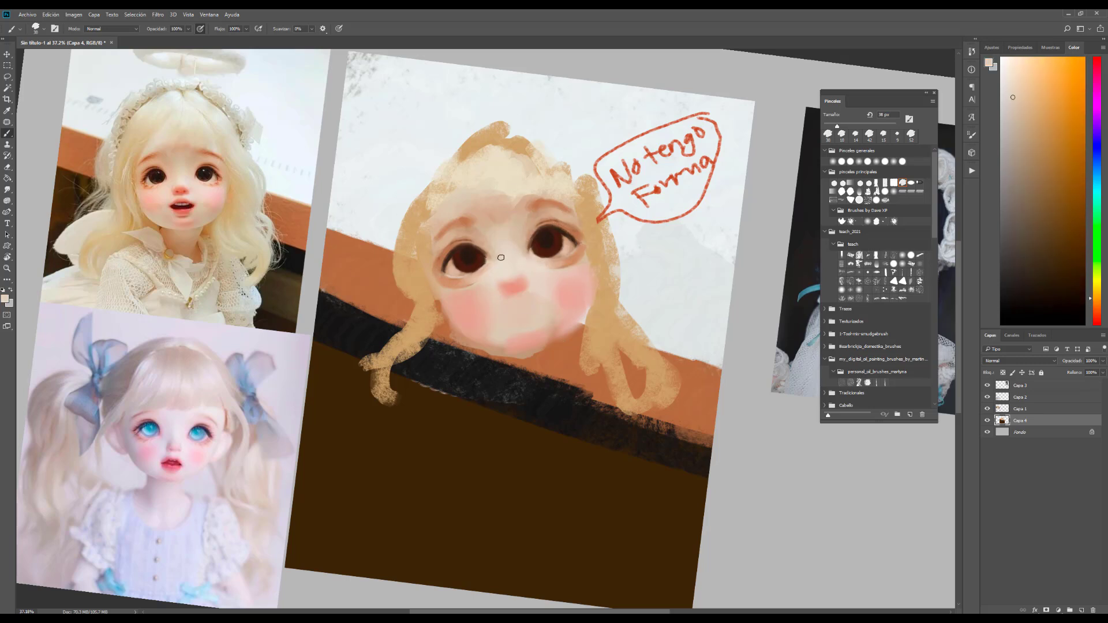
- Draw two small nostrils on the pink nose with a smaller brush and a sampled red
left_click(185, 202, "alt")
left_click(870, 134)
left_click(621, 173, "alt")
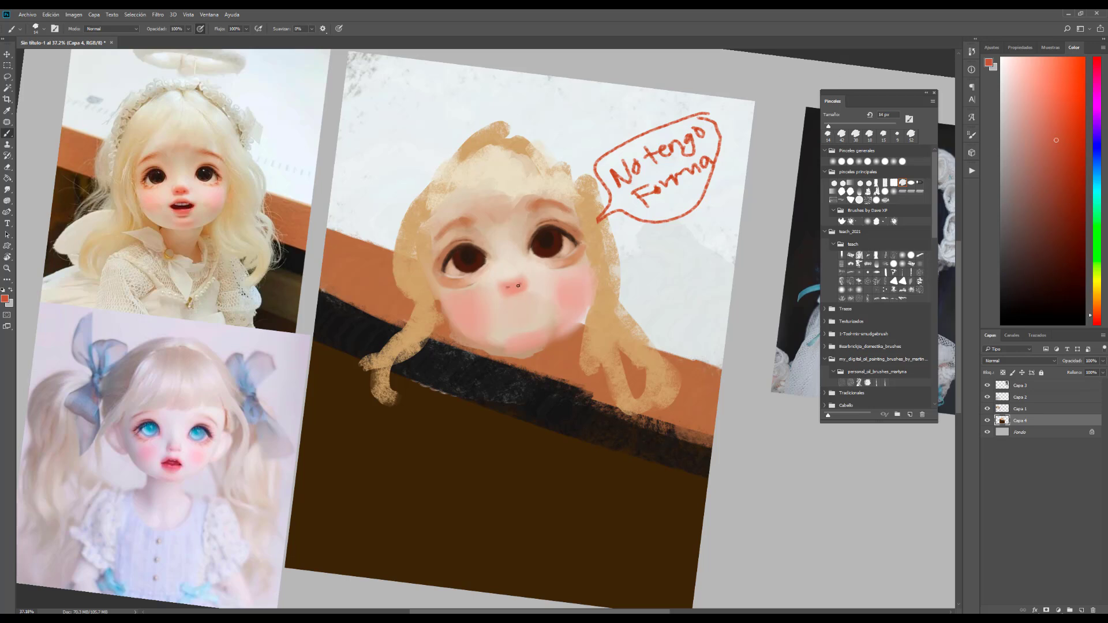
- Soften the nostrils and trim the nose edges with sampled pink and pale skin tones
left_click(209, 202, "alt")
key("bracketright")
key("bracketright")
left_click(530, 289, "alt")
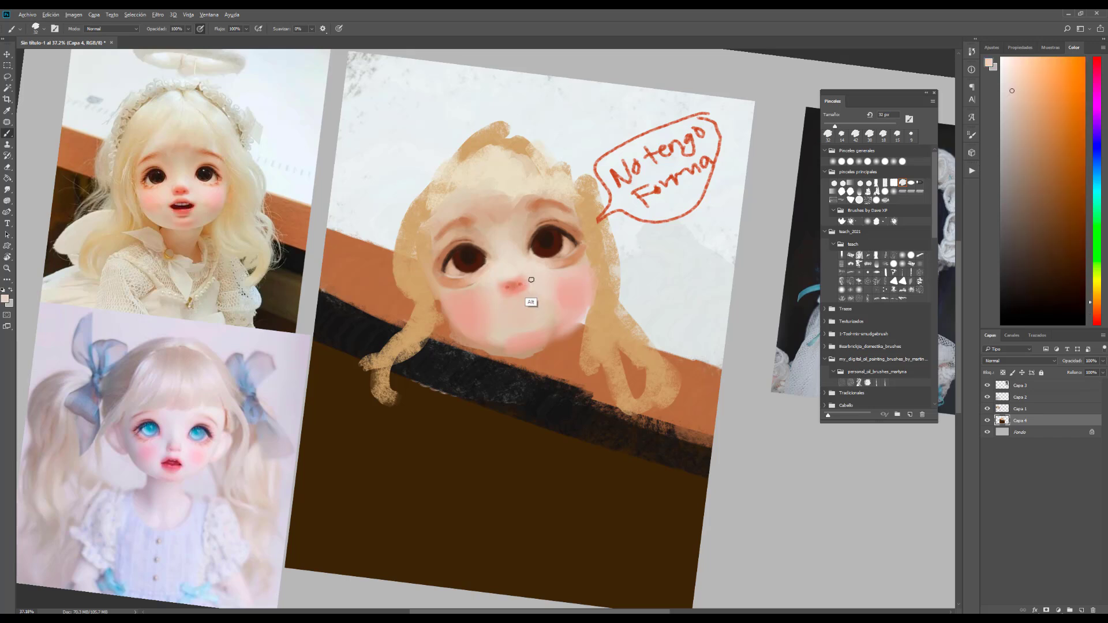
left_click(507, 281, "alt")
- Smudge the nose's upper edge into the surrounding skin and blend it with the Mixer Brush
key("r")
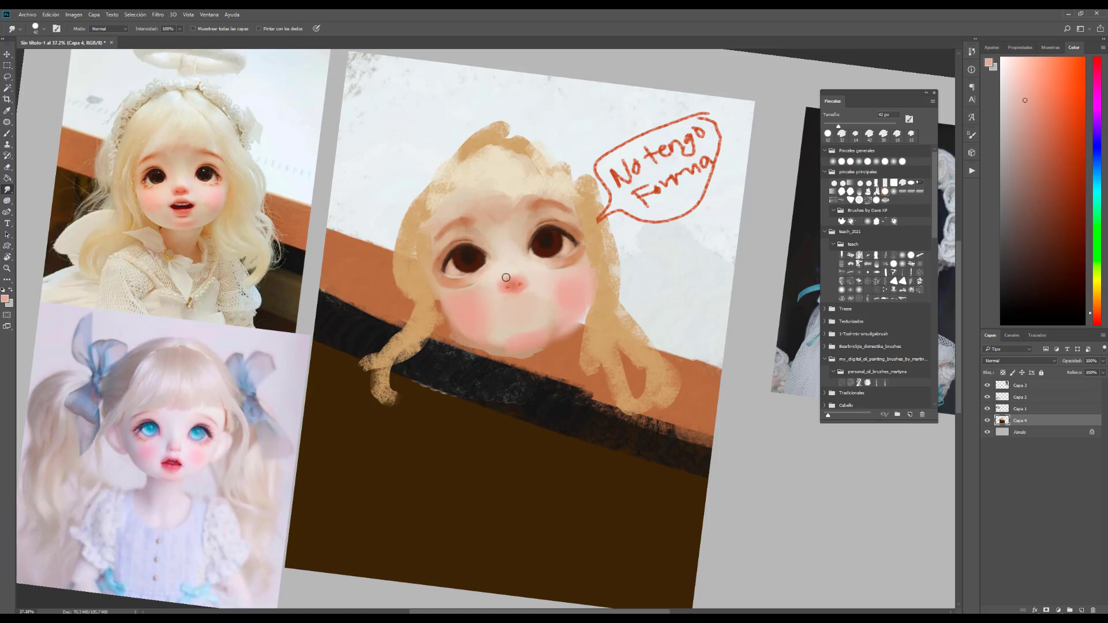
mouse_move(511, 278)
left_mouse_down()
mouse_move(520, 278)
mouse_move(512, 273)
left_mouse_up()
key("b")
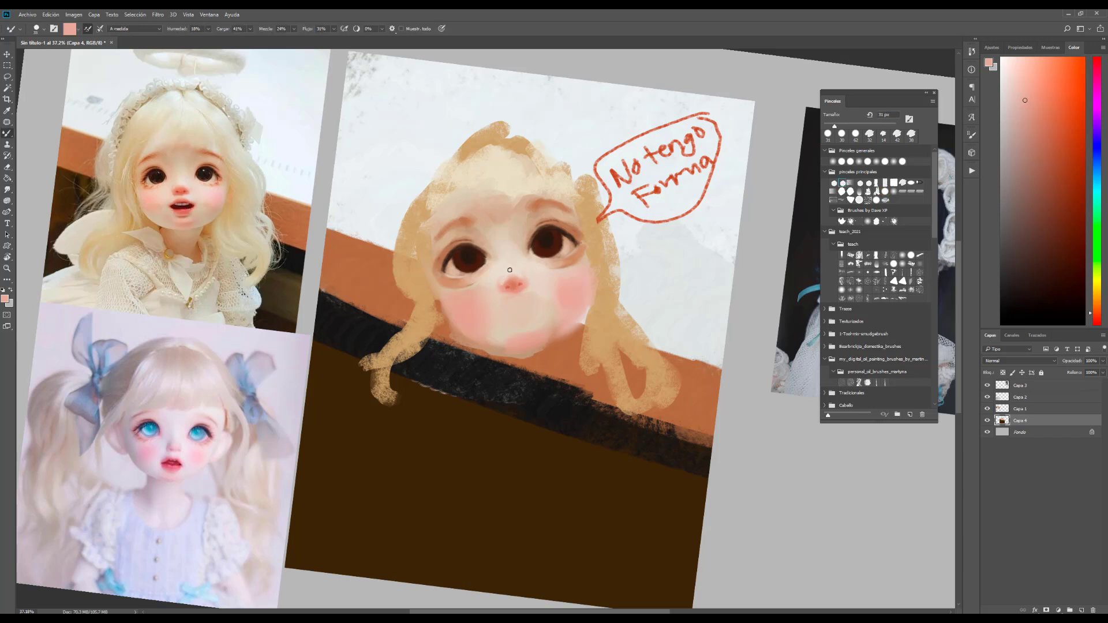
left_click(505, 281)
- Paint lighter skin on the nose tip and between the nose and right-hand cheek with the Brush and sampled tones
key("shift+b")
left_click(903, 182)
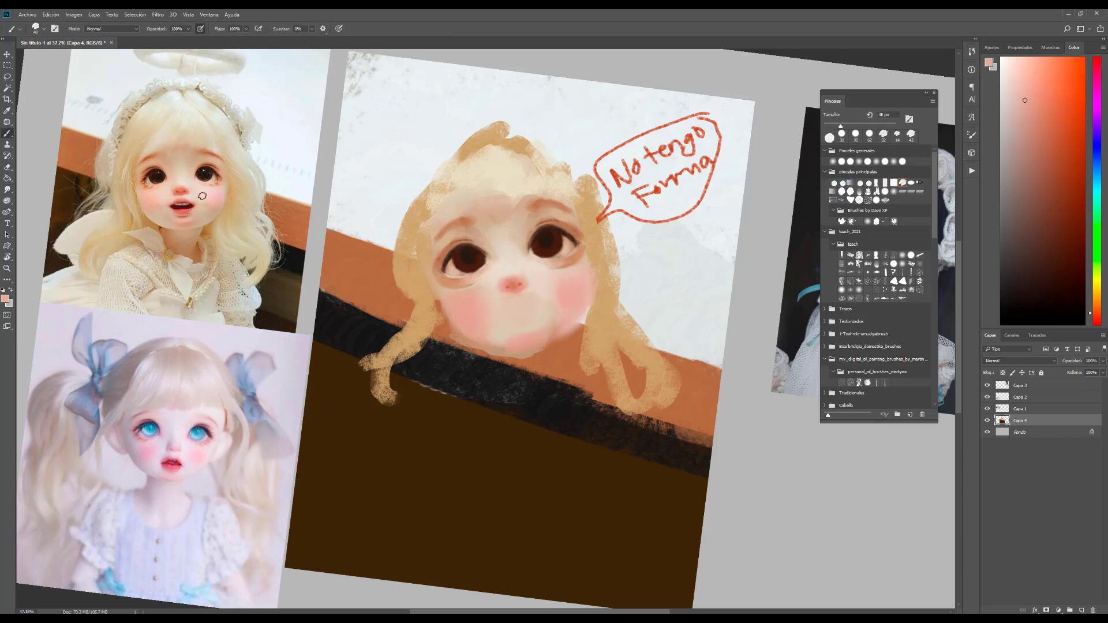
left_click(506, 274, "alt")
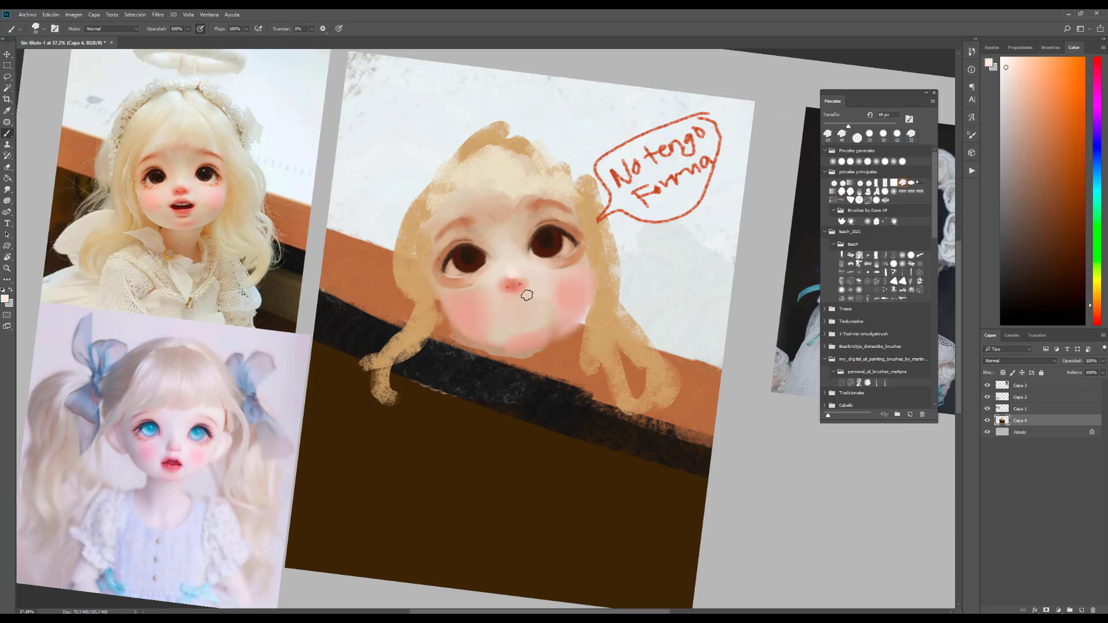
left_click(537, 293)
left_click(540, 292, "alt")
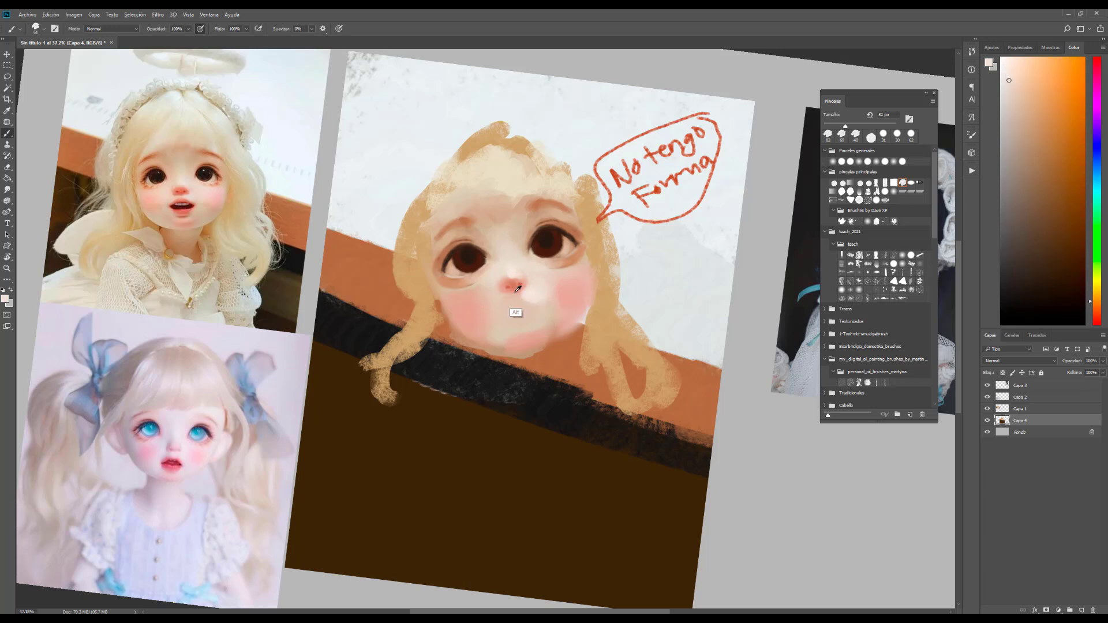
left_click(529, 281, "alt")
left_click_drag(857, 126, 864, 126)
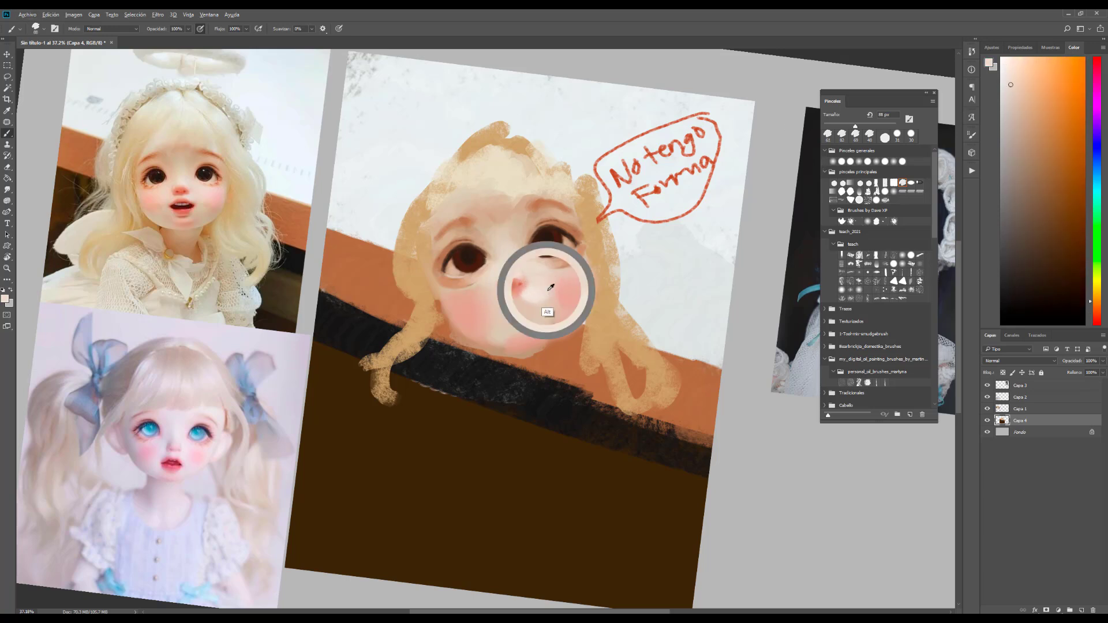
left_click(549, 278, "alt")
left_click(593, 300, "alt")
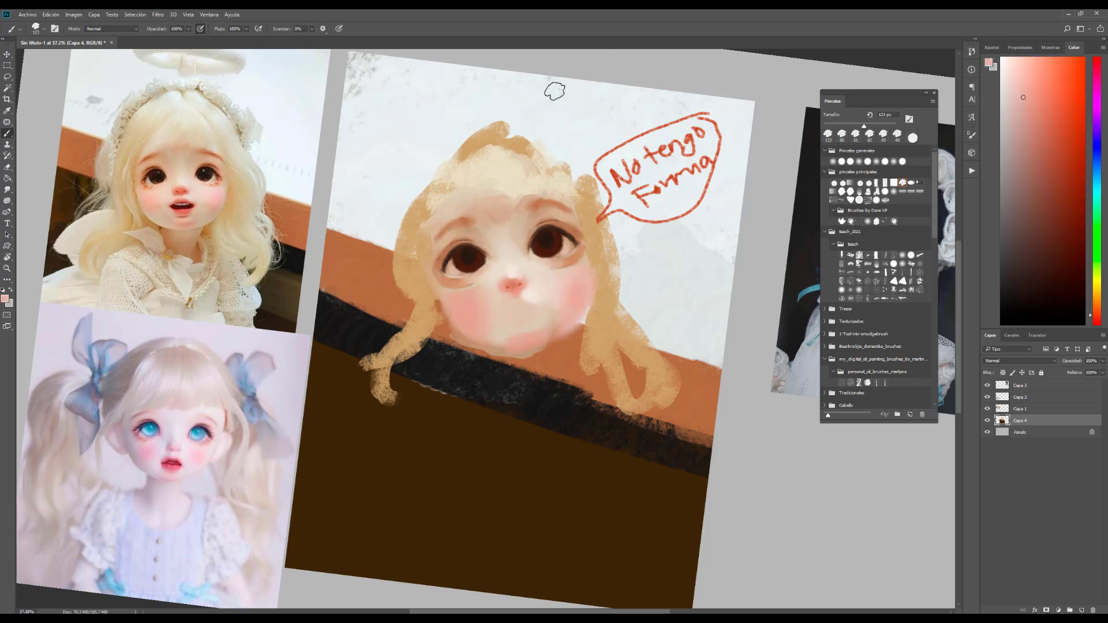
- Paint a coral upper lip below the nose using the reference lip colour, then trim its edges with pale skin tones
scroll(523, 171, "up", 1)
left_click(148, 202, "alt")
left_click_drag(864, 127, 841, 126)
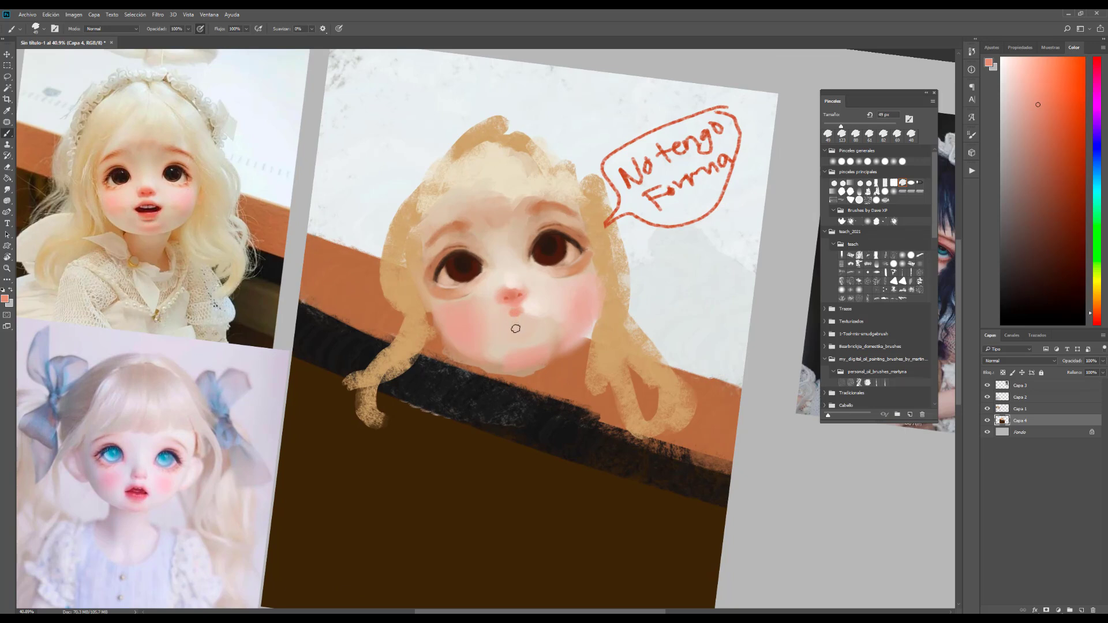
key("ctrl+alt")
left_click(532, 305, "alt")
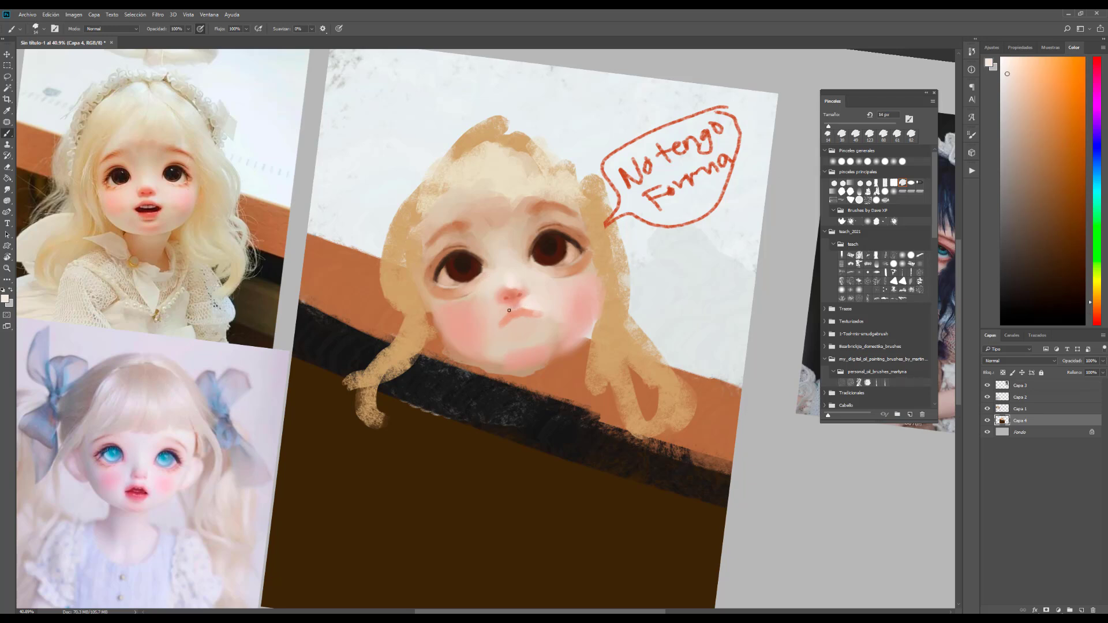
left_click(509, 310, "alt")
left_click(537, 299, "alt")
mouse_move(858, 124)
left_mouse_down()
mouse_move(869, 124)
mouse_move(853, 123)
left_mouse_up()
- Touch up the left-hand cheek and lower jaw edge with sampled pink and tan skin tones
left_click(476, 326, "alt")
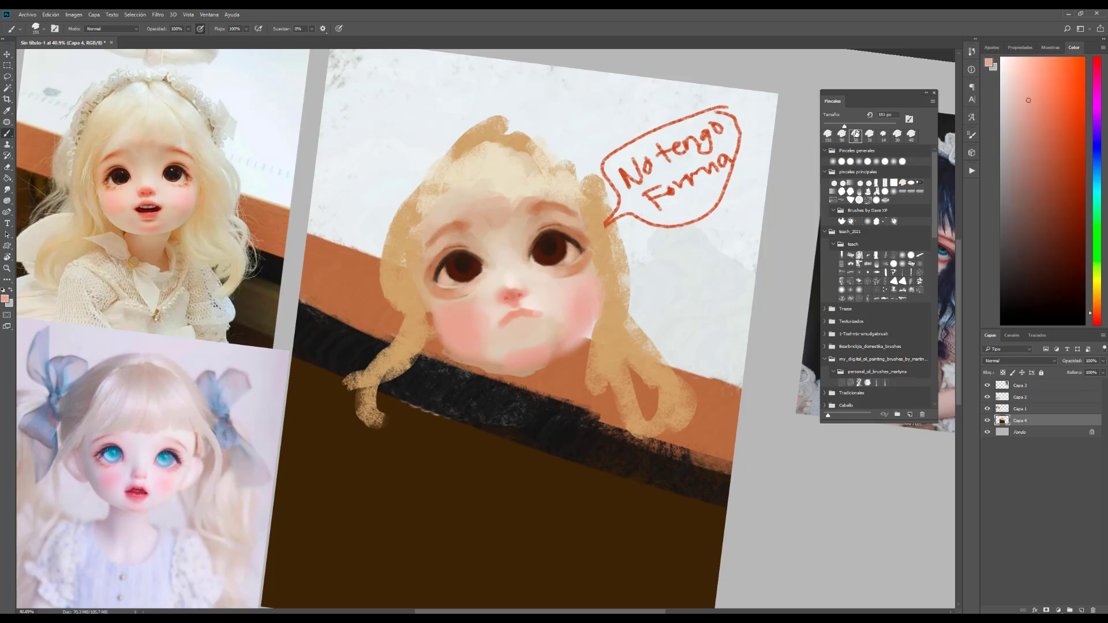
left_click(433, 315, "alt")
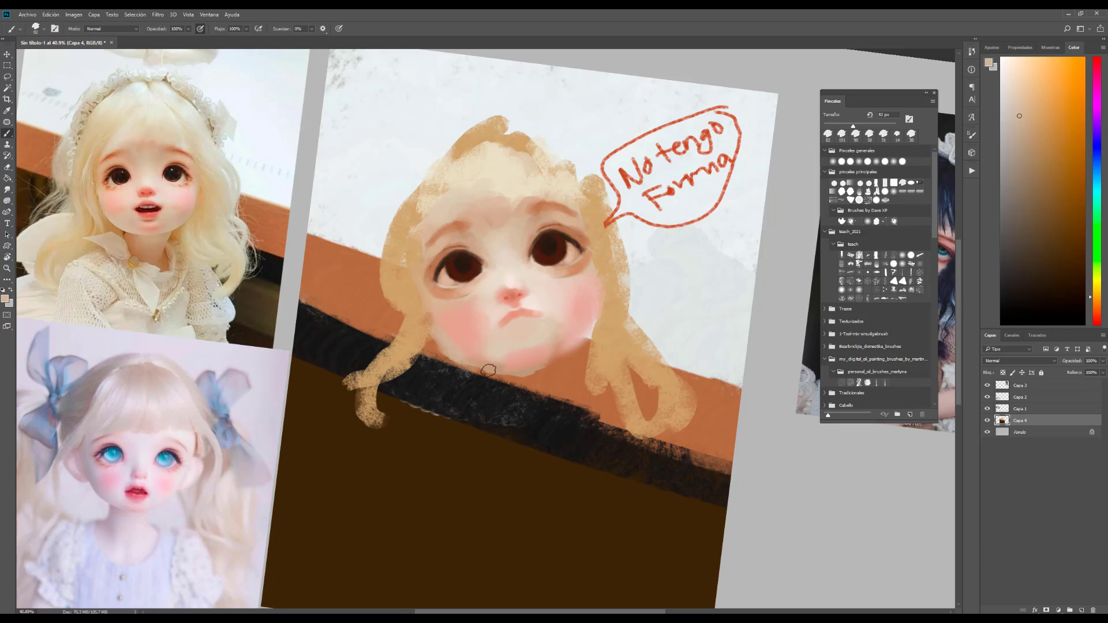
left_click(457, 347, "alt")
left_click(446, 346, "alt")
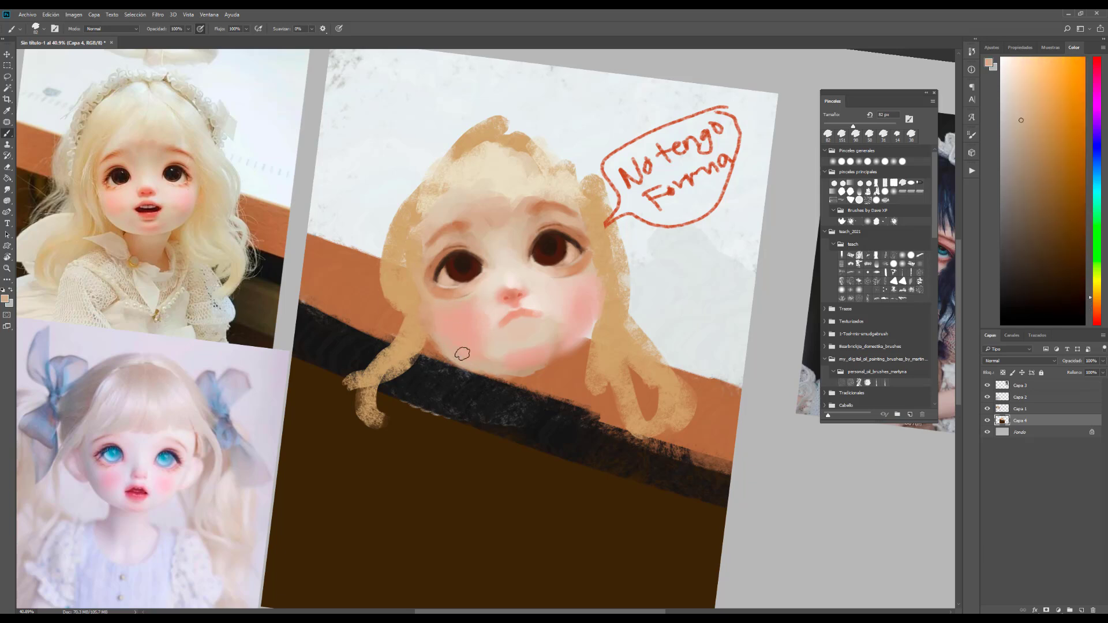
- Fill in the open mouth with a dark red sampled from the reference doll's mouth
left_click(159, 203, "alt")
left_click_drag(518, 331, 523, 323)
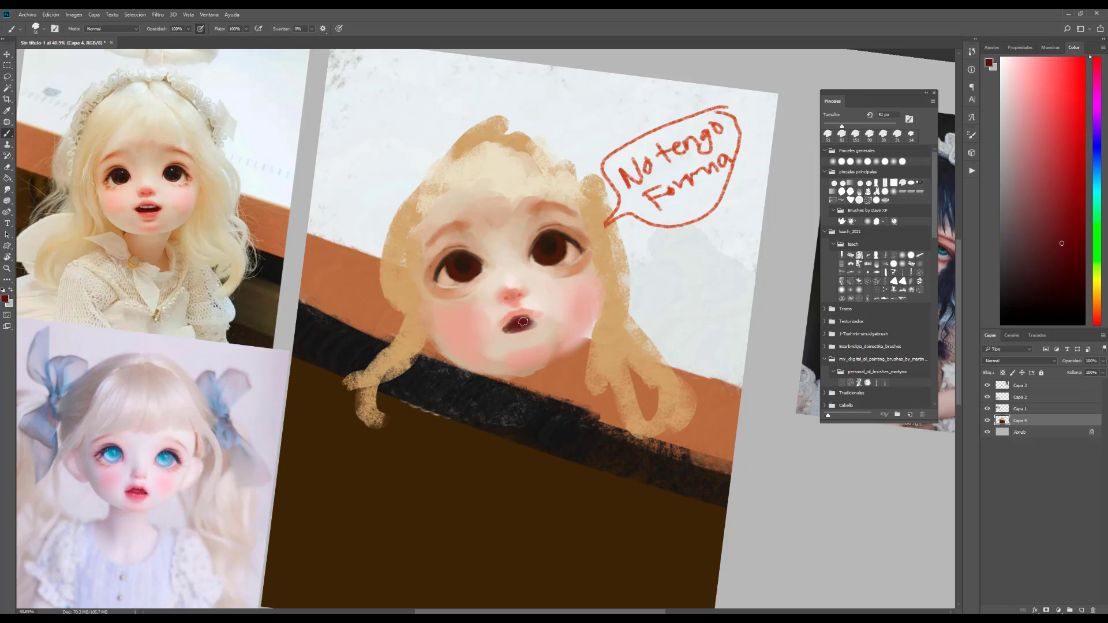
left_click(217, 231, "alt")
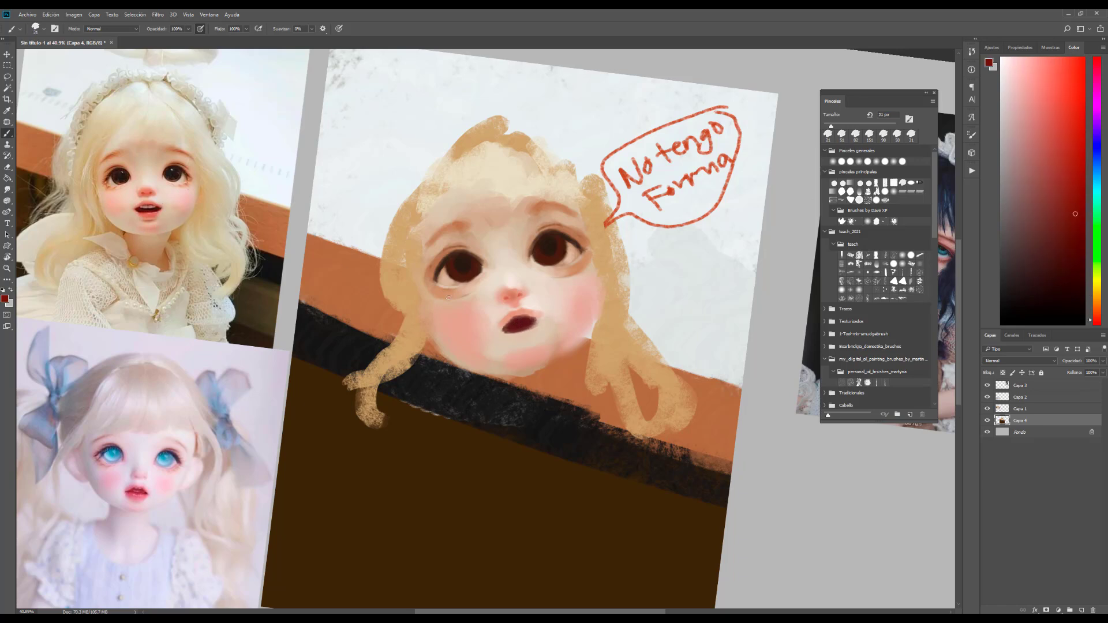
- Paint the pink lower lip with the reference lip colour and shape its edges with sampled skin tones
left_click(166, 198, "alt")
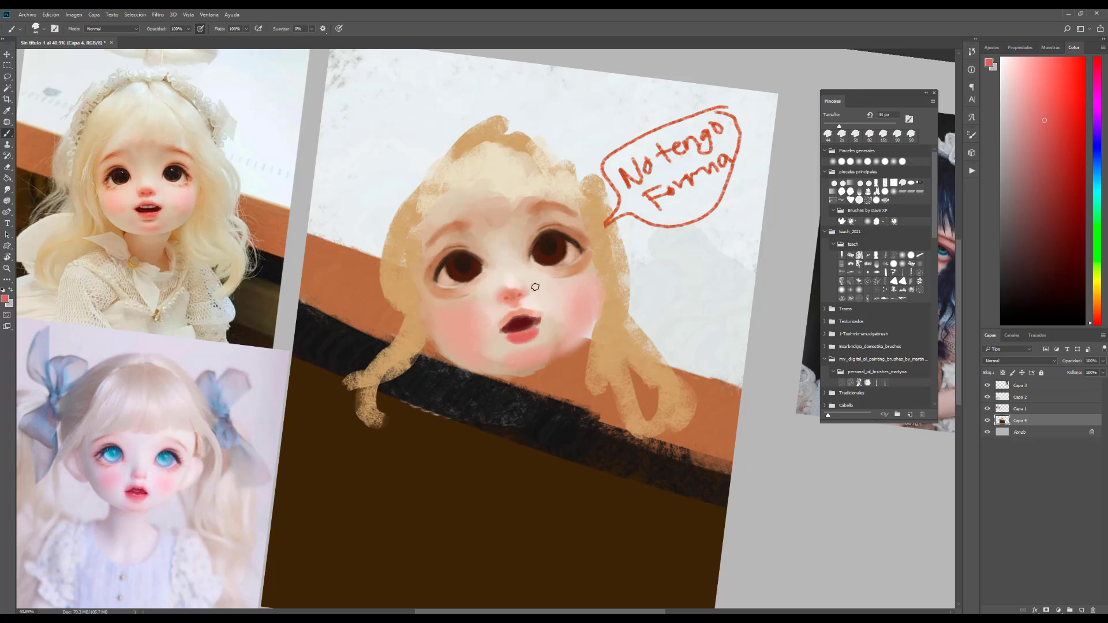
left_click(503, 336, "alt")
left_click(540, 325, "alt")
left_click(502, 362, "alt")
left_click(527, 332, "alt")
left_click(503, 362, "alt")
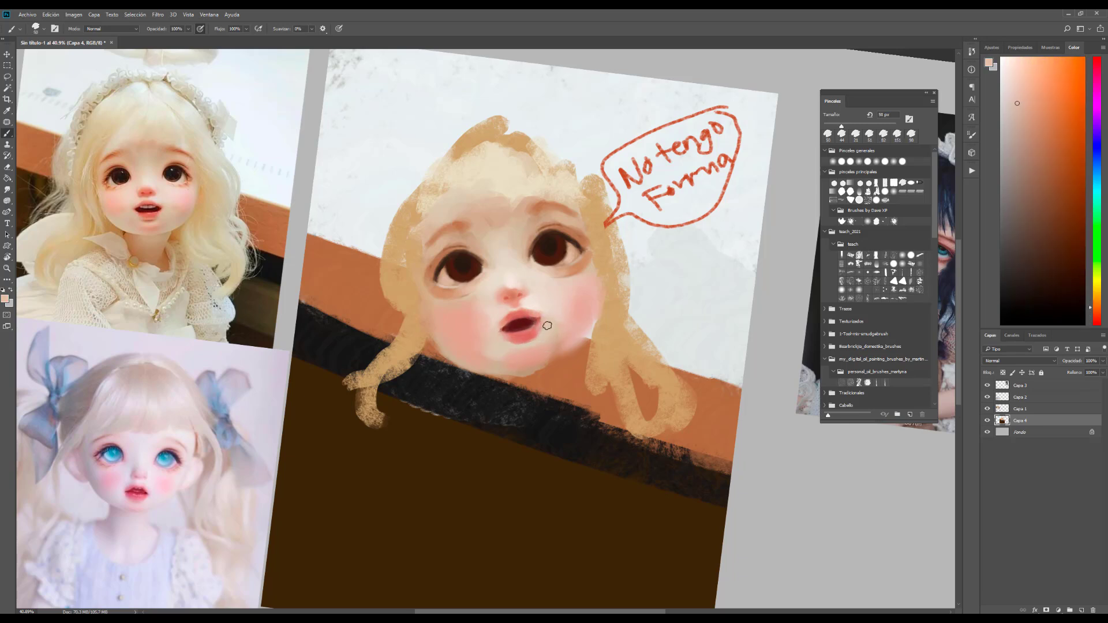
left_click(504, 365, "alt")
- Soften the lips and surrounding skin with a soft round brush and sampled tones
left_click(150, 221, "alt")
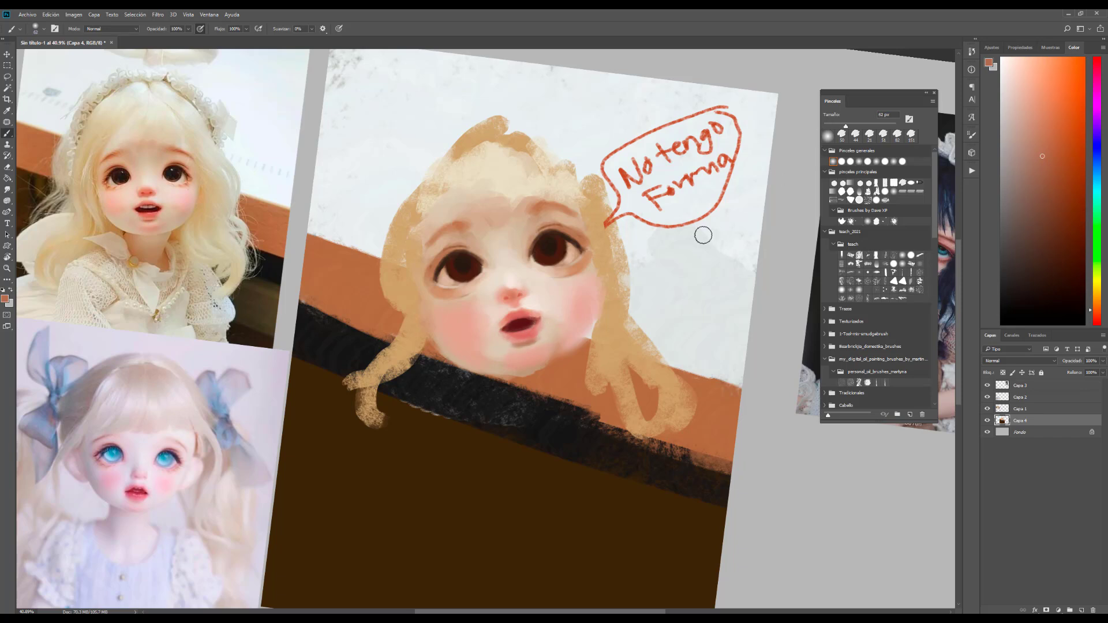
left_click(555, 358, "alt")
left_click(509, 335, "alt")
left_click(539, 279, "alt")
left_click(531, 309, "alt")
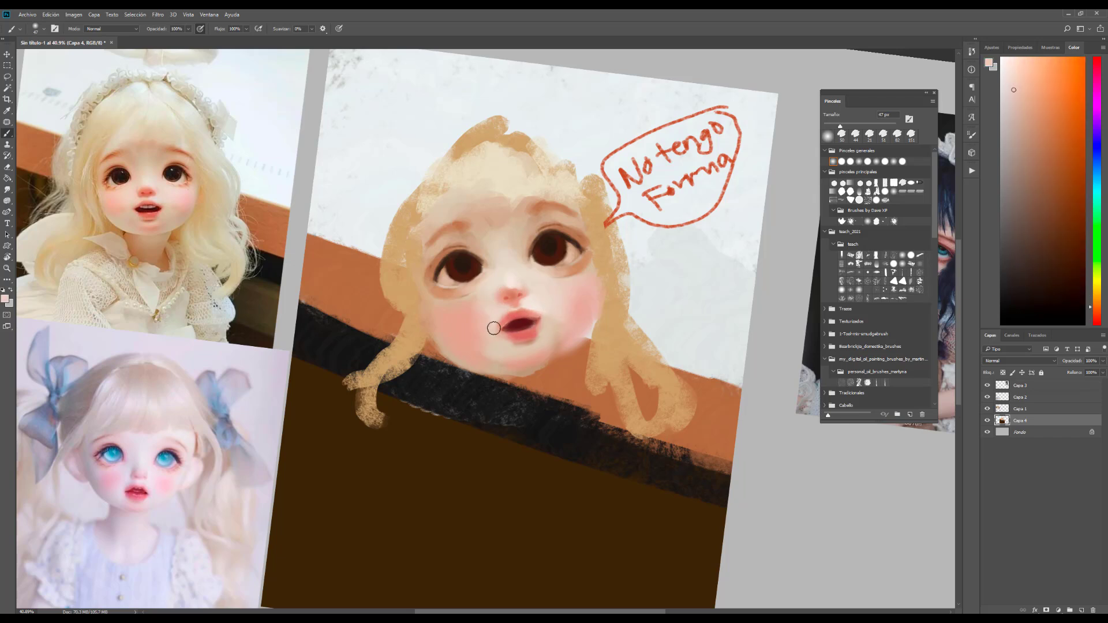
- Paint small teeth inside the mouth with a smaller textured brush and refine them with sampled dark red and muted pink
left_click(845, 201)
key("bracketleft")
key("bracketleft")
left_click(151, 209, "alt")
left_click_drag(522, 321, 514, 323)
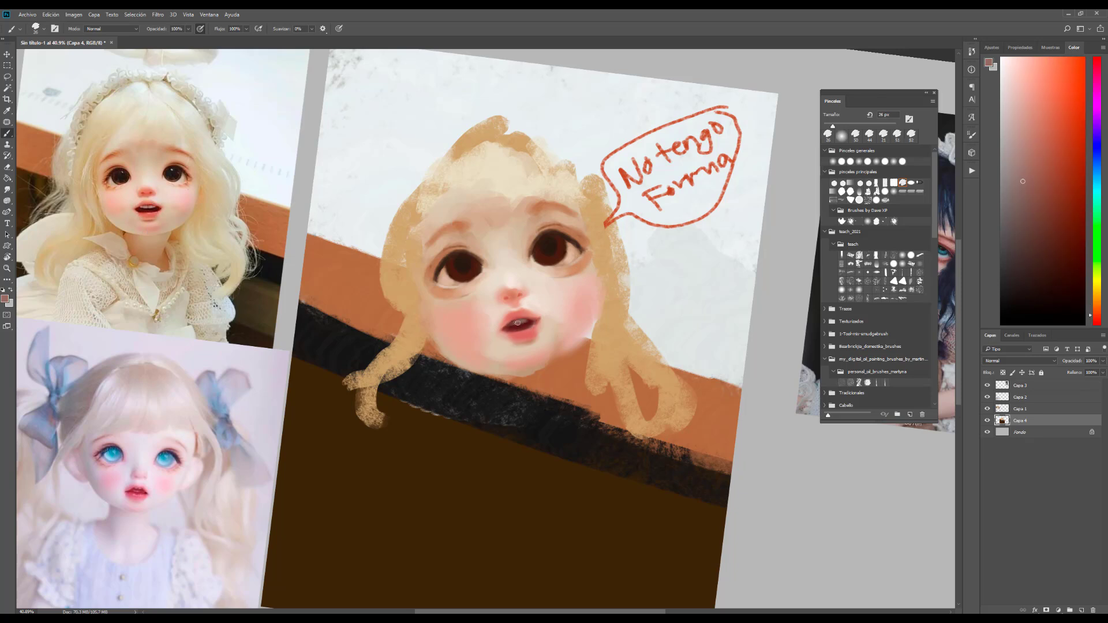
left_click(461, 270, "alt")
left_click_drag(536, 322, 532, 325)
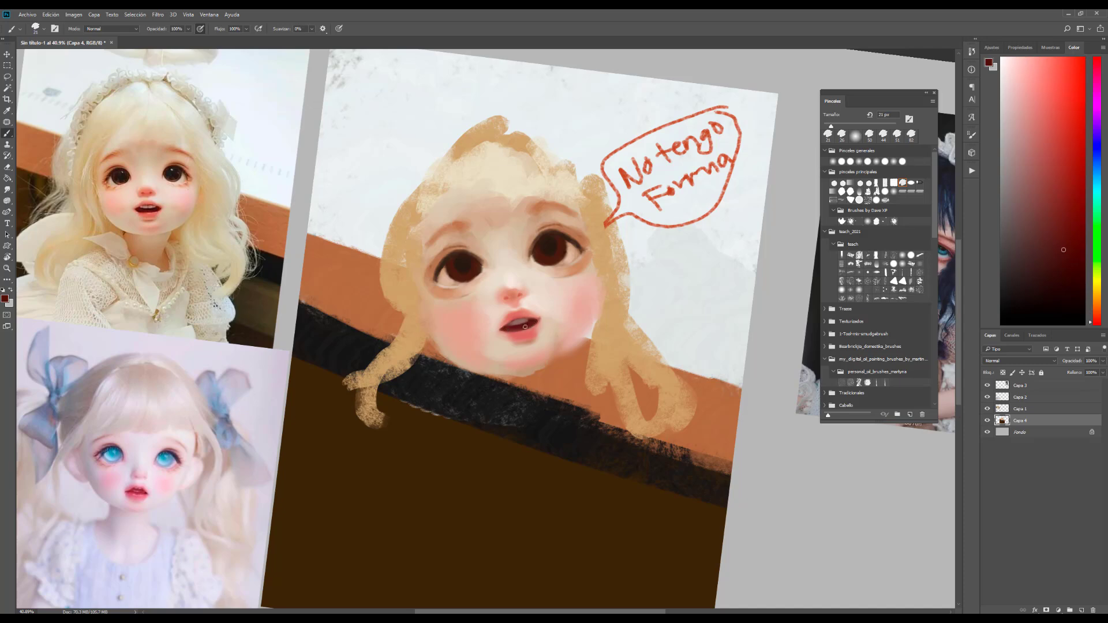
left_click(533, 318, "alt")
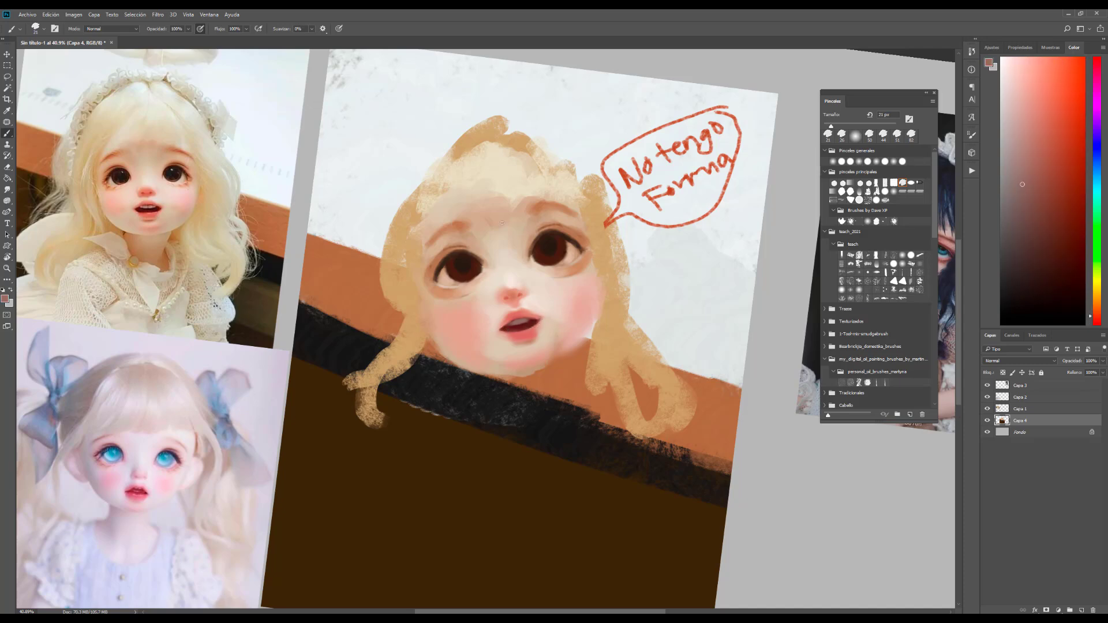
- Reshape the mouth and lower lip slightly with the forward warp tool of the Liquify filter
key("ctrl+shift+x")
scroll(466, 313, "up", 3)
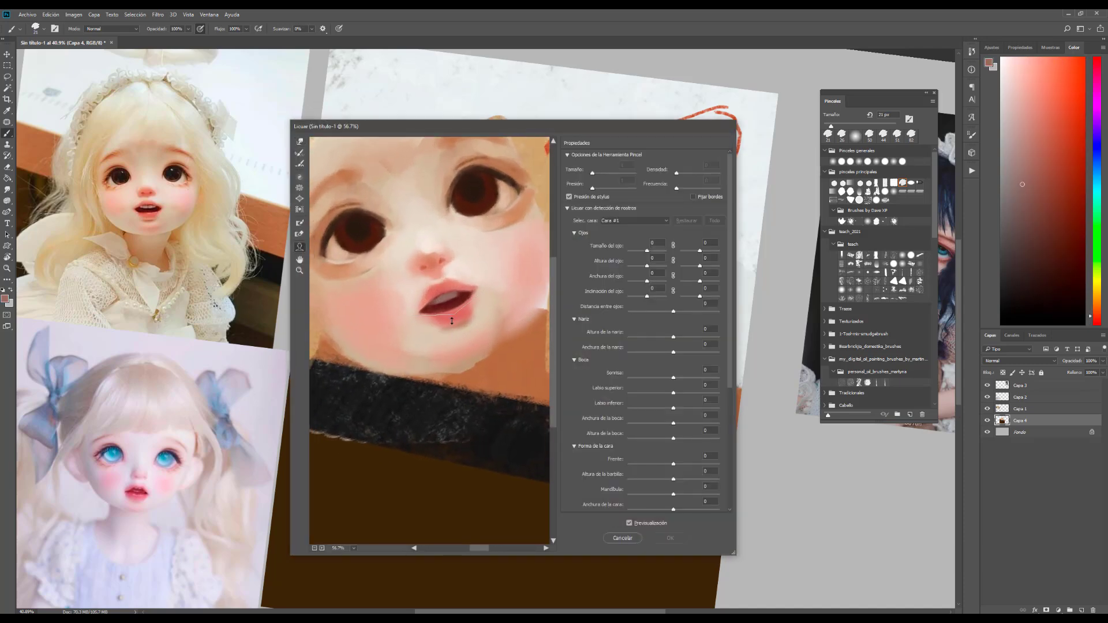
key("ctrl+z")
key("w")
left_click_drag(606, 175, 600, 173)
mouse_move(403, 314)
left_mouse_down()
mouse_move(479, 294)
mouse_move(437, 313)
mouse_move(491, 314)
mouse_move(444, 314)
mouse_move(474, 301)
left_mouse_up()
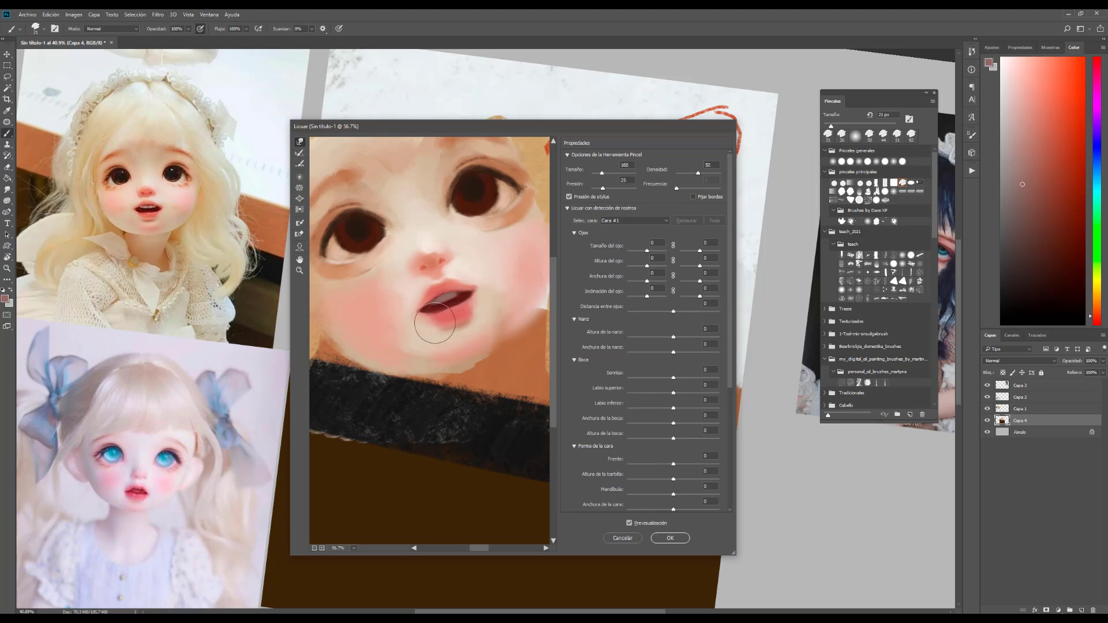
left_click(675, 538)
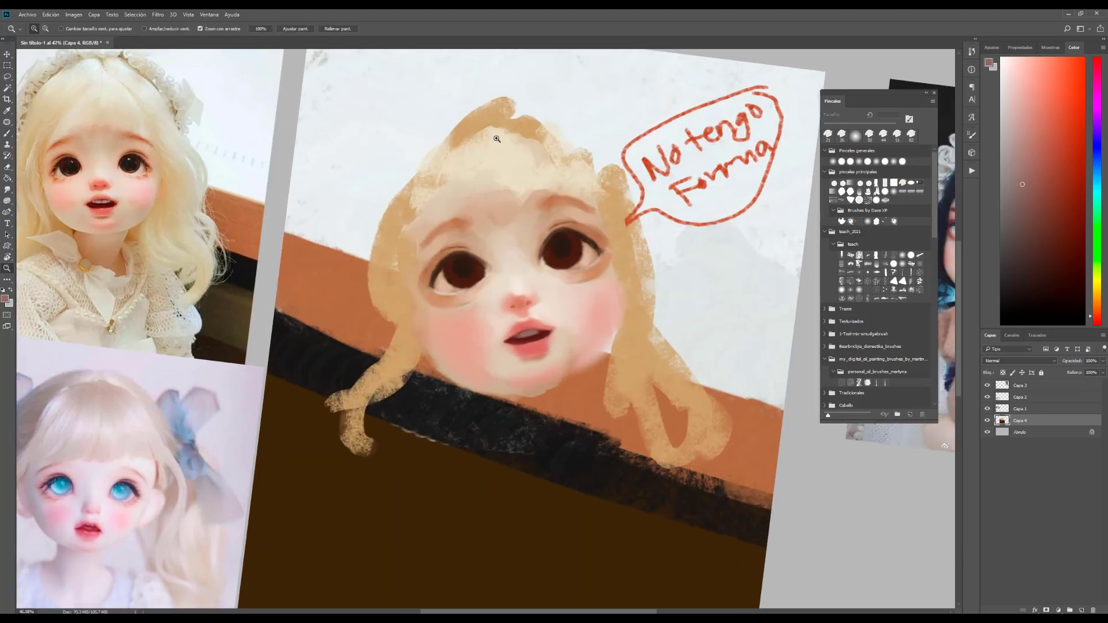
- Paint fine upper and lower eyelashes on both eyes with a small brush and sampled dark brown
scroll(604, 190, "up", 1)
key("bracketleft")
left_click(578, 257, "alt")
left_click(828, 133)
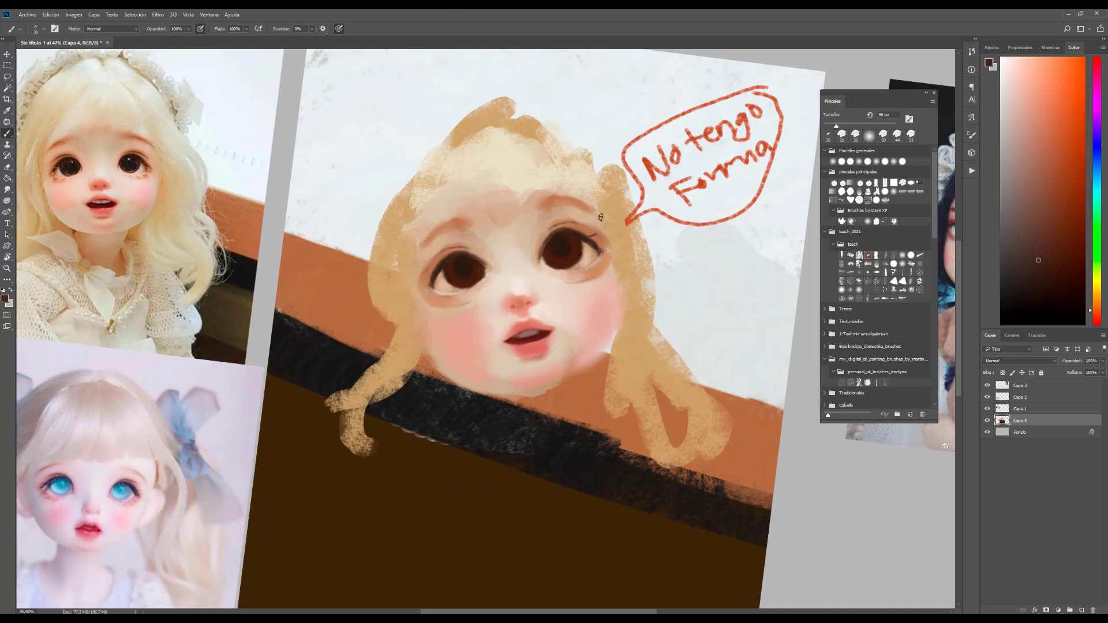
left_click_drag(595, 246, 611, 238)
left_click(920, 255)
left_click(598, 263, "alt")
left_click(869, 255)
left_click(452, 250)
left_click_drag(433, 277, 436, 275)
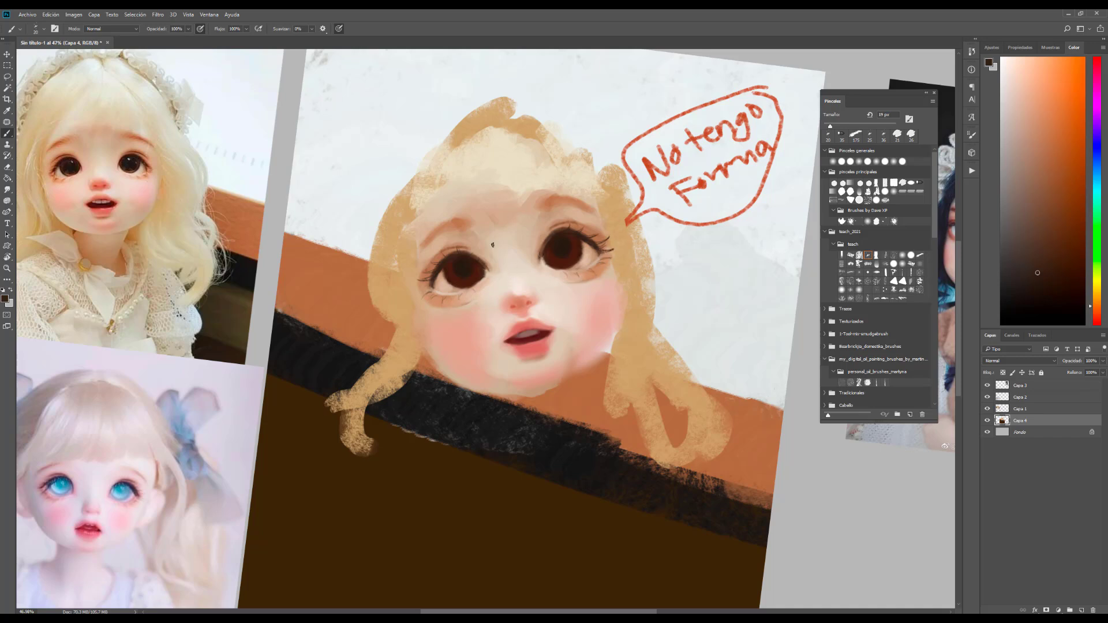
key("x")
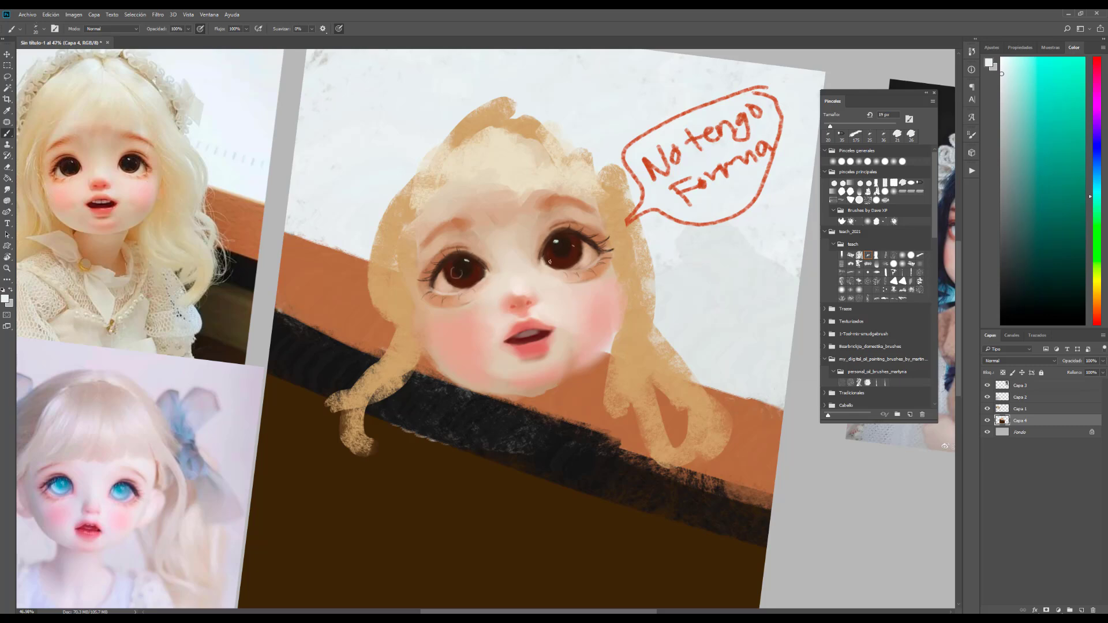
key("h")
left_click_drag(421, 385, 421, 385)
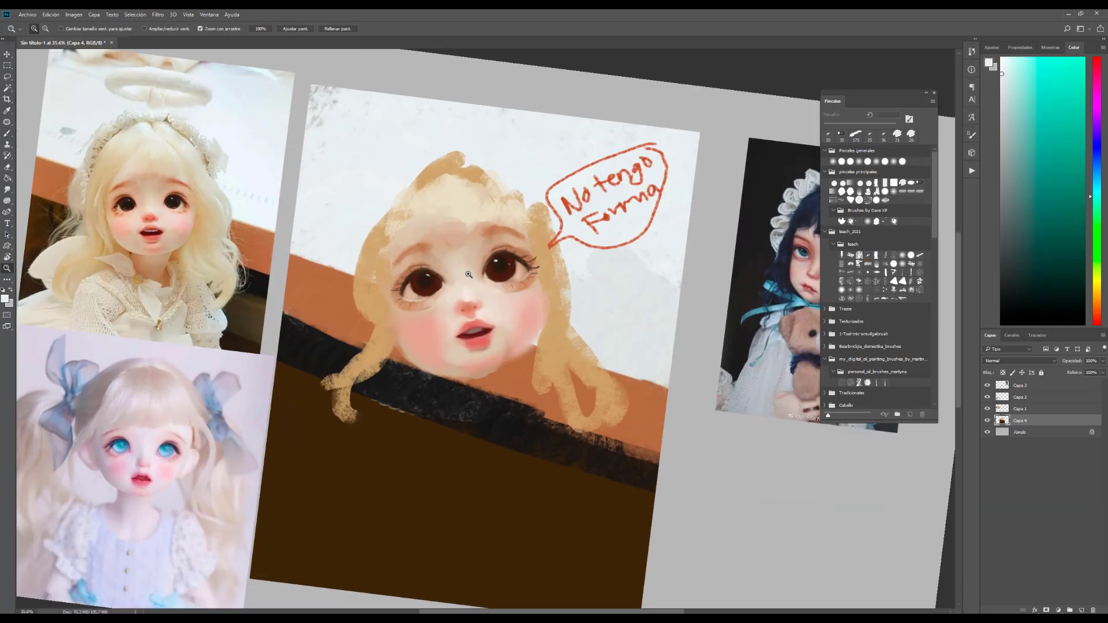
- Smooth the cheeks, jaw and chin with a textured brush and skin tones sampled from the face
key("comma")
left_click(525, 340, "alt")
left_click(523, 345, "alt")
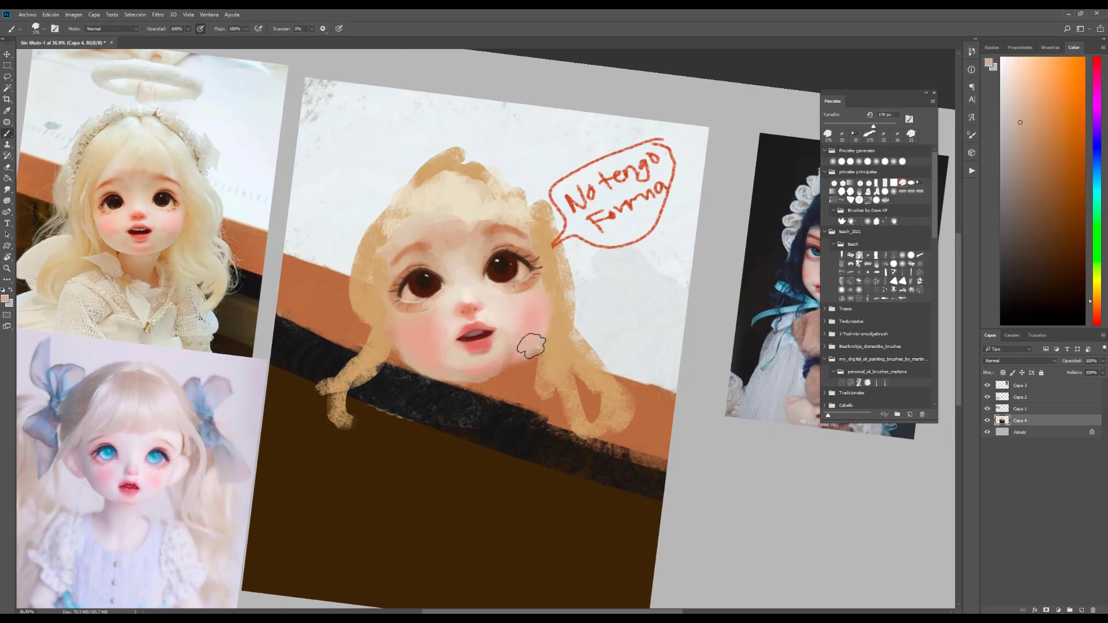
left_click(825, 138)
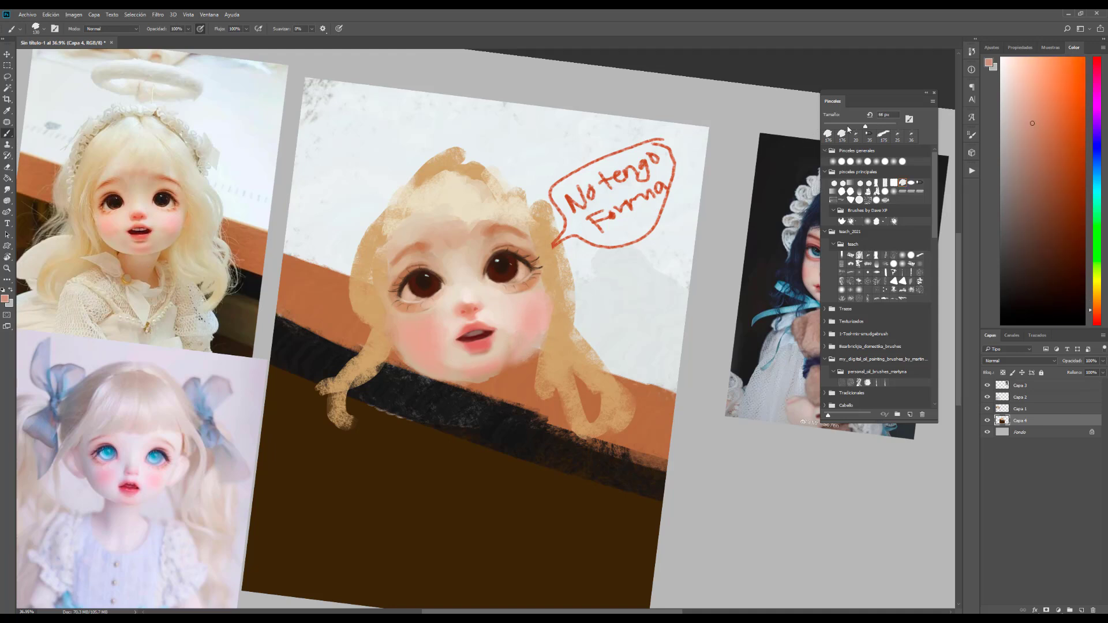
left_click(470, 376, "alt")
left_click(492, 366, "alt")
left_click(463, 376, "alt")
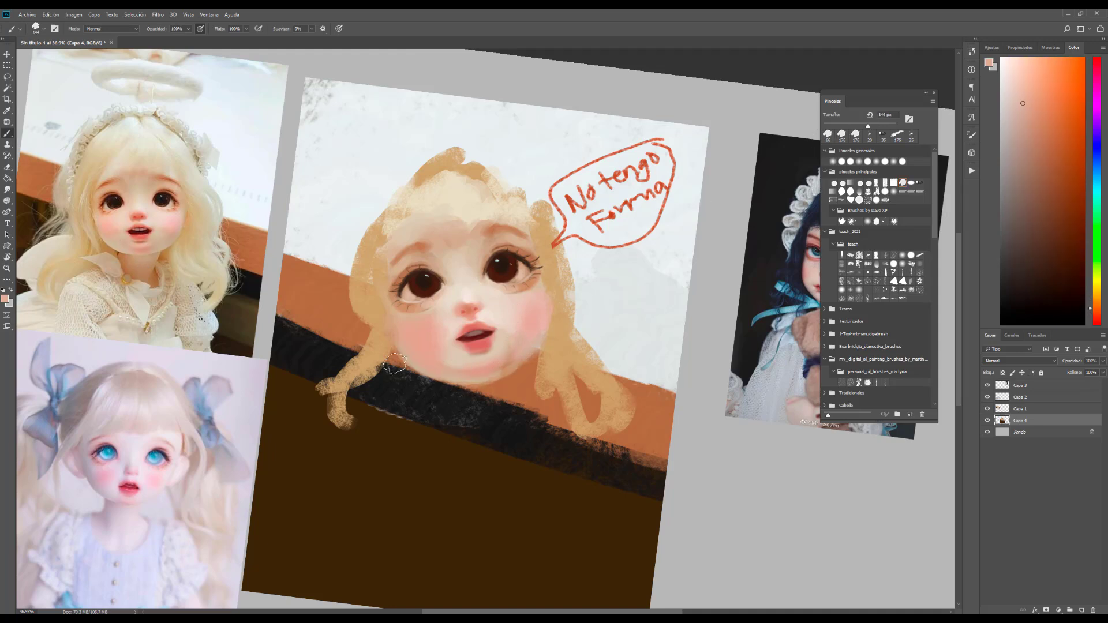
left_click(452, 368, "alt")
left_click(442, 332, "alt")
- Blend the nose bridge and the forehead between the eyebrows with sampled light skin tones
left_click(443, 324, "alt")
left_click(456, 269, "alt")
left_click(462, 276, "alt")
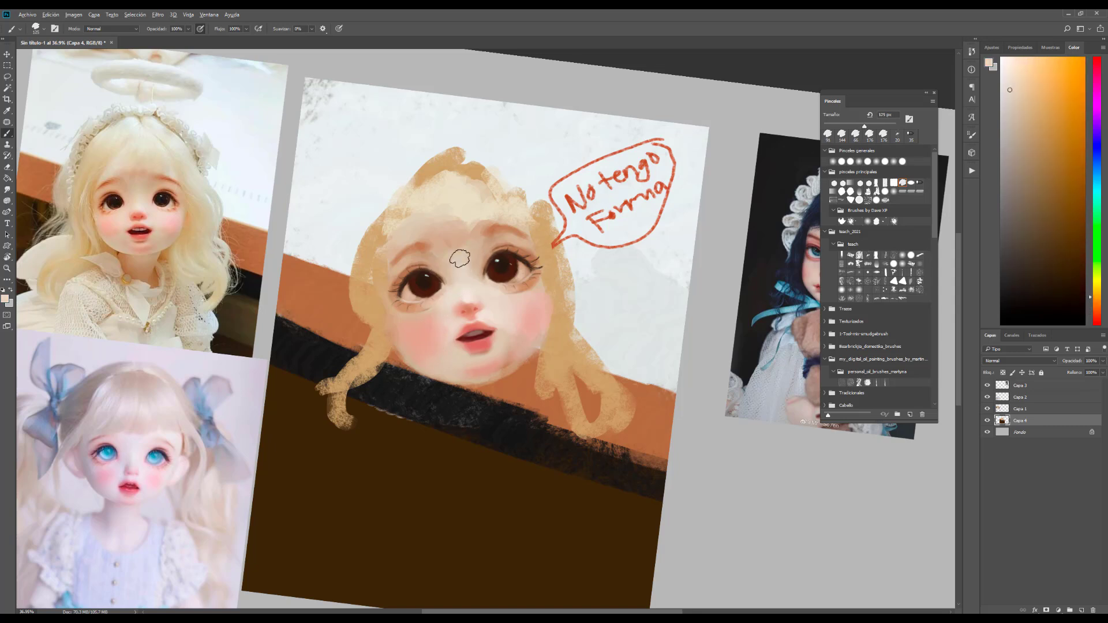
left_click(485, 242, "alt")
left_click(451, 250, "alt")
left_click(459, 236, "alt")
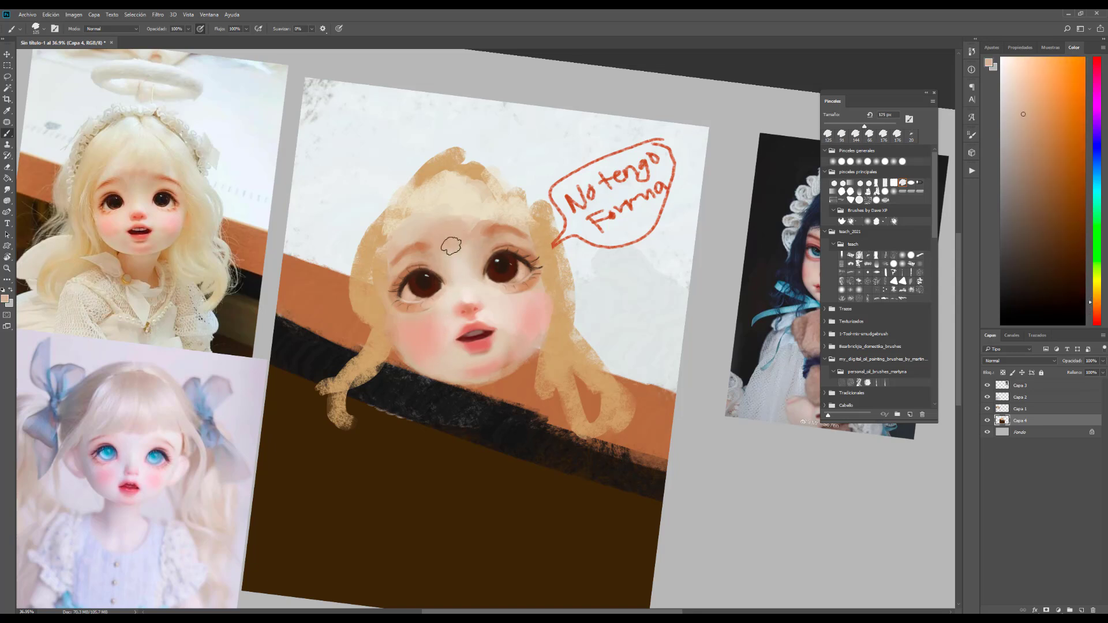
left_click(135, 173, "alt")
left_click(451, 275, "alt")
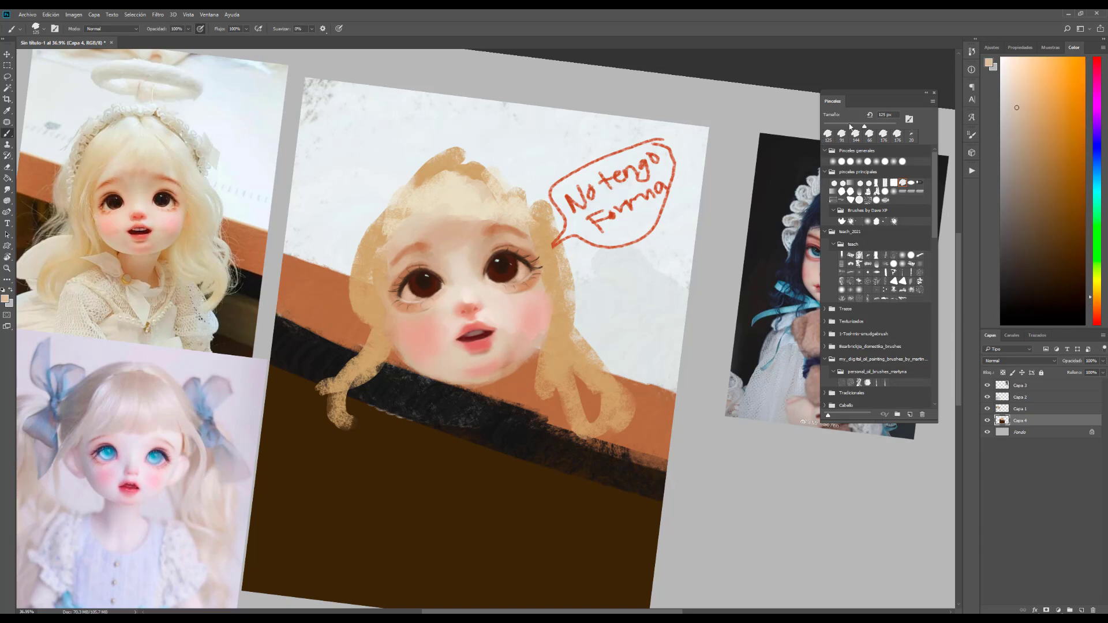
- Refine the eyebrows and the skin around the eyes with a smaller brush and sampled brow and skin tones
key("bracketleft")
key("bracketleft")
key("bracketleft")
key("bracketleft")
left_click(483, 232, "alt")
left_click(440, 284, "alt")
key("bracketright")
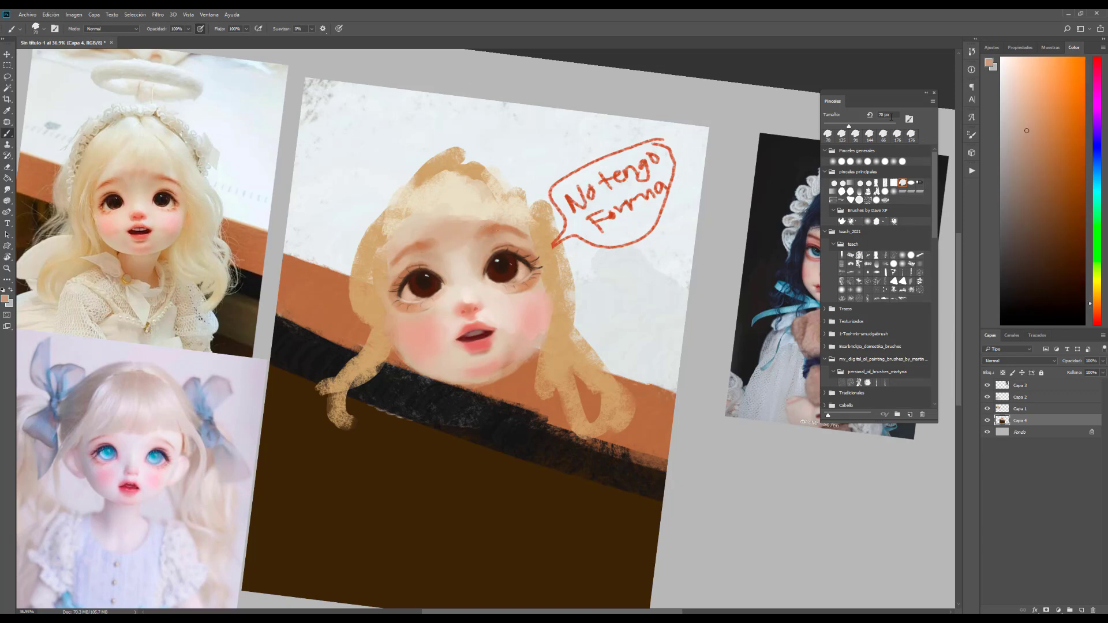
left_click(465, 255, "alt")
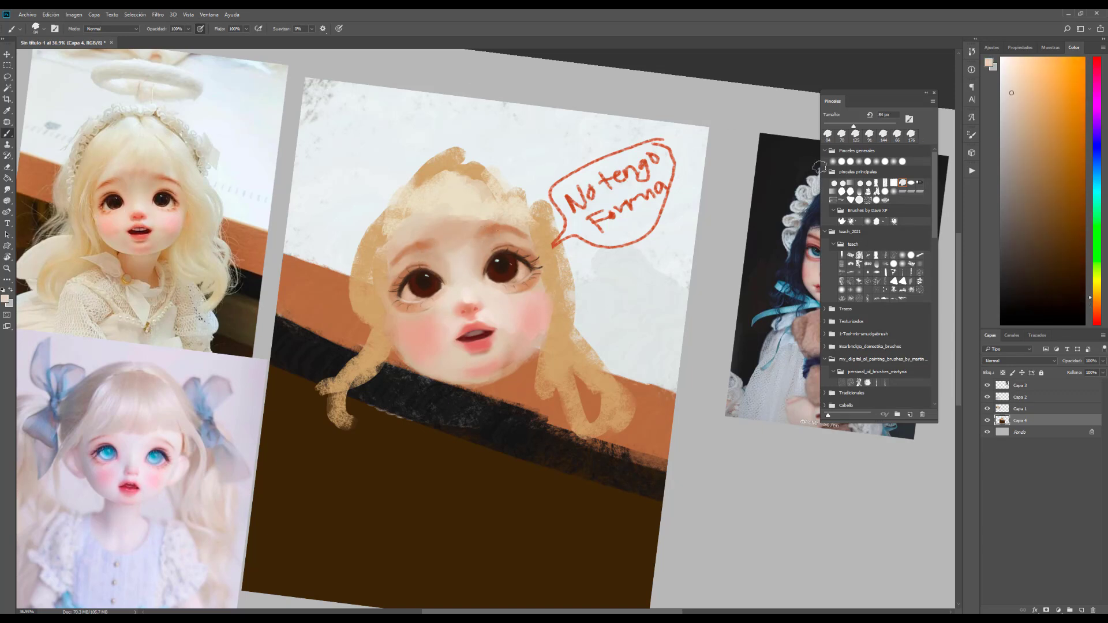
key("bracketright")
key("bracketright")
left_click(462, 238, "alt")
left_click(490, 272, "alt")
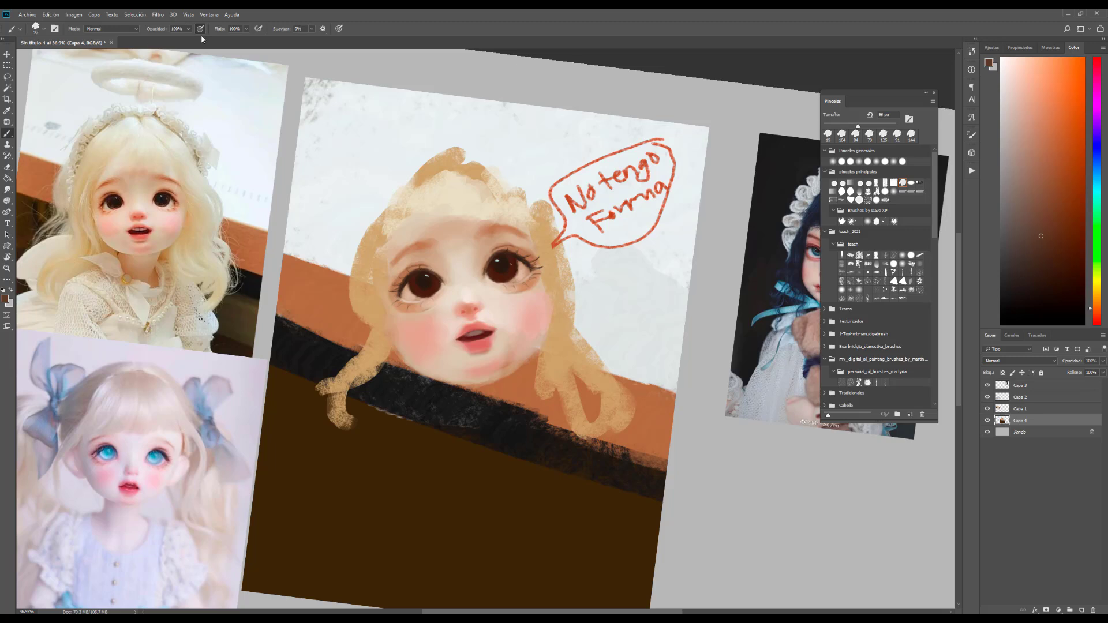
- Replace the speech bubble's lettering with "Ya tengo mas forma" and a small heart, using the sampled background white and bubble red
left_click(587, 228, "alt")
key("ctrl+z")
key("ctrl+z")
key("ctrl+z")
key("ctrl+z")
key("ctrl+z")
key("ctrl+z")
key("bracketleft")
key("bracketleft")
key("bracketleft")
key("bracketleft")
key("bracketleft")
key("bracketleft")
key("bracketleft")
key("bracketleft")
left_click(565, 196, "alt")
mouse_move(563, 190)
left_mouse_down()
mouse_move(583, 220)
mouse_move(653, 162)
left_mouse_up()
left_click_drag(580, 228, 670, 171)
left_click_drag(626, 221, 637, 222)
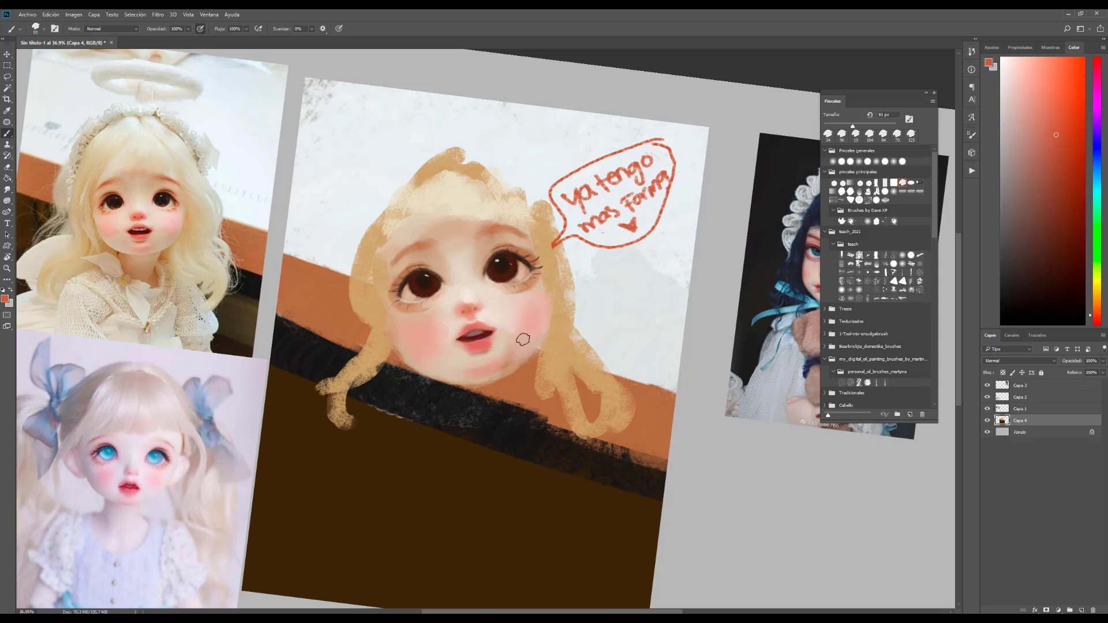
- Clean up the face contour against the hair at the temples and left cheek with sampled skin and hair tones
left_click(470, 367, "alt")
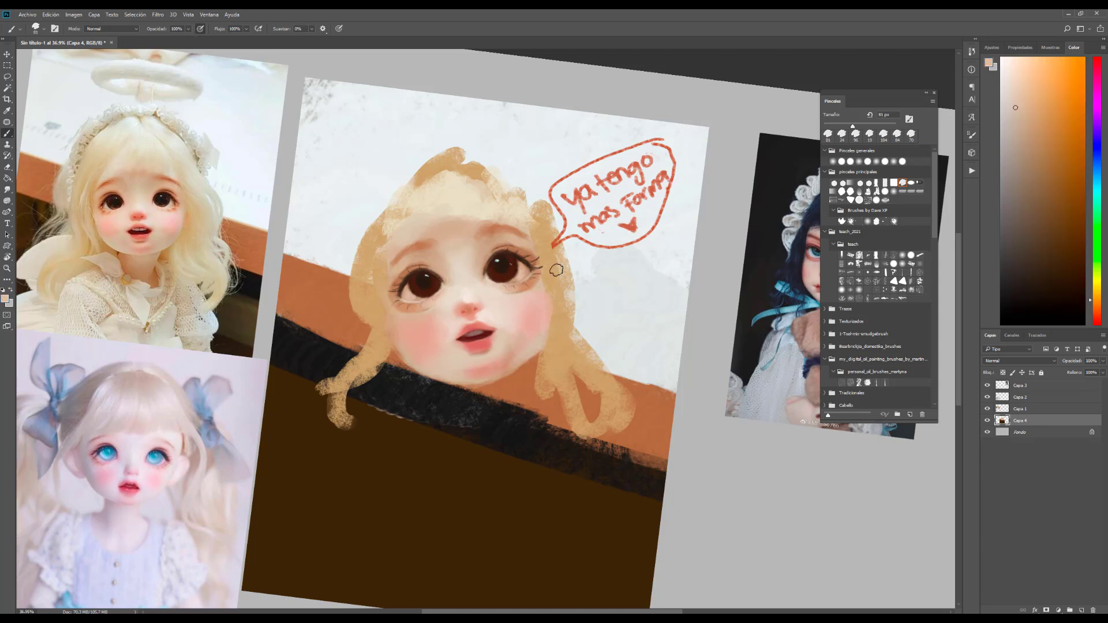
left_click(404, 262, "alt")
left_click(404, 262, "alt")
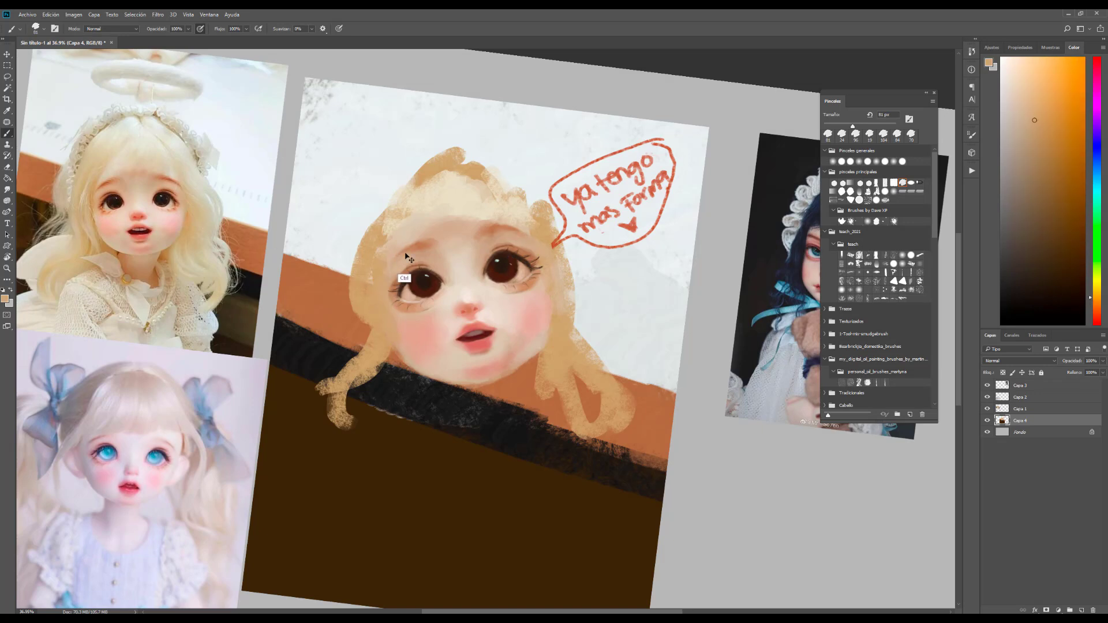
left_click(378, 289, "alt")
left_click(411, 349, "alt")
left_click(545, 251, "alt")
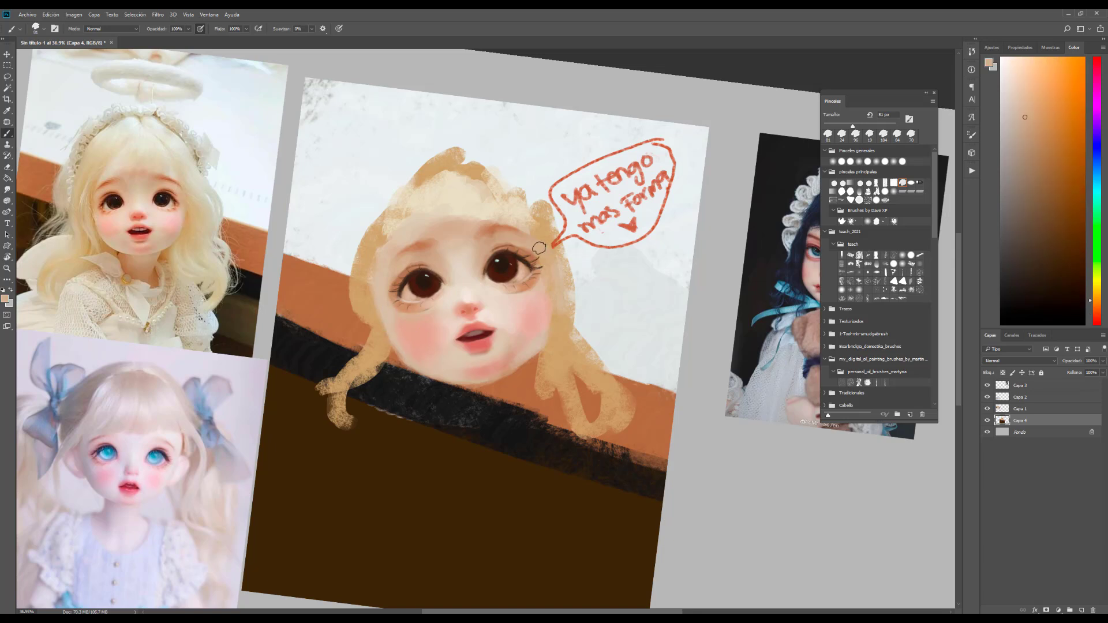
- Round out the right cheek and jawline over the hair with sampled skin tones and blush pink
left_click(546, 280, "alt")
left_click(468, 372, "alt")
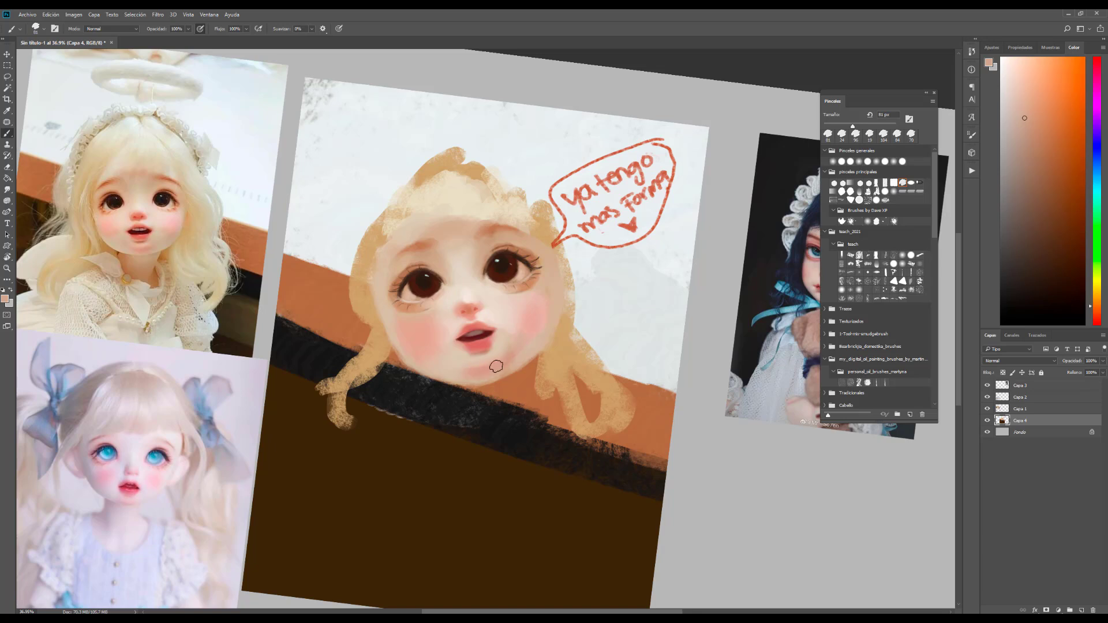
left_click(518, 340, "alt")
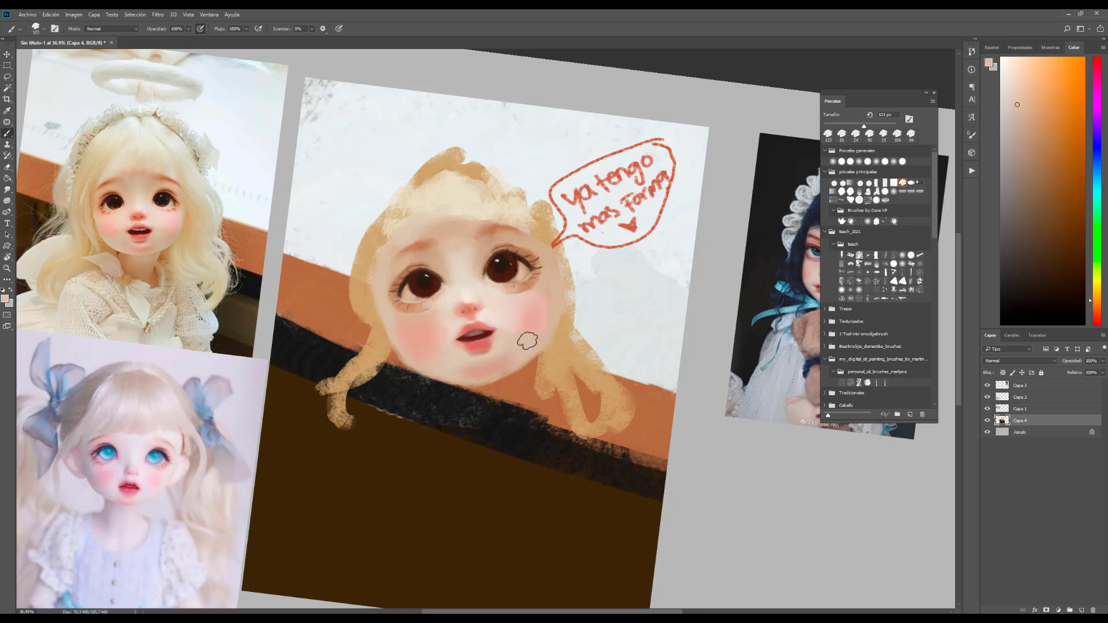
left_click(546, 326, "alt")
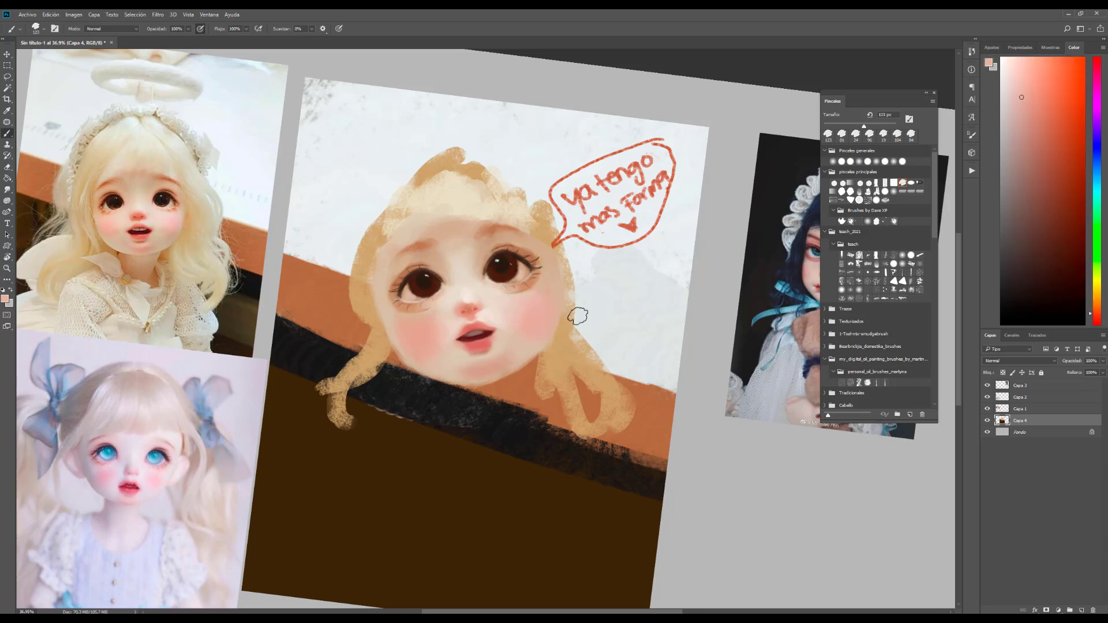
- Shade the hair along both sides of the face with golden browns sampled from the reference doll's hair
left_click(96, 211, "alt")
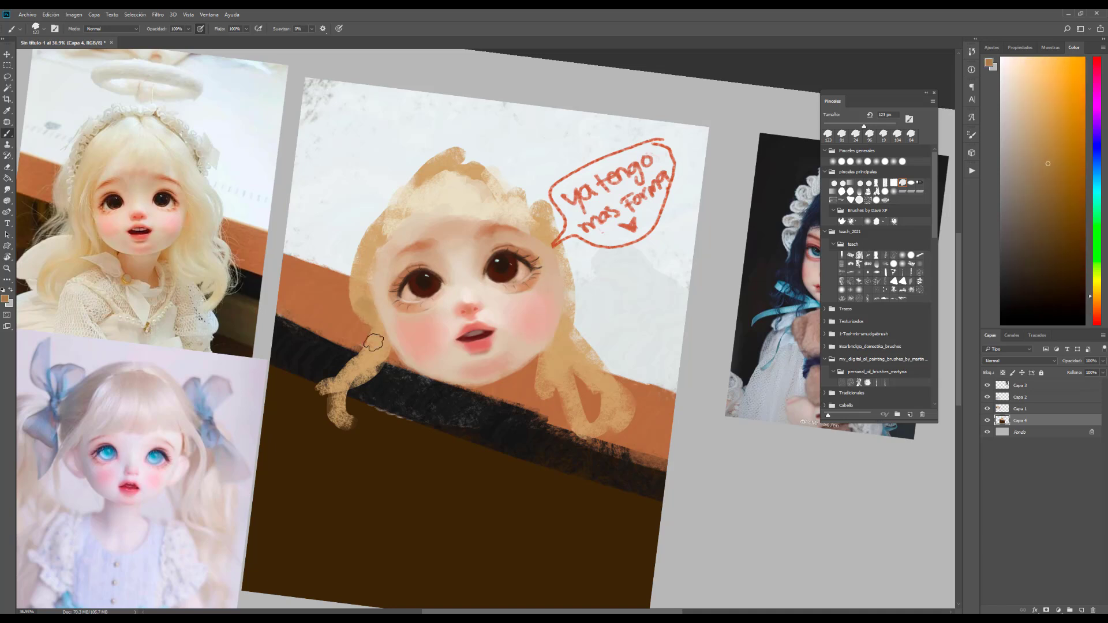
mouse_move(377, 258)
left_mouse_down()
mouse_move(369, 281)
mouse_move(390, 374)
left_mouse_up()
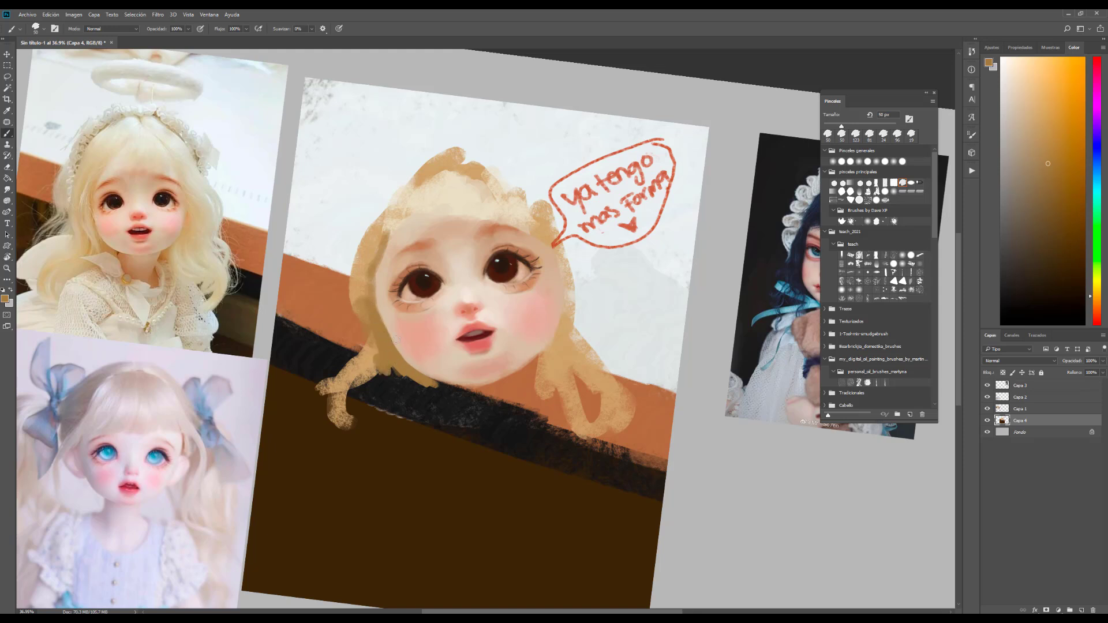
left_click_drag(372, 294, 374, 268)
left_click(389, 319, "alt")
left_click(397, 325, "alt")
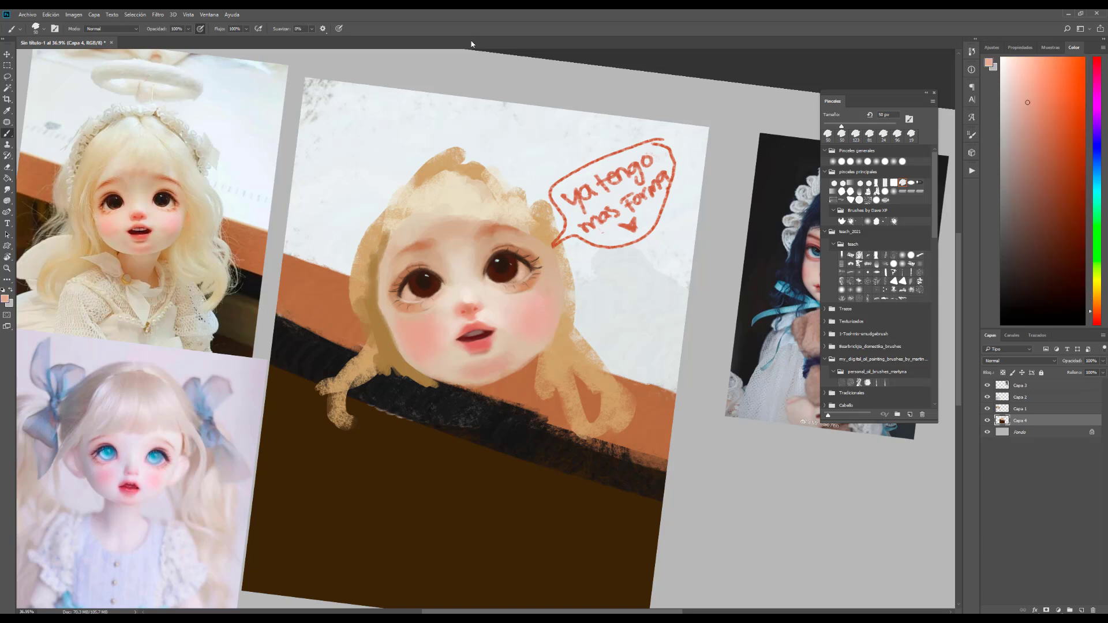
left_click(193, 214, "alt")
key("Escape")
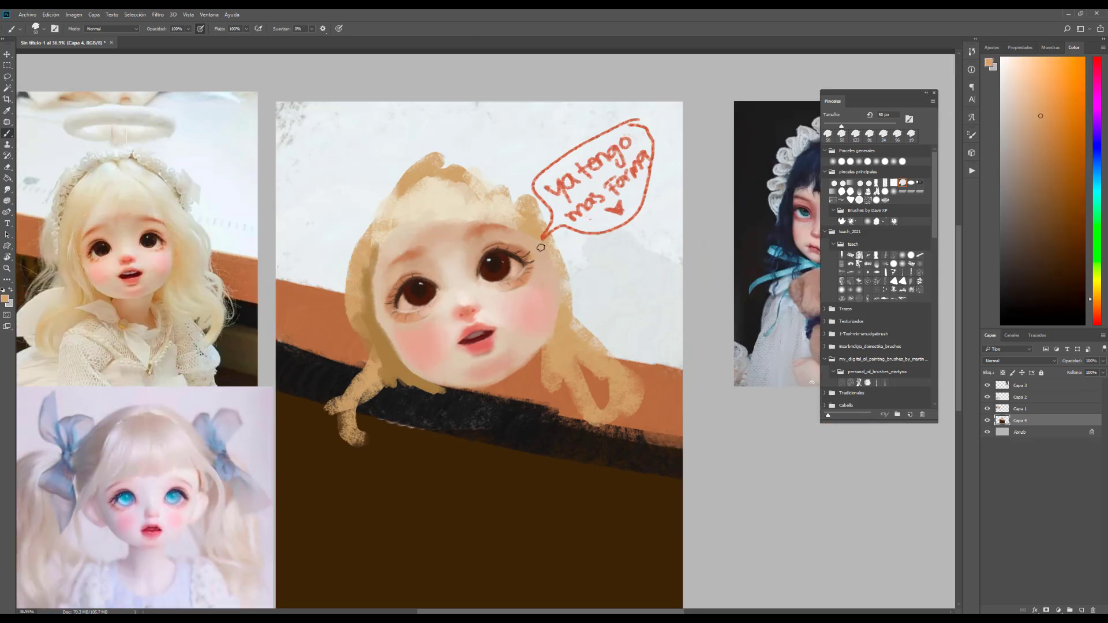
left_click_drag(552, 249, 561, 284)
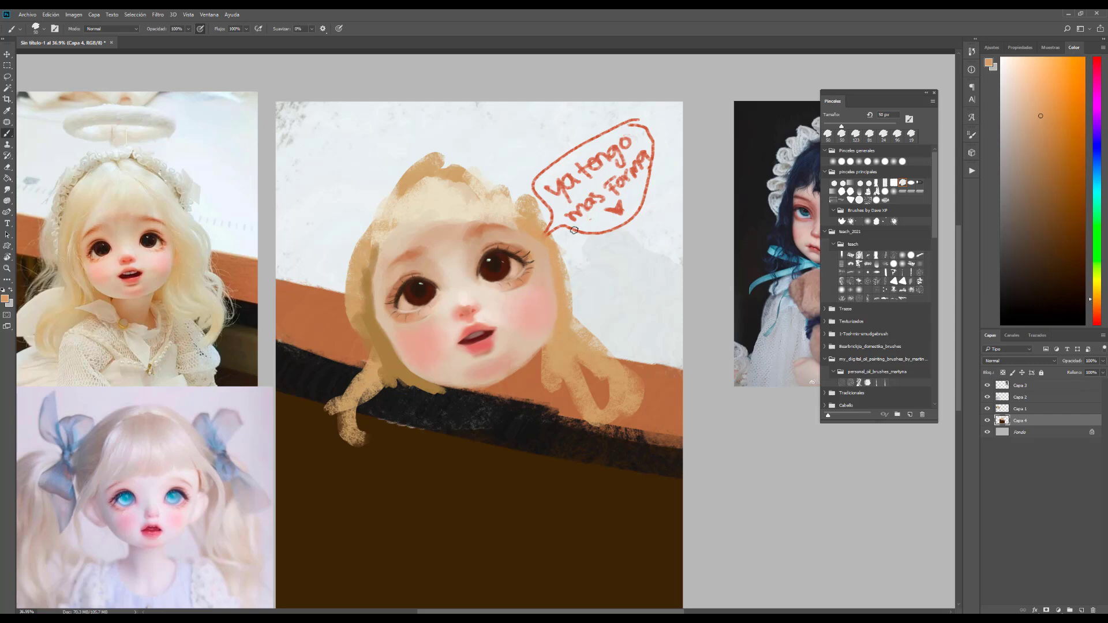
- Duplicate the painting layer and scale the copy down to make room around the portrait
scroll(558, 246, "down", 1)
key("l")
mouse_move(632, 399)
left_mouse_down()
mouse_move(663, 149)
mouse_move(404, 437)
left_mouse_up()
key("ctrl+d")
key("ctrl+j")
key("ctrl+t")
left_click_drag(663, 112, 563, 204)
left_click_drag(509, 307, 584, 239)
key("Return")
key("b")
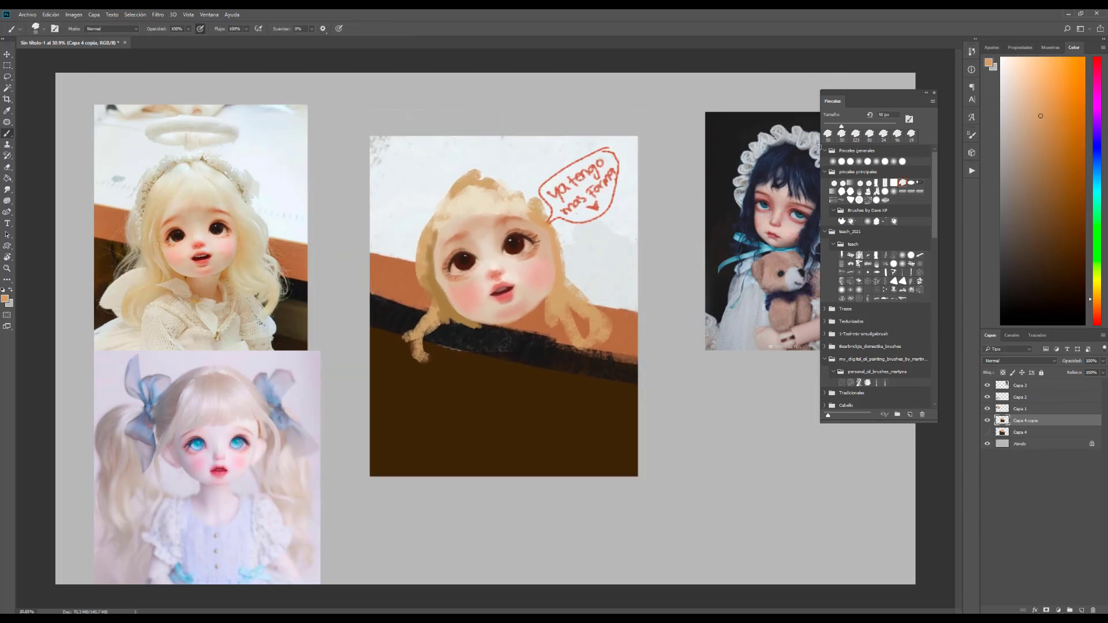
- Extend the white wall, orange band and dark brown lower background past the portrait's edges, covering the speech bubble
left_click(372, 162, "alt")
mouse_move(372, 161)
left_mouse_down()
mouse_move(542, 167)
mouse_move(408, 119)
mouse_move(631, 154)
mouse_move(381, 268)
mouse_move(346, 441)
mouse_move(495, 520)
mouse_move(450, 502)
left_mouse_up()
left_click(381, 268, "alt")
- Sketch white body guidelines with a smaller brush: a vertical centre line below the chin and a shoulder line across it
key("bracketleft")
key("bracketleft")
key("bracketleft")
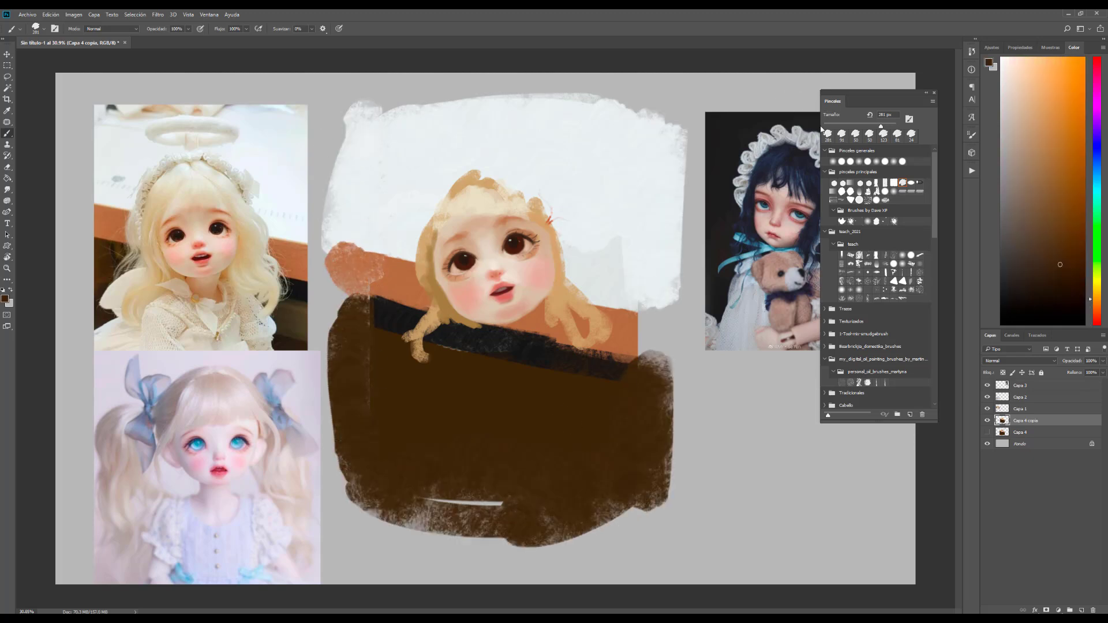
left_click(506, 323, "alt")
left_click_drag(506, 324, 506, 469)
left_click_drag(445, 347, 574, 366)
scroll(482, 284, "up", 1)
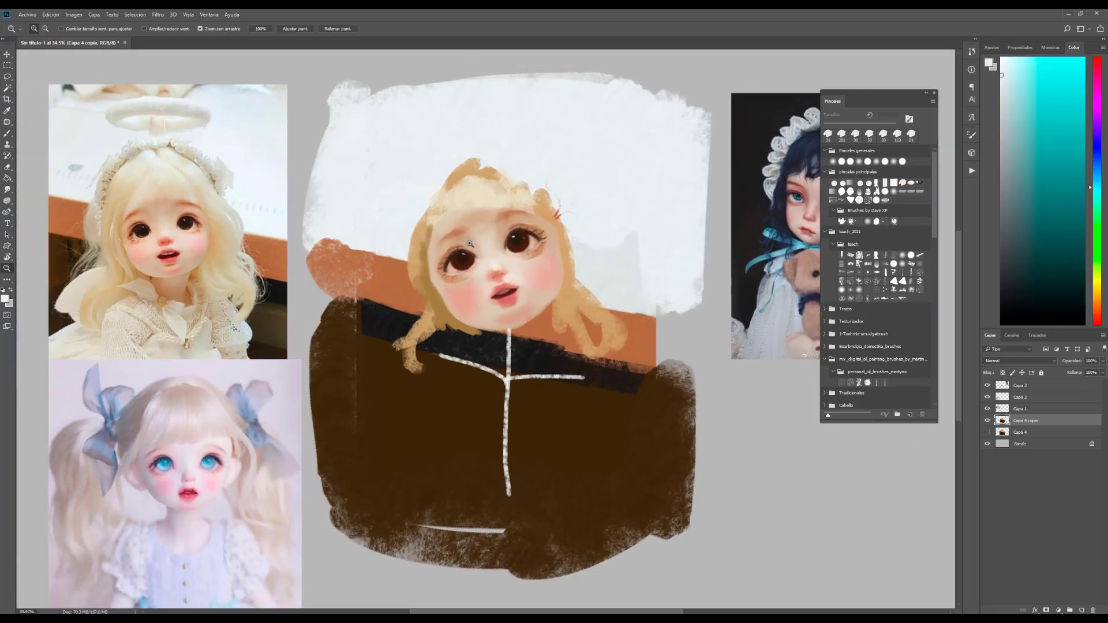
- Block in the crown and the long left side of the hair with a larger brush and sampled blonde tones
key("bracketright")
key("bracketright")
key("bracketright")
key("bracketright")
left_click(199, 175, "alt")
mouse_move(491, 148)
left_mouse_down()
mouse_move(525, 177)
mouse_move(465, 140)
left_mouse_up()
left_click(176, 176, "alt")
mouse_move(470, 192)
left_mouse_down()
mouse_move(473, 140)
mouse_move(505, 116)
mouse_move(424, 175)
mouse_move(401, 248)
mouse_move(426, 213)
mouse_move(399, 418)
left_mouse_up()
- Block in the wavy right side of the hair and fill out the top of the head with sampled blonde
left_click(410, 206, "alt")
left_click_drag(583, 203, 600, 272)
mouse_move(624, 116)
left_mouse_down()
mouse_move(560, 180)
mouse_move(518, 146)
mouse_move(639, 269)
left_mouse_up()
mouse_move(414, 181)
left_mouse_down()
mouse_move(426, 388)
mouse_move(416, 171)
mouse_move(455, 131)
mouse_move(500, 141)
left_mouse_up()
left_click(500, 140, "alt")
mouse_move(480, 207)
left_mouse_down()
mouse_move(455, 144)
mouse_move(495, 163)
left_mouse_up()
- Refine the fringe's edge on the forehead and sketch its parting strands with a smaller brush and sampled olive tan
key("bracketleft")
key("bracketleft")
key("bracketleft")
key("bracketleft")
key("bracketleft")
left_click(523, 202, "alt")
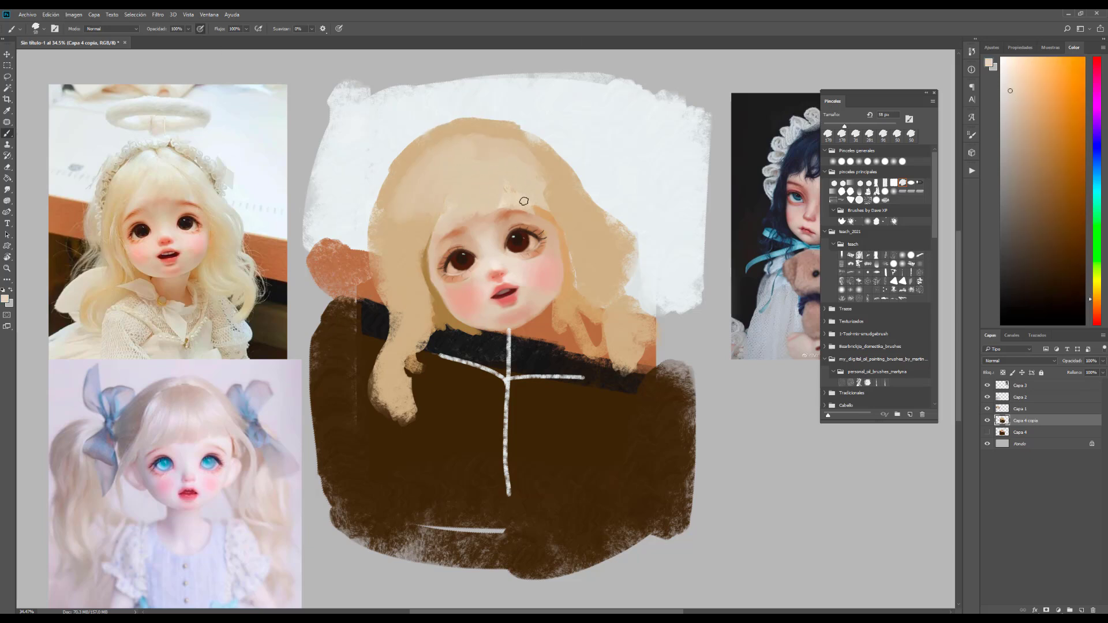
left_click(429, 214, "alt")
left_click(166, 149, "alt")
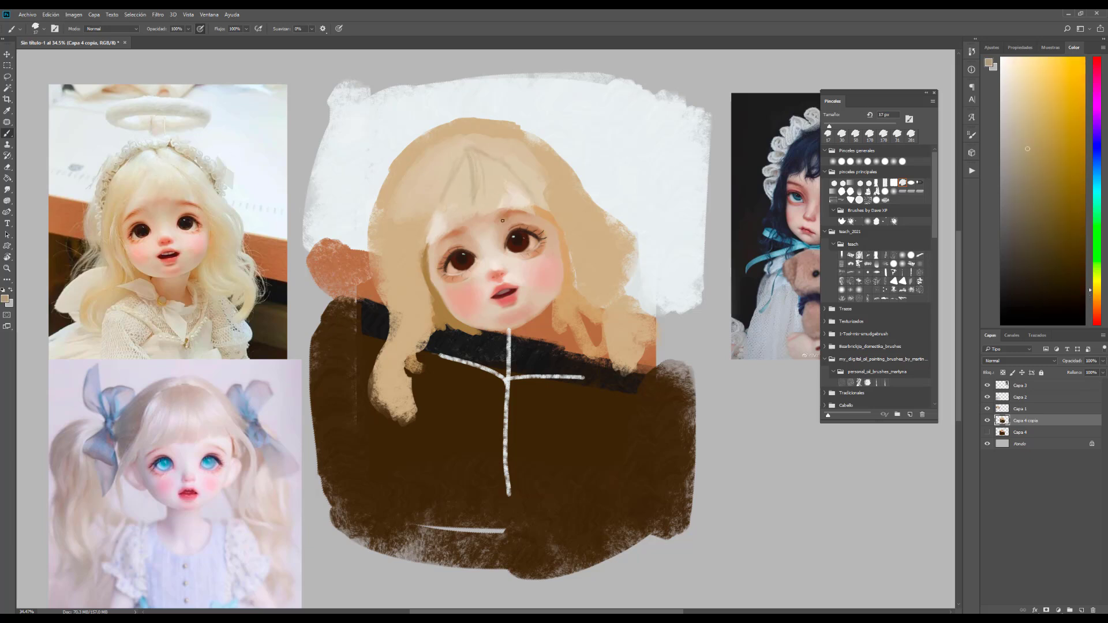
- Paint shadowed strands through the fringe from the parting toward the left temple with a textured bristle brush
left_click(865, 254)
left_click(870, 133)
mouse_move(490, 167)
left_mouse_down()
mouse_move(470, 156)
mouse_move(503, 227)
mouse_move(457, 161)
mouse_move(442, 219)
mouse_move(433, 193)
mouse_move(408, 253)
left_mouse_up()
left_click(526, 191, "alt")
left_click(177, 146, "alt")
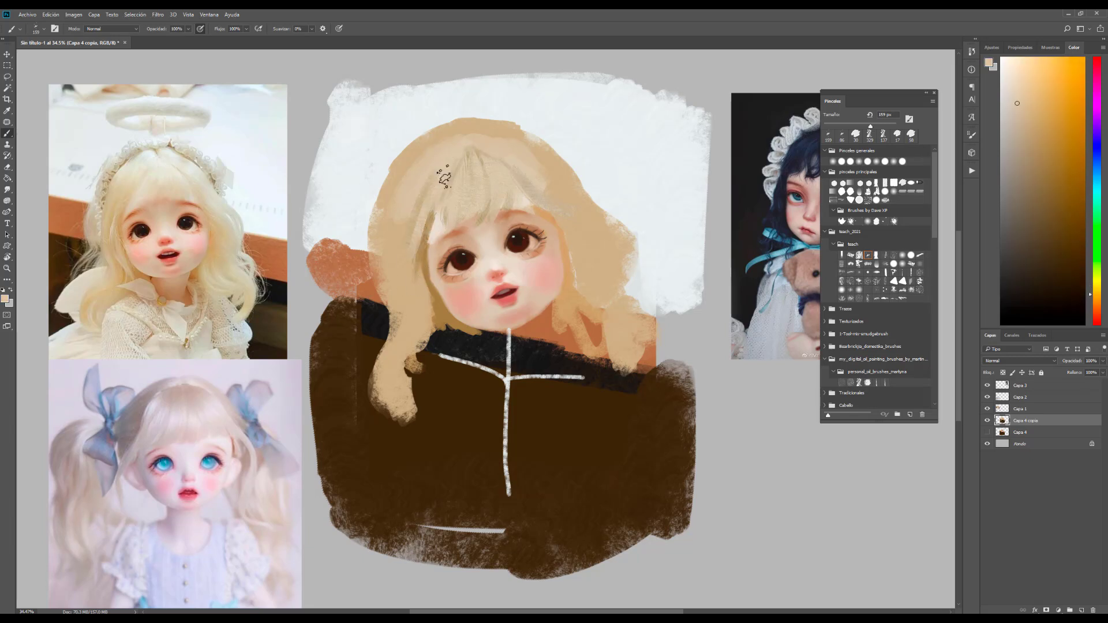
- Add pale yellow strands to the fringe with a hair brush and the reference doll's light hair colour
left_click(886, 383)
left_click(183, 170, "alt")
left_click(182, 170, "alt")
left_click(904, 183)
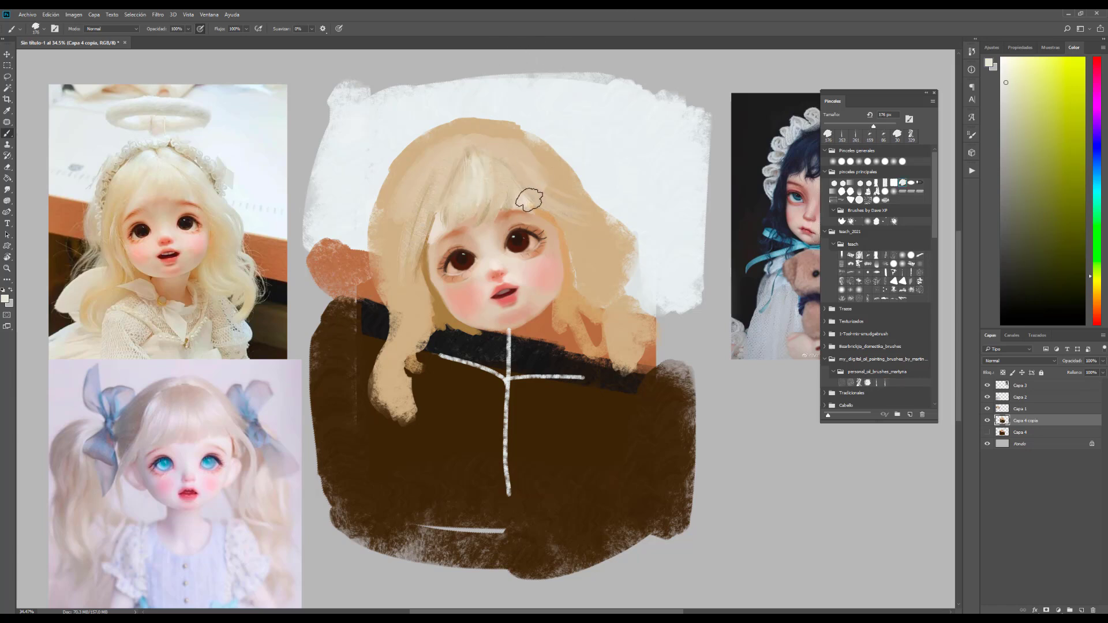
- Block in the neck below the chin with sampled shadow browns and warm skin tones
left_click(449, 312, "alt")
left_click(489, 335)
left_click(501, 335, "alt")
left_click_drag(500, 334, 528, 352)
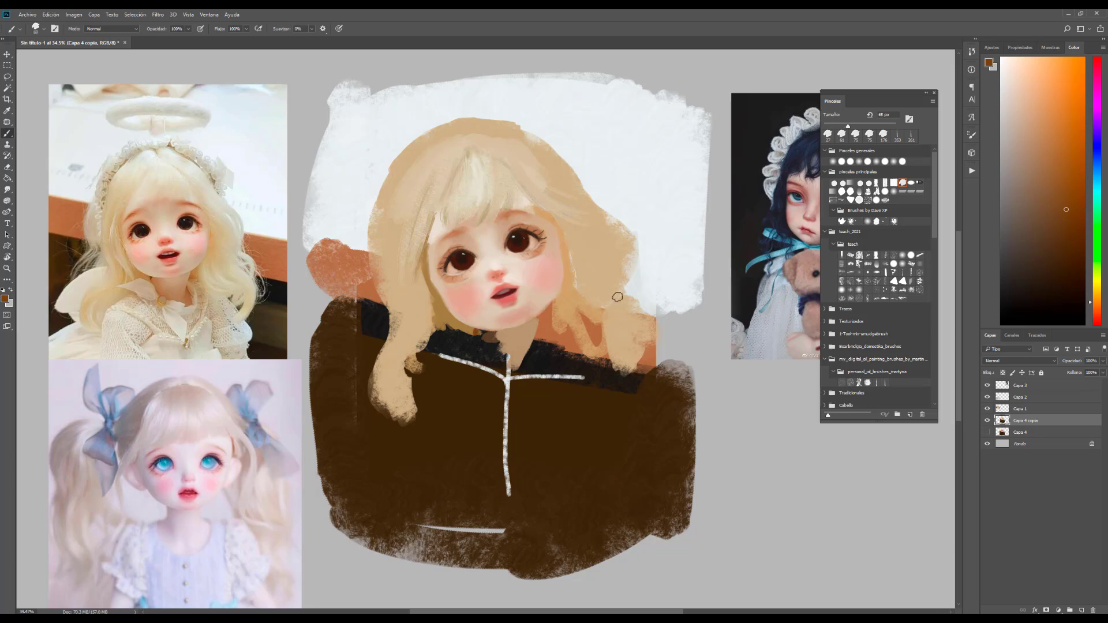
mouse_move(485, 336)
left_mouse_down()
mouse_move(485, 362)
mouse_move(509, 360)
mouse_move(507, 371)
mouse_move(493, 369)
mouse_move(505, 352)
mouse_move(465, 372)
mouse_move(480, 353)
mouse_move(499, 377)
mouse_move(487, 324)
mouse_move(493, 350)
left_mouse_up()
left_click(161, 295, "alt")
left_click(503, 247, "alt")
left_click(492, 349, "alt")
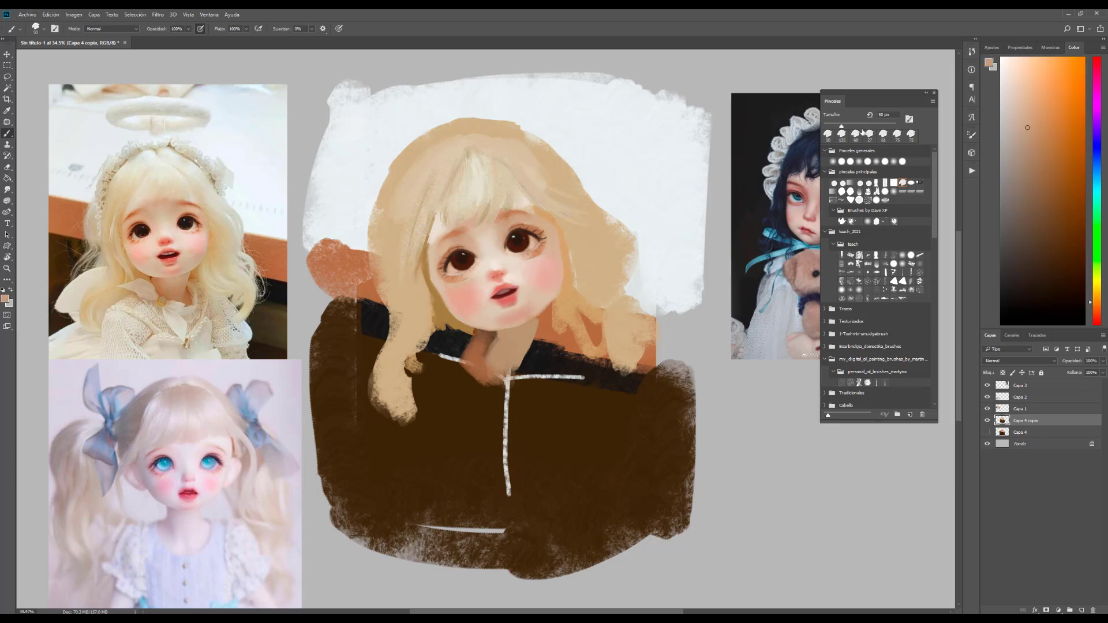
- Blend the neck tones with a mixer brush and soften the chin and jaw with a soft round brush and sampled skin colours
left_click(849, 188)
left_click(489, 354, "alt")
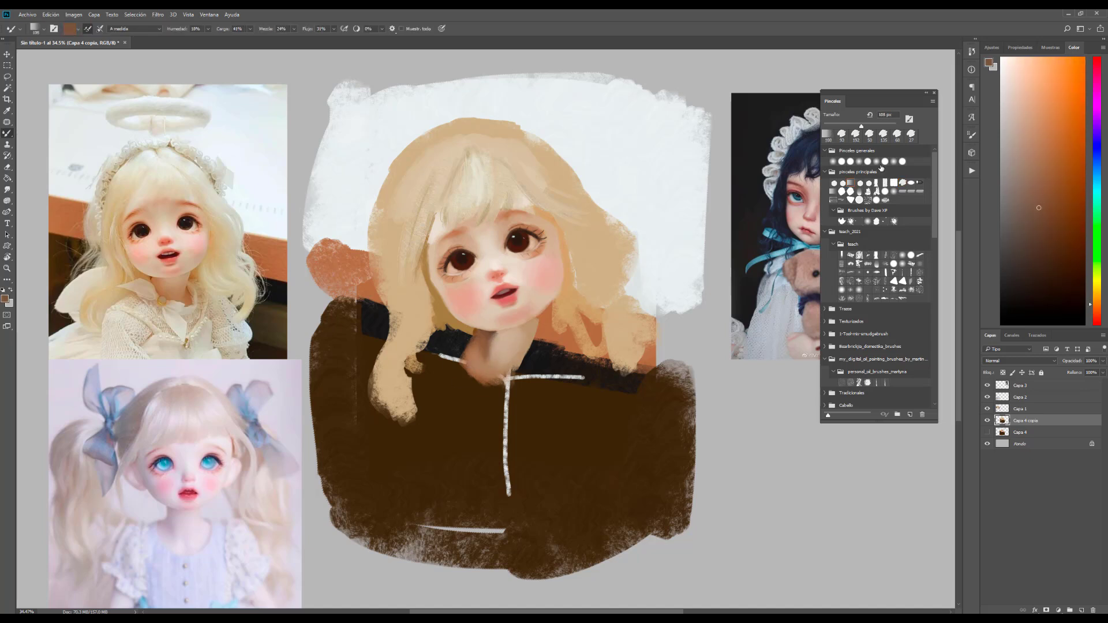
left_click(833, 161)
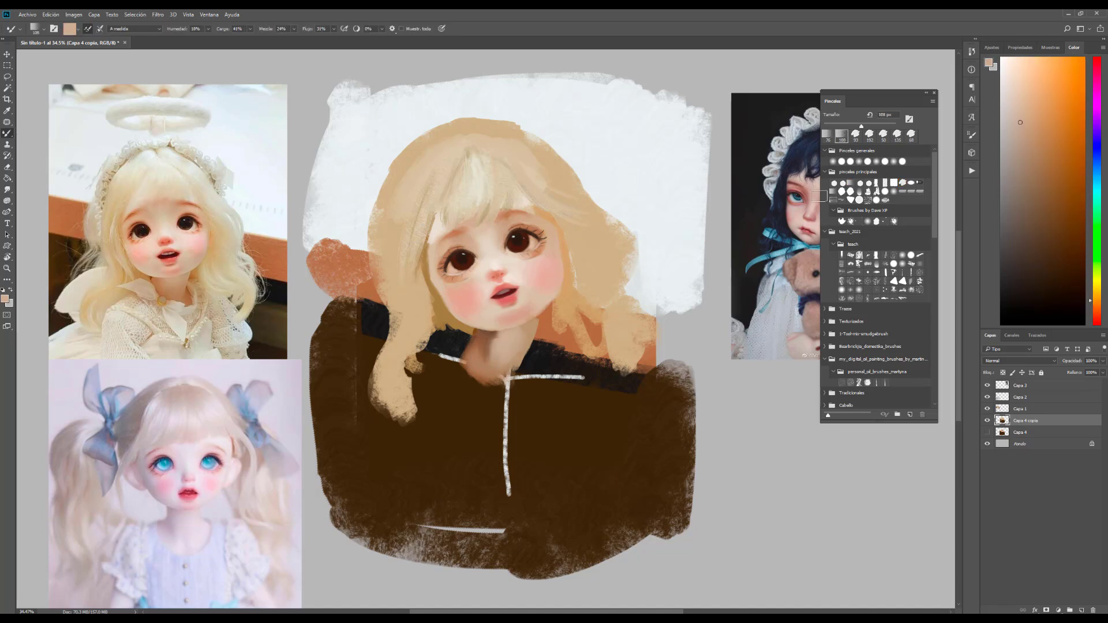
left_click(485, 346, "alt")
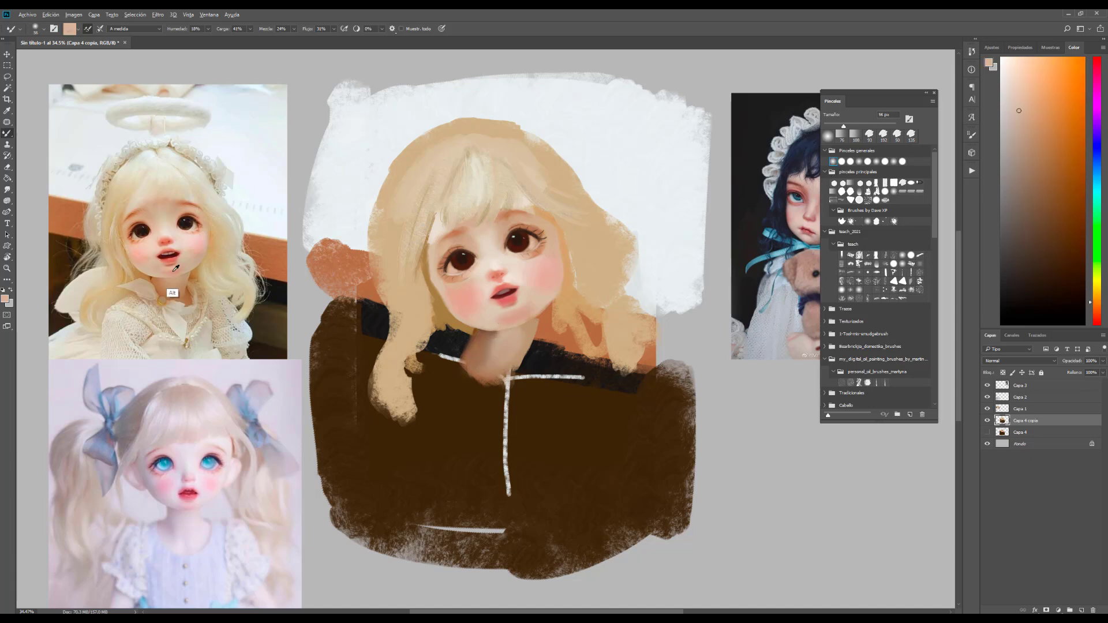
left_click(167, 293, "alt")
left_click(514, 308, "alt")
left_click(531, 308, "alt")
left_click(508, 319, "alt")
left_click(555, 295, "alt")
- Block in the pale collar and its hanging tie with a textured brush and colours sampled from the reference doll's dress
left_click(870, 191)
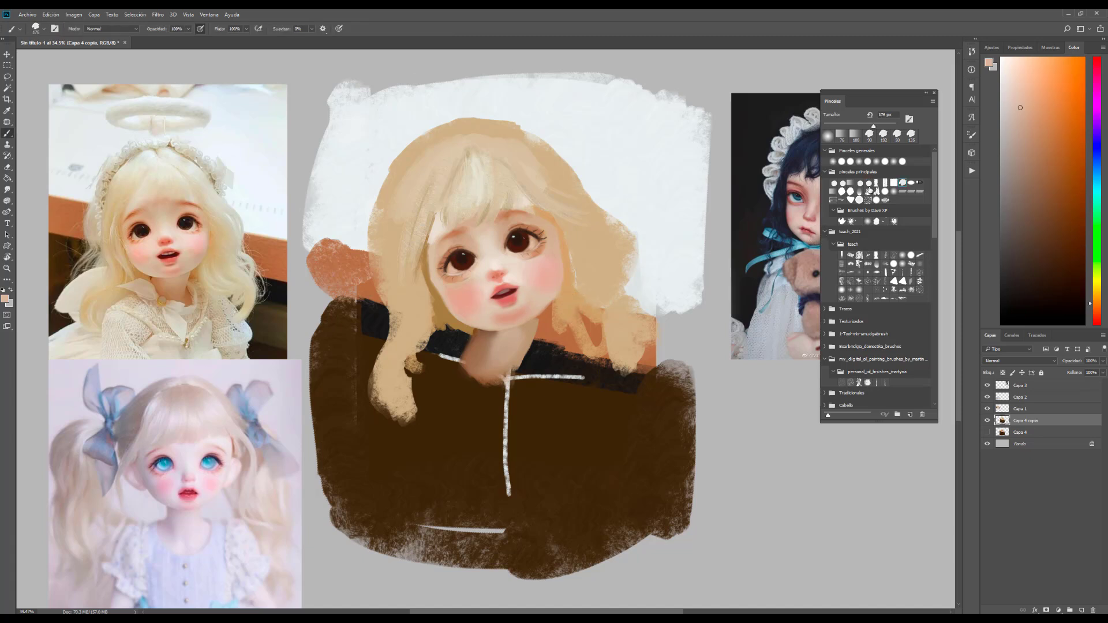
left_click(150, 287, "alt")
mouse_move(465, 352)
left_mouse_down()
mouse_move(497, 381)
mouse_move(528, 378)
mouse_move(502, 381)
mouse_move(519, 433)
left_mouse_up()
left_click(187, 332, "alt")
left_click_drag(471, 360, 425, 355)
left_click(425, 355, "alt")
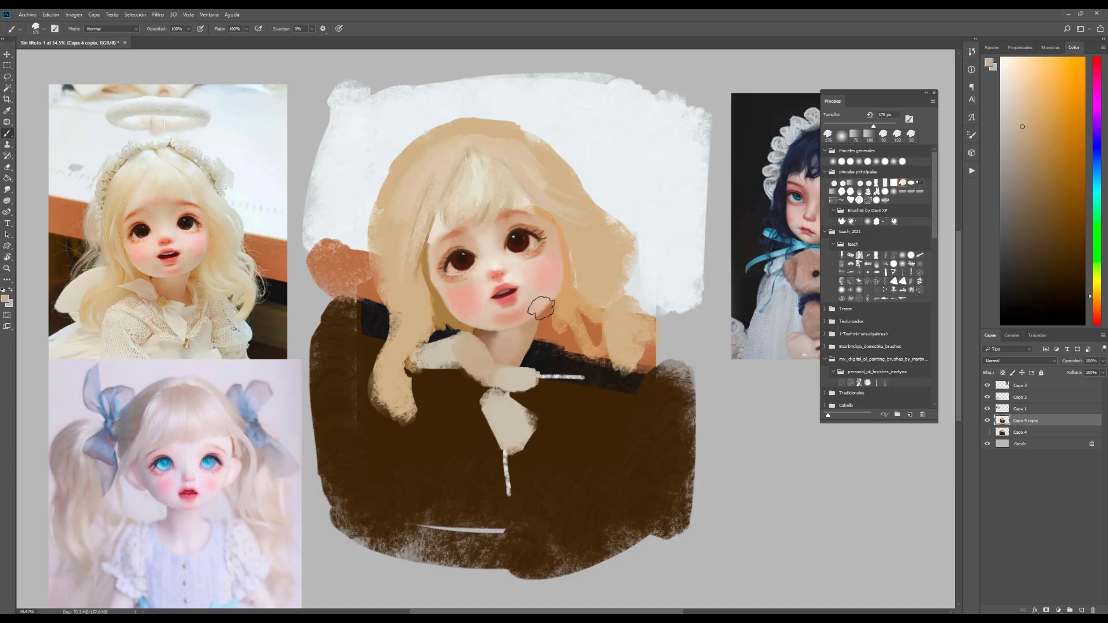
- Paint an orange-brown shadow on the right of the neck and extend the collar around it in pale beige
left_click(192, 297, "alt")
left_click(855, 134)
mouse_move(520, 369)
left_mouse_down()
mouse_move(534, 355)
mouse_move(549, 365)
left_mouse_up()
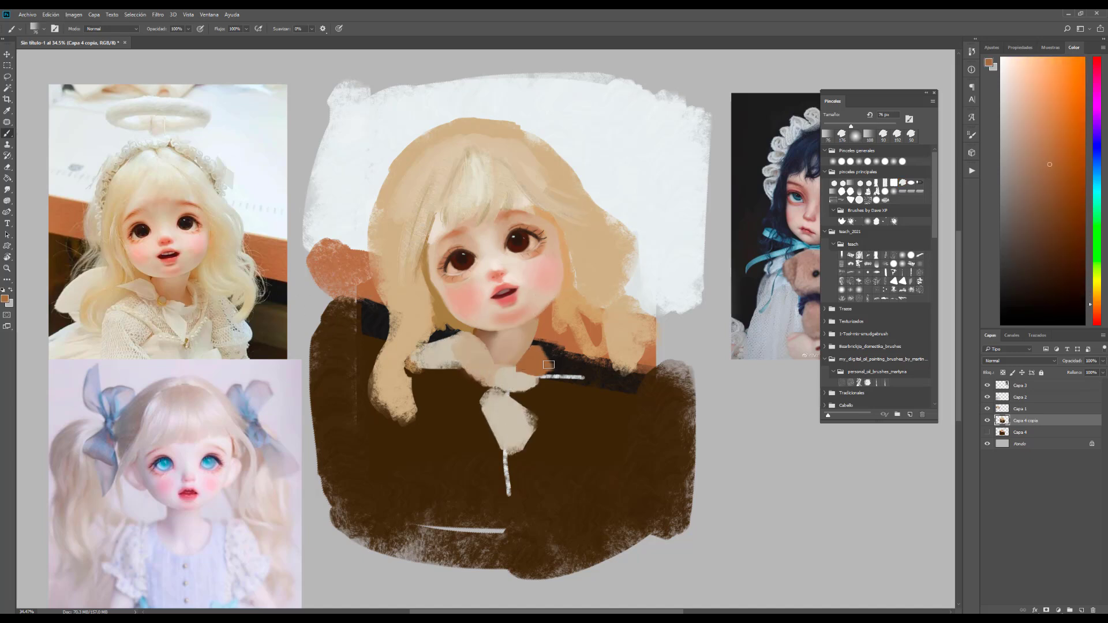
left_click(194, 310, "alt")
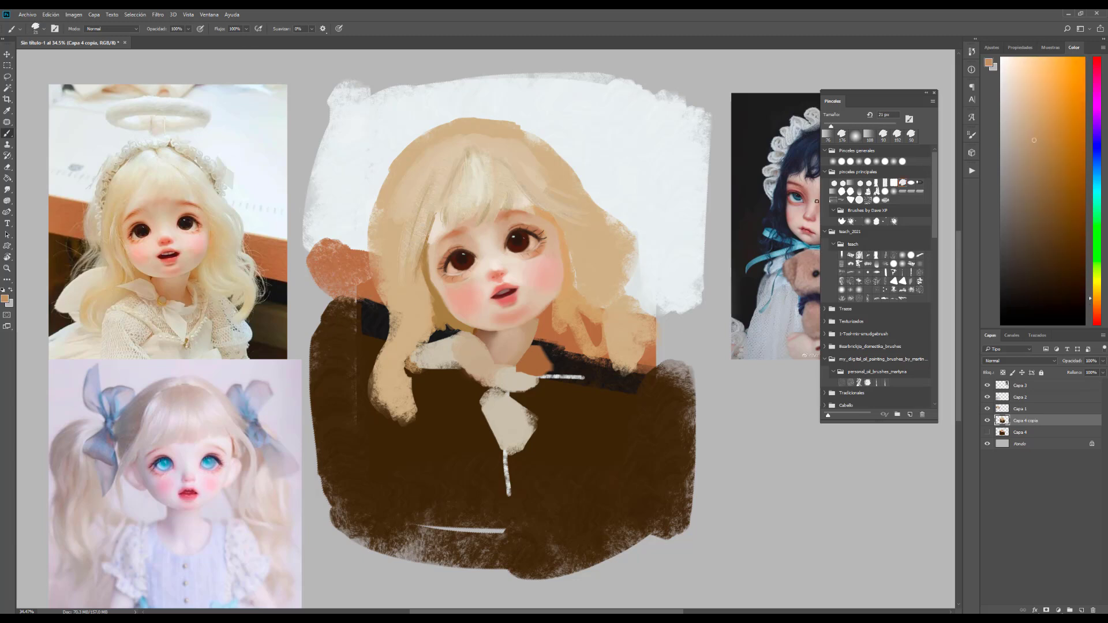
left_click(537, 381, "alt")
mouse_move(548, 352)
left_mouse_down()
mouse_move(543, 334)
mouse_move(580, 360)
left_mouse_up()
- Block in the dress's torso in sampled tan and its left puff sleeve in cream with a larger brush
left_click(194, 258, "alt")
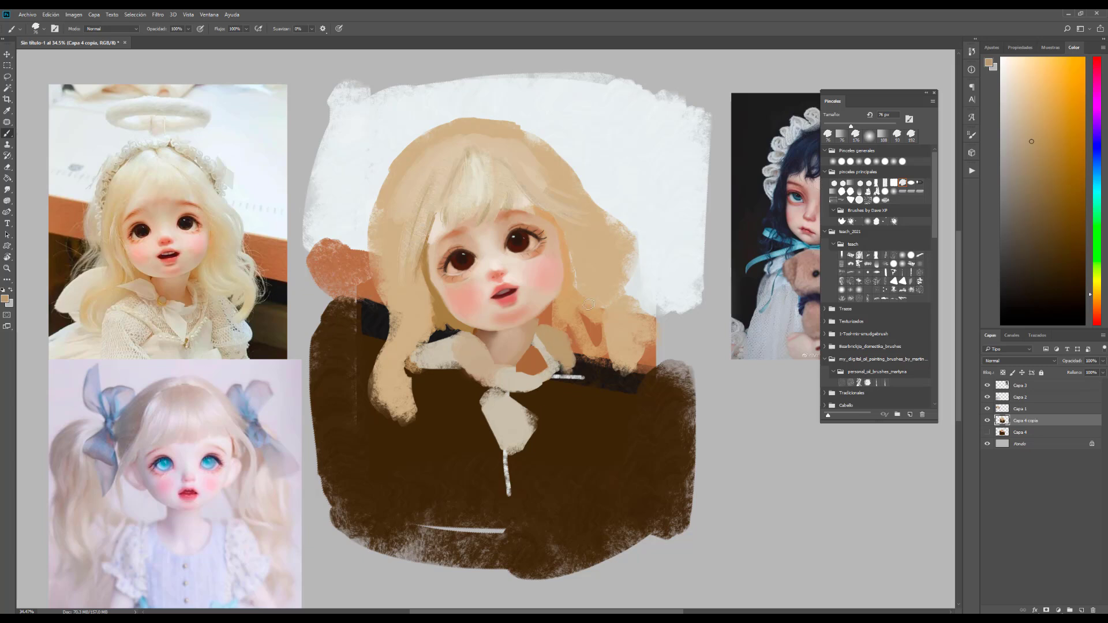
key("bracketright")
key("bracketright")
key("bracketright")
key("bracketright")
left_click_drag(459, 378, 392, 443)
left_click(139, 313, "alt")
mouse_move(421, 404)
left_mouse_down()
mouse_move(398, 441)
mouse_move(460, 465)
mouse_move(468, 407)
mouse_move(531, 480)
mouse_move(548, 416)
mouse_move(589, 381)
mouse_move(632, 462)
mouse_move(618, 488)
mouse_move(531, 518)
mouse_move(630, 489)
mouse_move(635, 505)
mouse_move(391, 425)
mouse_move(376, 484)
left_mouse_up()
left_click(414, 412, "alt")
- Widen the wavy hair outline on both sides with a bristle brush and sampled blonde
left_click(397, 358, "alt")
left_click(870, 255)
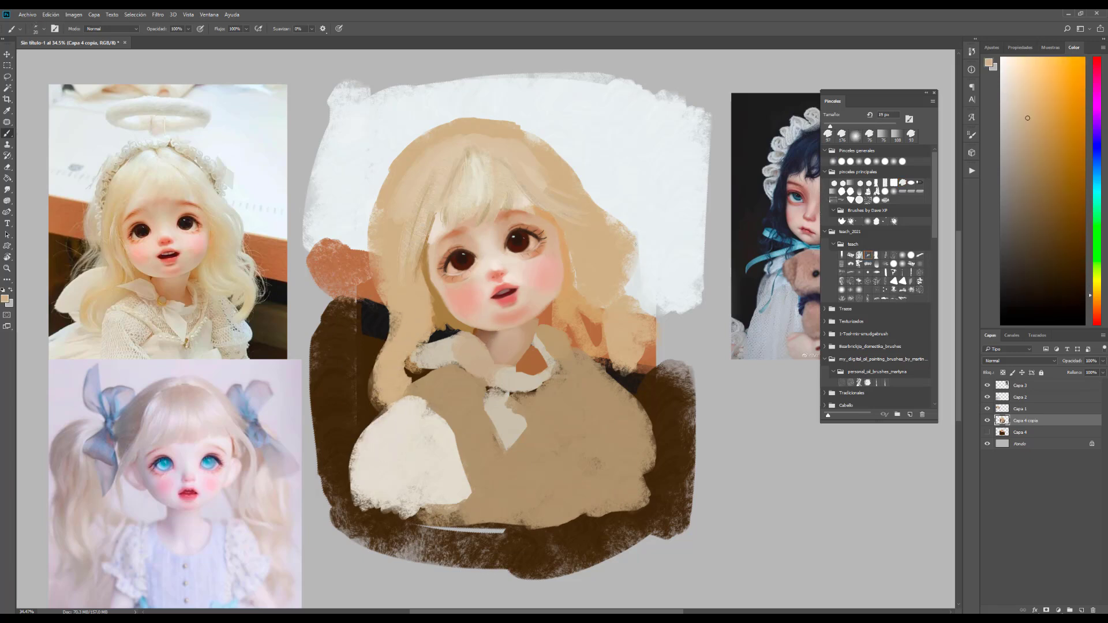
left_click_drag(389, 314, 375, 412)
left_click_drag(378, 271, 375, 398)
left_click_drag(551, 153, 615, 225)
key("ctrl+z")
left_click_drag(557, 153, 645, 291)
left_click_drag(652, 340, 629, 278)
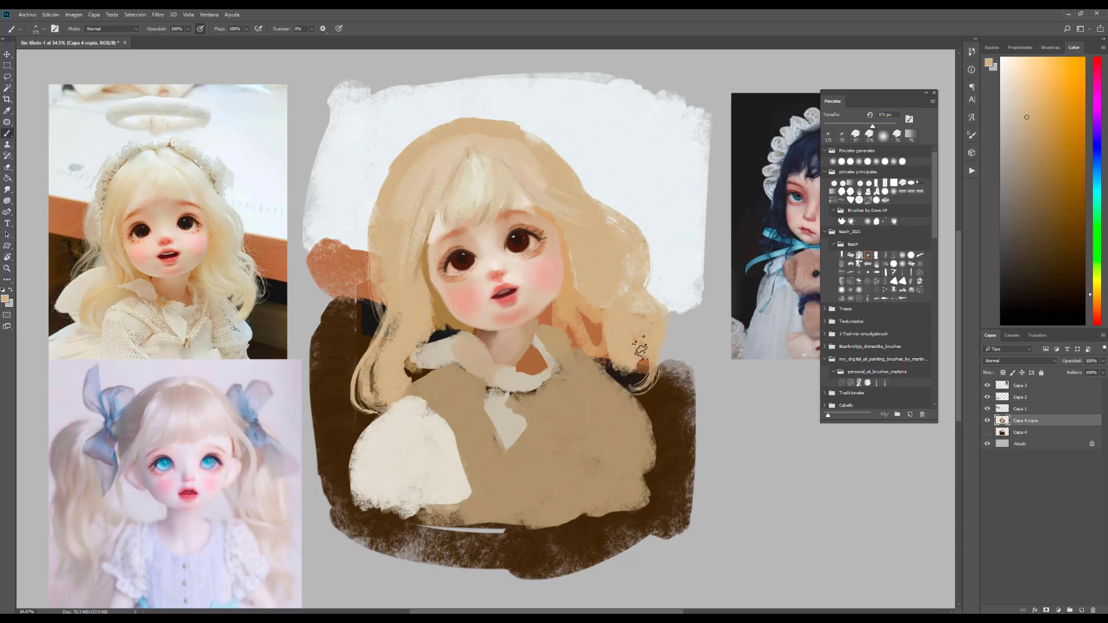
left_click_drag(382, 176, 384, 361)
left_click_drag(415, 323, 427, 373)
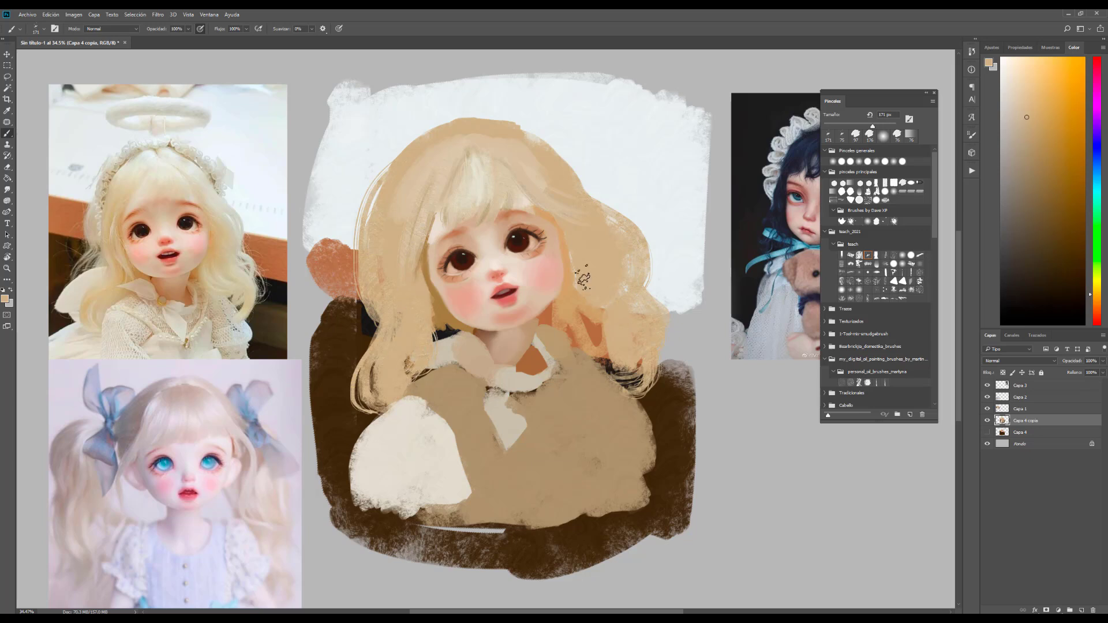
- Brush warm orange strands into the lower hair on both sides of the neck
left_click(586, 286, "alt")
left_click_drag(583, 306, 600, 346)
mouse_move(438, 346)
left_mouse_down()
mouse_move(426, 311)
mouse_move(442, 355)
left_mouse_up()
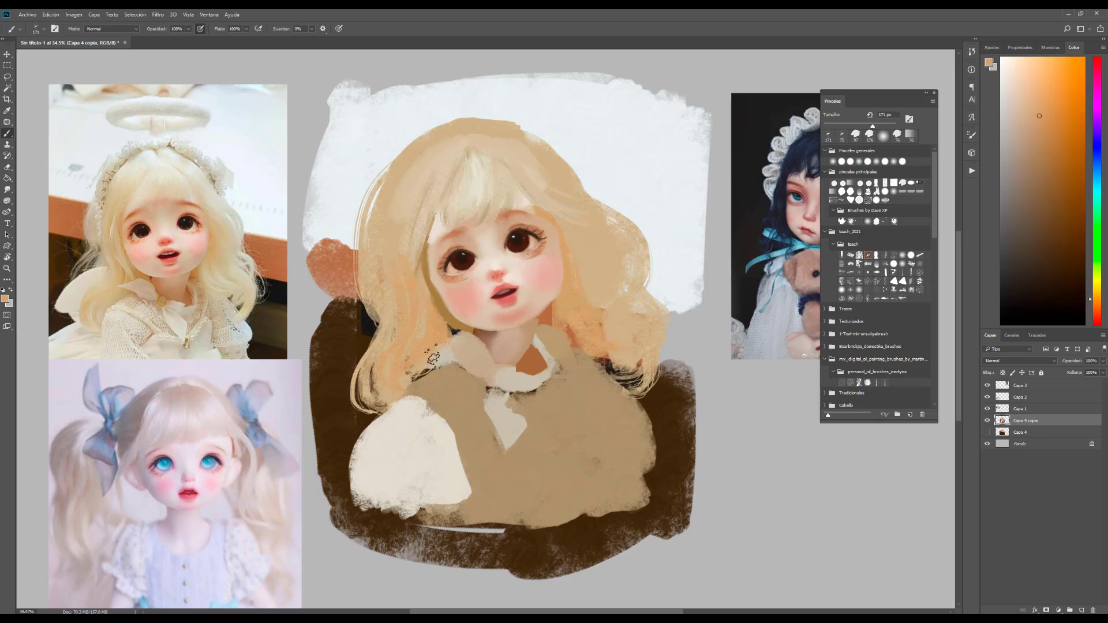
- Blend the orange-brown shadow into the right side of the neck with a mixer brush
left_click(847, 183)
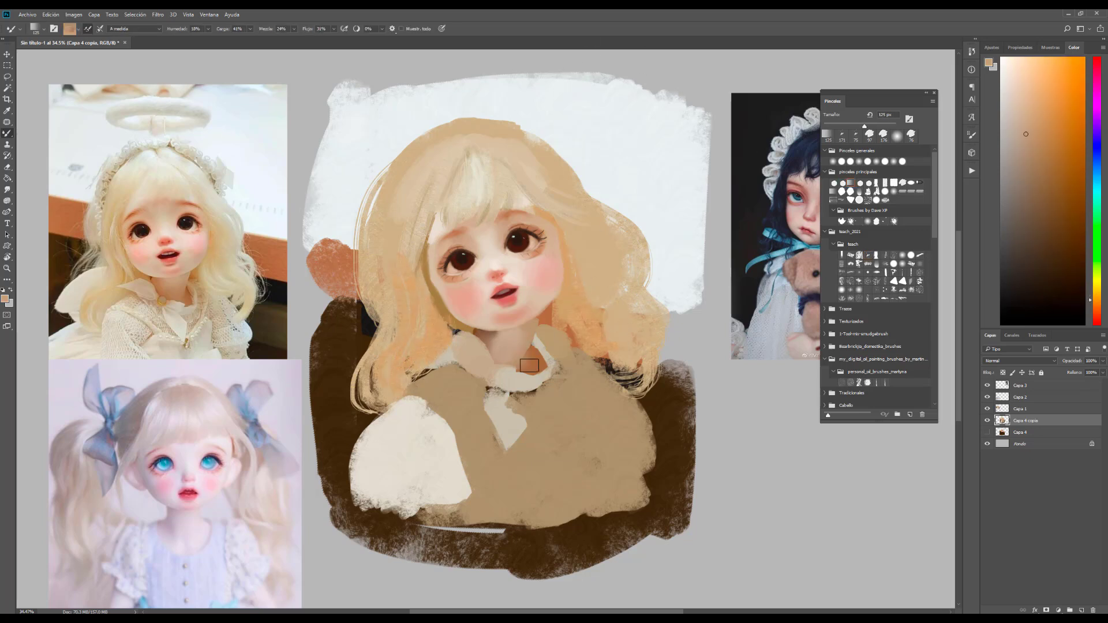
left_click(589, 175, "alt")
left_click(552, 302, "alt")
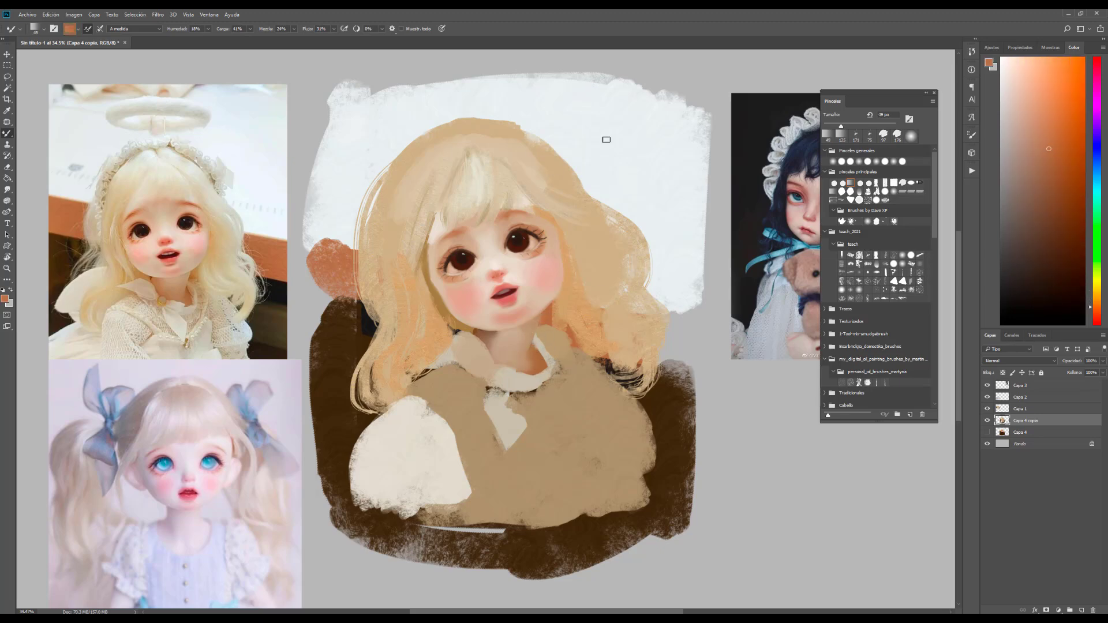
- Adjust the face in Liquify with a stronger smile, lower lip -53, nose height 50, chin height 100 and taller, tilted eyes
key("shift+ctrl+x")
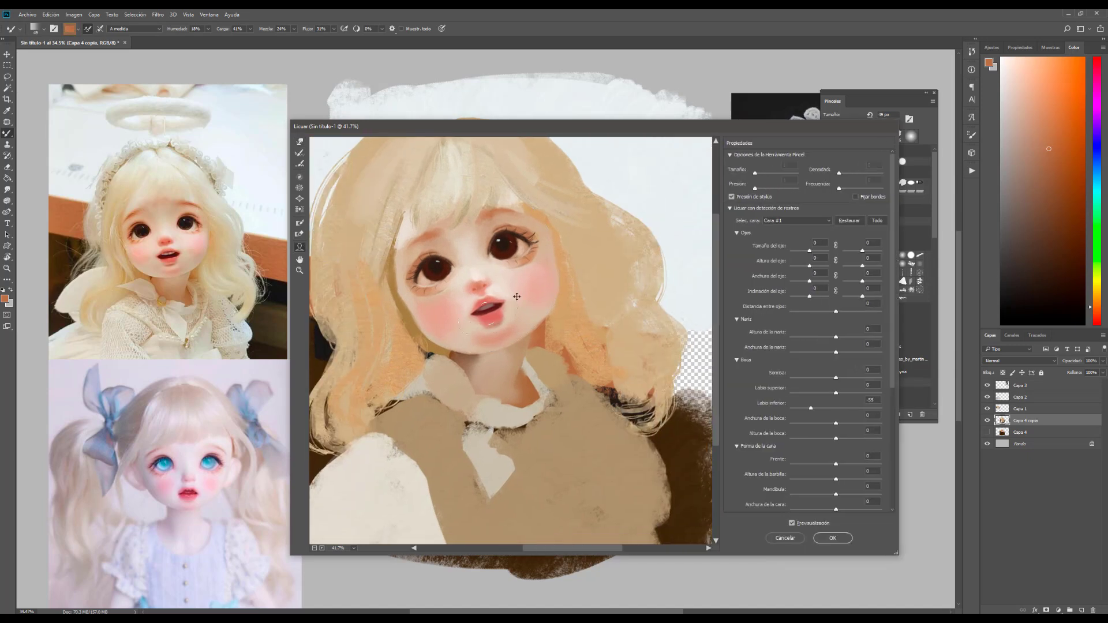
left_click_drag(515, 296, 513, 286)
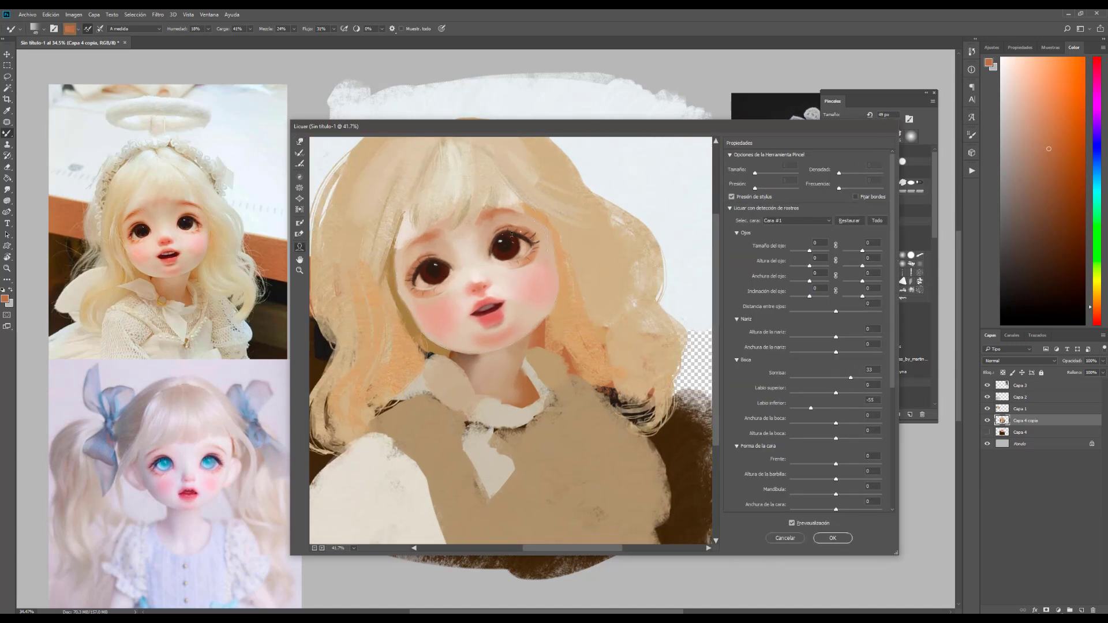
key("alt")
- Refine the jawline with Liquify's Forward Warp tool at size 275 and apply the deformation
left_click(300, 142)
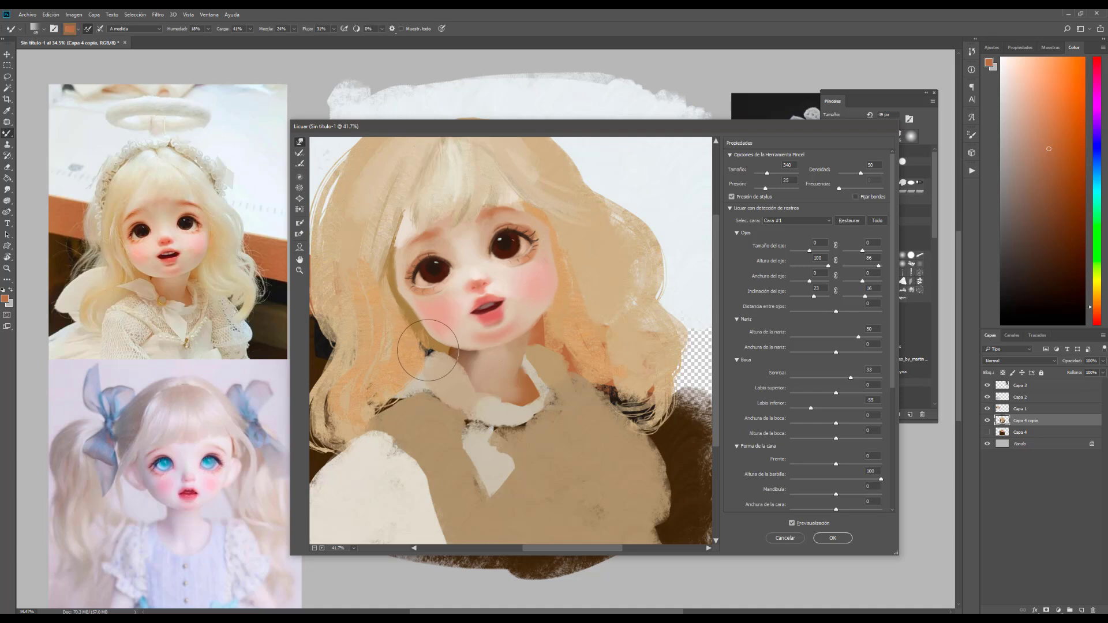
key("bracketright")
key("bracketright")
key("bracketright")
key("bracketright")
key("bracketleft")
key("bracketleft")
key("bracketleft")
key("bracketleft")
key("bracketleft")
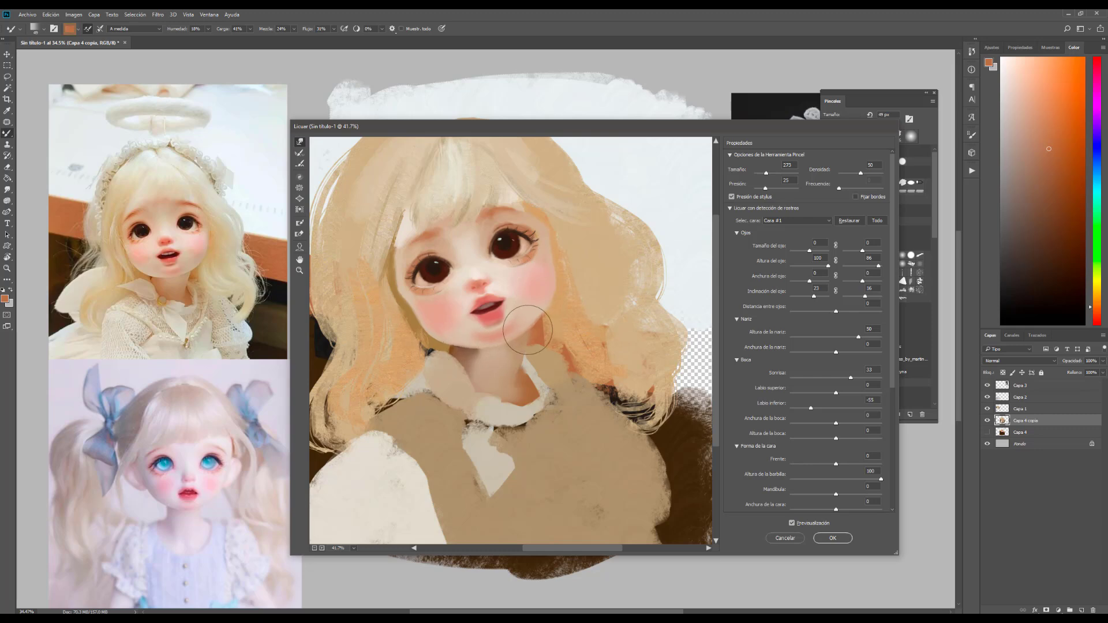
left_click(833, 538)
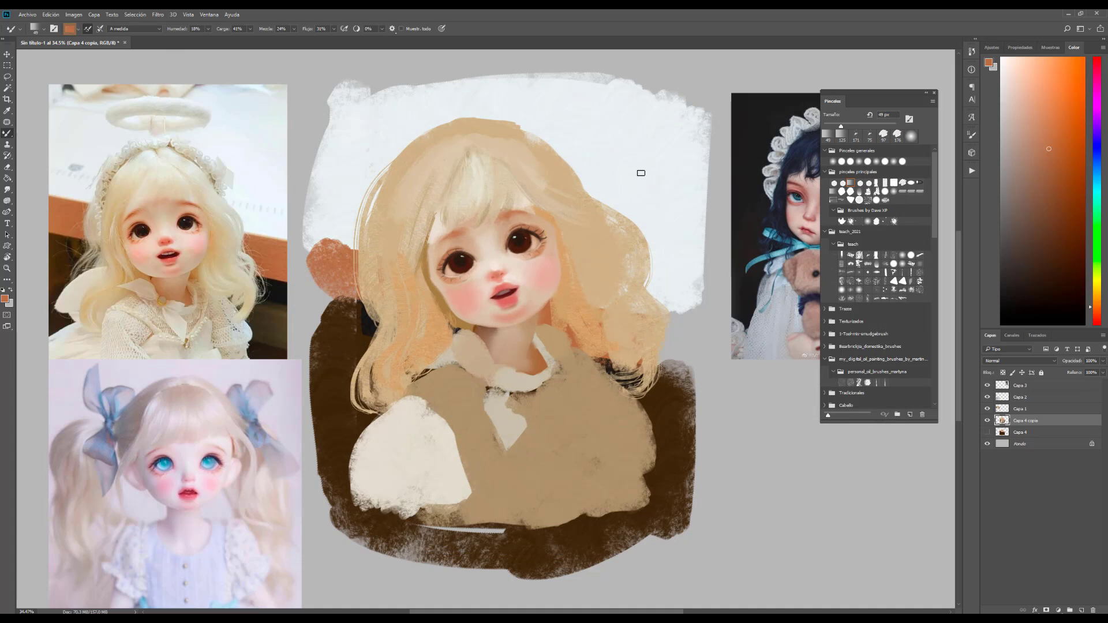
- Extend the terracotta background band outward on both sides of the hair with a textured brush
left_click(904, 183)
left_click(563, 185, "alt")
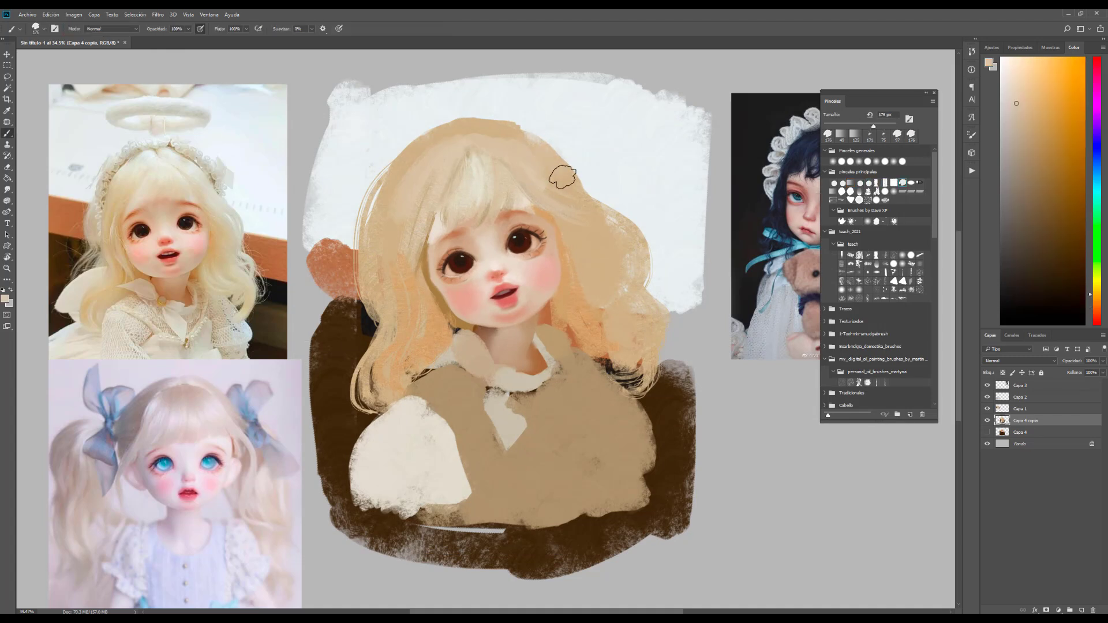
left_click_drag(335, 266, 310, 304)
left_click_drag(306, 242, 315, 315)
mouse_move(653, 294)
left_mouse_down()
mouse_move(680, 314)
mouse_move(687, 358)
left_mouse_up()
- Shade the left sleeve's lower edge and block in cream fabric folds across the chest with a flat brush
left_click(427, 445, "alt")
left_click_drag(370, 508, 479, 520)
left_click(428, 503, "alt")
left_click(503, 479, "alt")
mouse_move(479, 468)
left_mouse_down()
mouse_move(572, 428)
mouse_move(498, 443)
mouse_move(509, 465)
mouse_move(571, 451)
left_mouse_up()
left_click_drag(589, 404, 586, 470)
left_click(885, 184)
mouse_move(588, 427)
left_mouse_down()
mouse_move(590, 491)
mouse_move(502, 508)
left_mouse_up()
left_click_drag(542, 456, 473, 508)
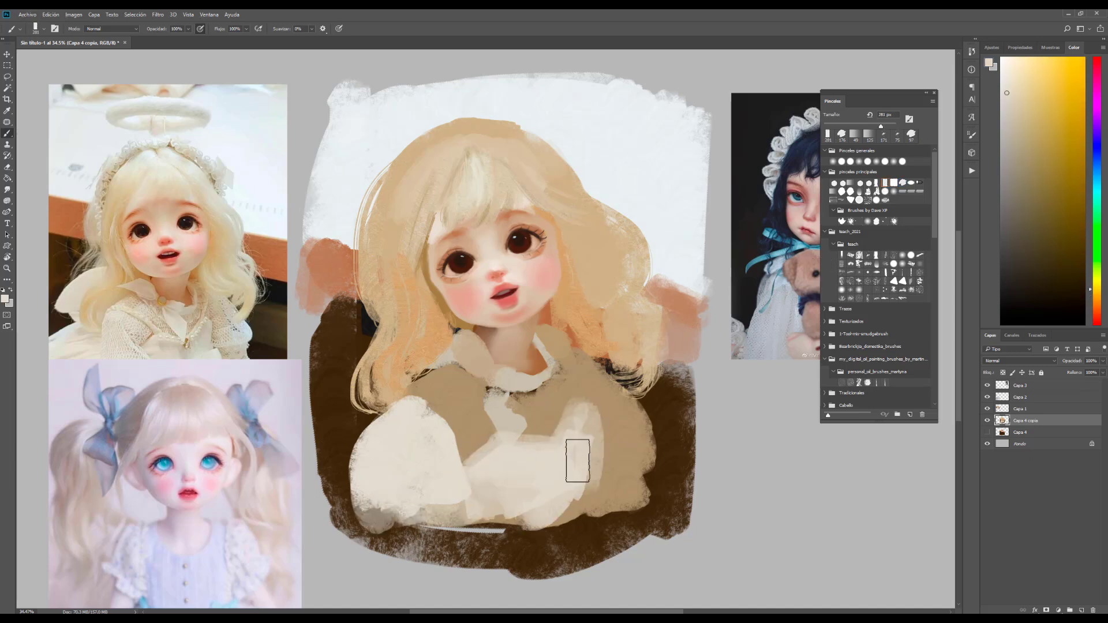
left_click_drag(606, 427, 589, 491)
- Lengthen the collar's hanging tie down the chest with sampled off-white and a smaller flat brush
left_click(548, 420, "alt")
left_click(501, 397, "alt")
mouse_move(489, 398)
left_mouse_down()
mouse_move(513, 421)
mouse_move(508, 409)
mouse_move(514, 454)
mouse_move(518, 428)
mouse_move(513, 457)
left_mouse_up()
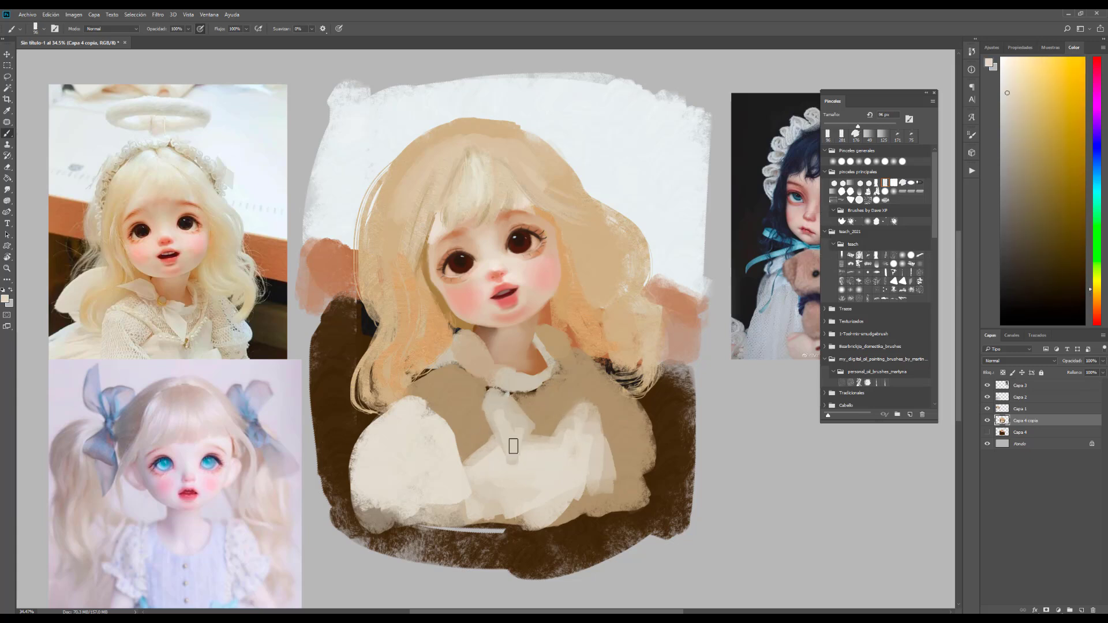
- Reshape the collar's left flap over the neck and shoulder with sampled greyish beige
left_click(507, 406, "alt")
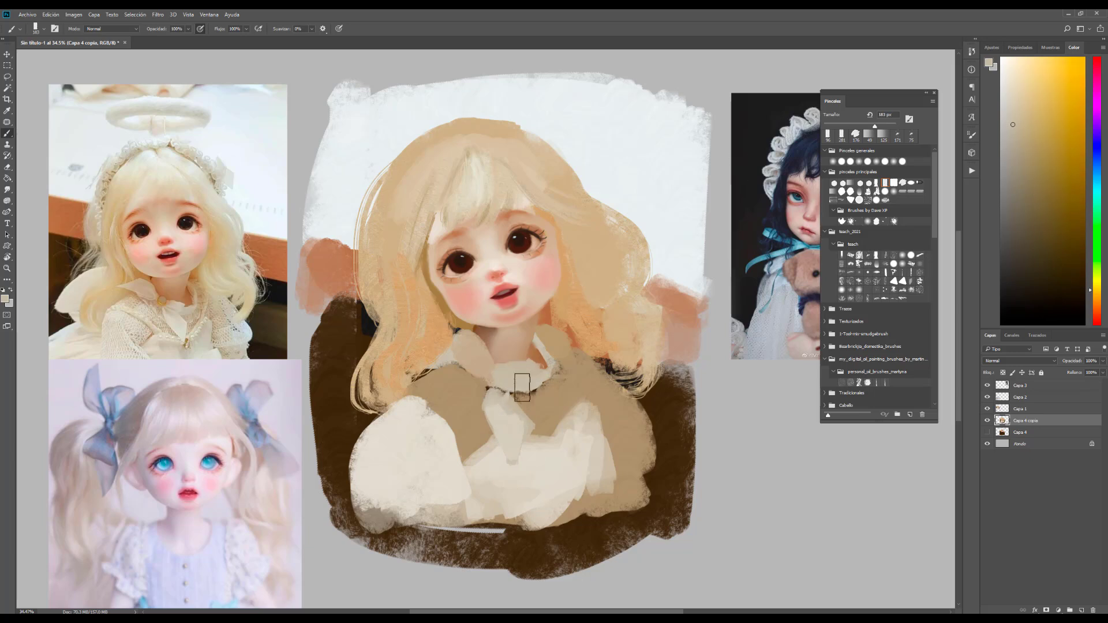
key("bracketright")
left_click(483, 361, "alt")
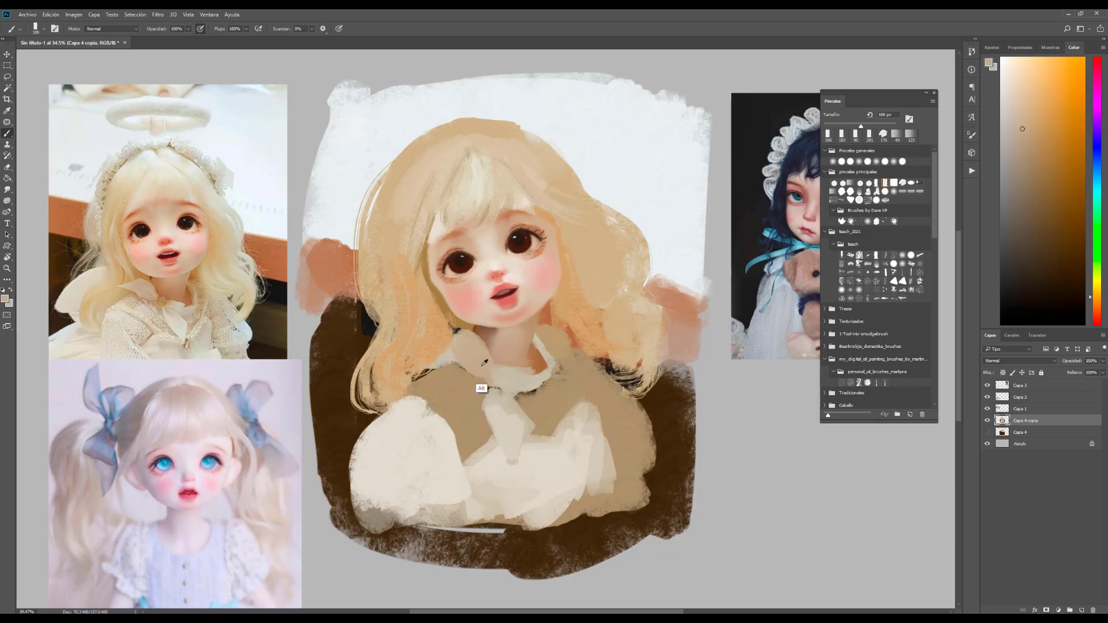
left_click(542, 317, "alt")
left_click(440, 345, "alt")
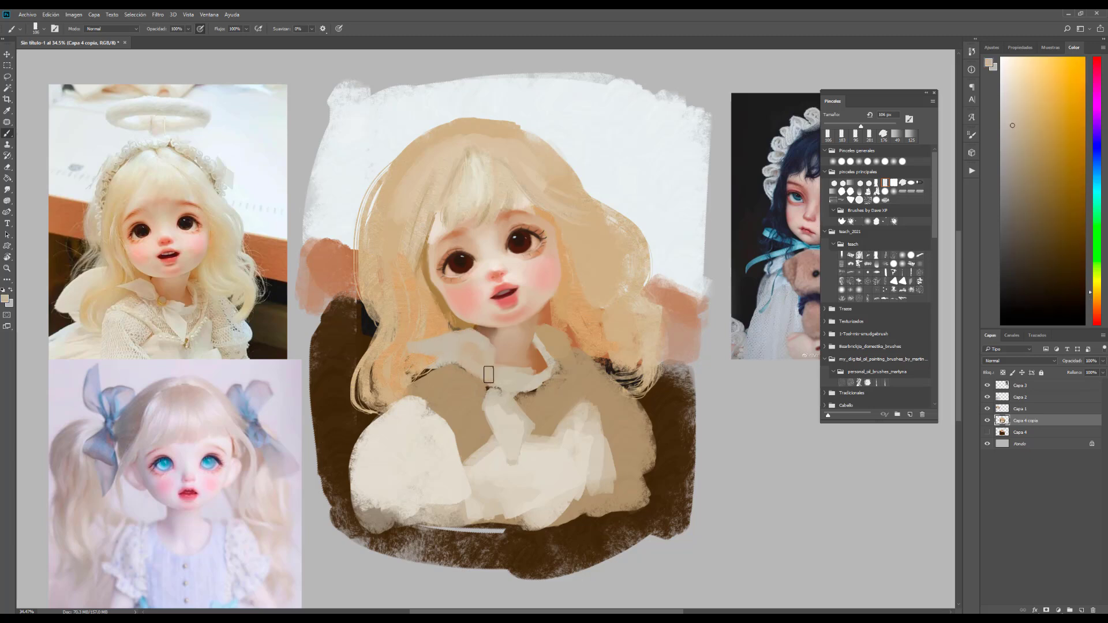
- Paint a small oval gold brooch at the centre of the collar with a small flat brush
left_click(166, 296, "alt")
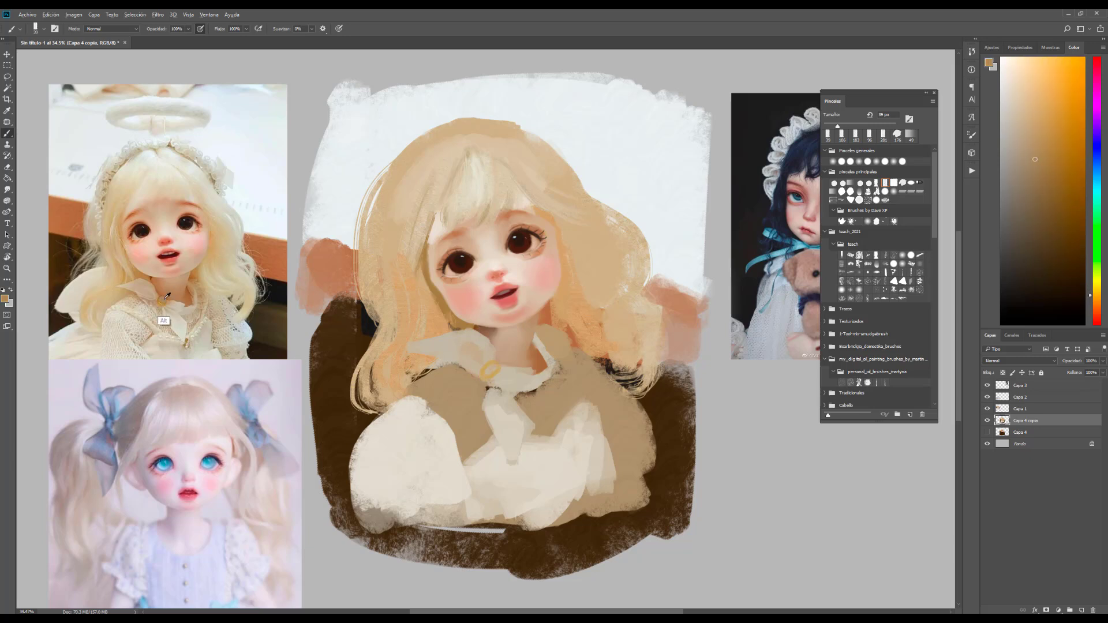
left_click(493, 363)
left_click(537, 292, "alt")
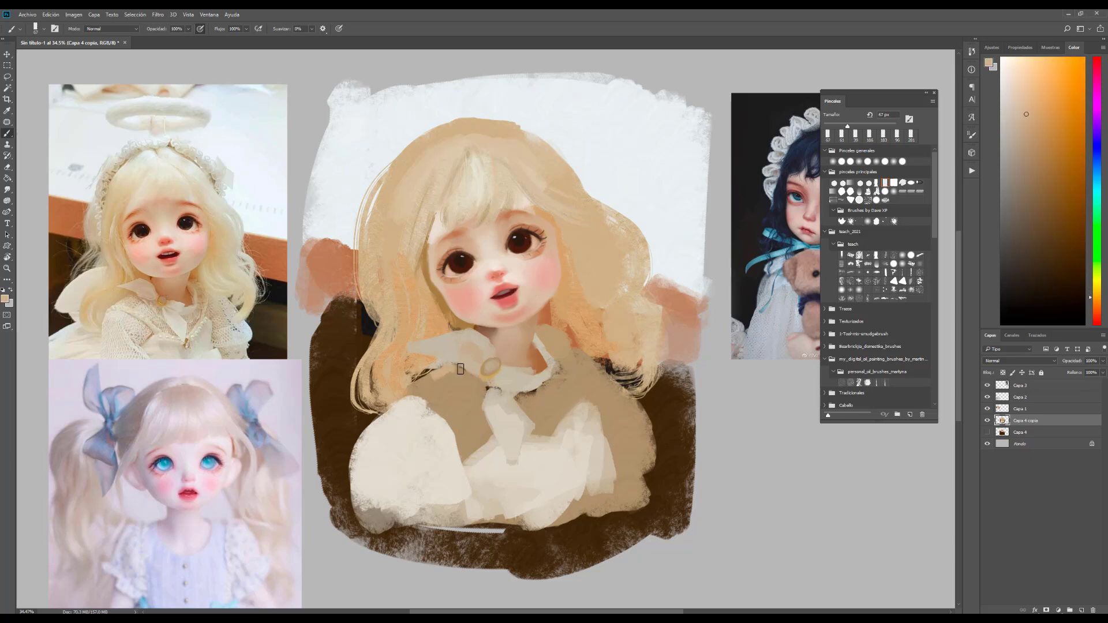
- Lighten the dress's shoulders with broad beige strokes and paint ruffled edges on the collar in sampled grey-beige
left_click(386, 395, "alt")
left_click_drag(410, 403, 606, 405)
left_click(527, 382, "alt")
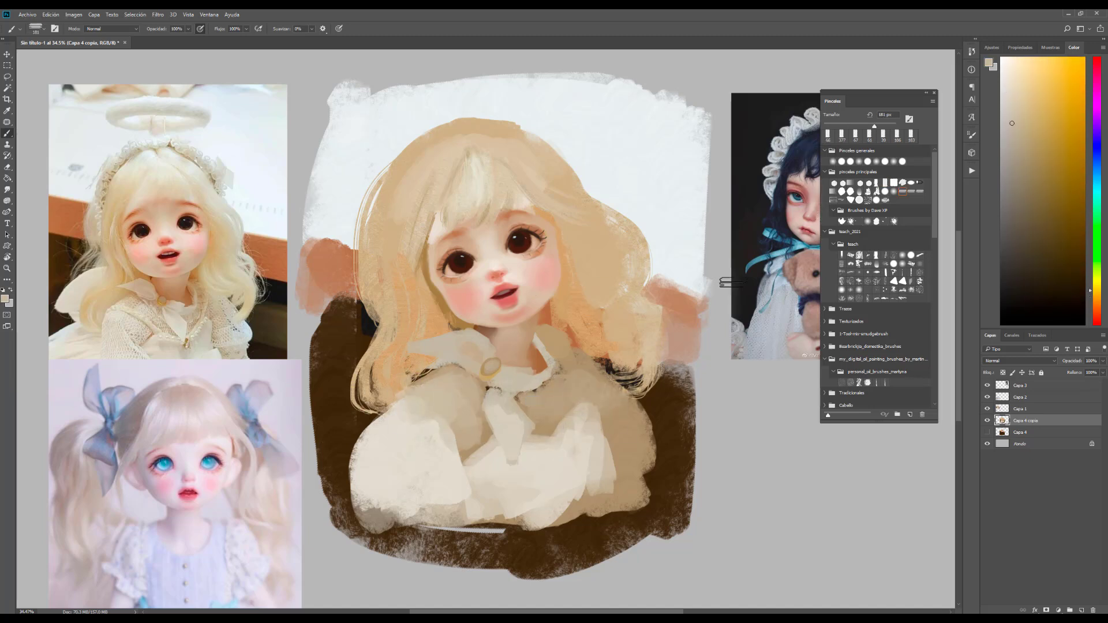
left_click(527, 396)
mouse_move(524, 383)
left_mouse_down()
mouse_move(554, 379)
mouse_move(546, 326)
left_mouse_up()
left_click_drag(490, 398, 439, 375)
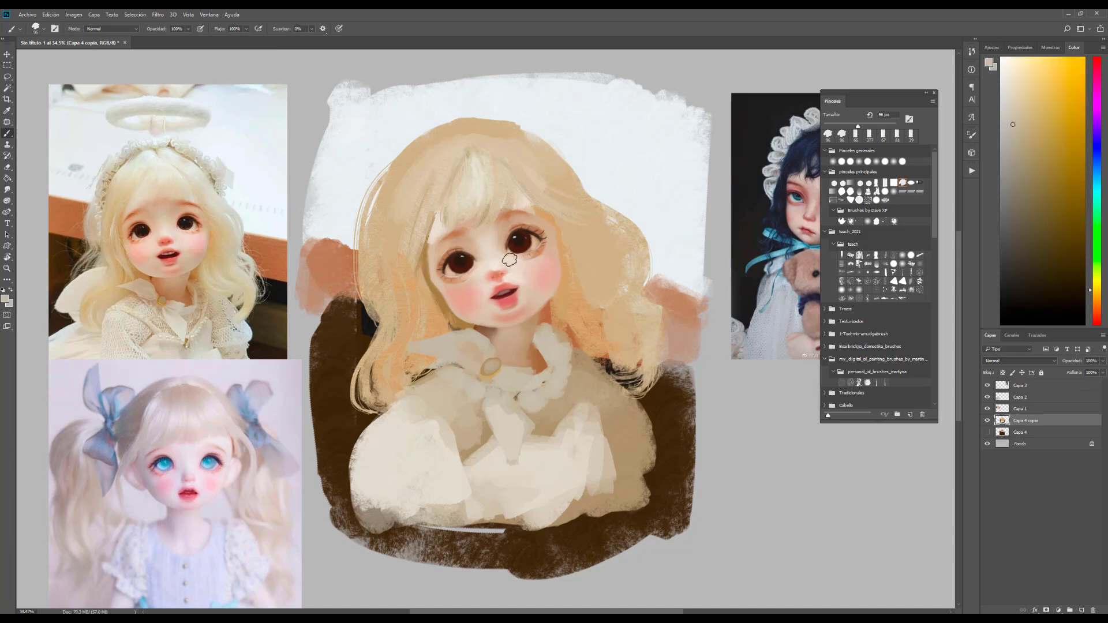
- Block in the cream bow behind the left shoulder and paint sampled blonde hair over its inner edge
left_click(591, 330, "alt")
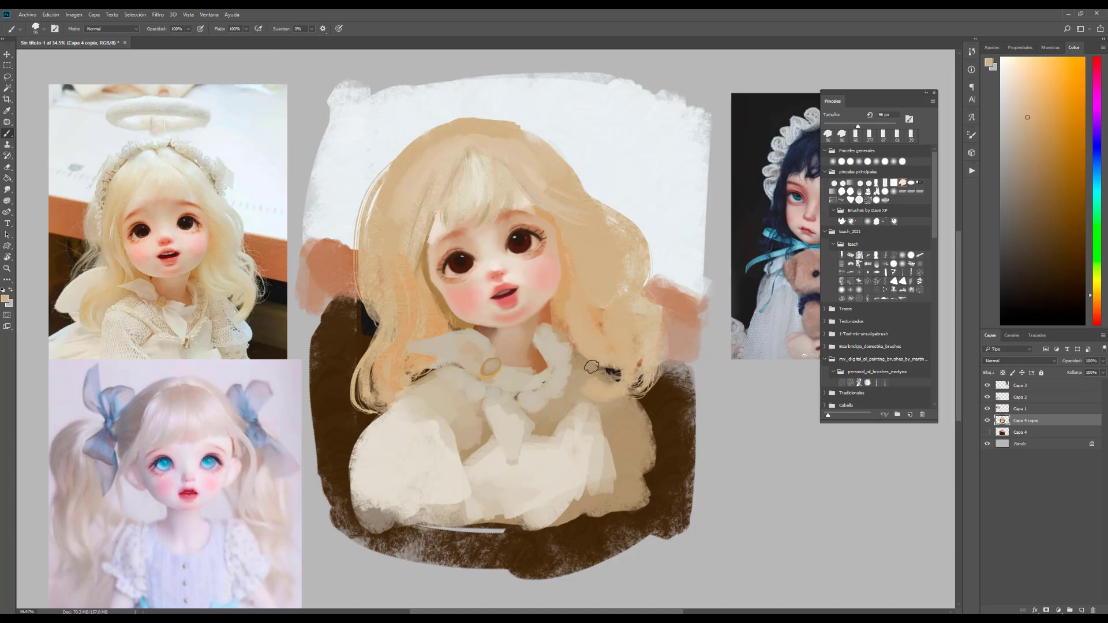
left_click(105, 271, "alt")
mouse_move(363, 326)
left_mouse_down()
mouse_move(327, 346)
mouse_move(312, 375)
mouse_move(433, 372)
mouse_move(346, 384)
mouse_move(375, 404)
mouse_move(346, 358)
mouse_move(329, 393)
left_mouse_up()
key("b")
left_click(416, 334, "alt")
mouse_move(416, 323)
left_mouse_down()
mouse_move(405, 393)
mouse_move(427, 398)
left_mouse_up()
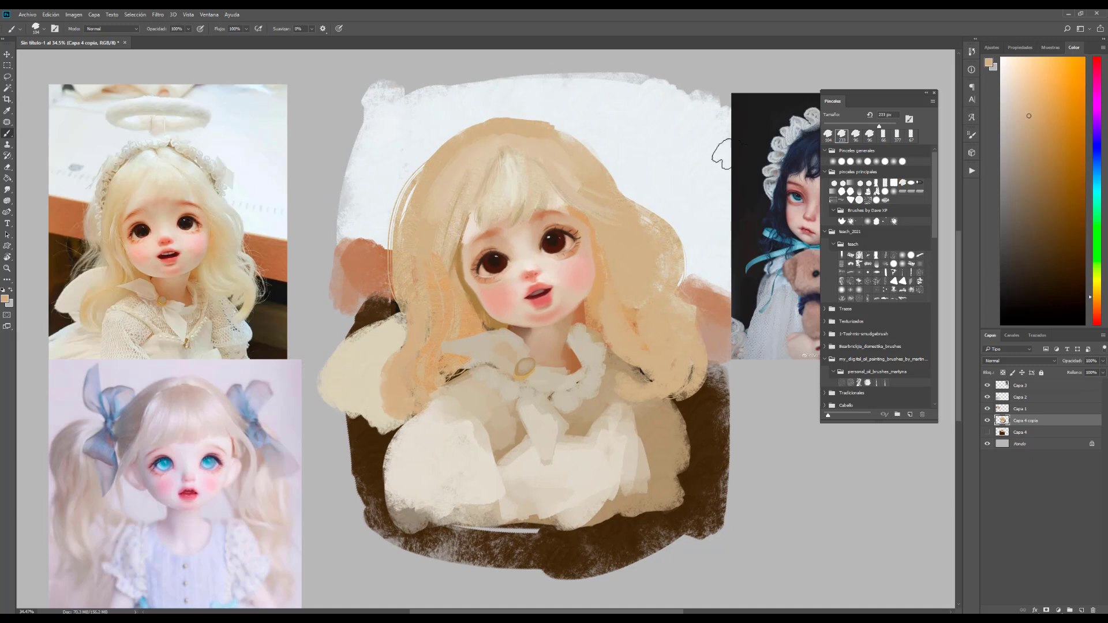
- Extend the dark brown background to the left of the figure, trimming the outline of the cream bow
left_click(360, 438, "alt")
mouse_move(341, 404)
left_mouse_down()
mouse_move(323, 421)
mouse_move(346, 542)
mouse_move(318, 277)
left_mouse_up()
mouse_move(329, 358)
left_mouse_down()
mouse_move(347, 300)
mouse_move(320, 200)
left_mouse_up()
- Extend the terracotta band to the left edge and widen the white background across the top with sampled colours
left_click(369, 268, "alt")
left_click_drag(381, 291, 311, 286)
left_click_drag(312, 277, 336, 247)
left_click(351, 199, "alt")
mouse_move(351, 198)
left_mouse_down()
mouse_move(385, 109)
mouse_move(552, 74)
mouse_move(720, 113)
left_mouse_up()
- Paint pale highlights over the crown and side locks of the hair with colour sampled from the reference doll
left_click(390, 187, "alt")
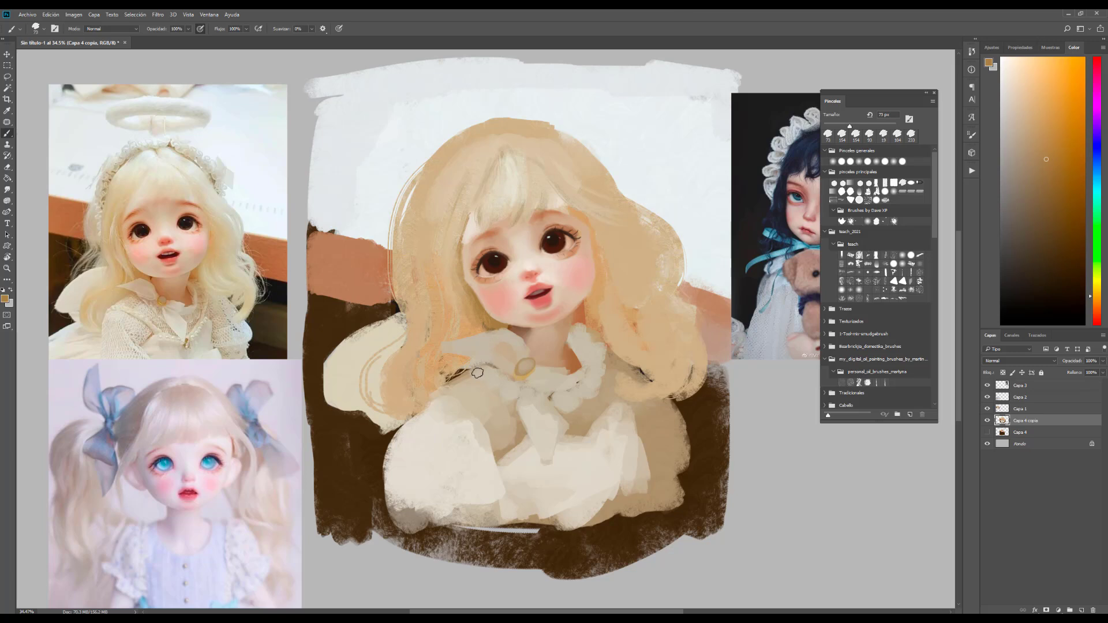
left_click(214, 146, "alt")
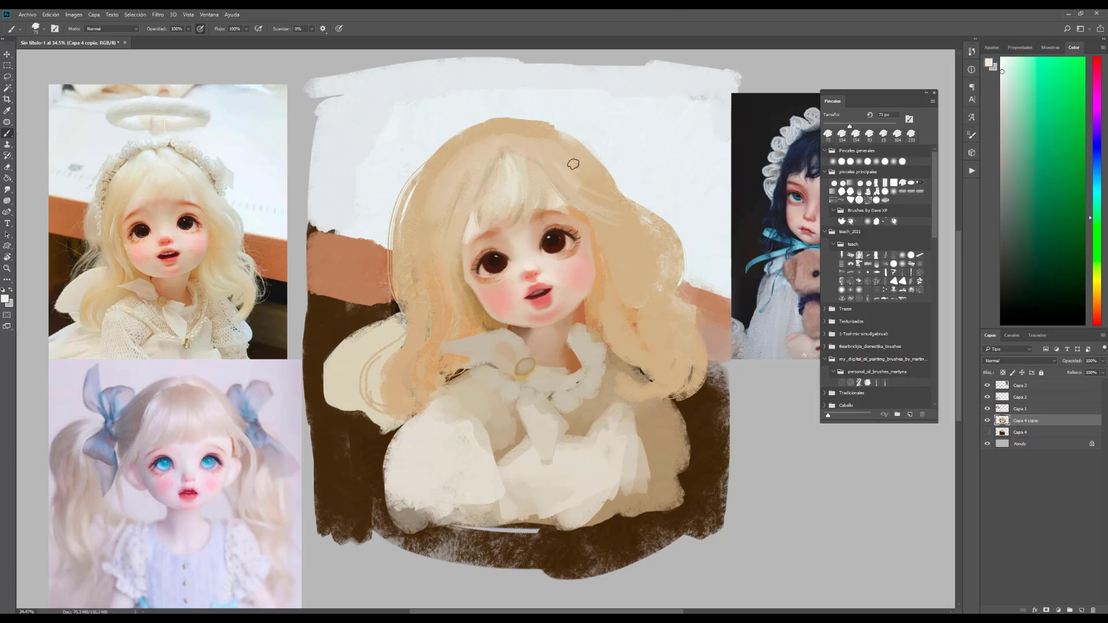
left_click_drag(658, 237, 670, 324)
left_click_drag(421, 246, 413, 338)
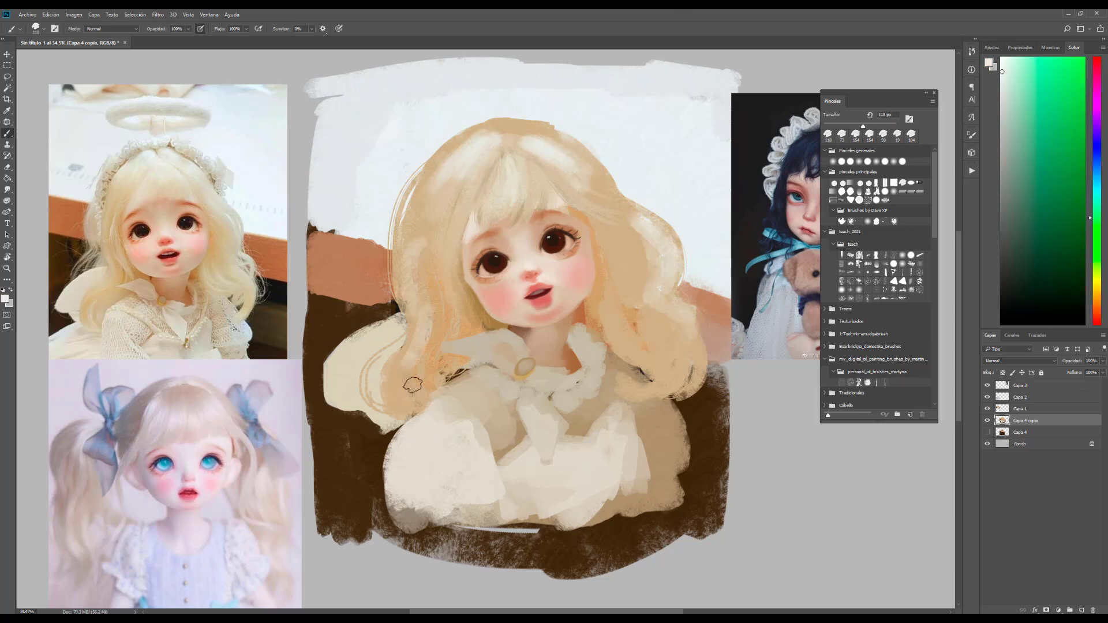
- Switch to a textured brush and paint light blonde wavy strands down both sides of the hair with sampled colours
left_click(868, 254)
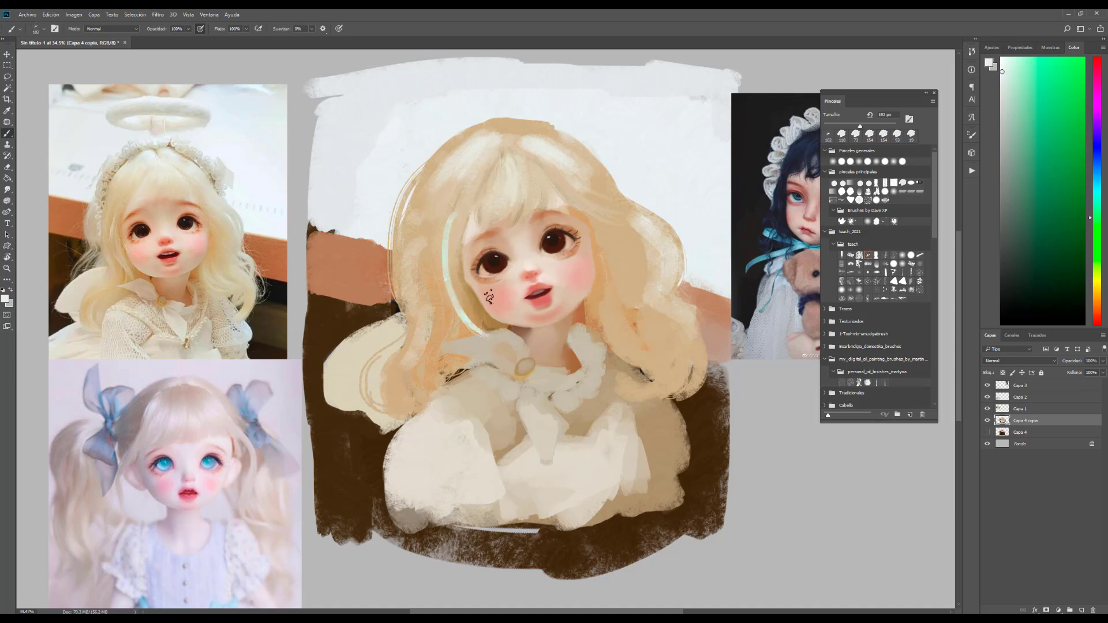
left_click(465, 186, "alt")
left_click(462, 297, "alt")
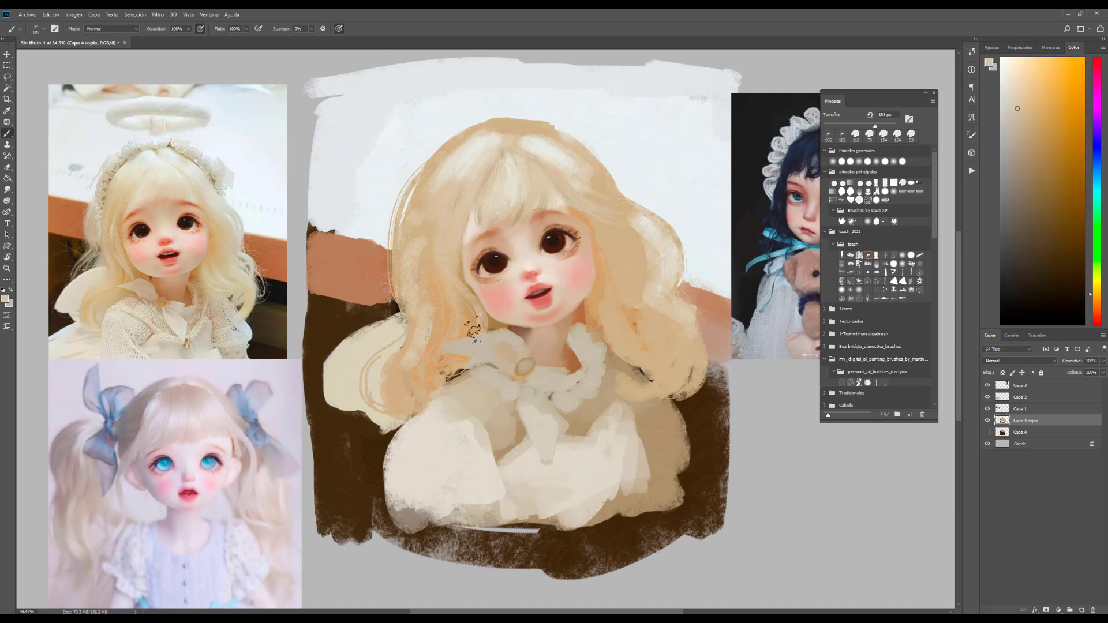
left_click_drag(632, 231, 669, 369)
left_click_drag(421, 288, 433, 378)
mouse_move(710, 314)
left_mouse_down()
mouse_move(707, 376)
mouse_move(664, 386)
left_mouse_up()
- Block in a ruffled grey-beige headband over the hair and paint a white halo ring above the head
left_click(132, 153, "alt")
mouse_move(411, 234)
left_mouse_down()
mouse_move(472, 122)
mouse_move(456, 130)
mouse_move(537, 124)
mouse_move(569, 144)
mouse_move(602, 196)
left_mouse_up()
left_click_drag(453, 169, 436, 191)
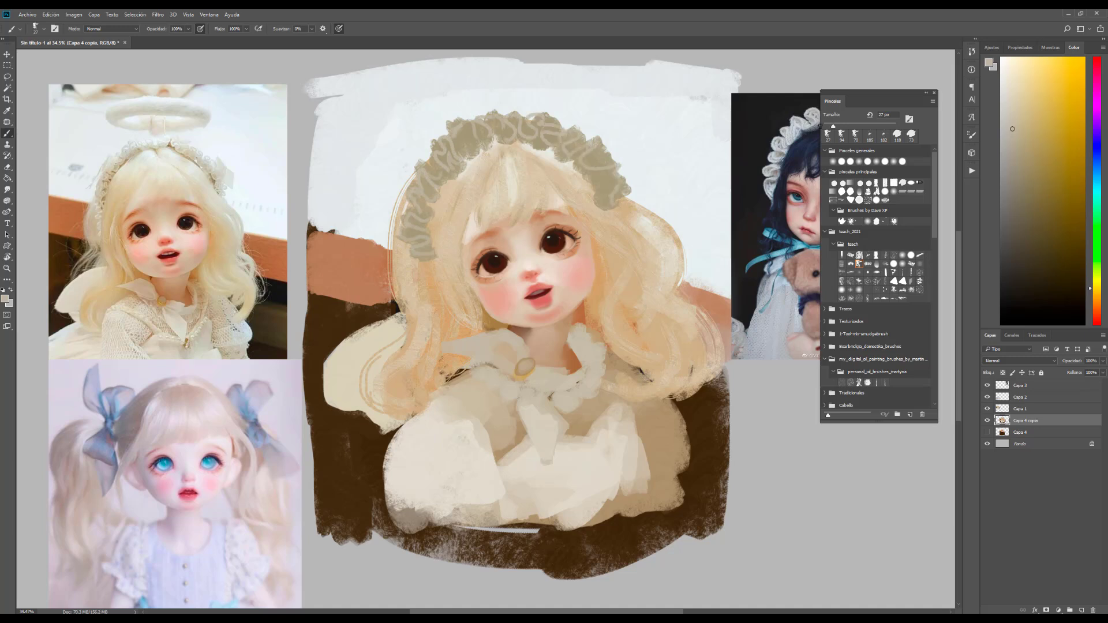
mouse_move(512, 76)
left_mouse_down()
mouse_move(527, 92)
mouse_move(411, 104)
mouse_move(560, 75)
left_mouse_up()
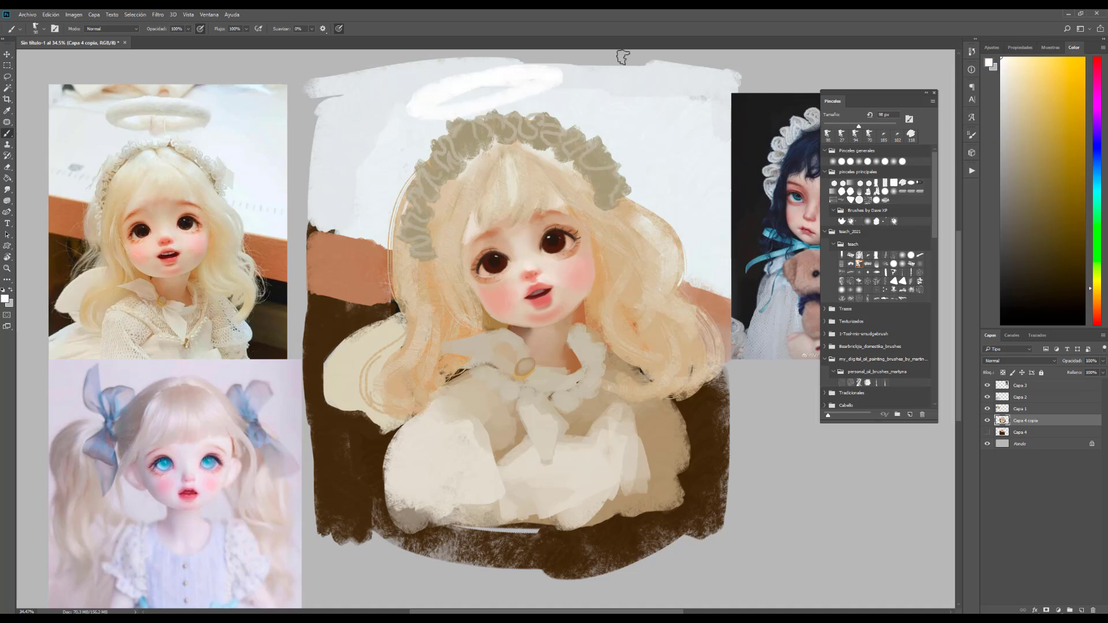
- Paint pale grey-blue over the dress's right sleeve and add light fold lines across the bodice with sampled colours
left_click(510, 470, "alt")
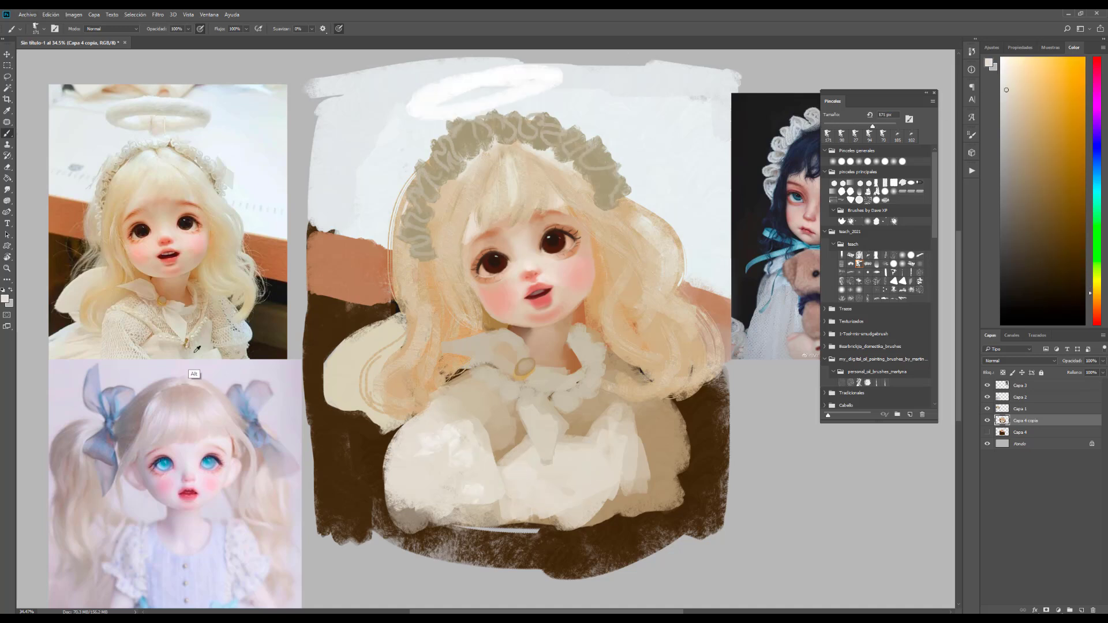
left_click(592, 439, "alt")
left_click(639, 412, "alt")
mouse_move(664, 416)
left_mouse_down()
mouse_move(683, 457)
mouse_move(660, 421)
left_mouse_up()
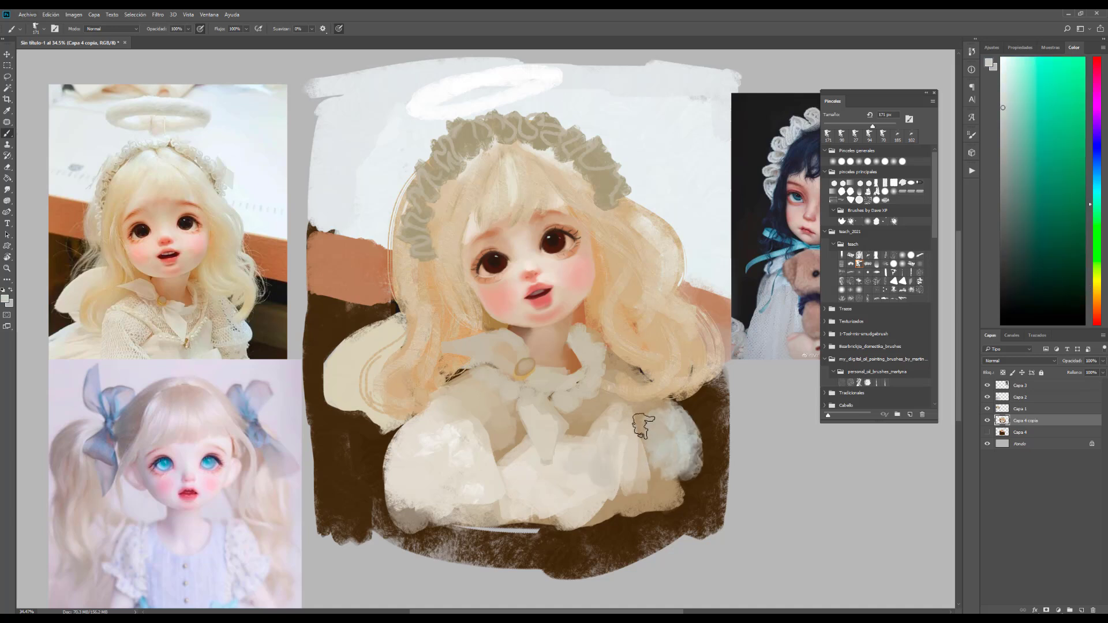
left_click(674, 479, "alt")
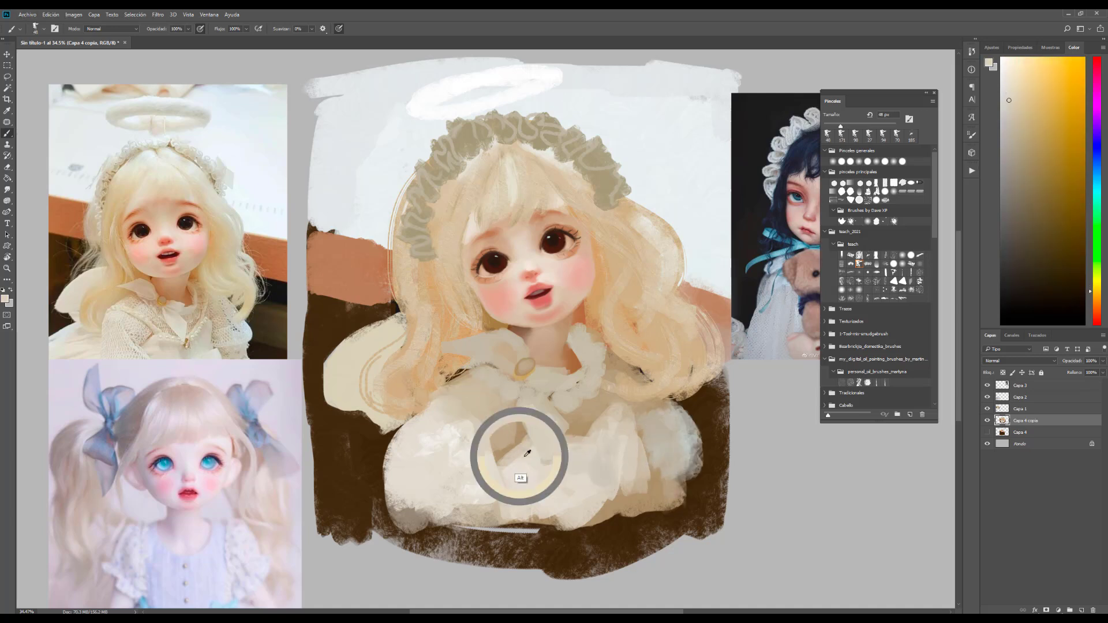
- Roughen the background edges with textured mixer brushes and scumble pale blue strokes over the upper-right background, undoing the last stroke
left_click(834, 200)
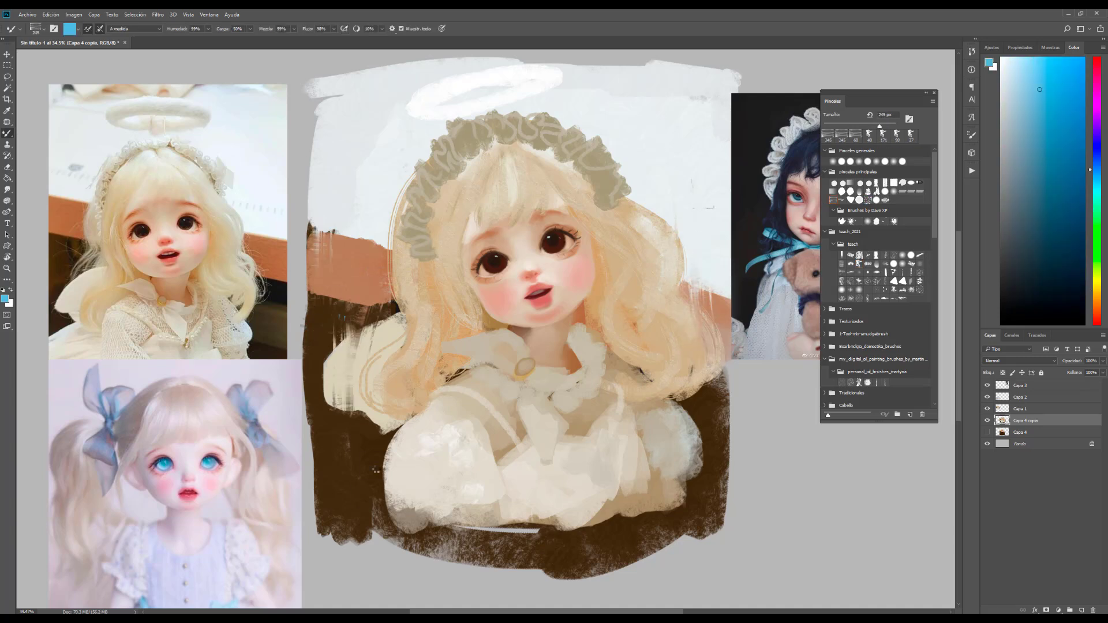
left_click(869, 200)
left_click(885, 200)
left_click_drag(692, 87, 681, 148)
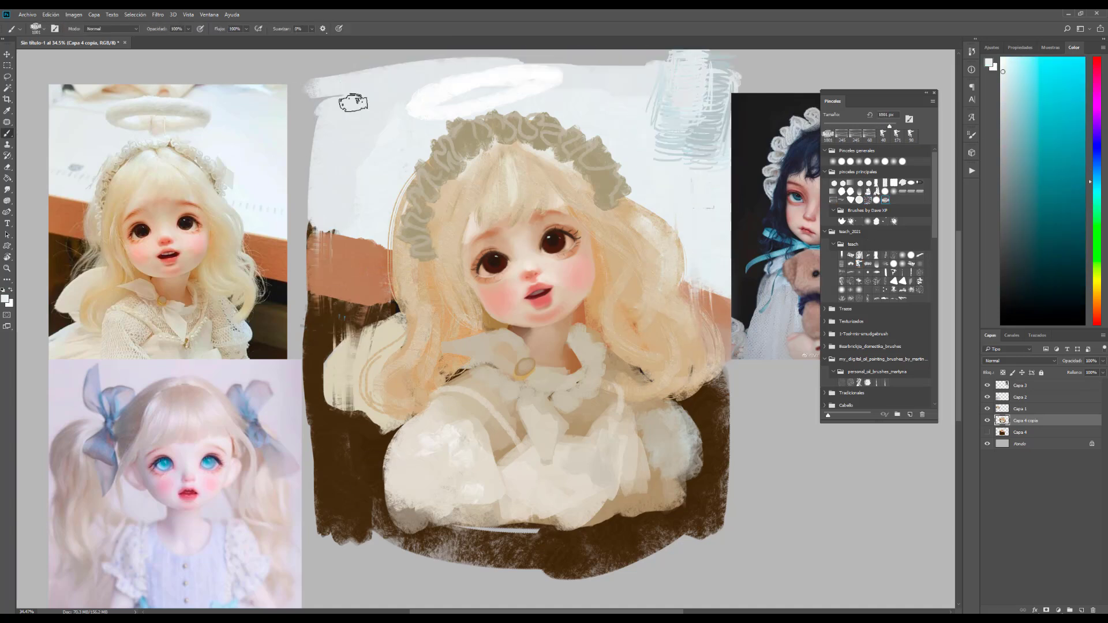
left_click(868, 200)
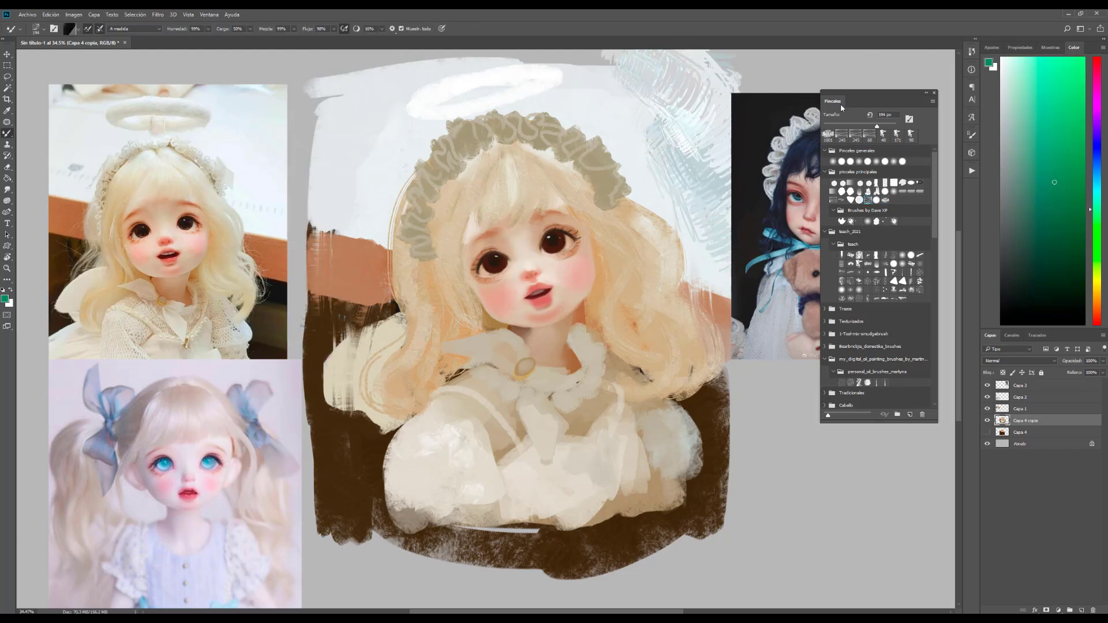
key("ctrl+z")
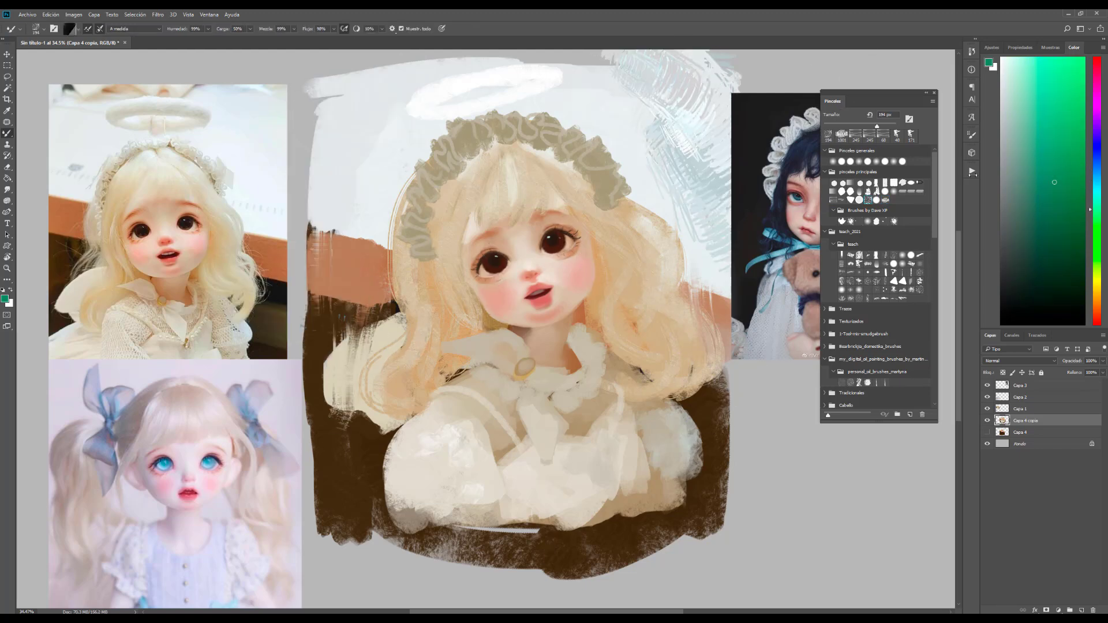
- Try bristle-like textured brush strokes over the hair, face, dress and background at different brush sizes
right_click(688, 373, "alt+shift")
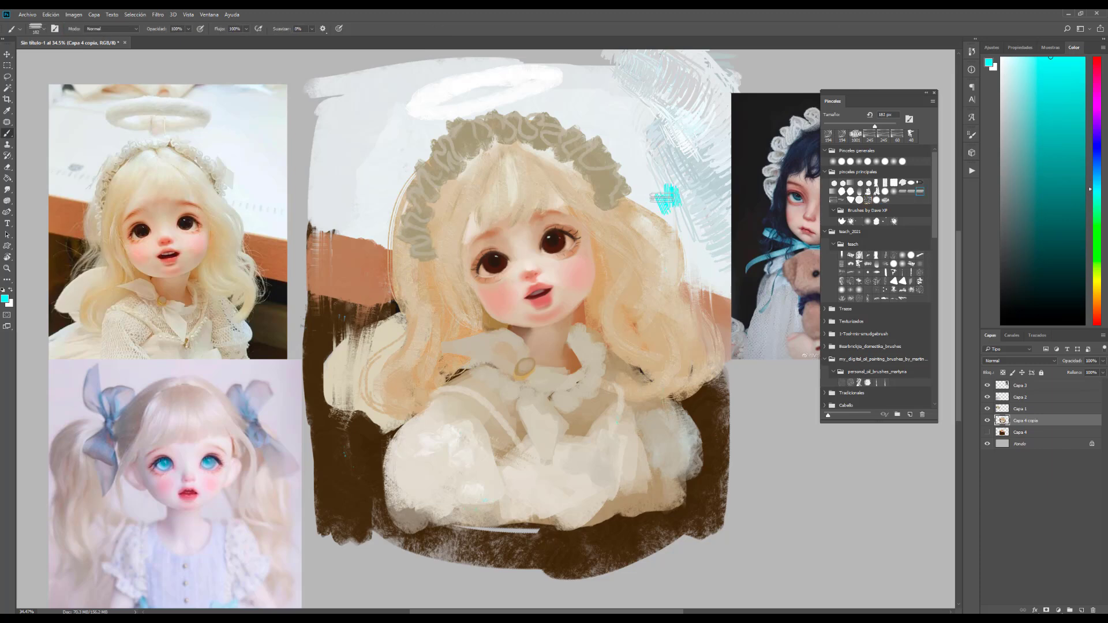
key("comma")
right_click(638, 214, "alt+shift")
scroll(557, 271, "up", 4)
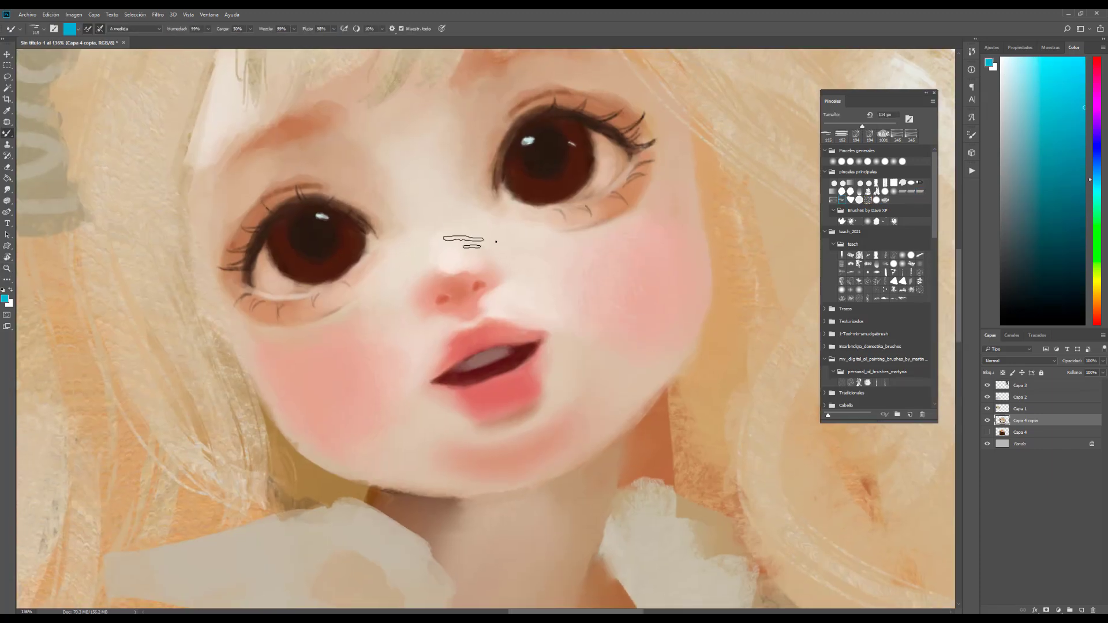
scroll(811, 234, "down", 5)
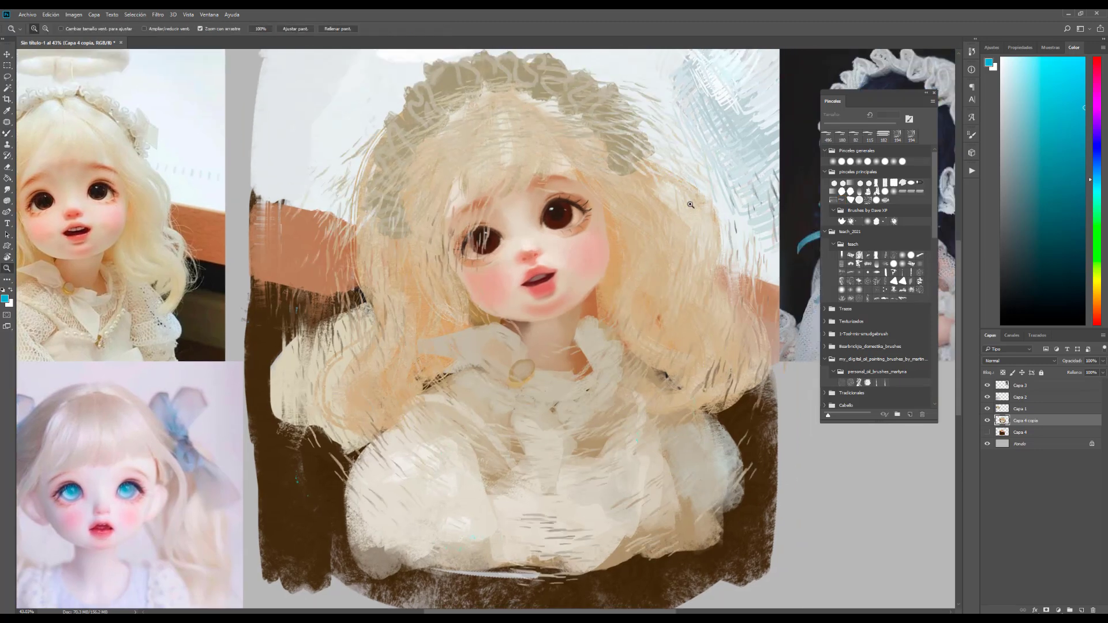
scroll(626, 466, "down", 2)
left_click_drag(355, 369, 372, 254)
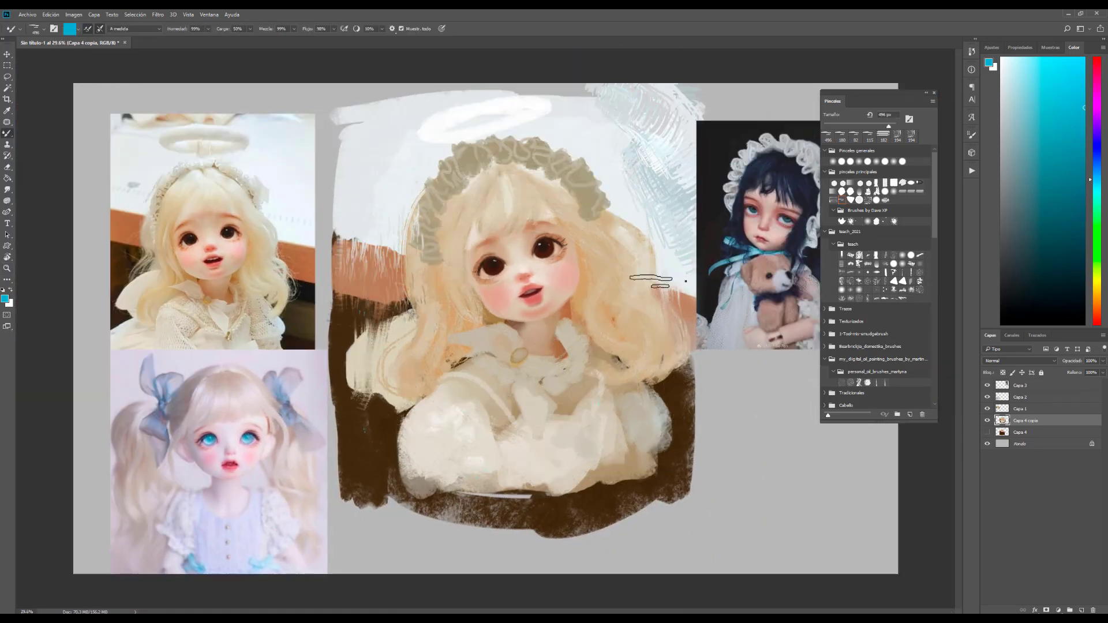
- Shift the painting's colours with Color Balance, setting the midtones to +31, -20 and -22 and adjusting the shadows
key("ctrl+b")
left_click_drag(881, 297, 890, 299)
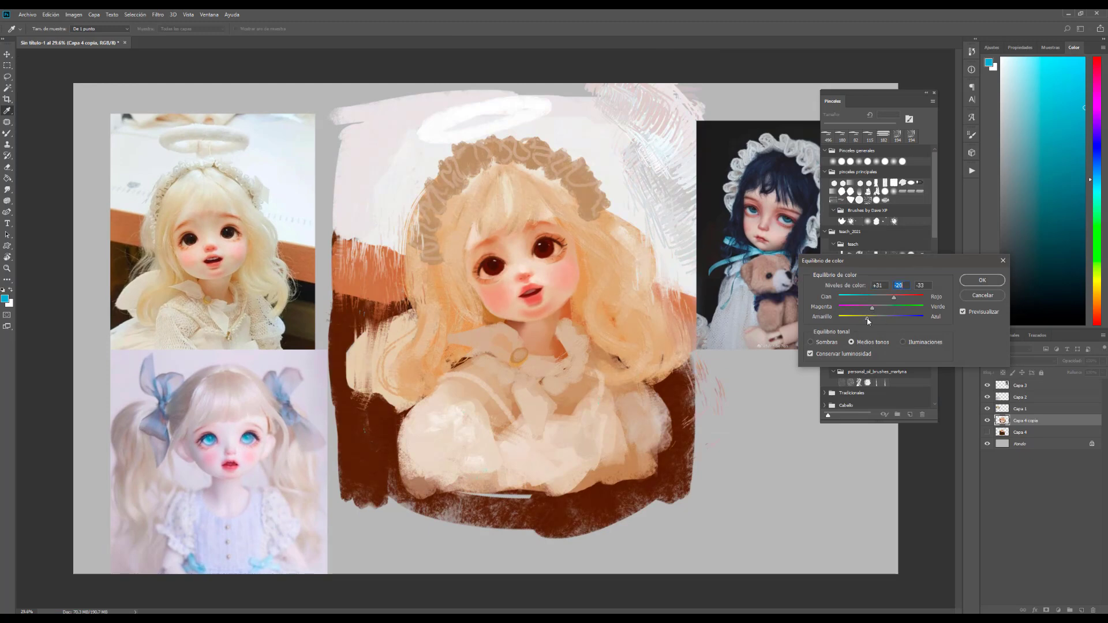
mouse_move(881, 317)
left_mouse_down()
mouse_move(895, 319)
mouse_move(878, 318)
mouse_move(892, 310)
mouse_move(879, 299)
left_mouse_up()
left_click(811, 342)
left_click(980, 280)
- Try a Selective Color correction on the painting with the cyans at +100 cyan and -100 magenta
left_click(73, 14)
mouse_move(92, 37)
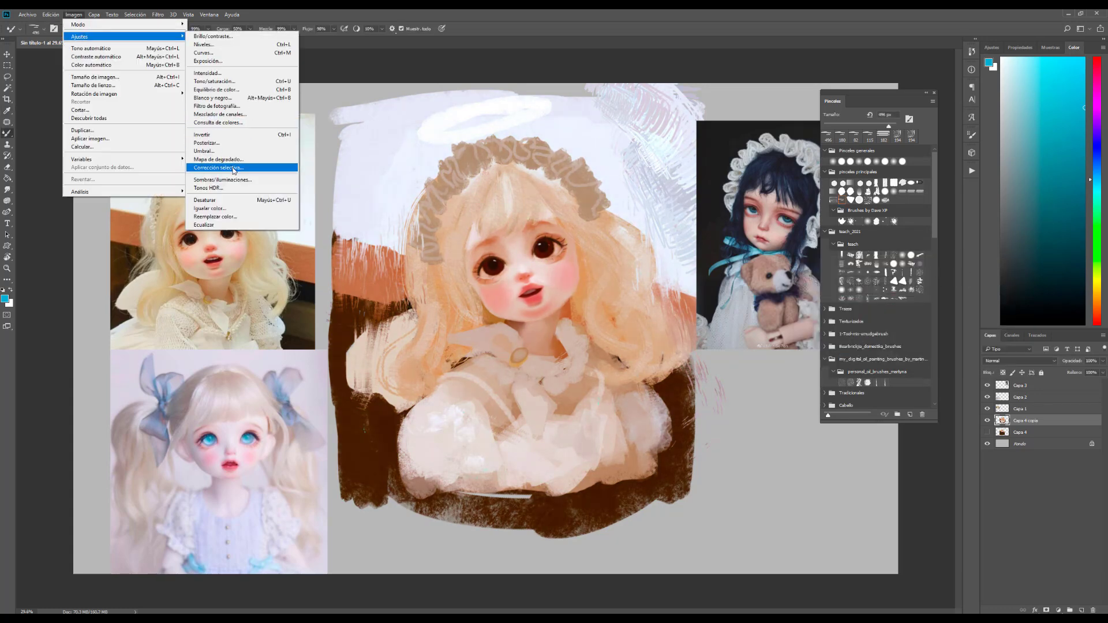
left_click(242, 167)
left_click_drag(833, 176, 861, 185)
left_click_drag(820, 254, 772, 257)
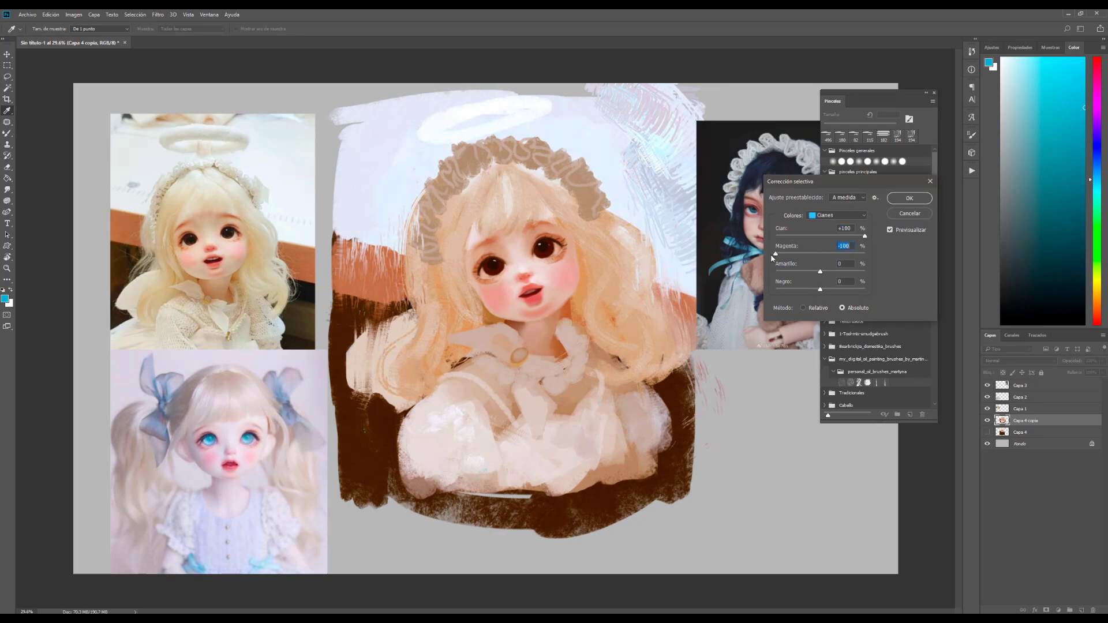
- Try shifting the whites in Selective Color to +21 cyan, +8 magenta, +16 yellow and -8 black
left_click(832, 215)
left_click(832, 273)
mouse_move(820, 236)
left_mouse_down()
mouse_move(846, 237)
mouse_move(830, 237)
mouse_move(833, 273)
left_mouse_up()
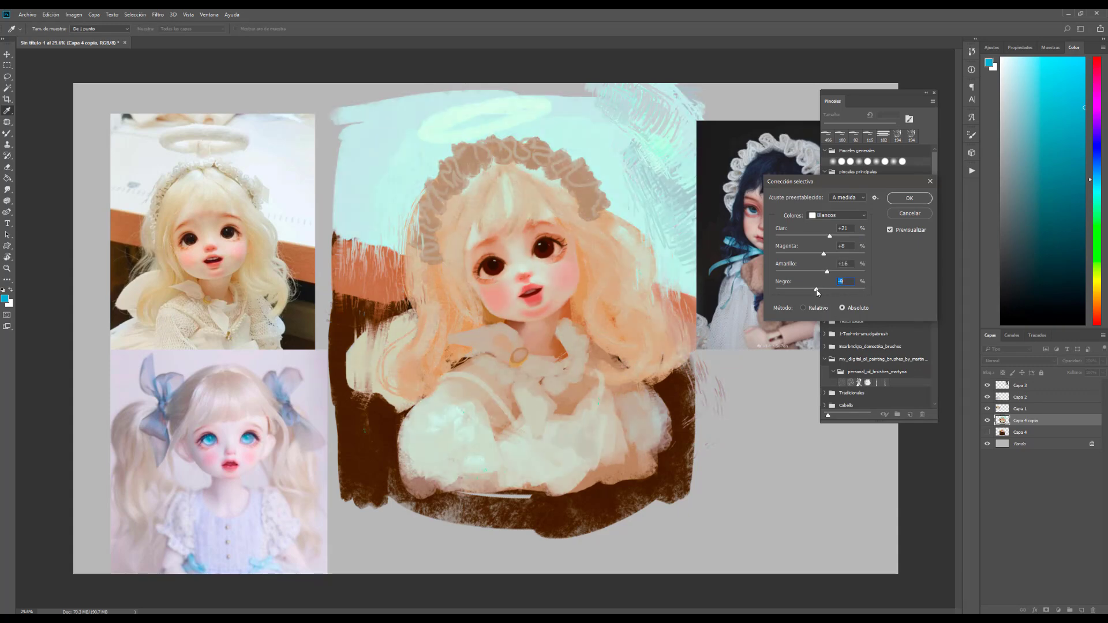
- Try setting the reds to -20 cyan with slightly reduced magenta, yellow and black, and discard the Selective Color correction
left_click(837, 216)
left_click(831, 120)
mouse_move(820, 236)
left_mouse_down()
mouse_move(840, 239)
mouse_move(822, 257)
mouse_move(811, 236)
left_mouse_up()
left_click(837, 215)
left_click(825, 219)
mouse_move(820, 254)
left_mouse_down()
mouse_move(840, 255)
mouse_move(817, 254)
left_mouse_up()
left_click_drag(848, 294, 818, 291)
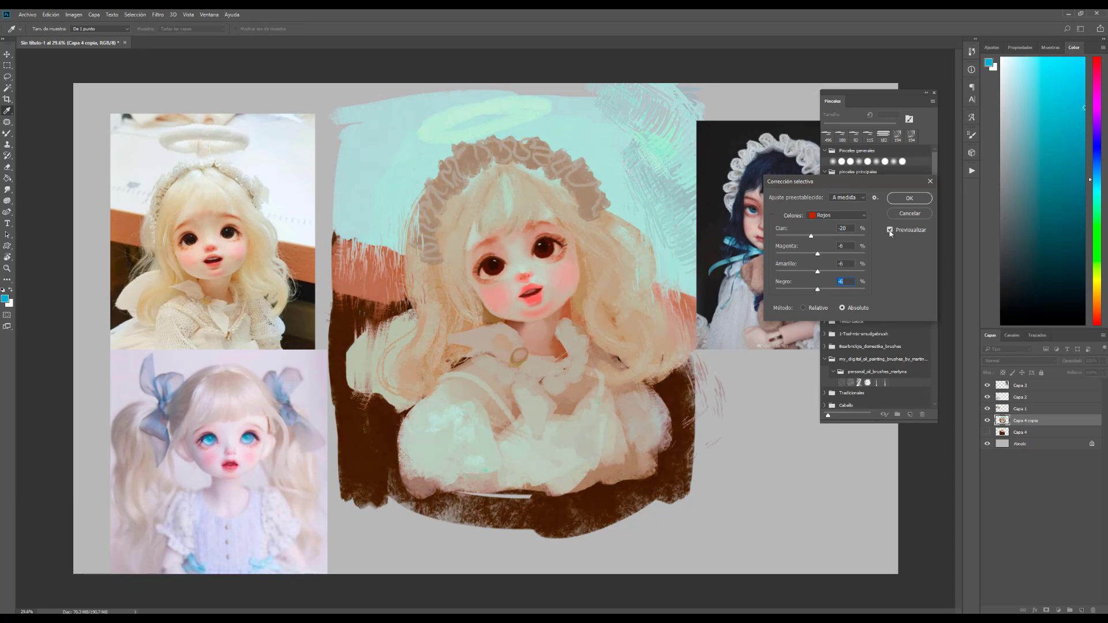
left_click(905, 215)
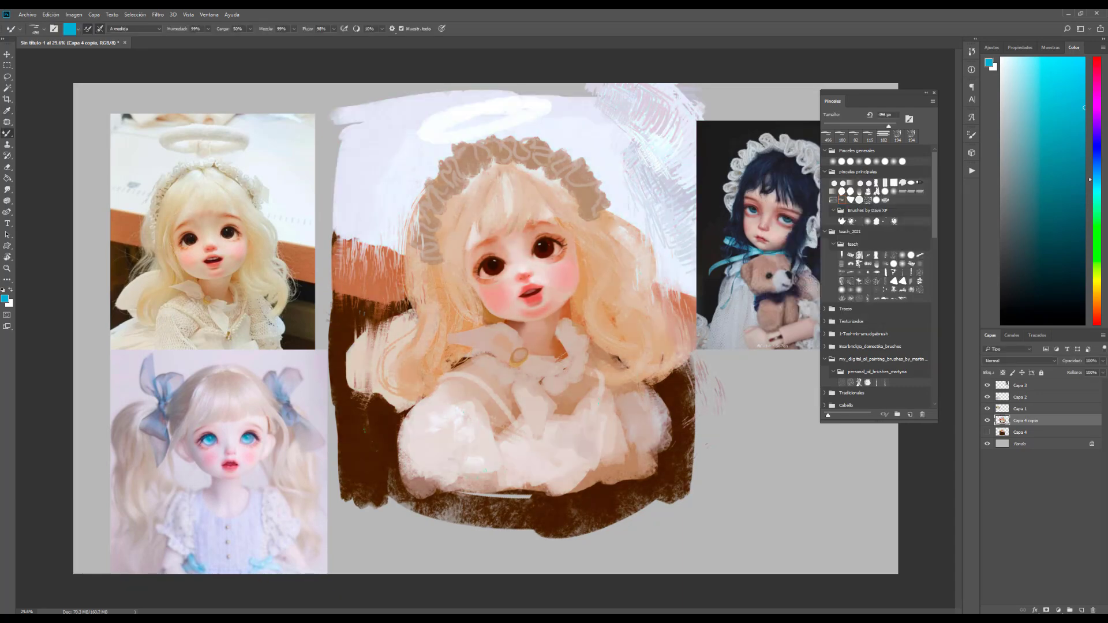